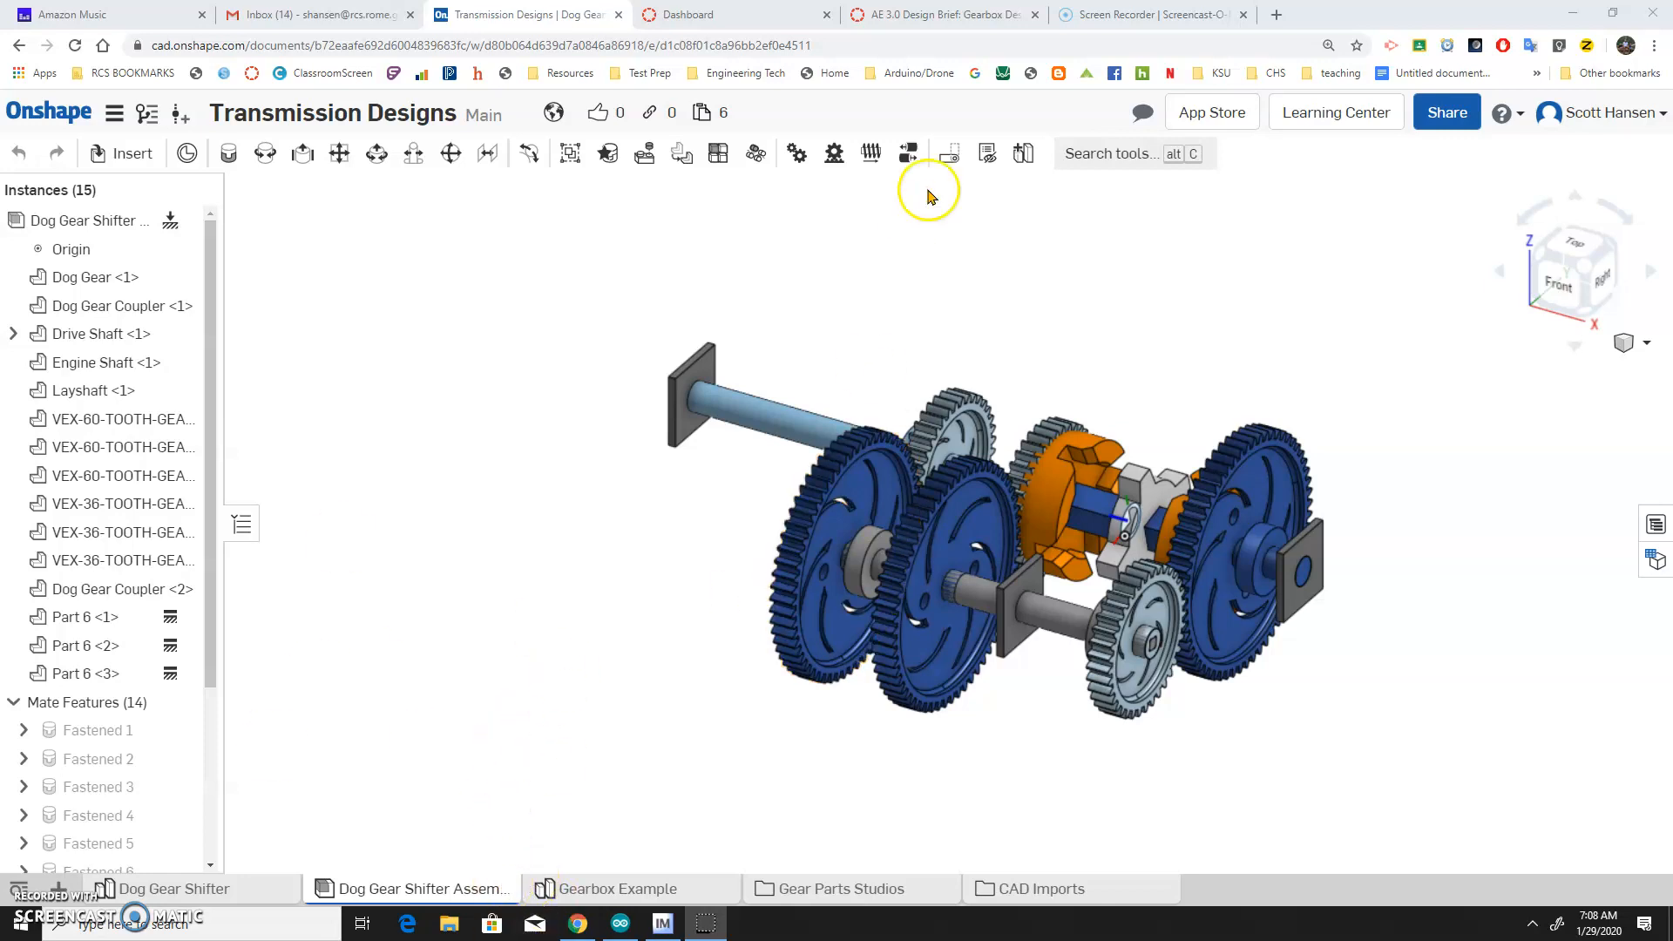
Switch to the gearbox design brief in Canvas and review the gear sizes listed under Resources.
click(925, 13)
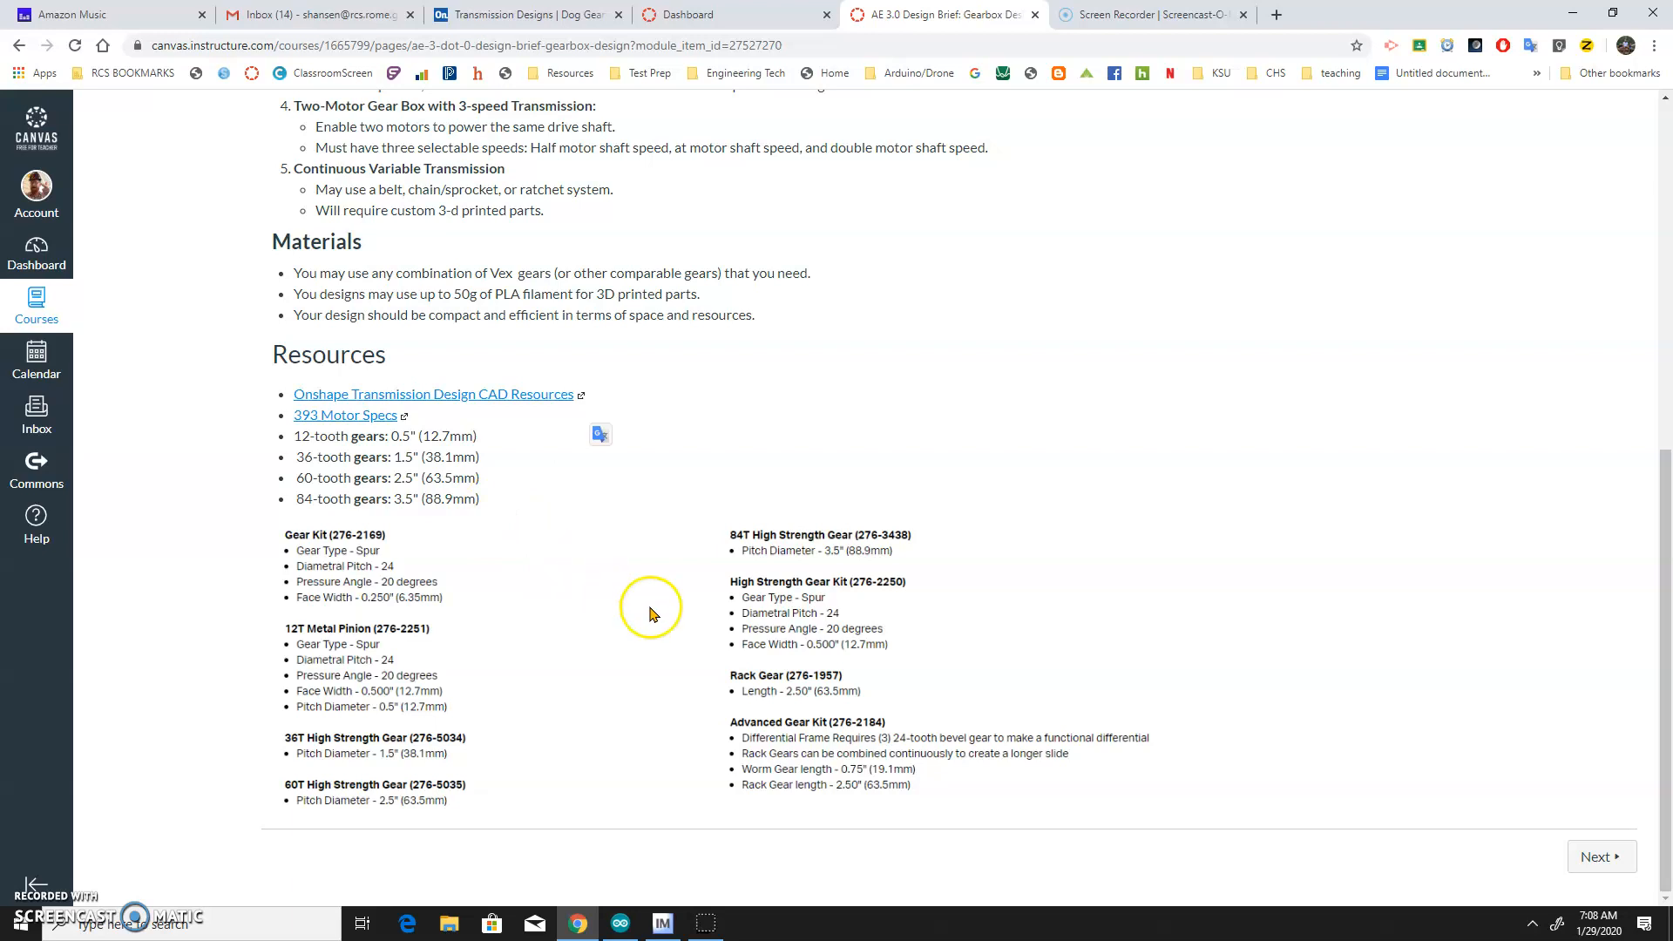
click(432, 438)
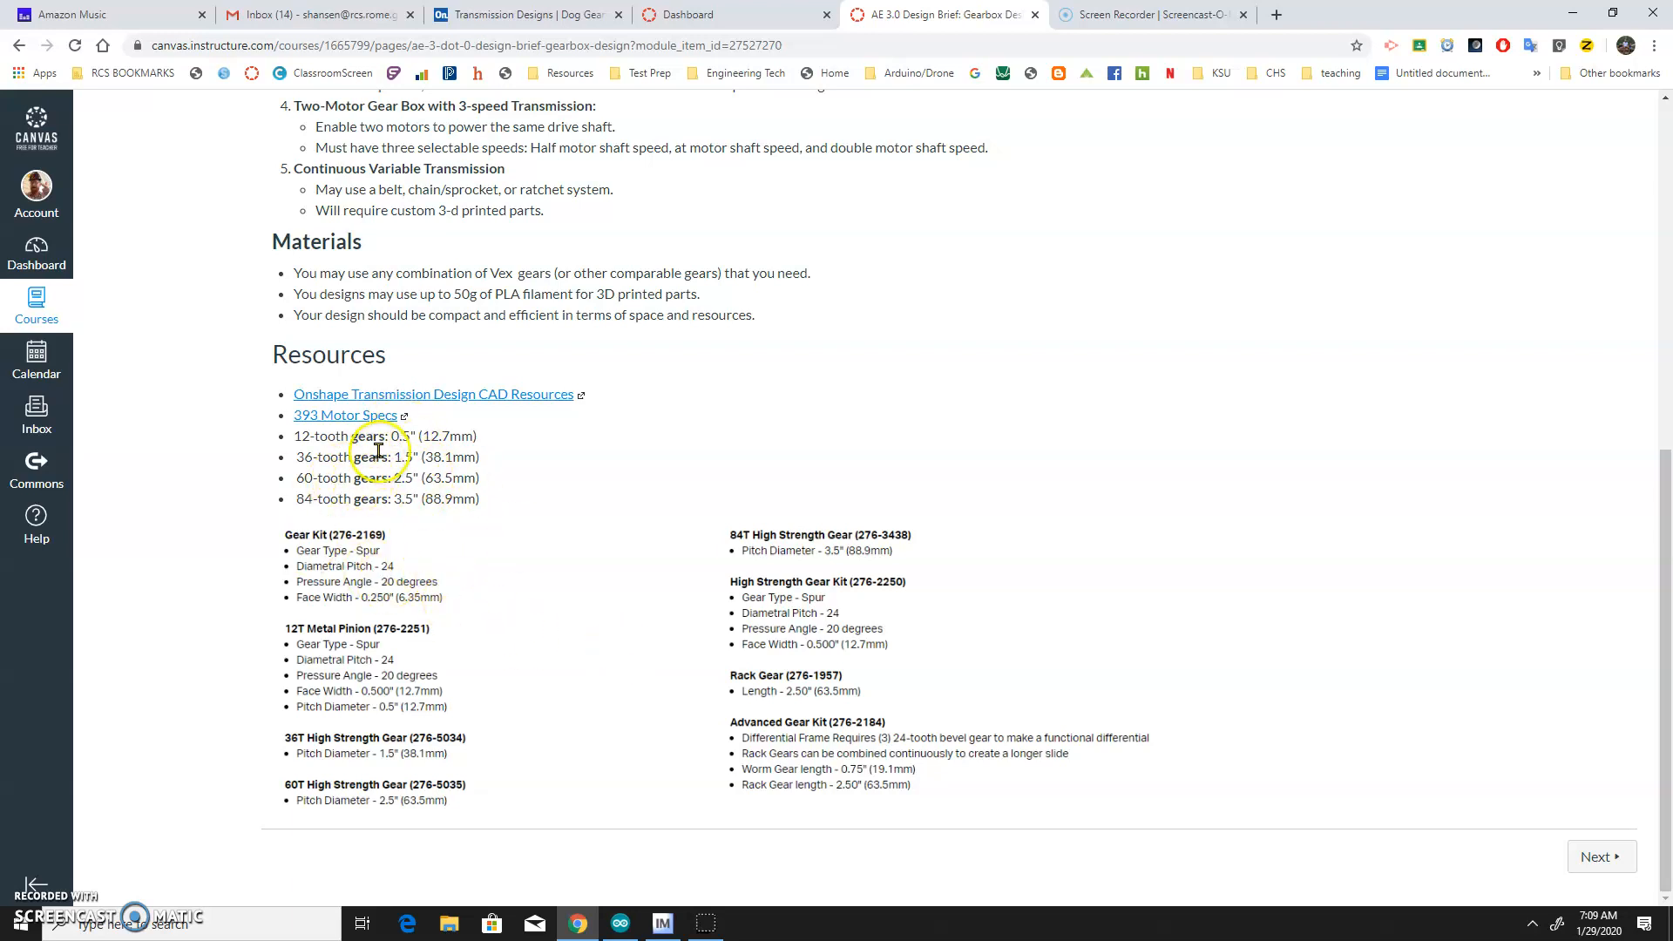
Return to Onshape, open the Gearbox Example part studio and start a sketch on the Top plane, viewed from above.
click(532, 14)
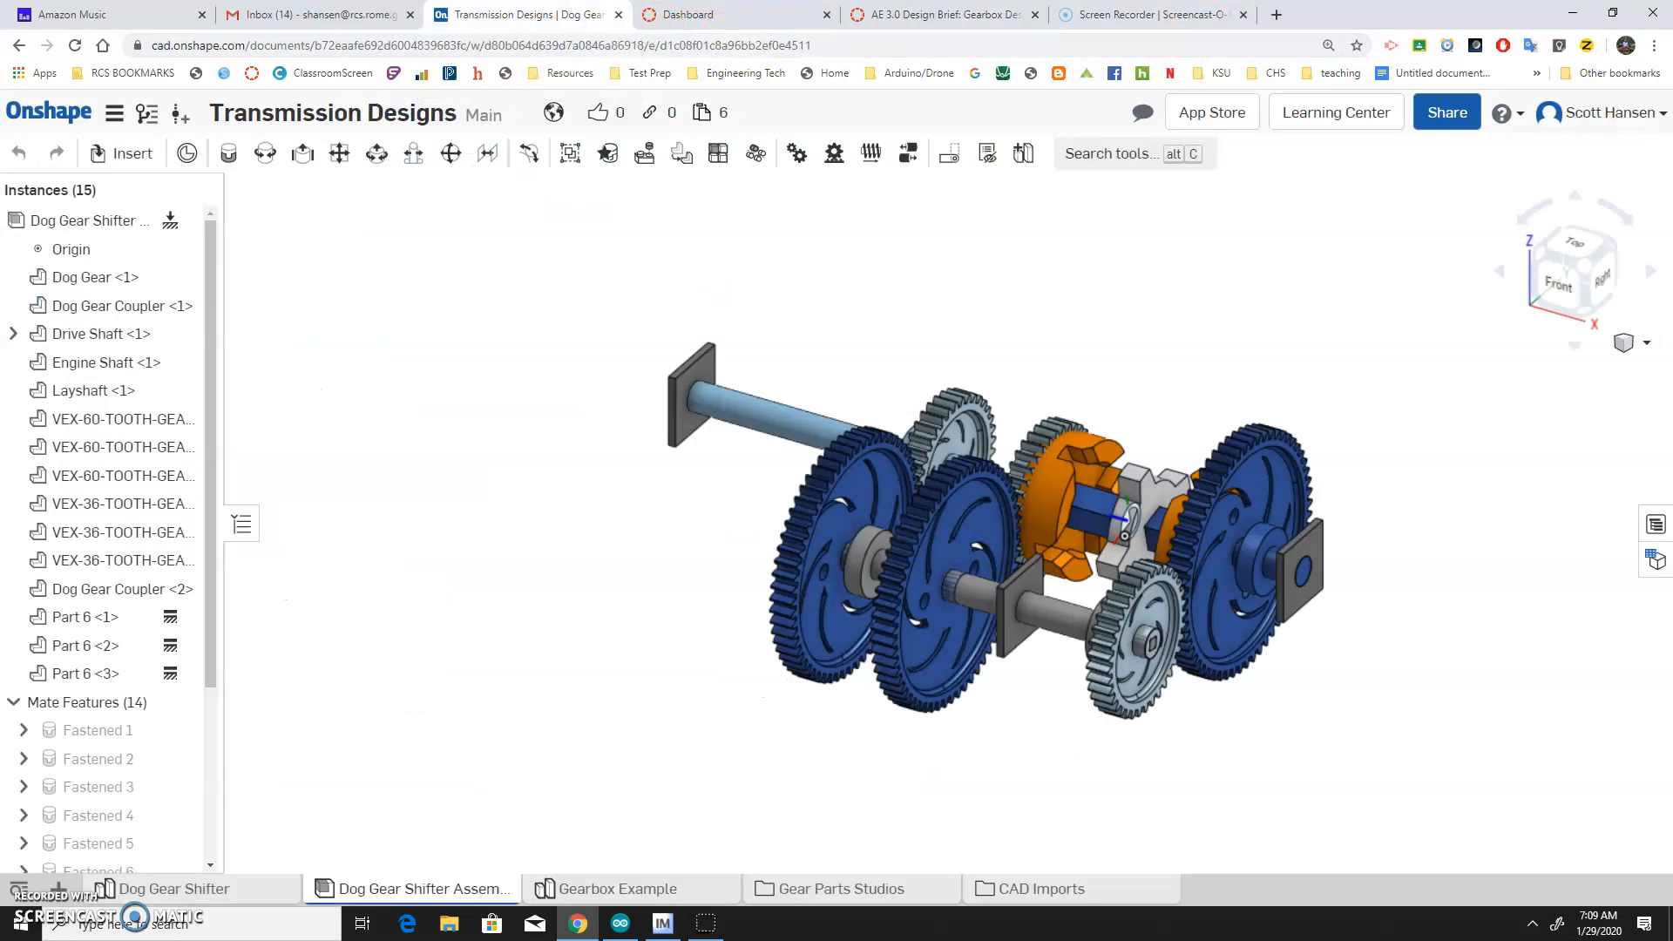
click(593, 889)
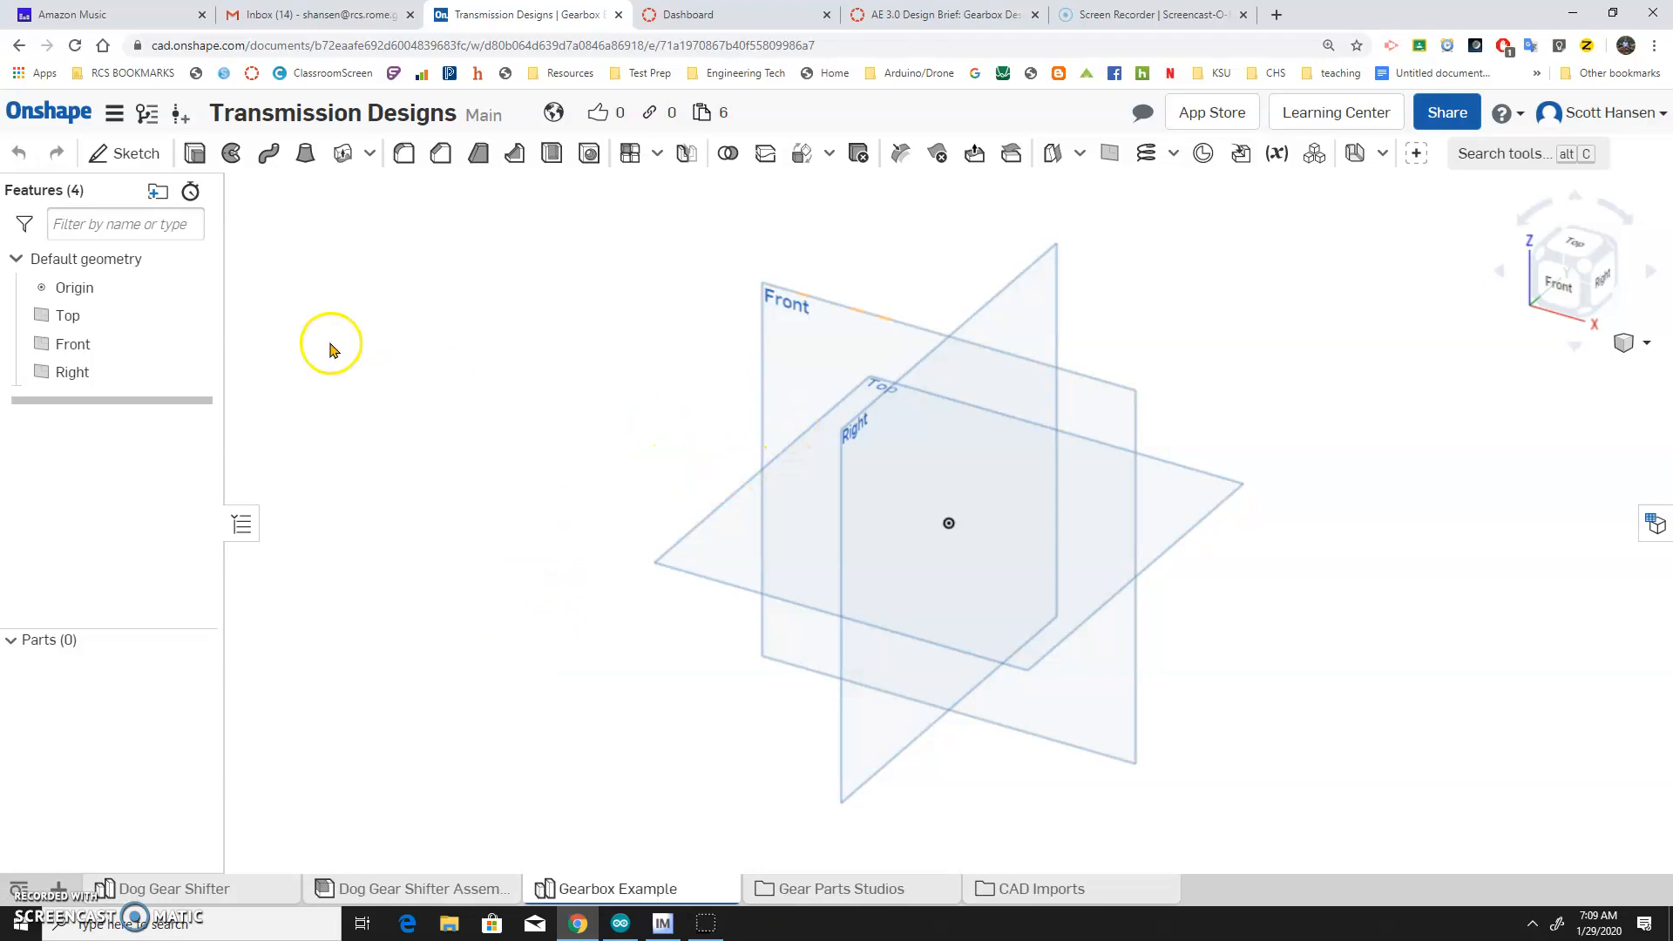
click(128, 157)
click(711, 538)
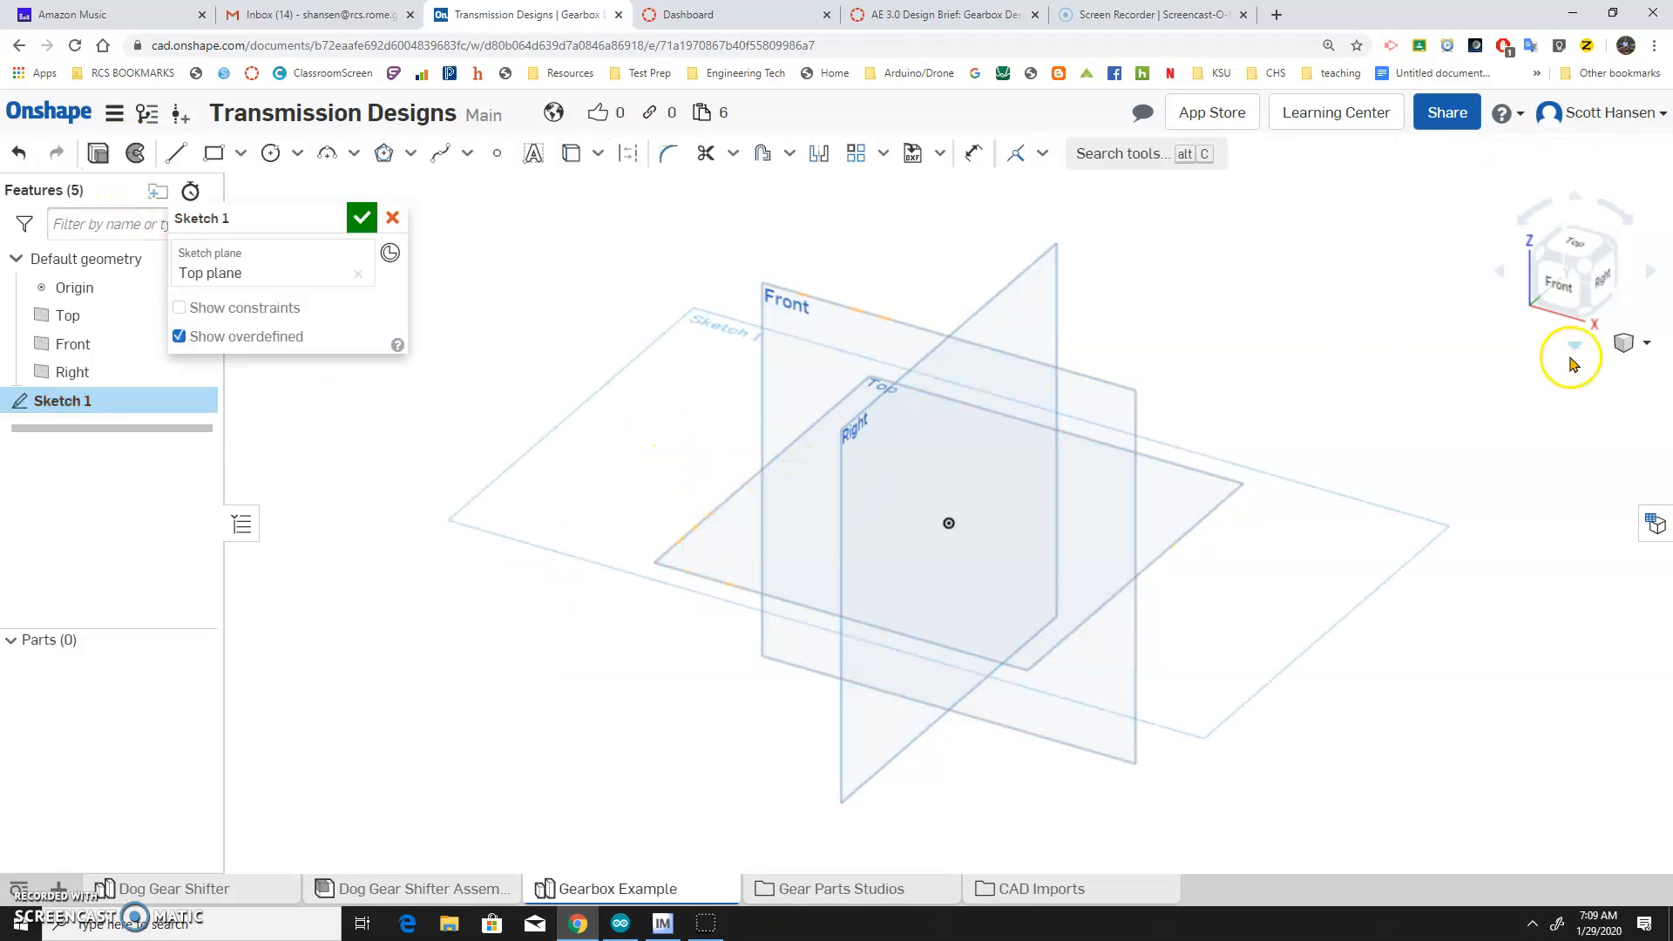
click(1598, 275)
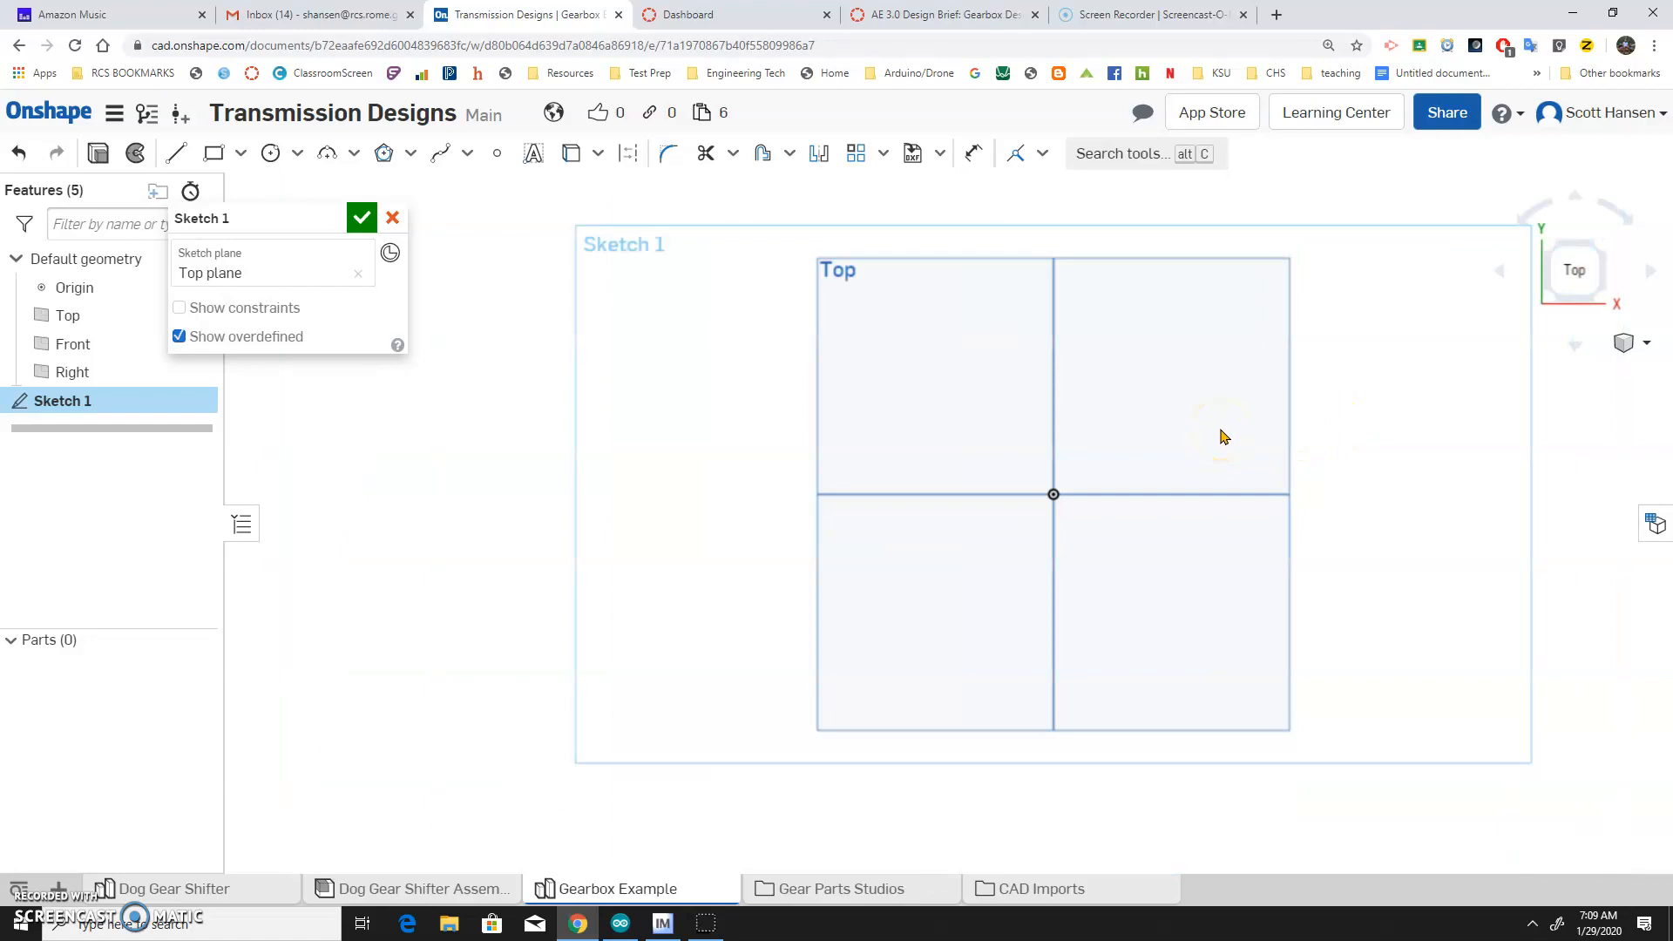
Draw a center point rectangle about 93 mm by 7 mm on the horizontal axis, with its right end at the origin.
click(241, 153)
click(292, 228)
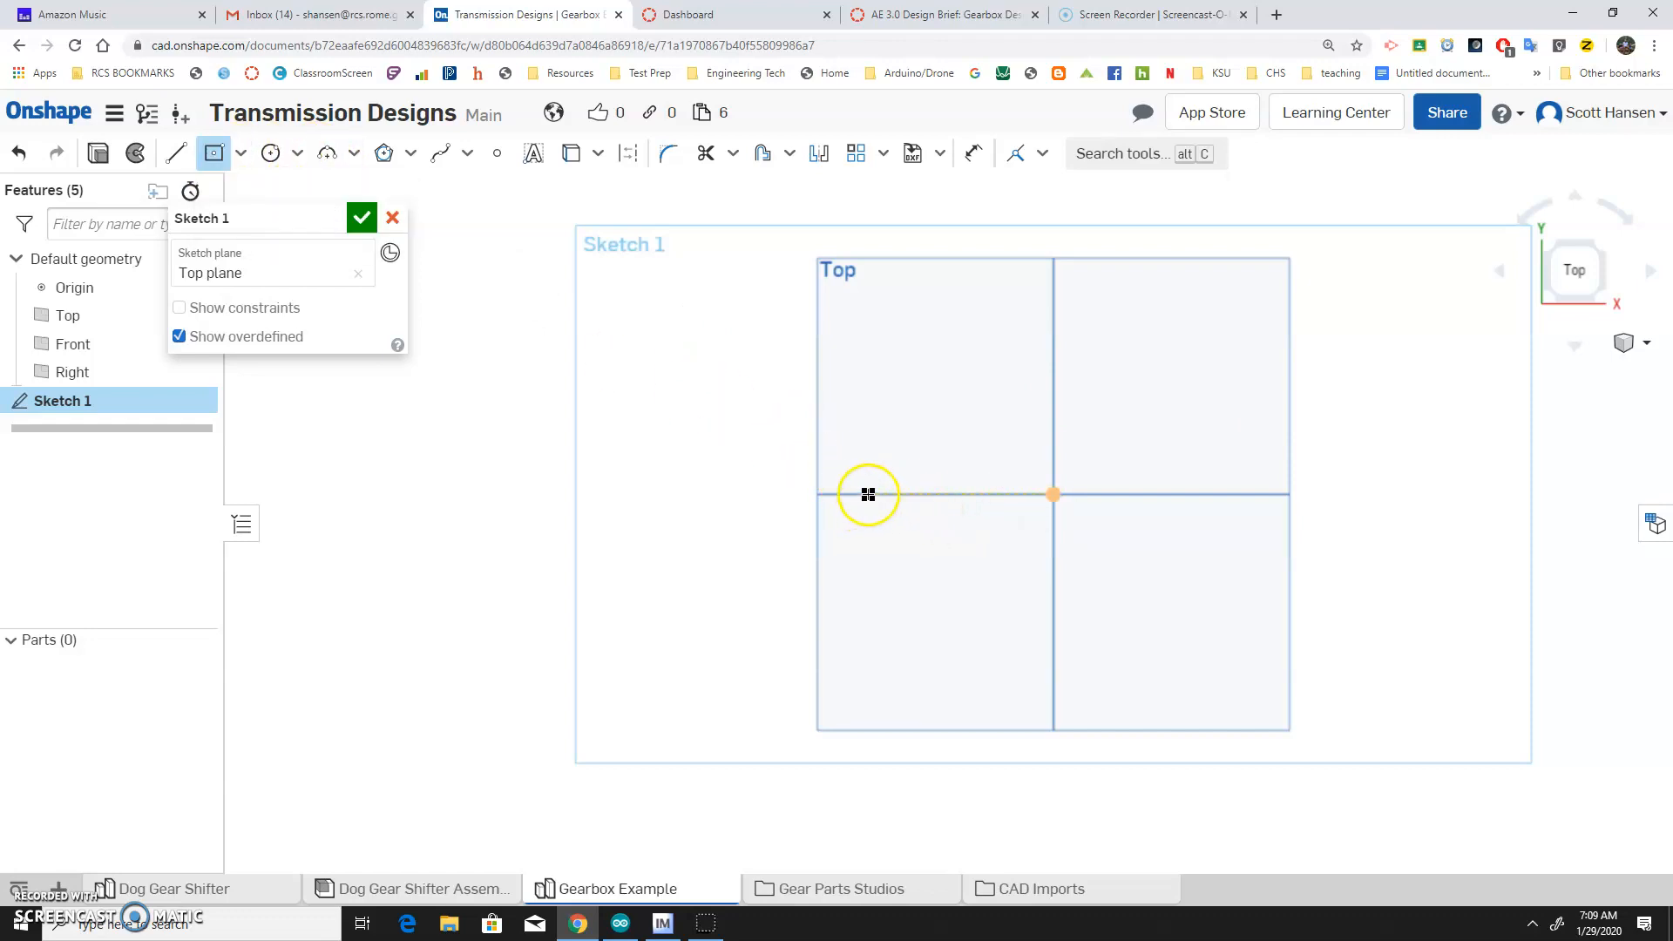
click(1054, 494)
click(907, 495)
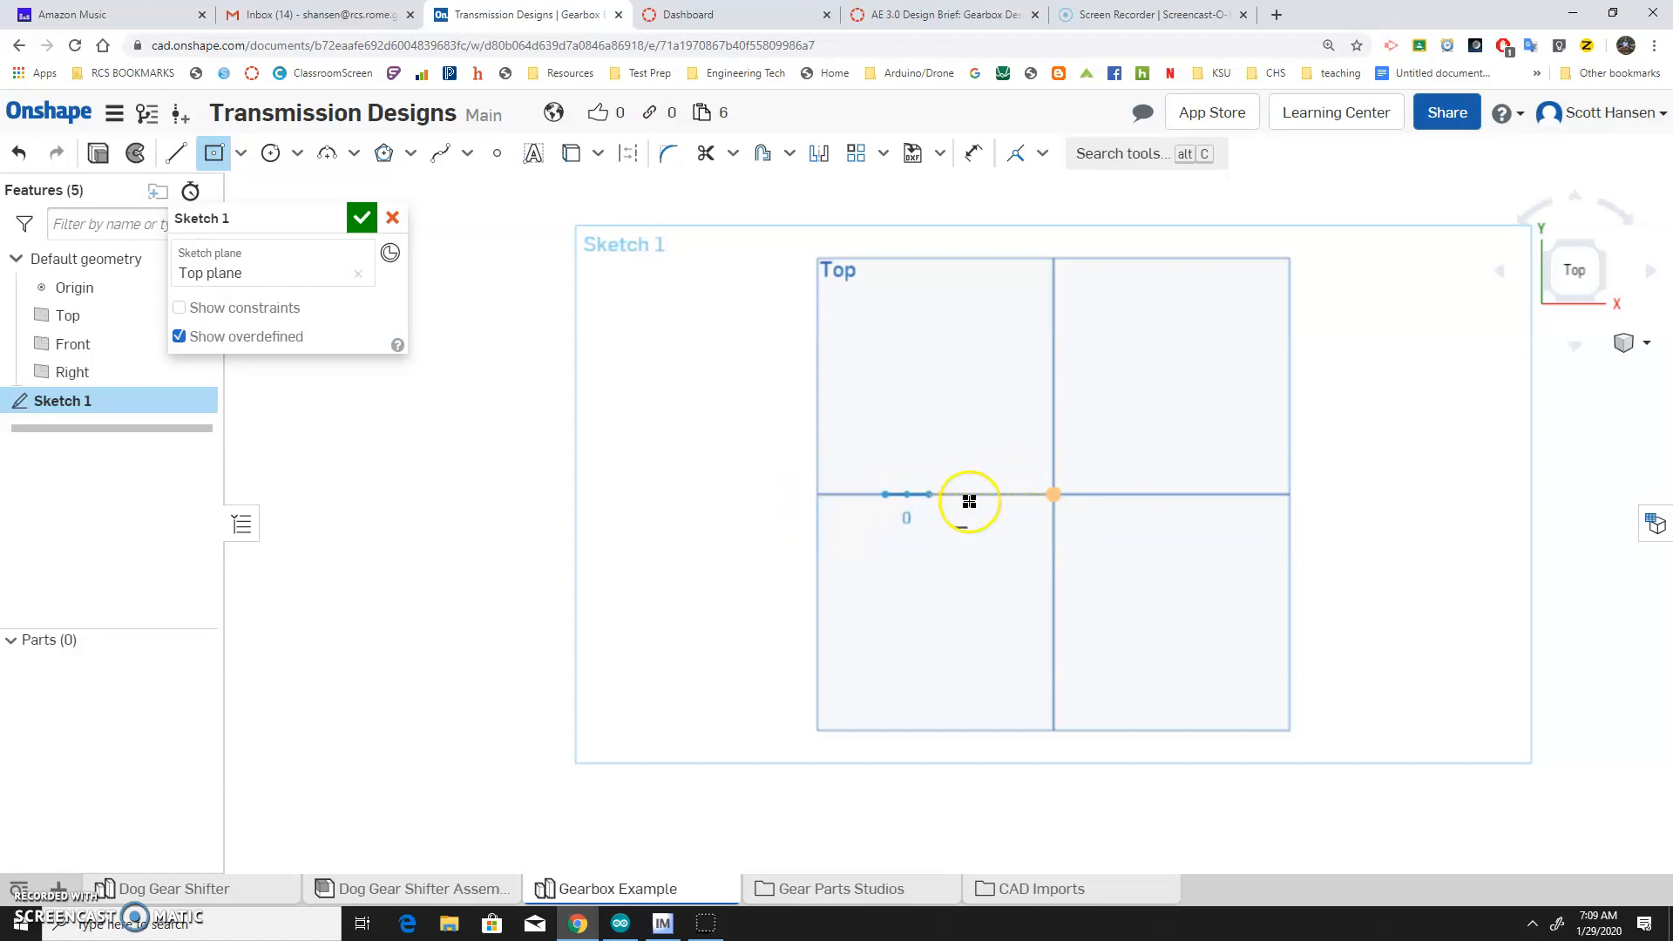
click(1047, 484)
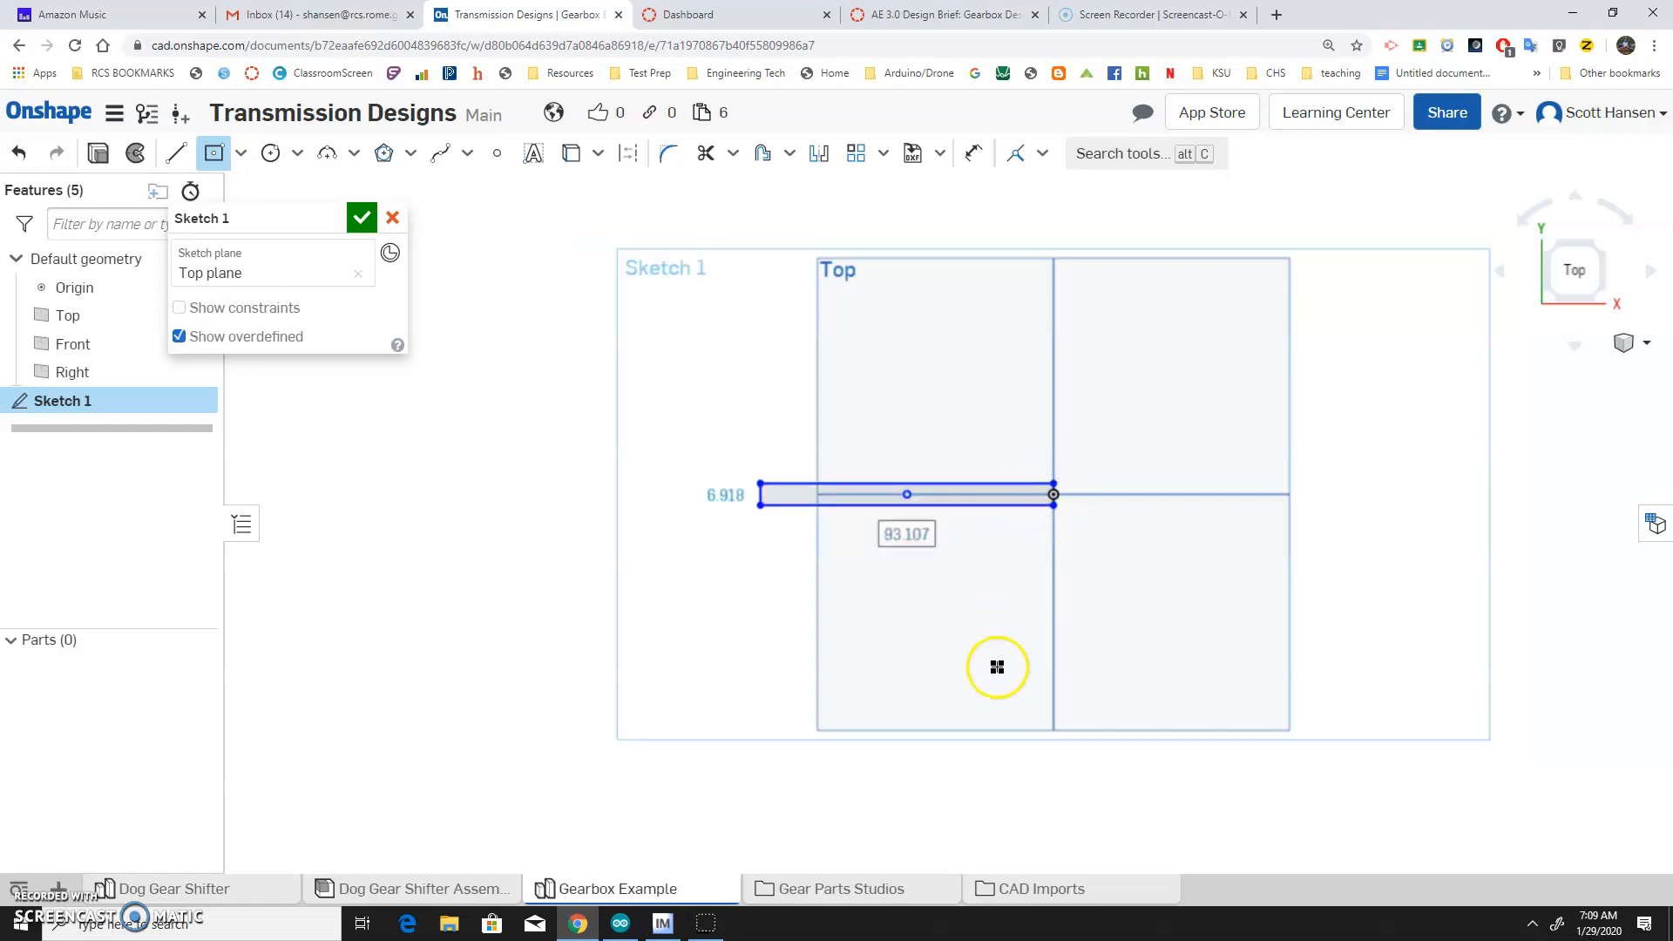
Draw two more center point rectangles: about 73 by 4 mm below the origin, and about 66 by 8 mm on the axis right of it.
click(929, 621)
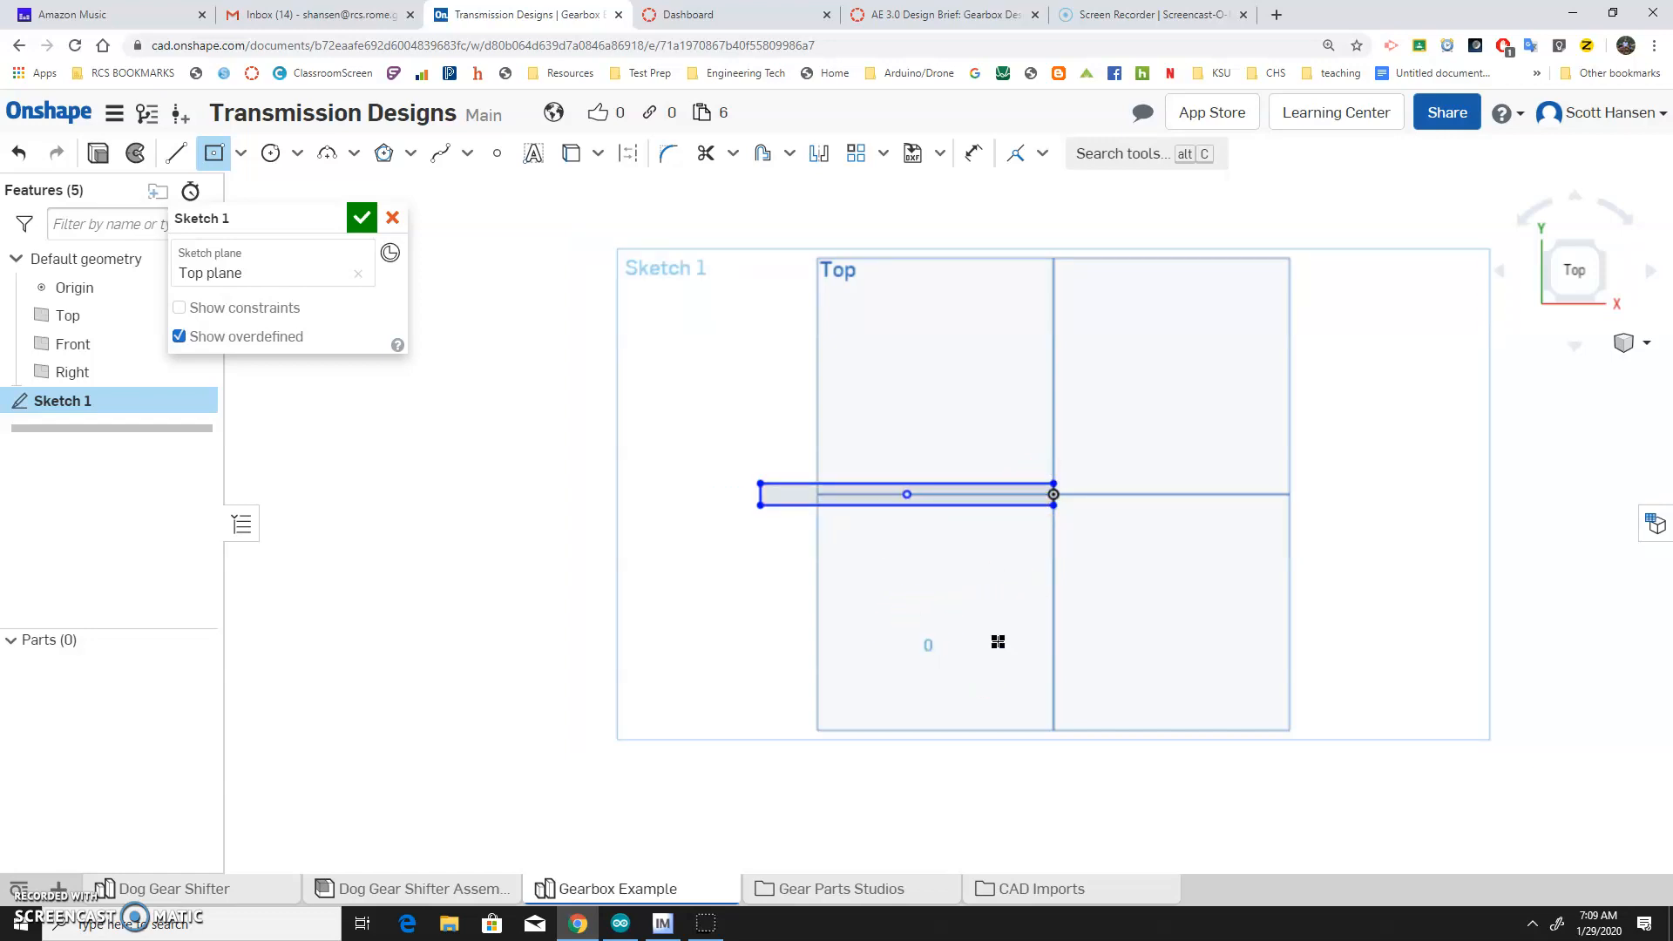
key(Escape)
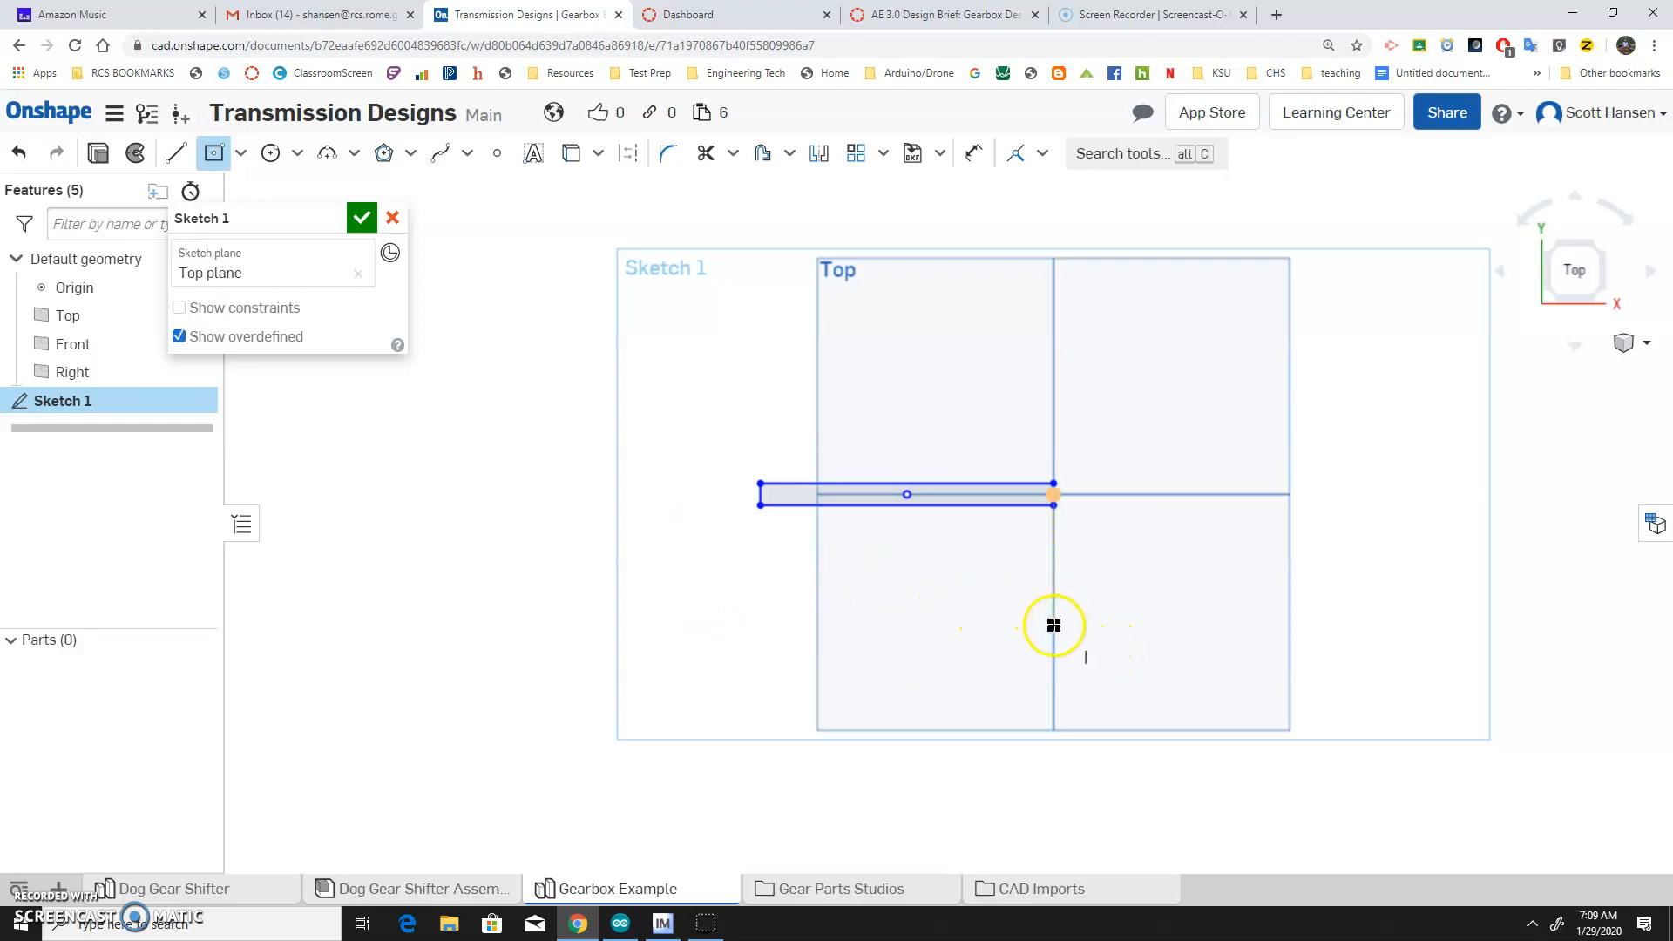
click(1027, 623)
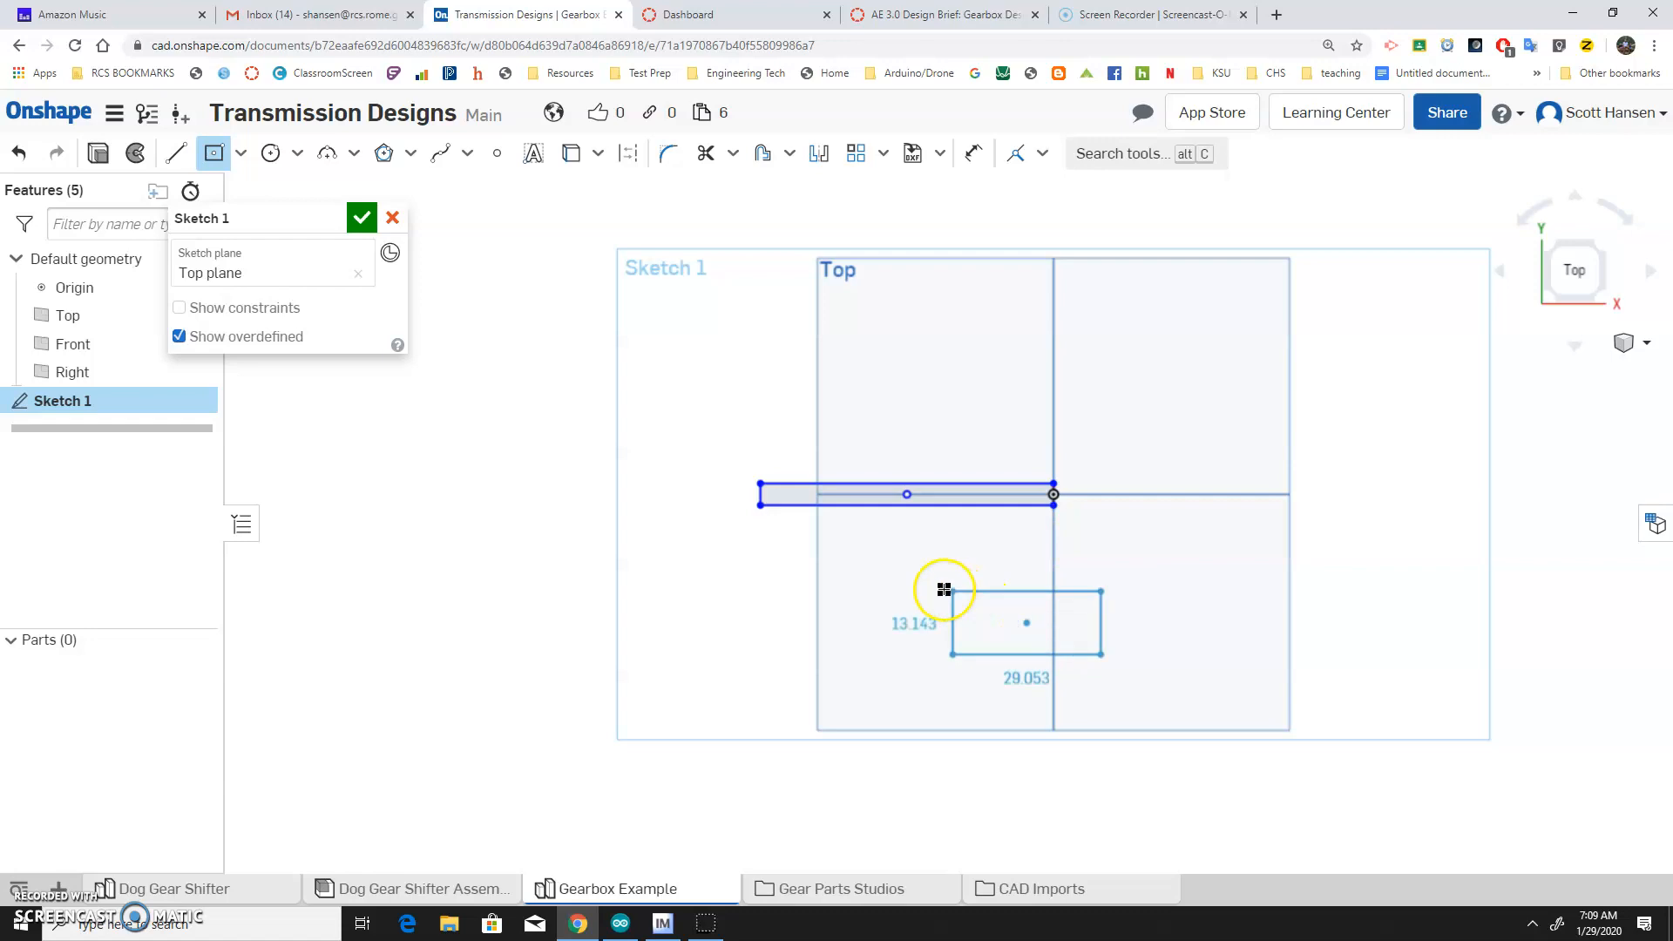
click(912, 618)
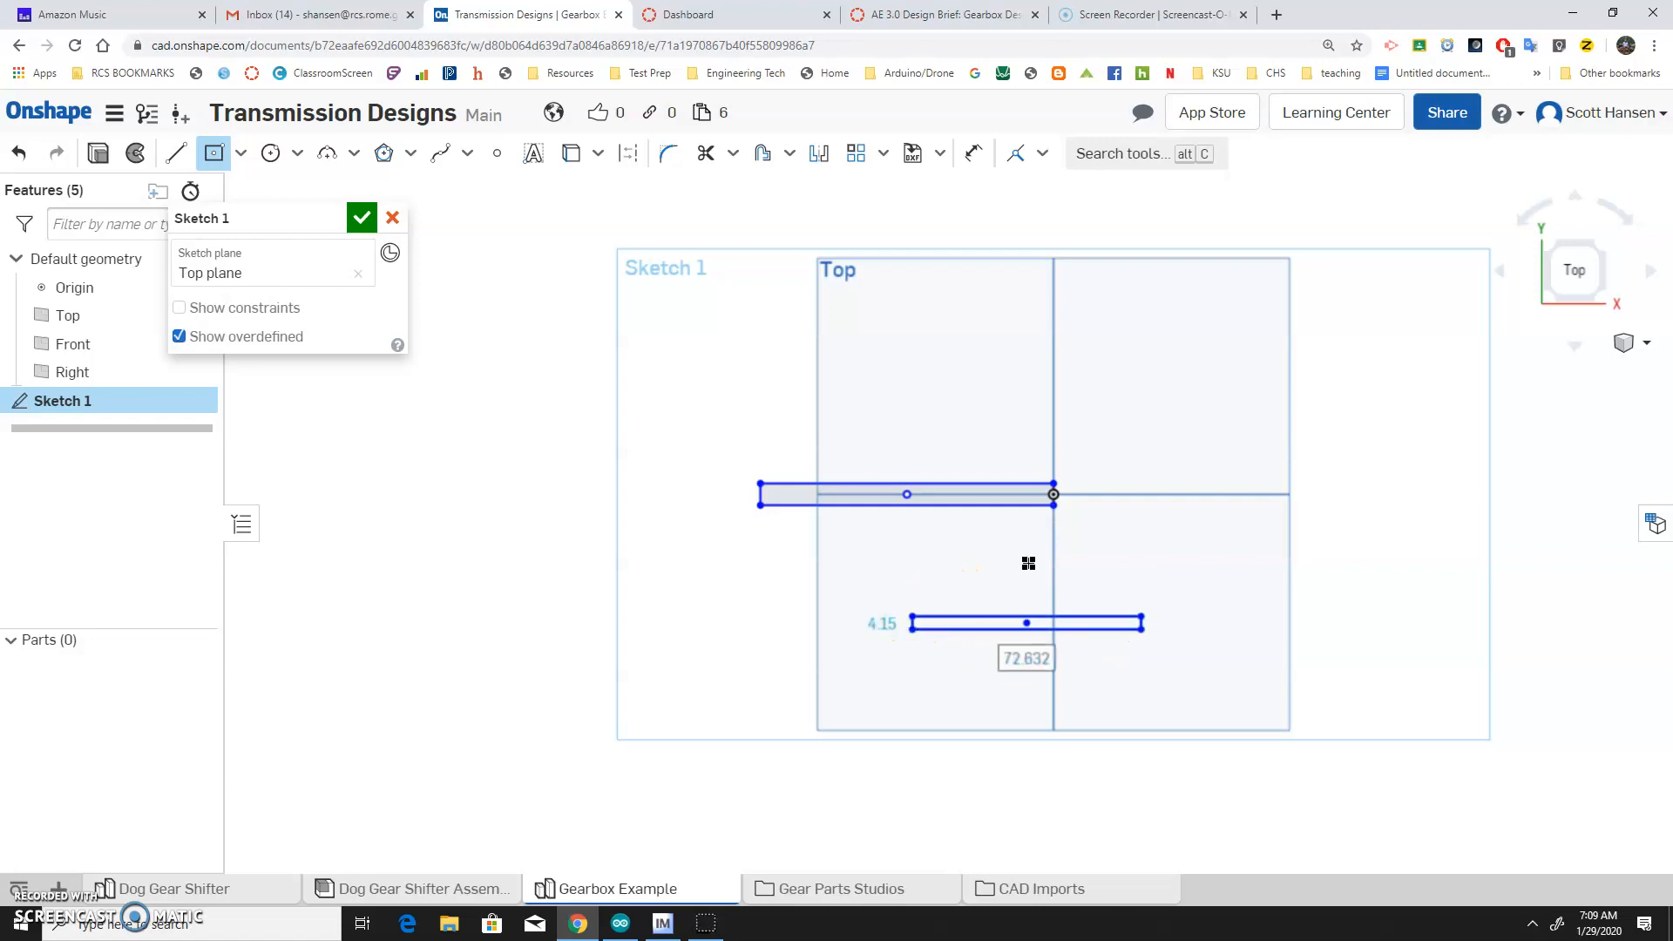
click(1217, 494)
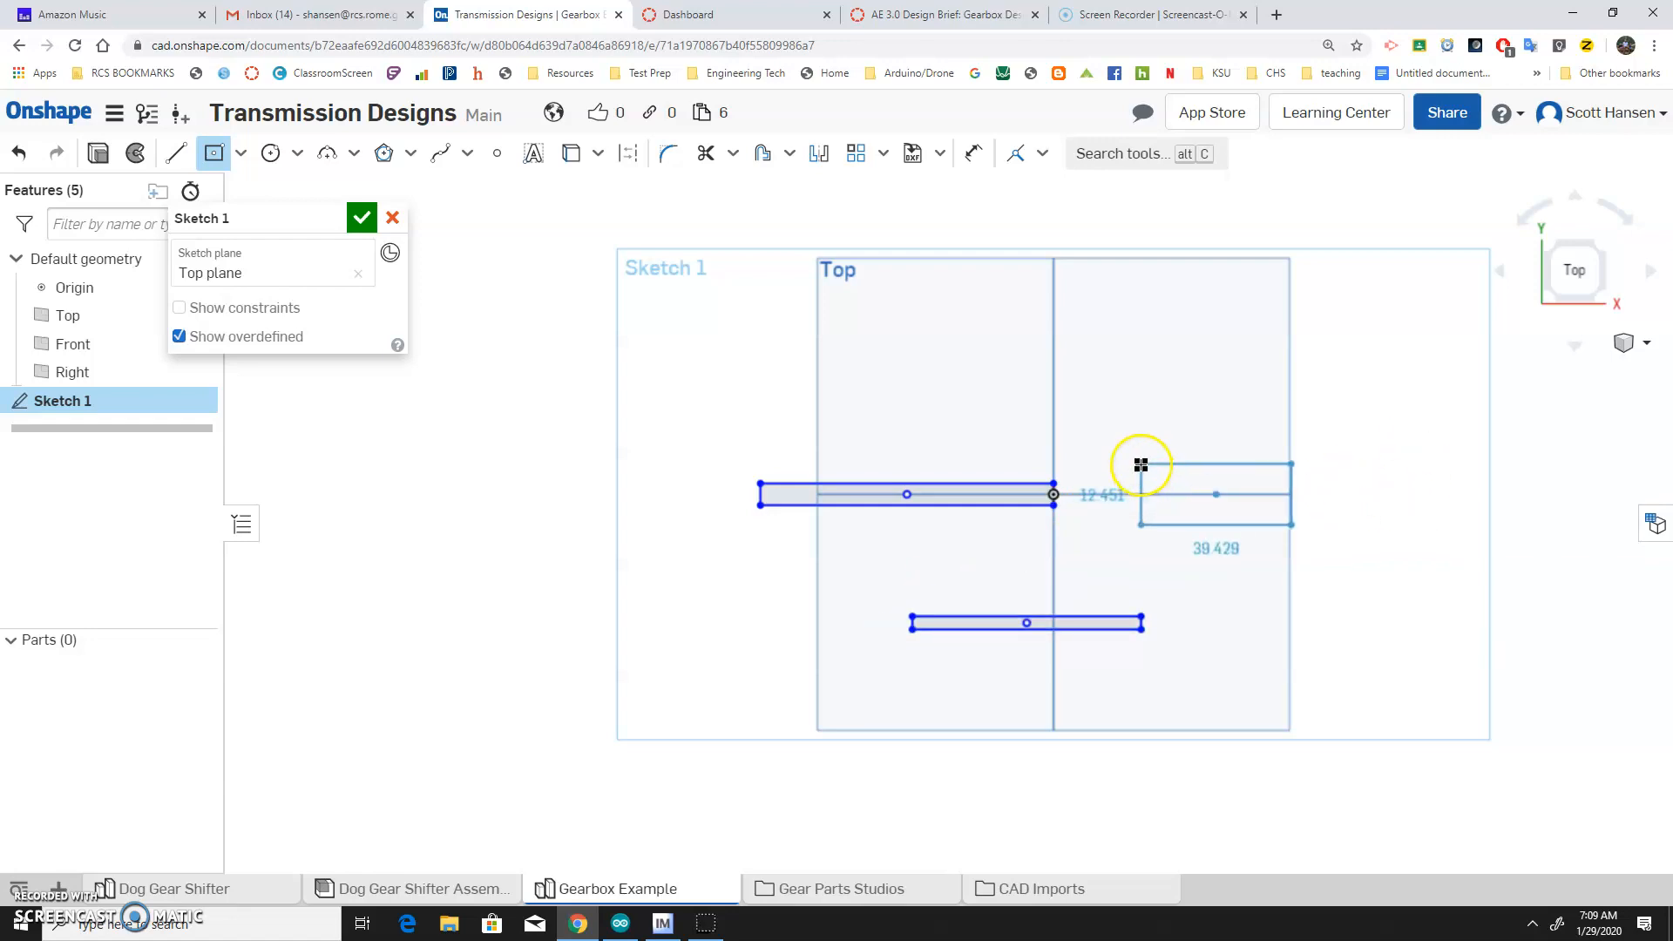
click(1113, 483)
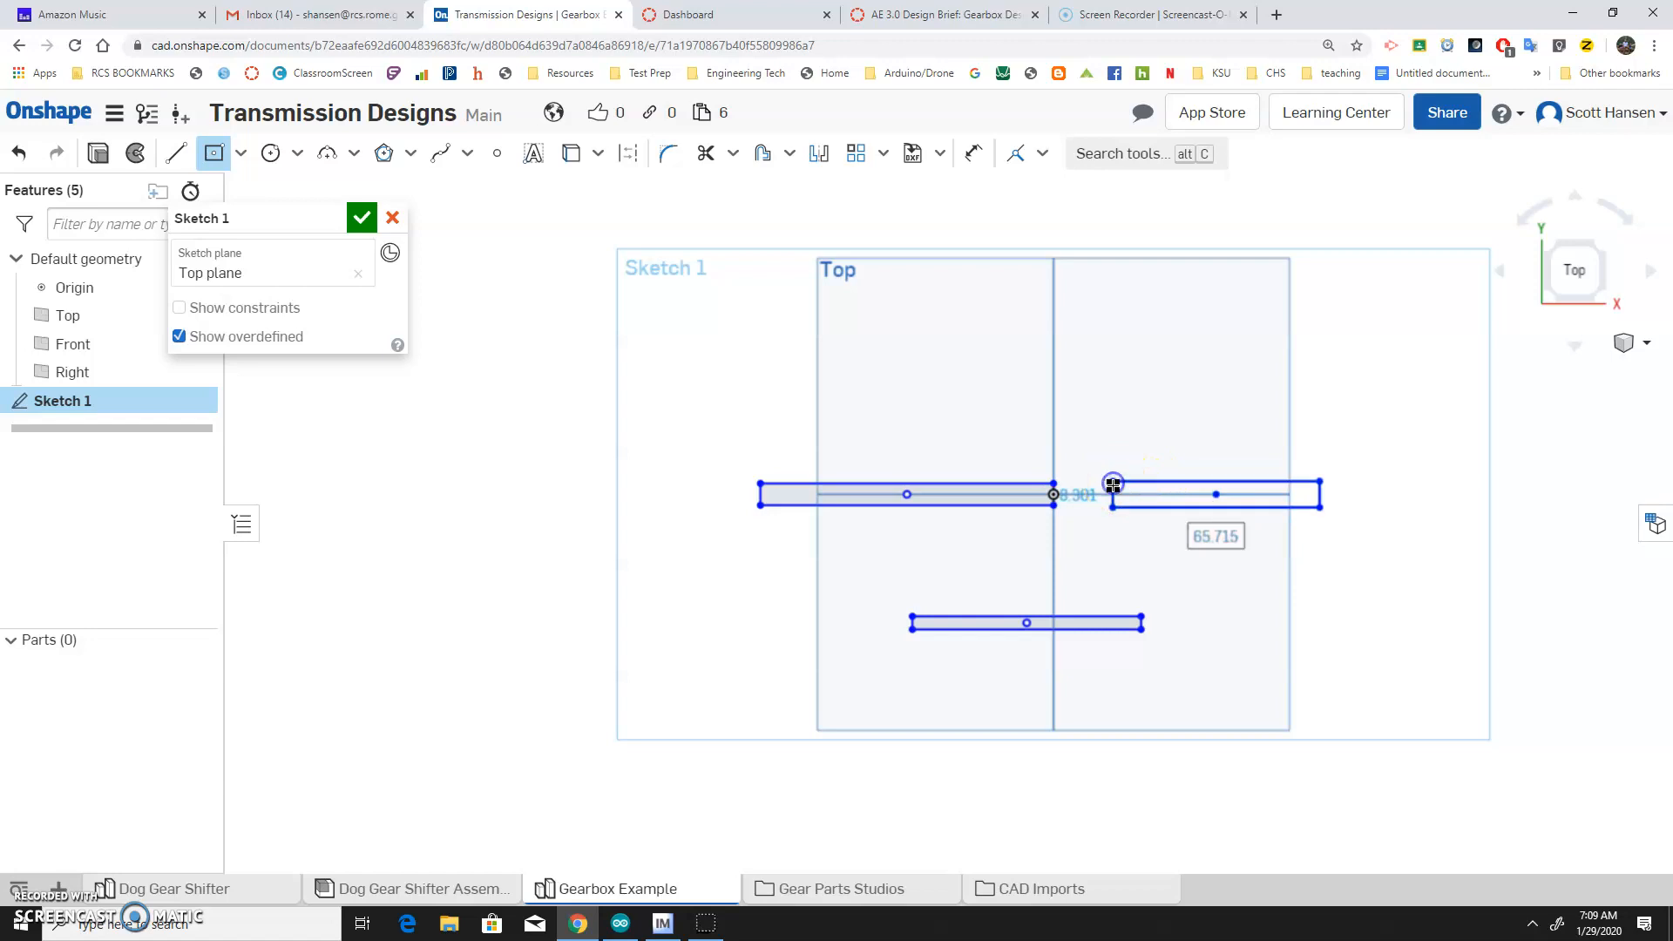
Dimension the left rectangle's short edge to 3.16 mm.
key(d)
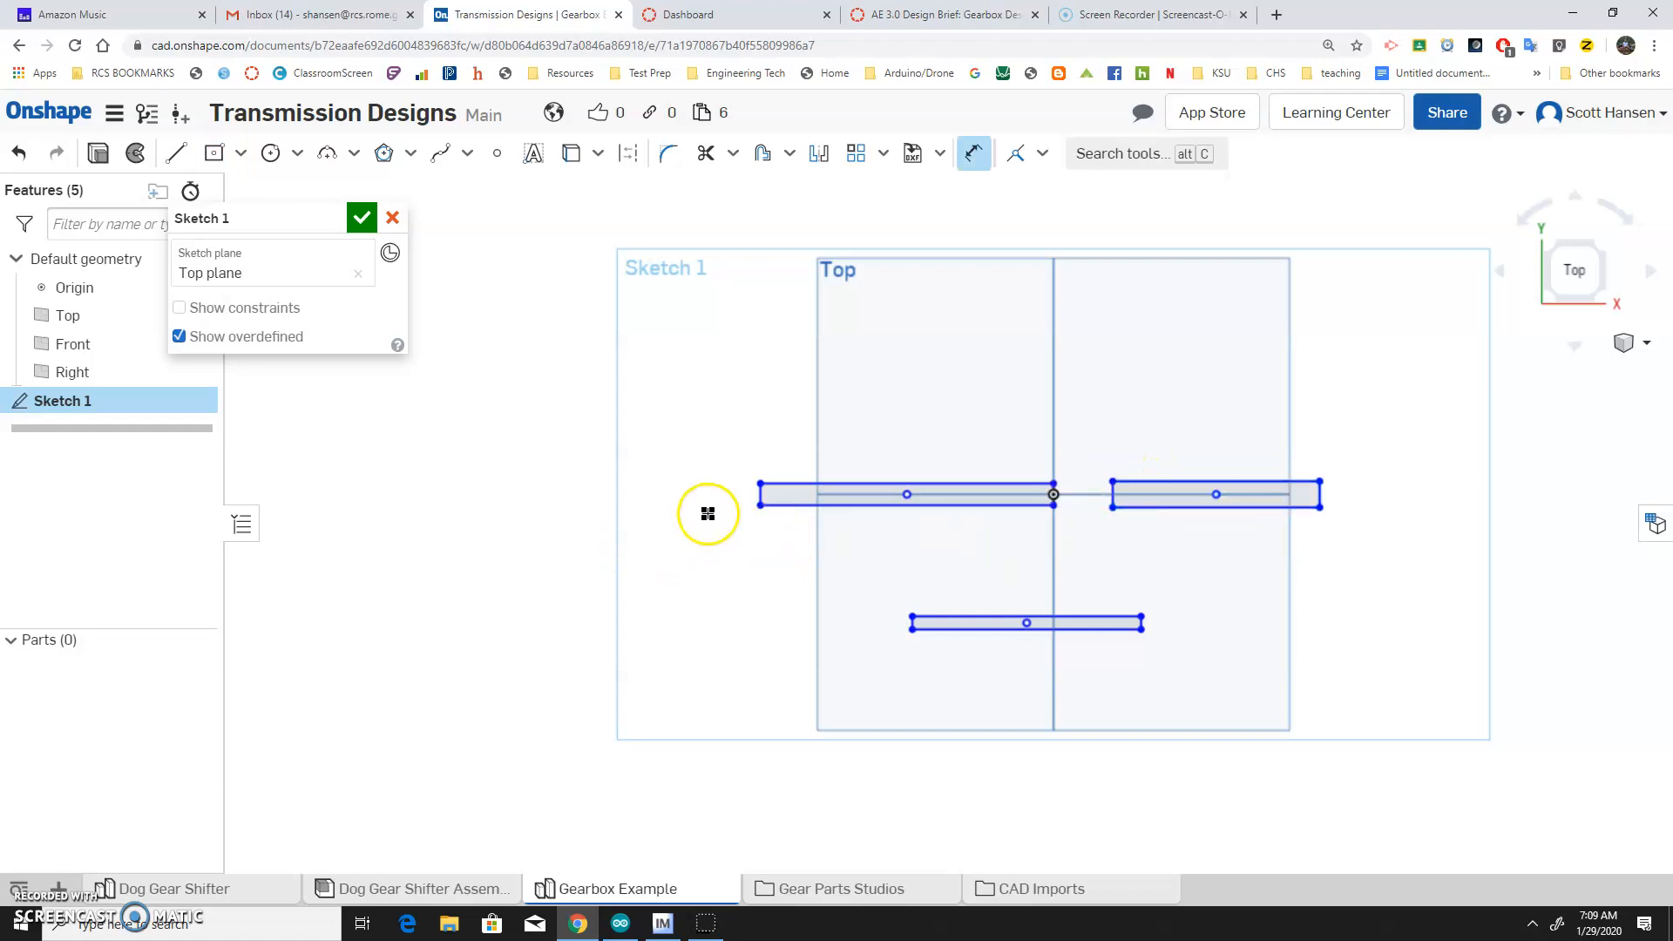
click(758, 496)
click(870, 515)
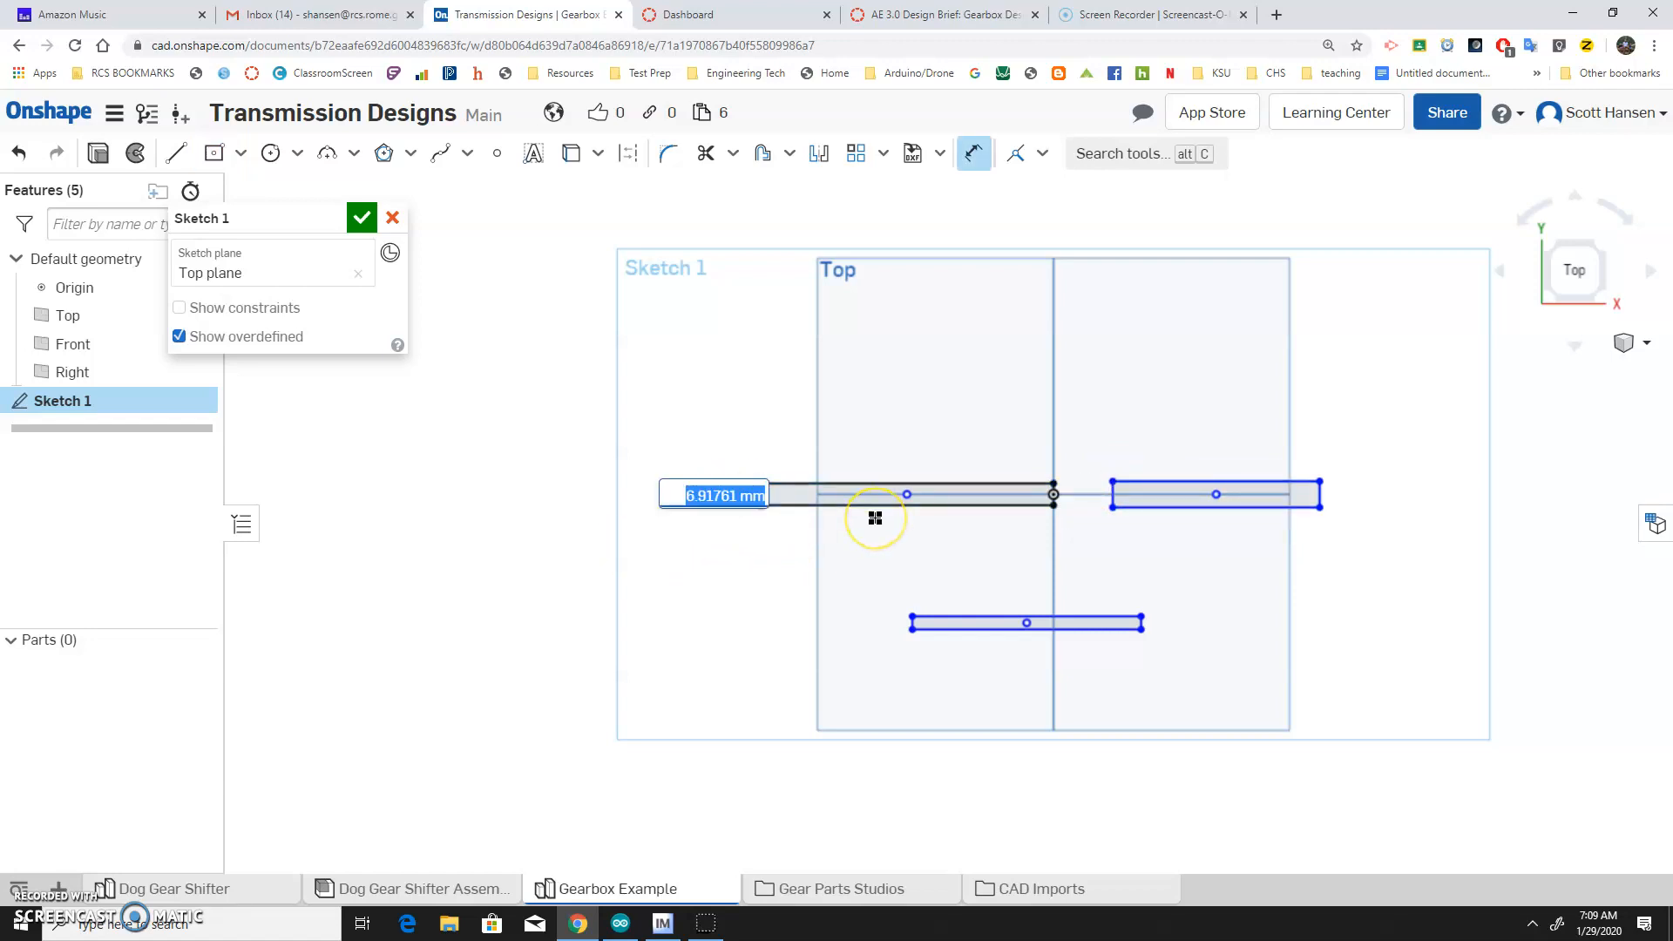
text(1)
key(Return)
text(3)
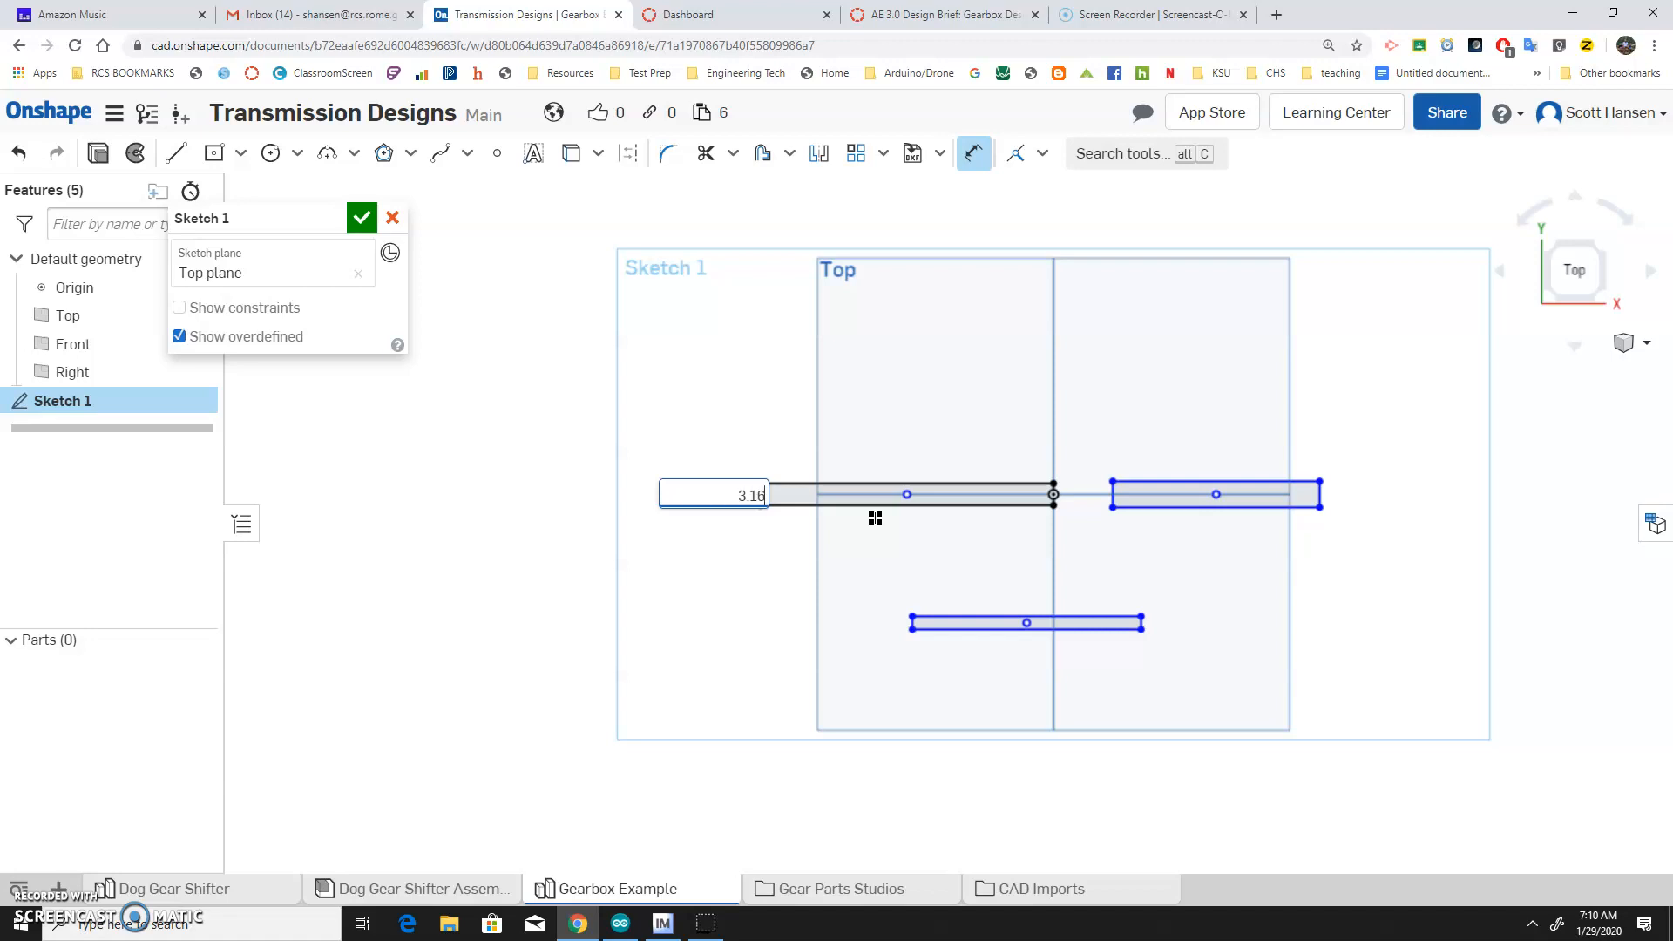
key(Return)
Apply Equal constraints so the short edges of the lower and right rectangles match the left rectangle's short edge.
scroll(982, 547, up, 3)
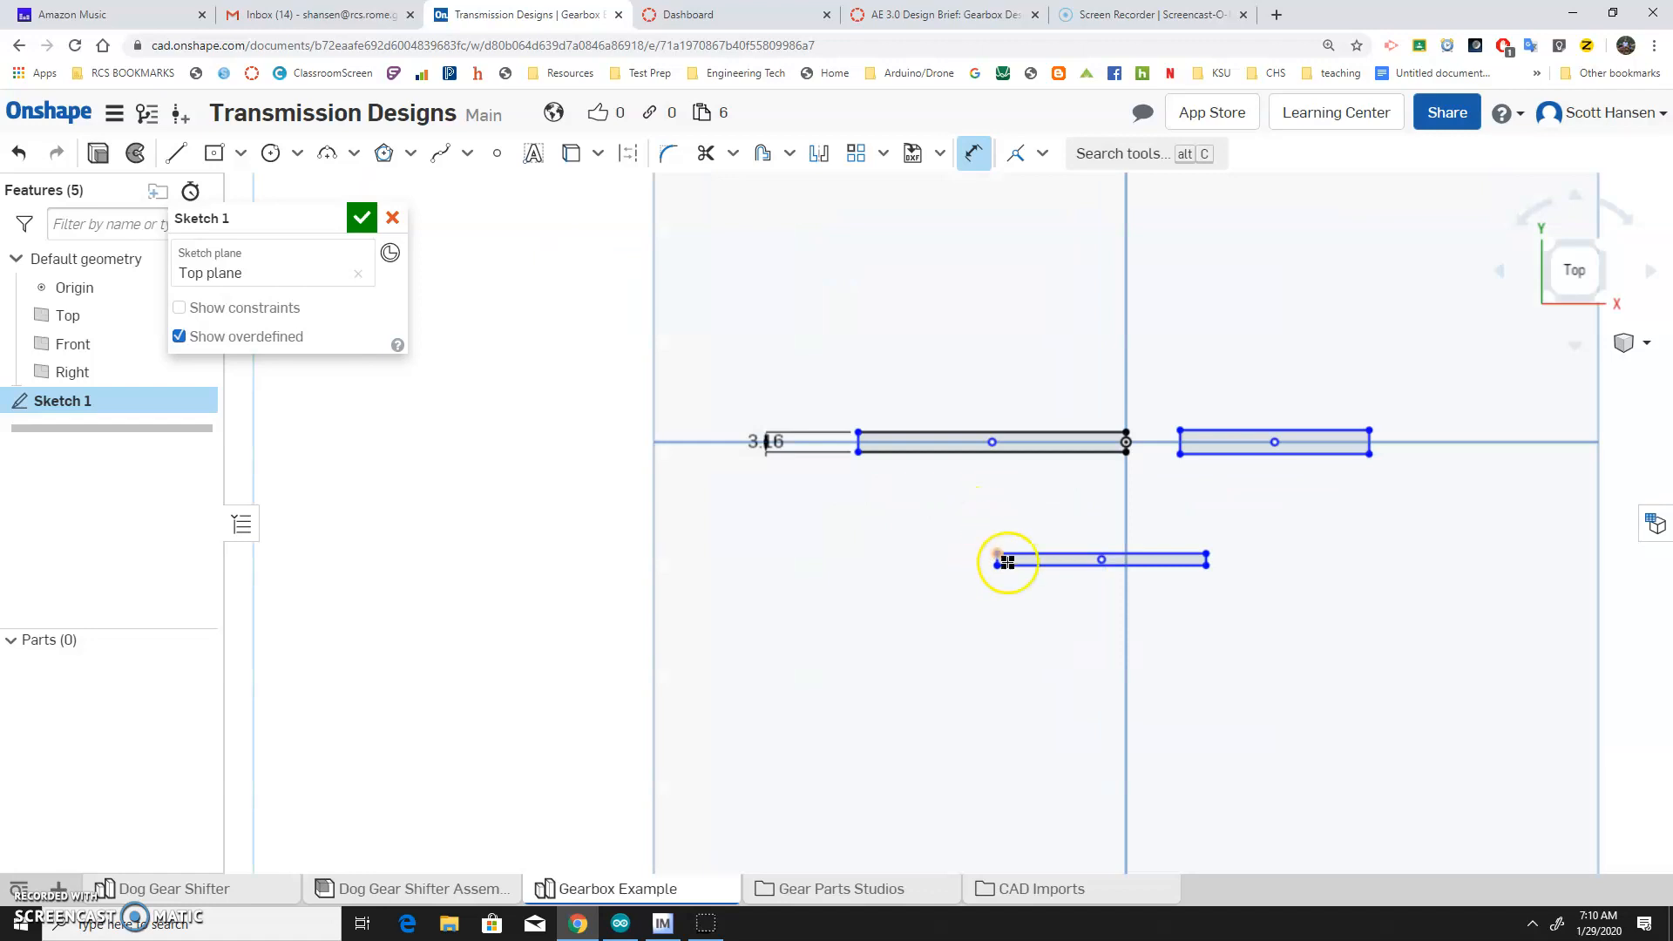
key(e)
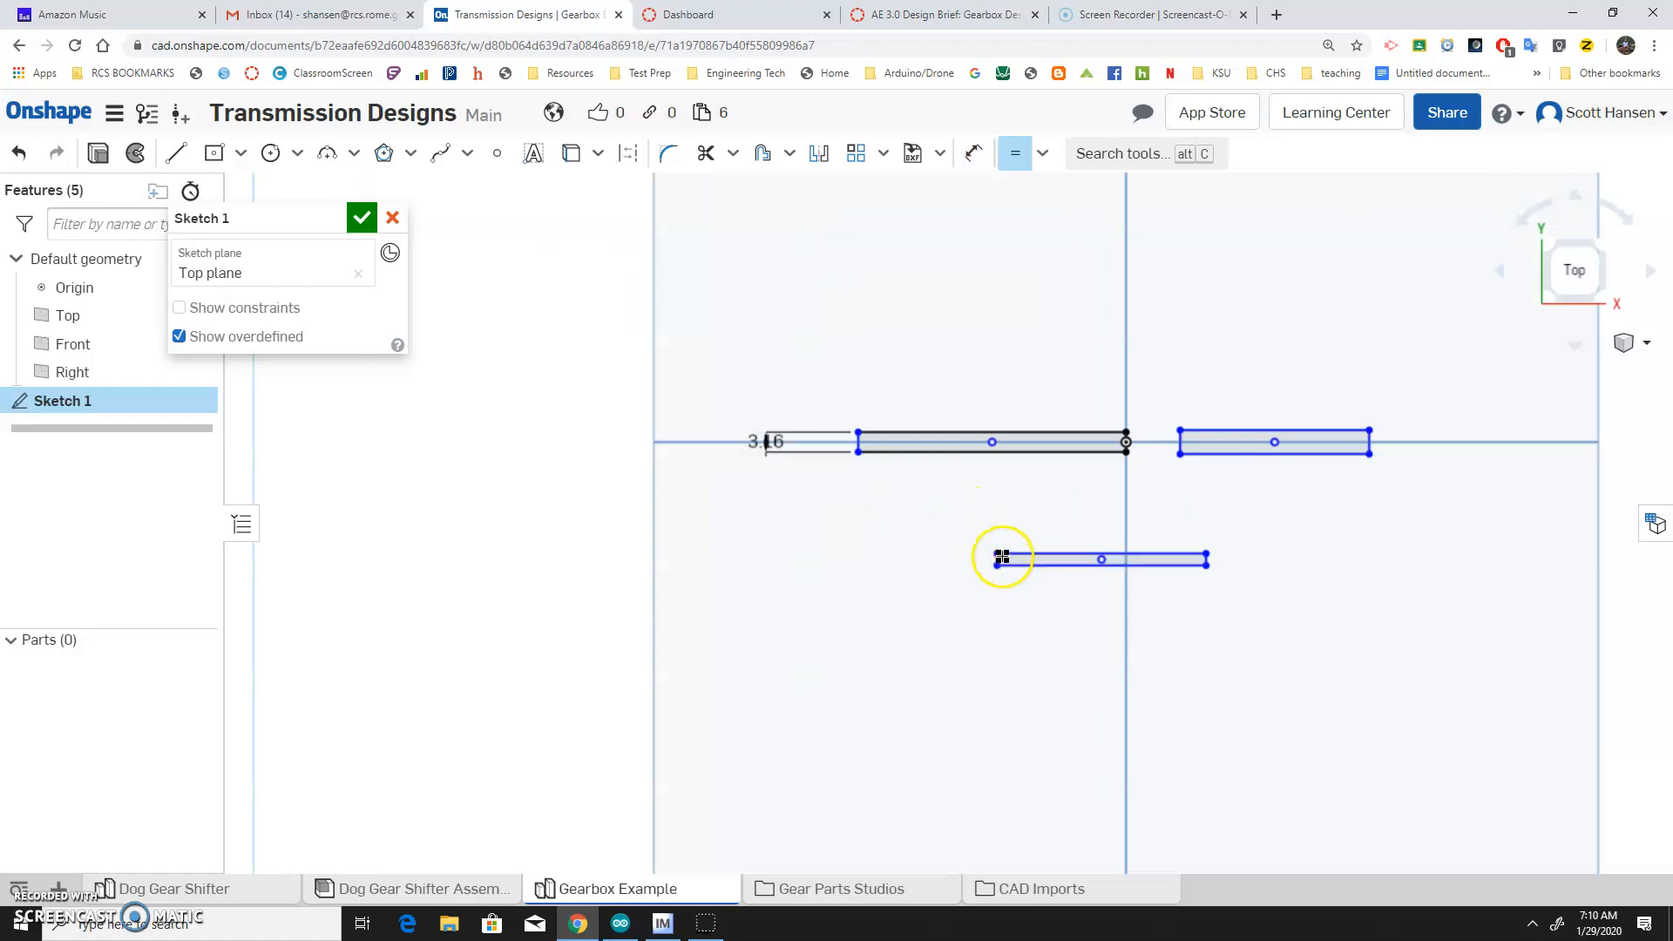
click(858, 445)
scroll(1002, 557, up, 4)
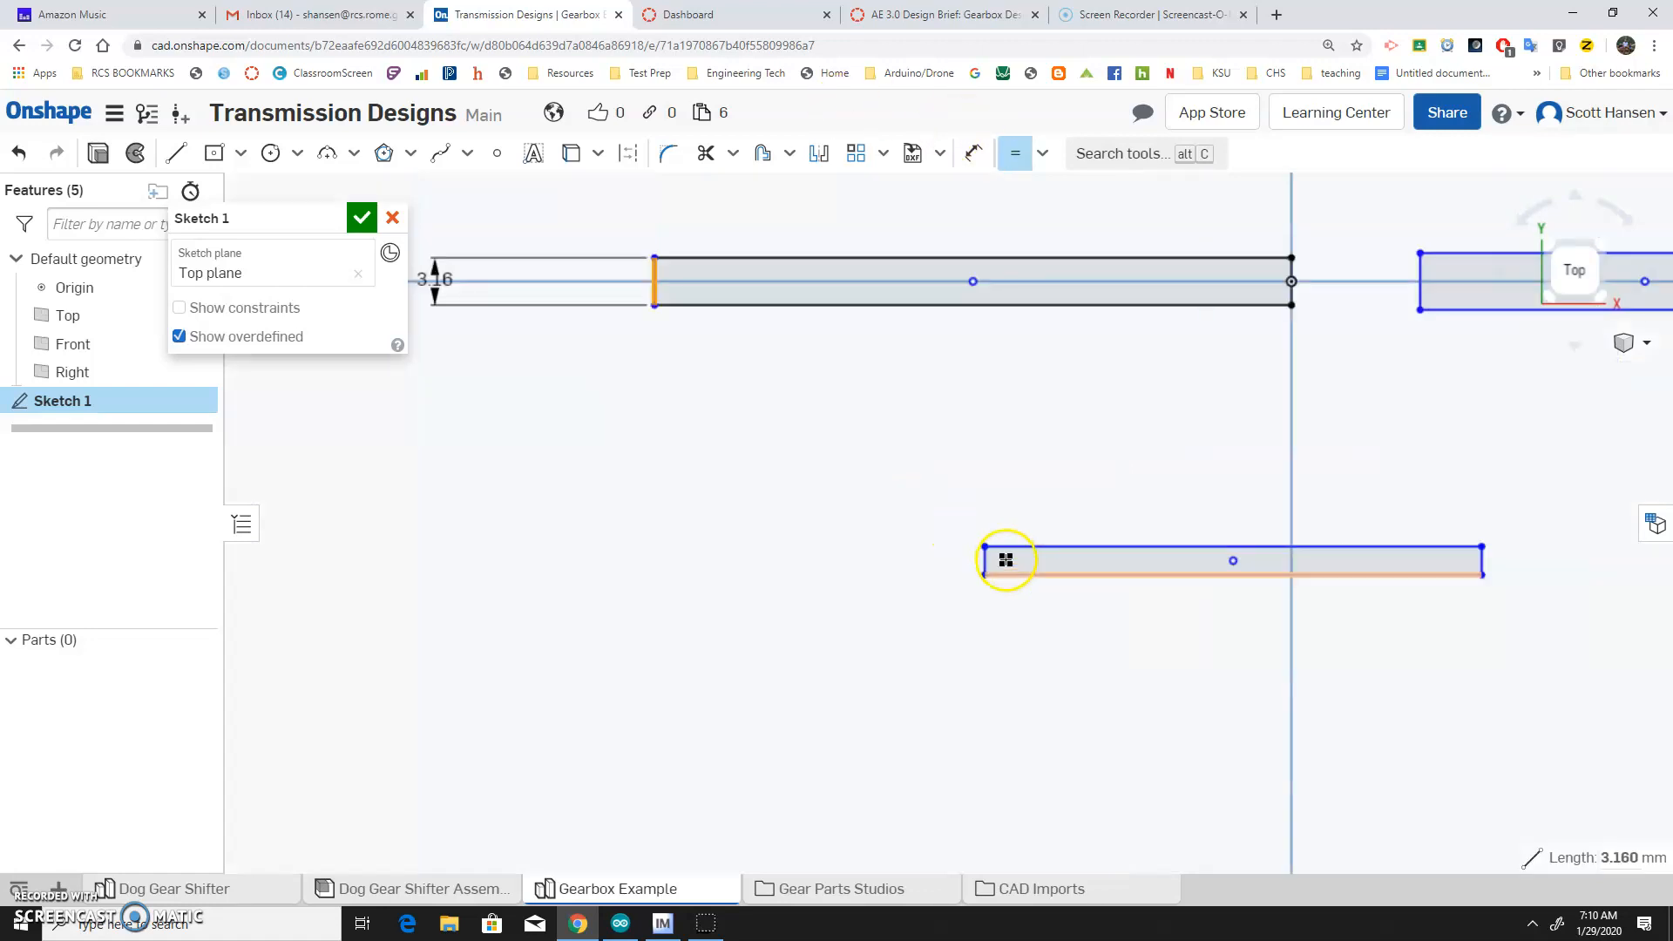
click(984, 562)
click(1434, 284)
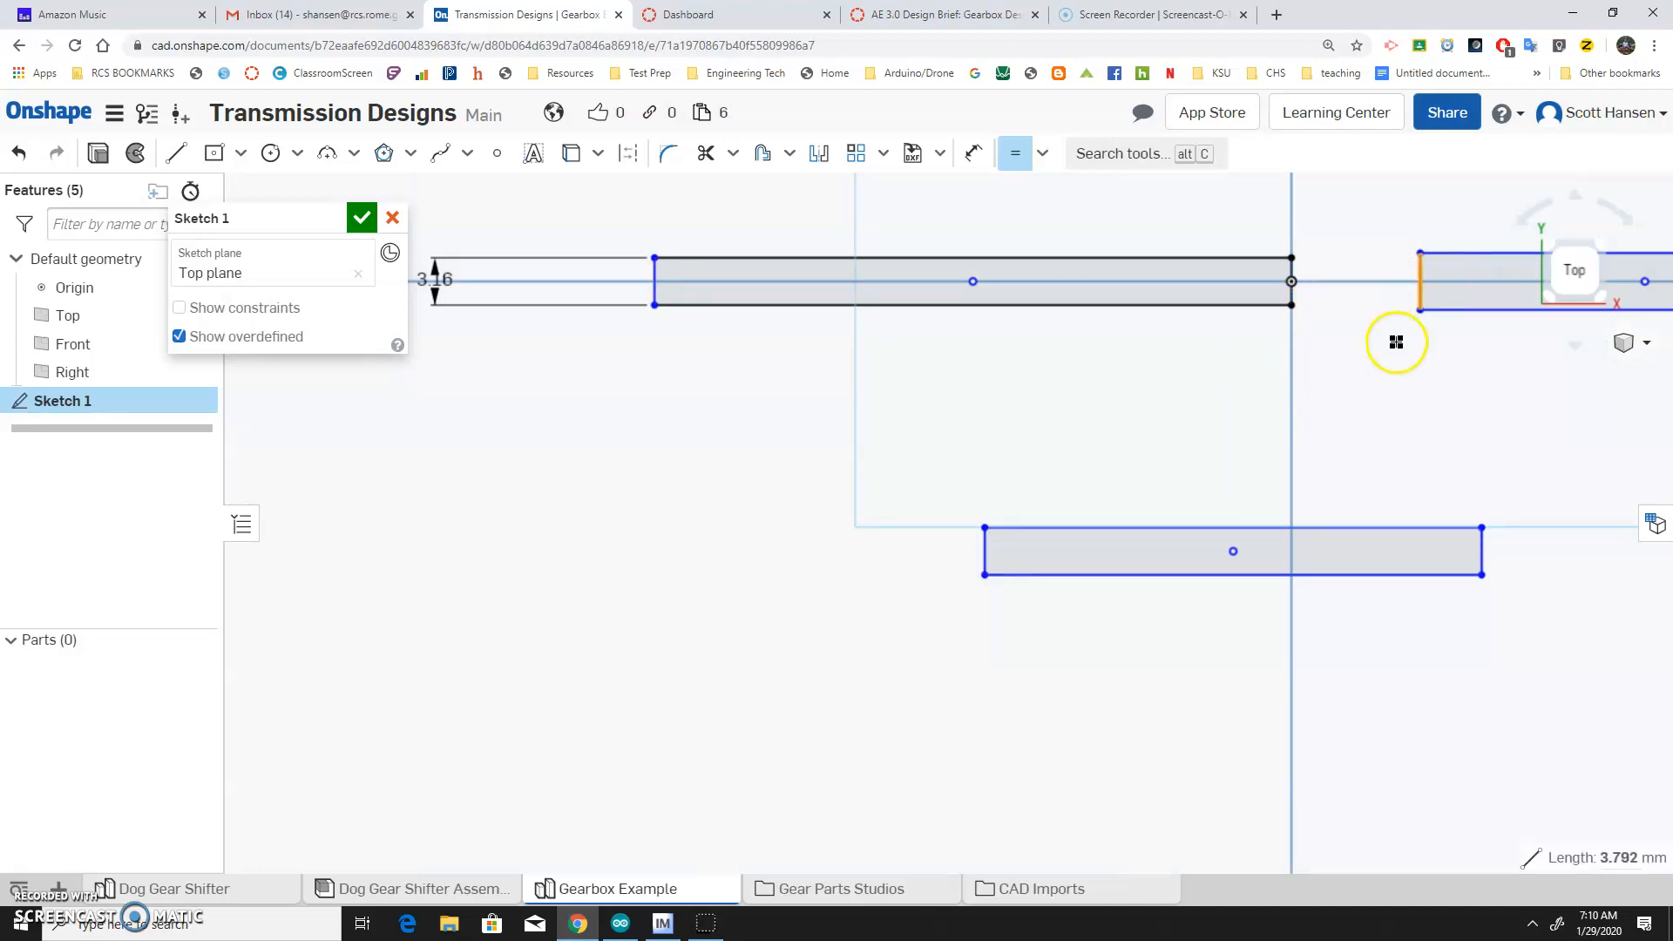
scroll(1405, 305, down, 3)
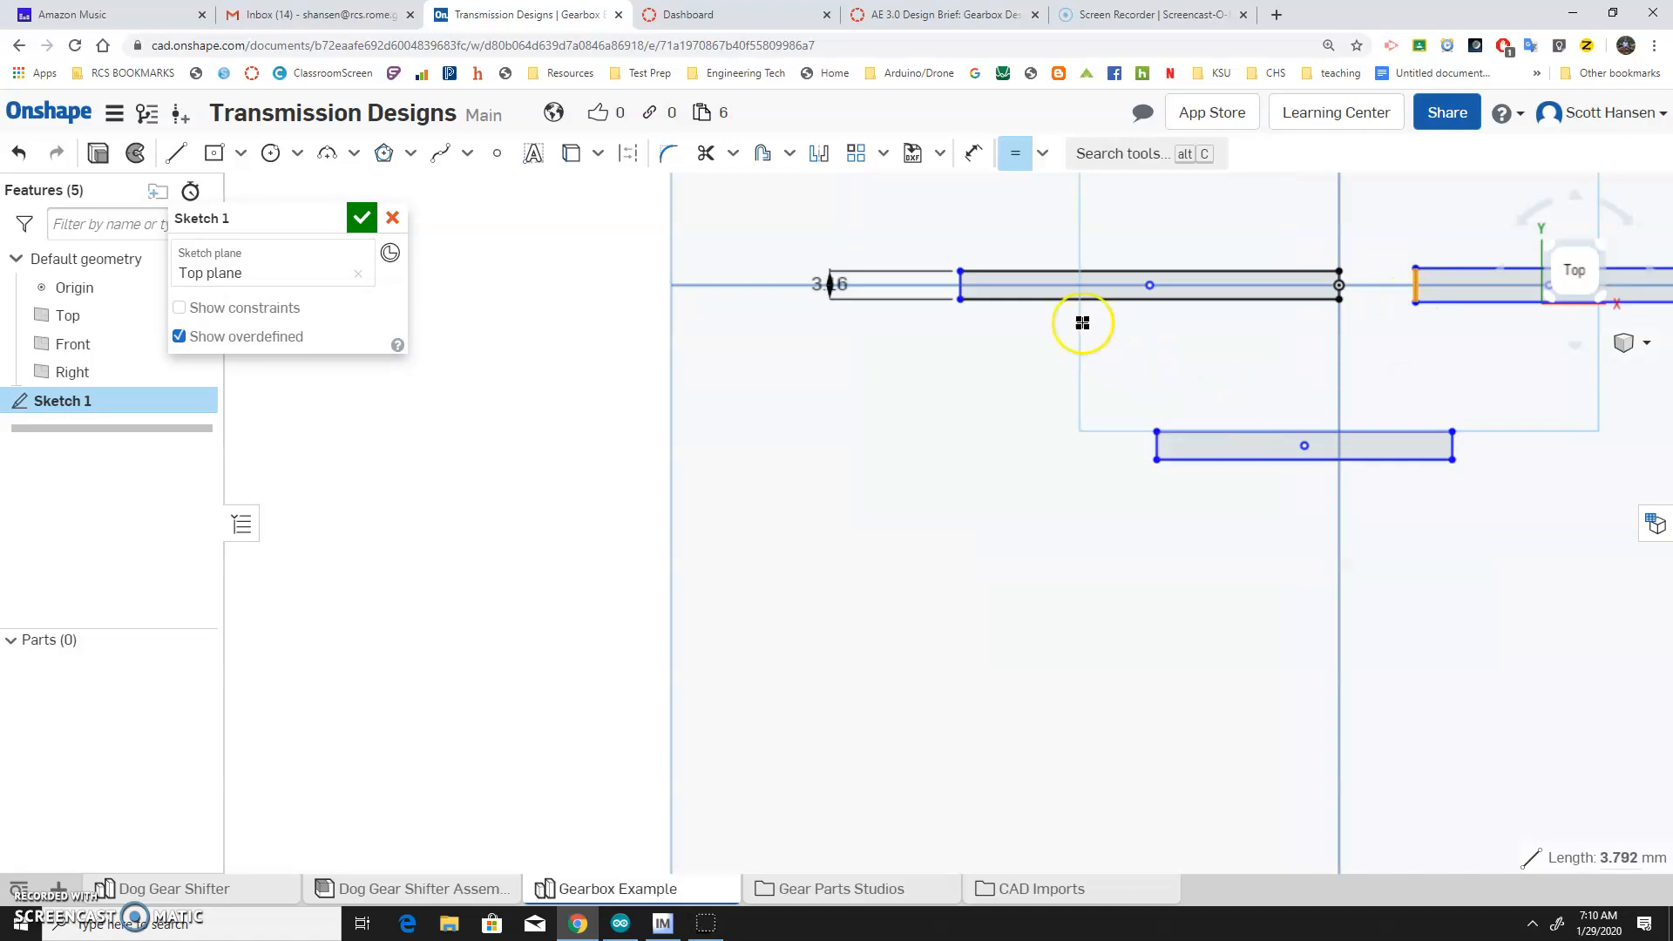
click(960, 285)
scroll(1283, 295, down, 3)
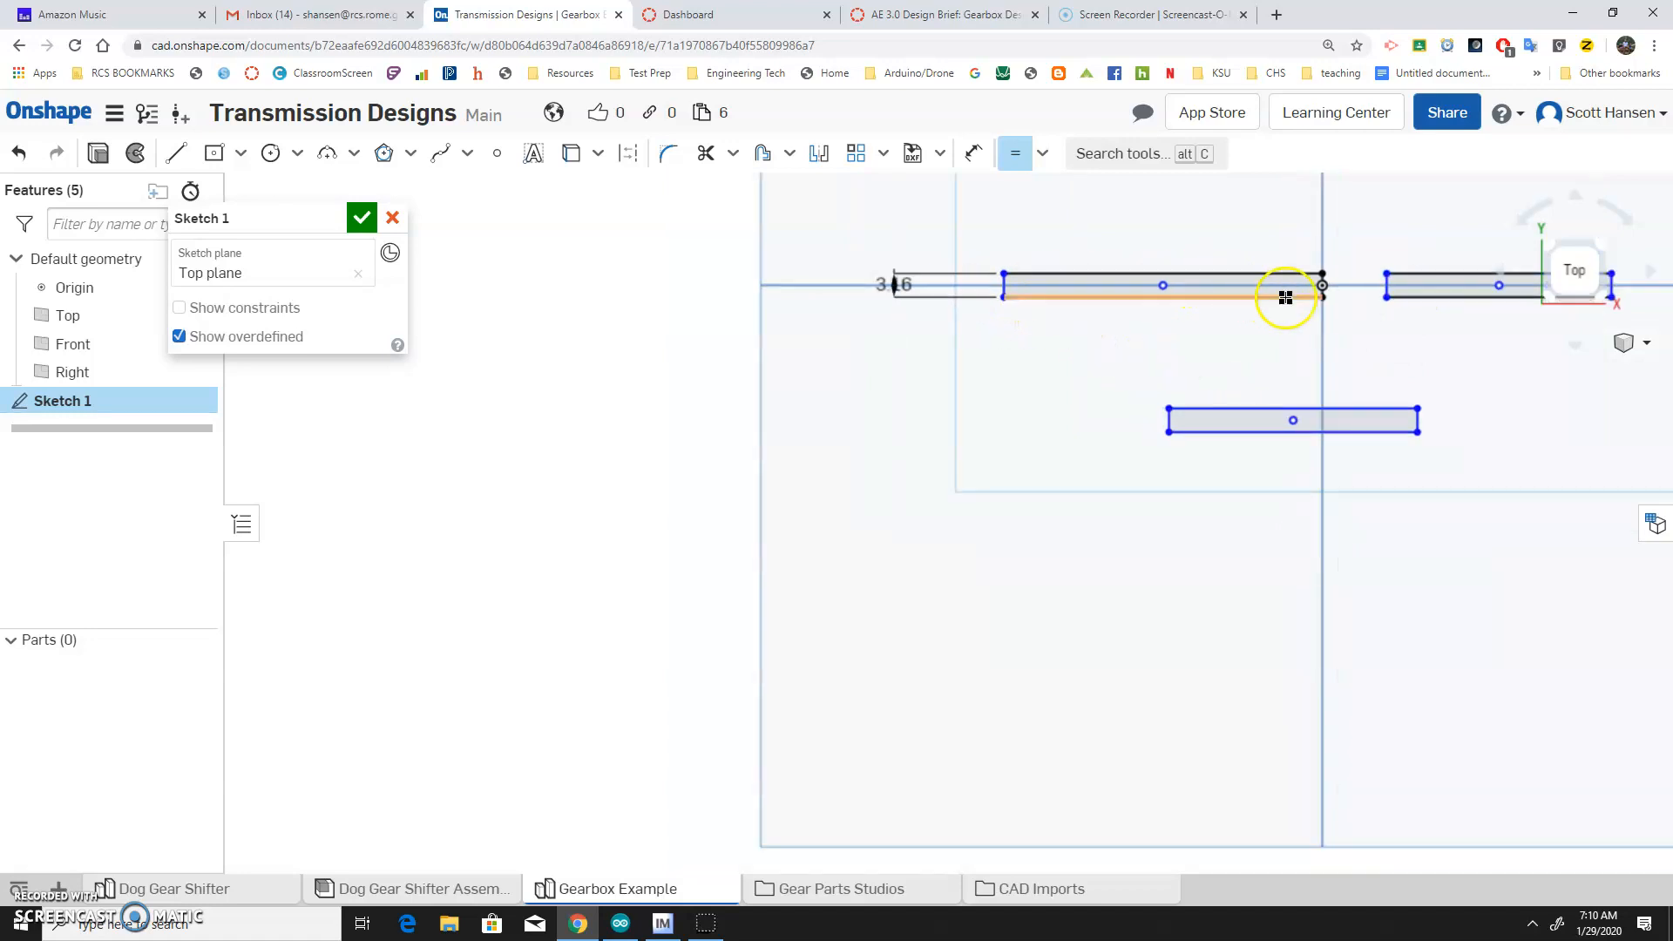
middle_drag(1280, 323, 1121, 364)
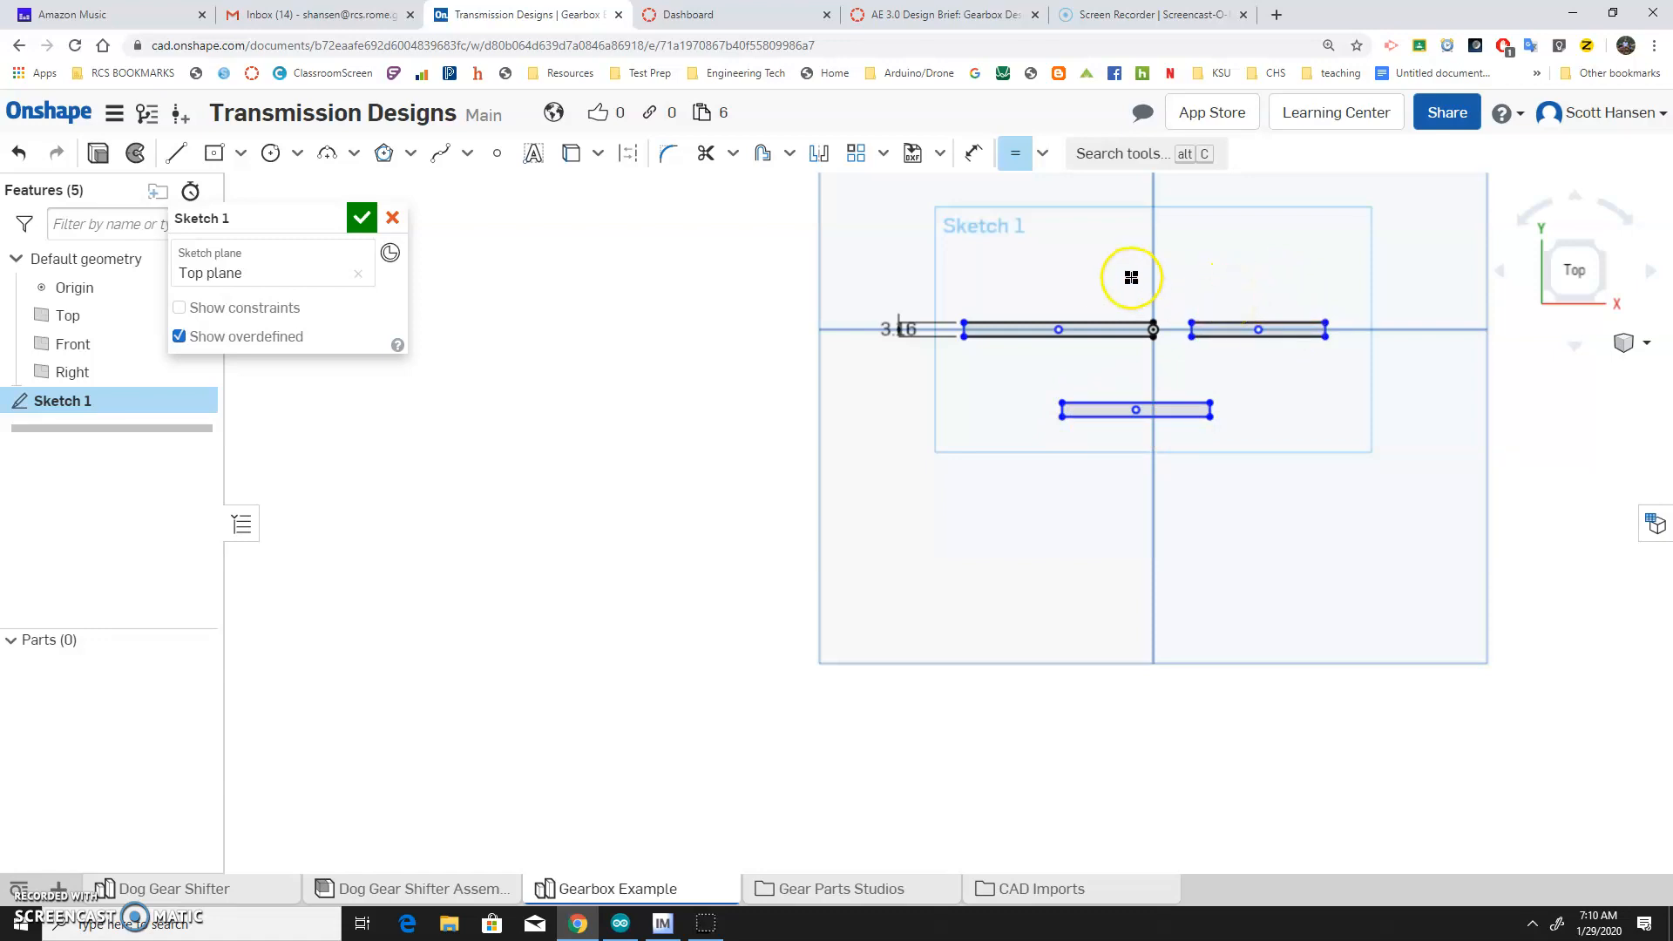
scroll(1142, 328, up, 5)
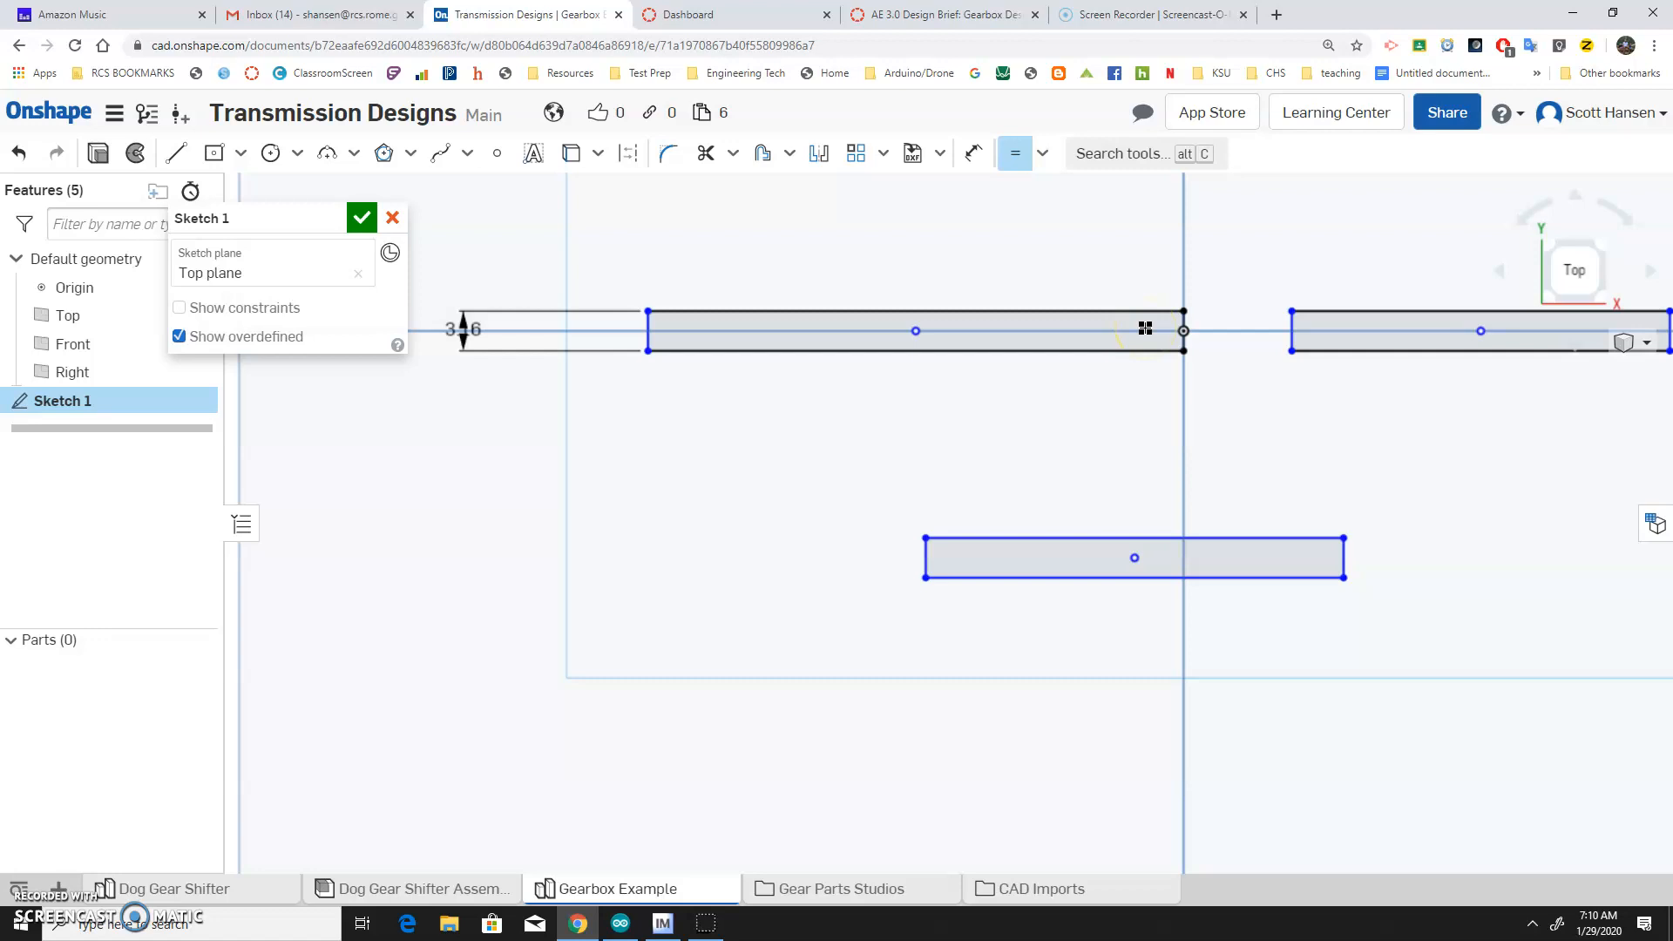
click(1163, 310)
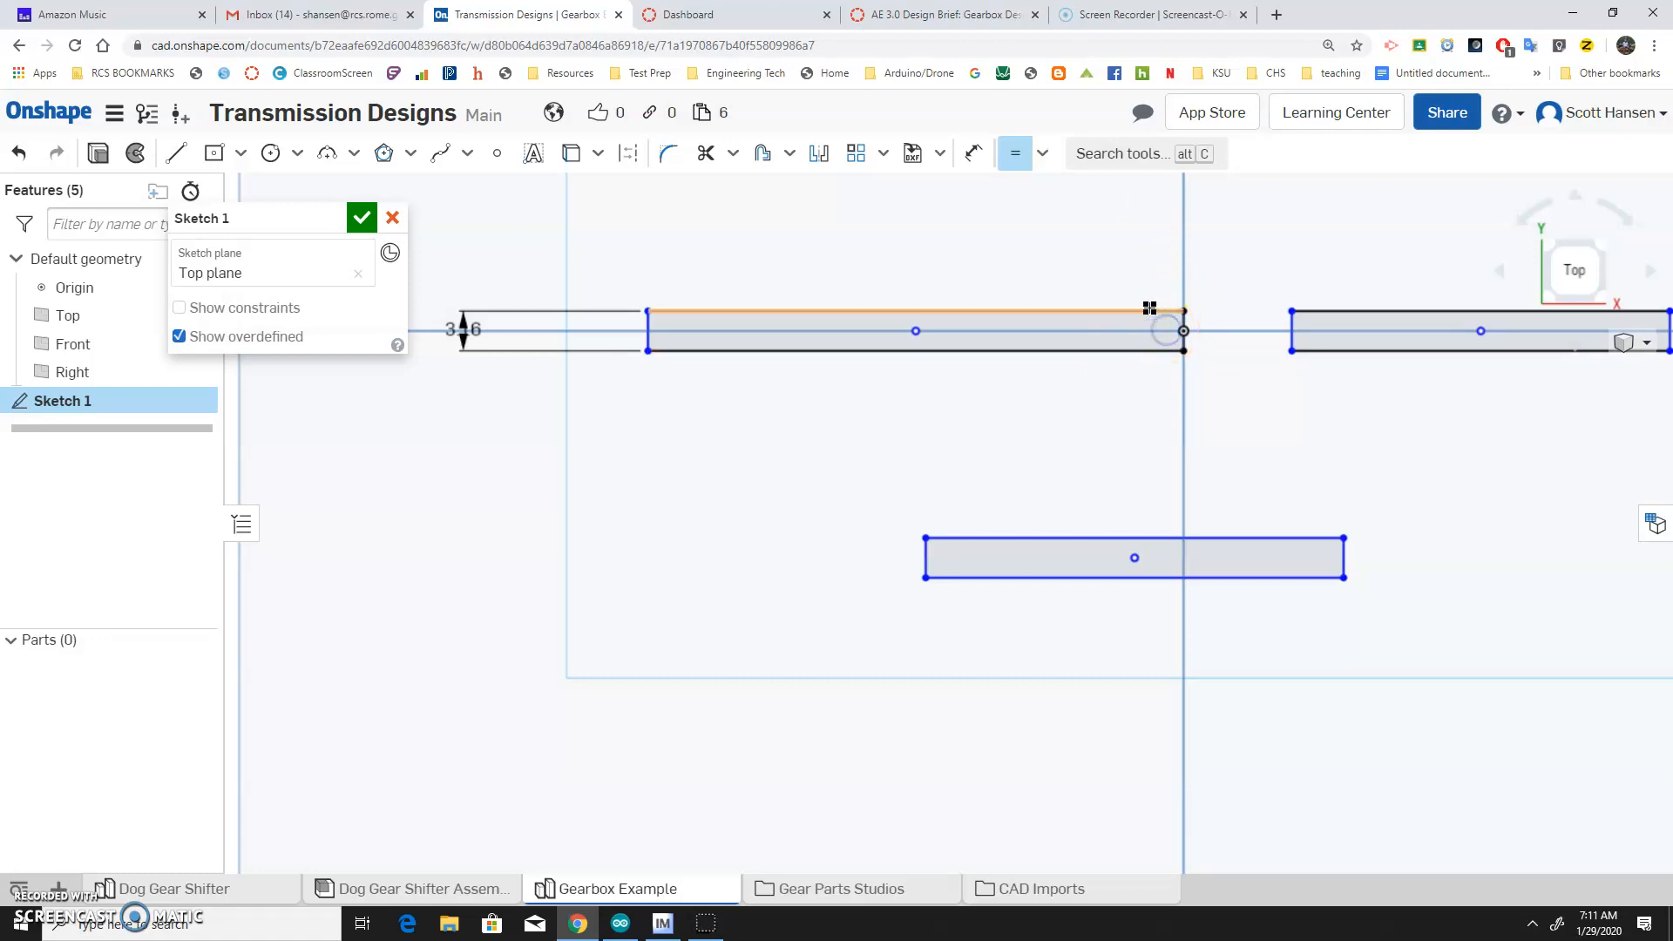
click(211, 155)
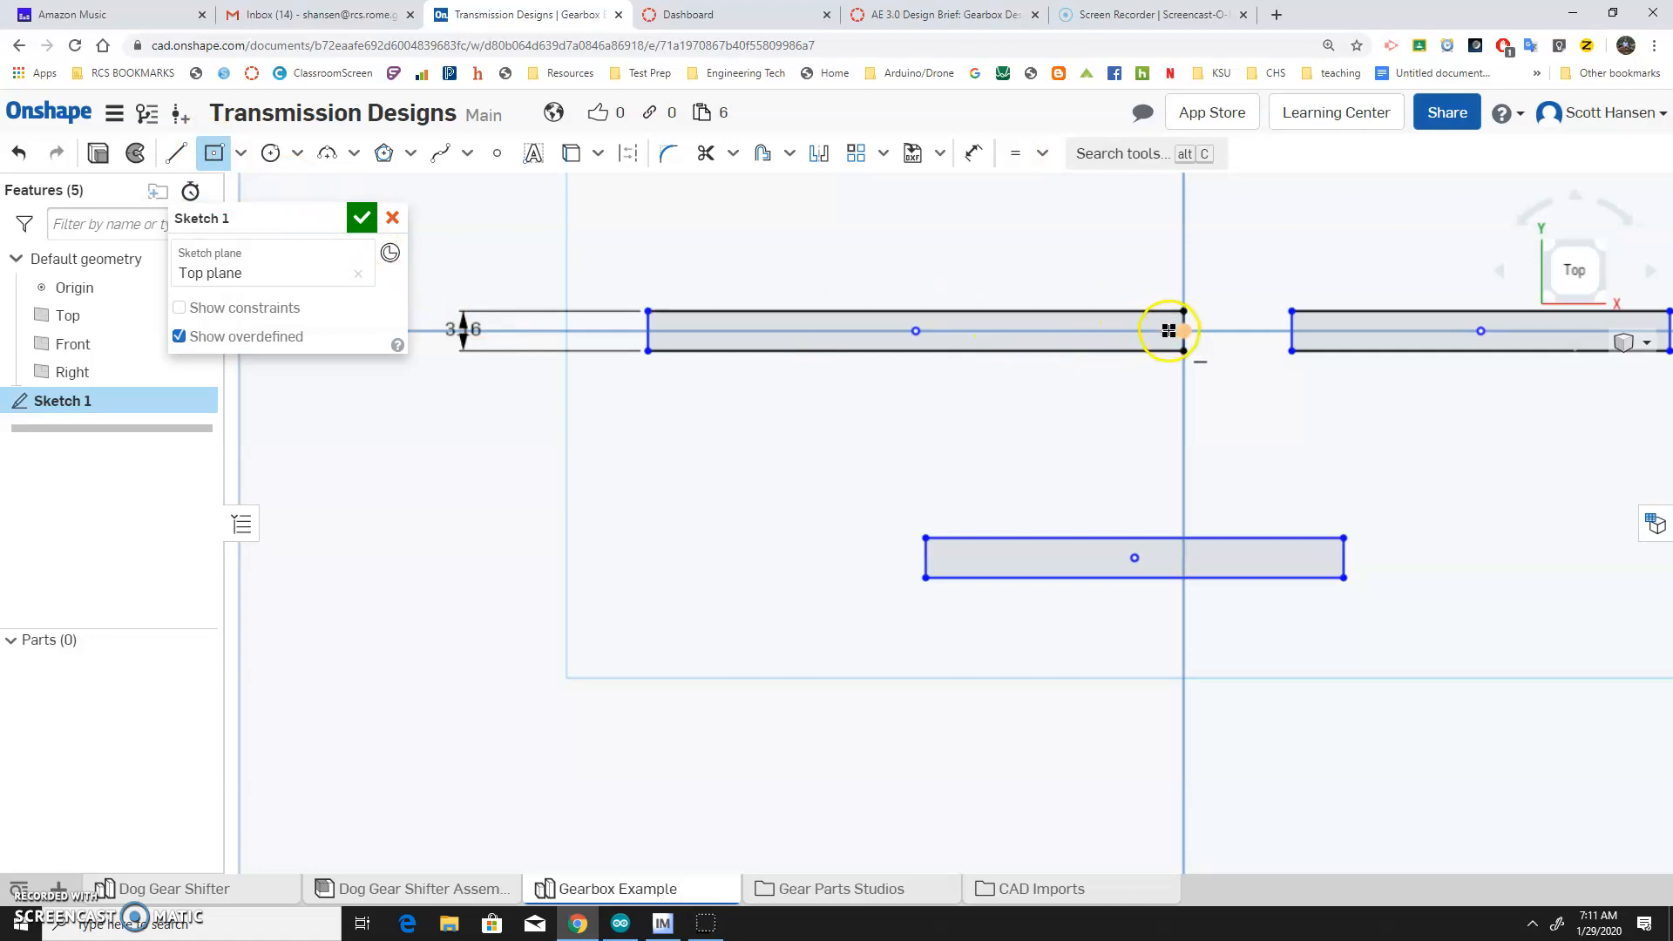
drag(1168, 331, 1129, 285)
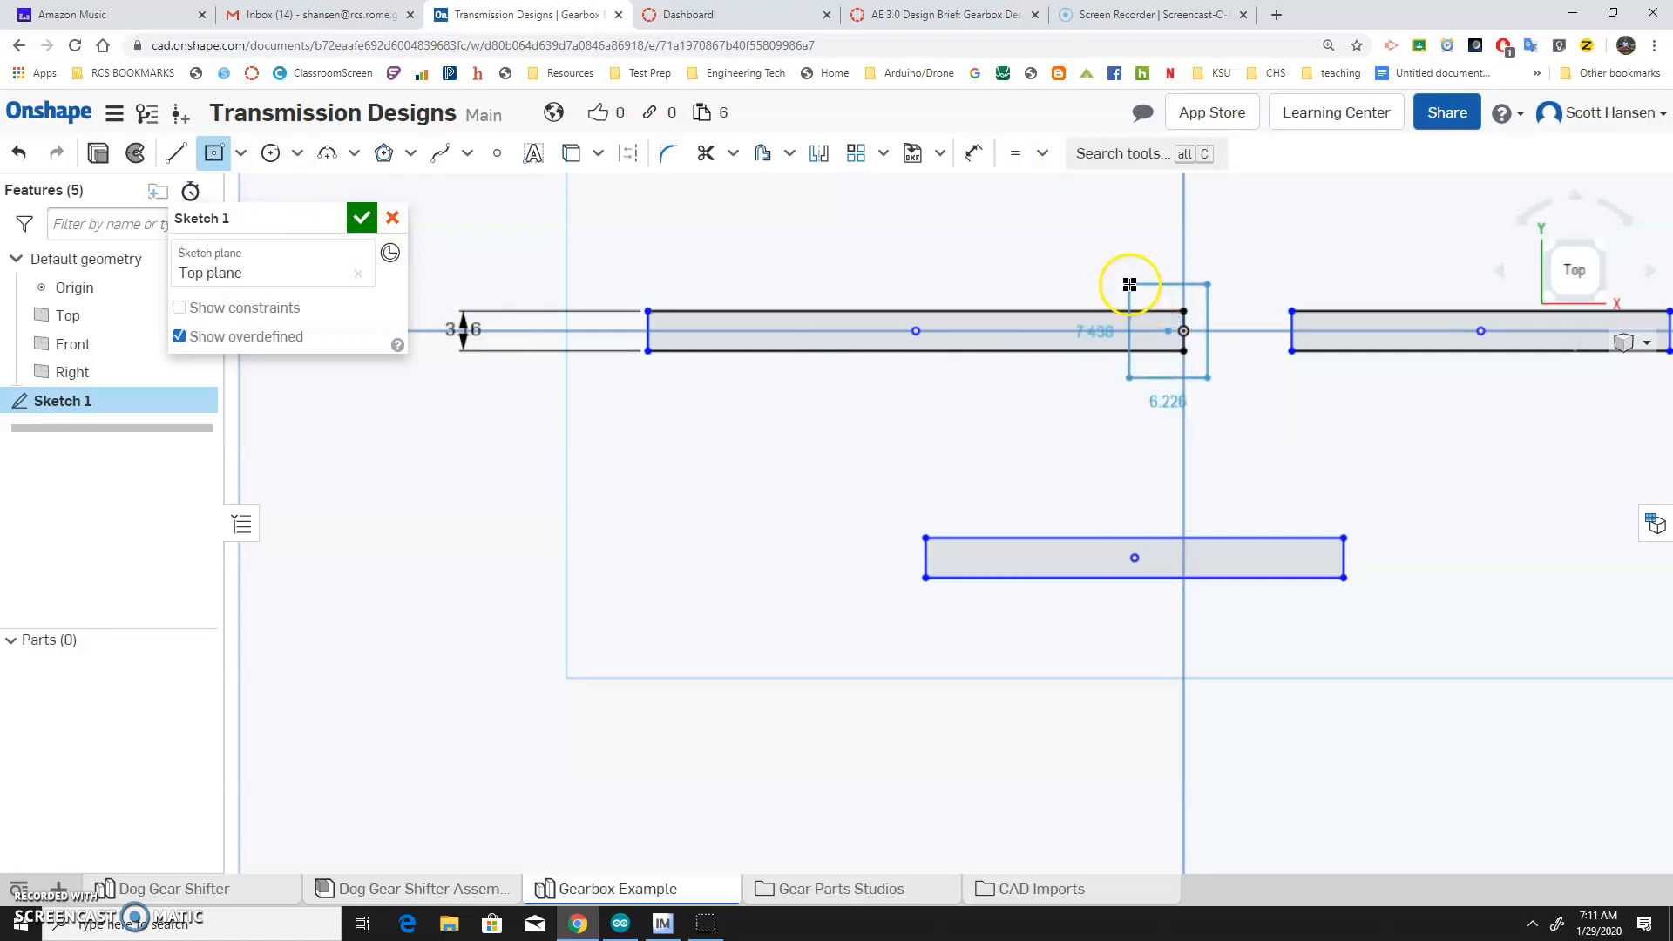
key(Escape)
Draw a center point rectangle about 6.4 mm tall over the left shaft's end near the origin, and dimension its width to 6 mm.
click(214, 153)
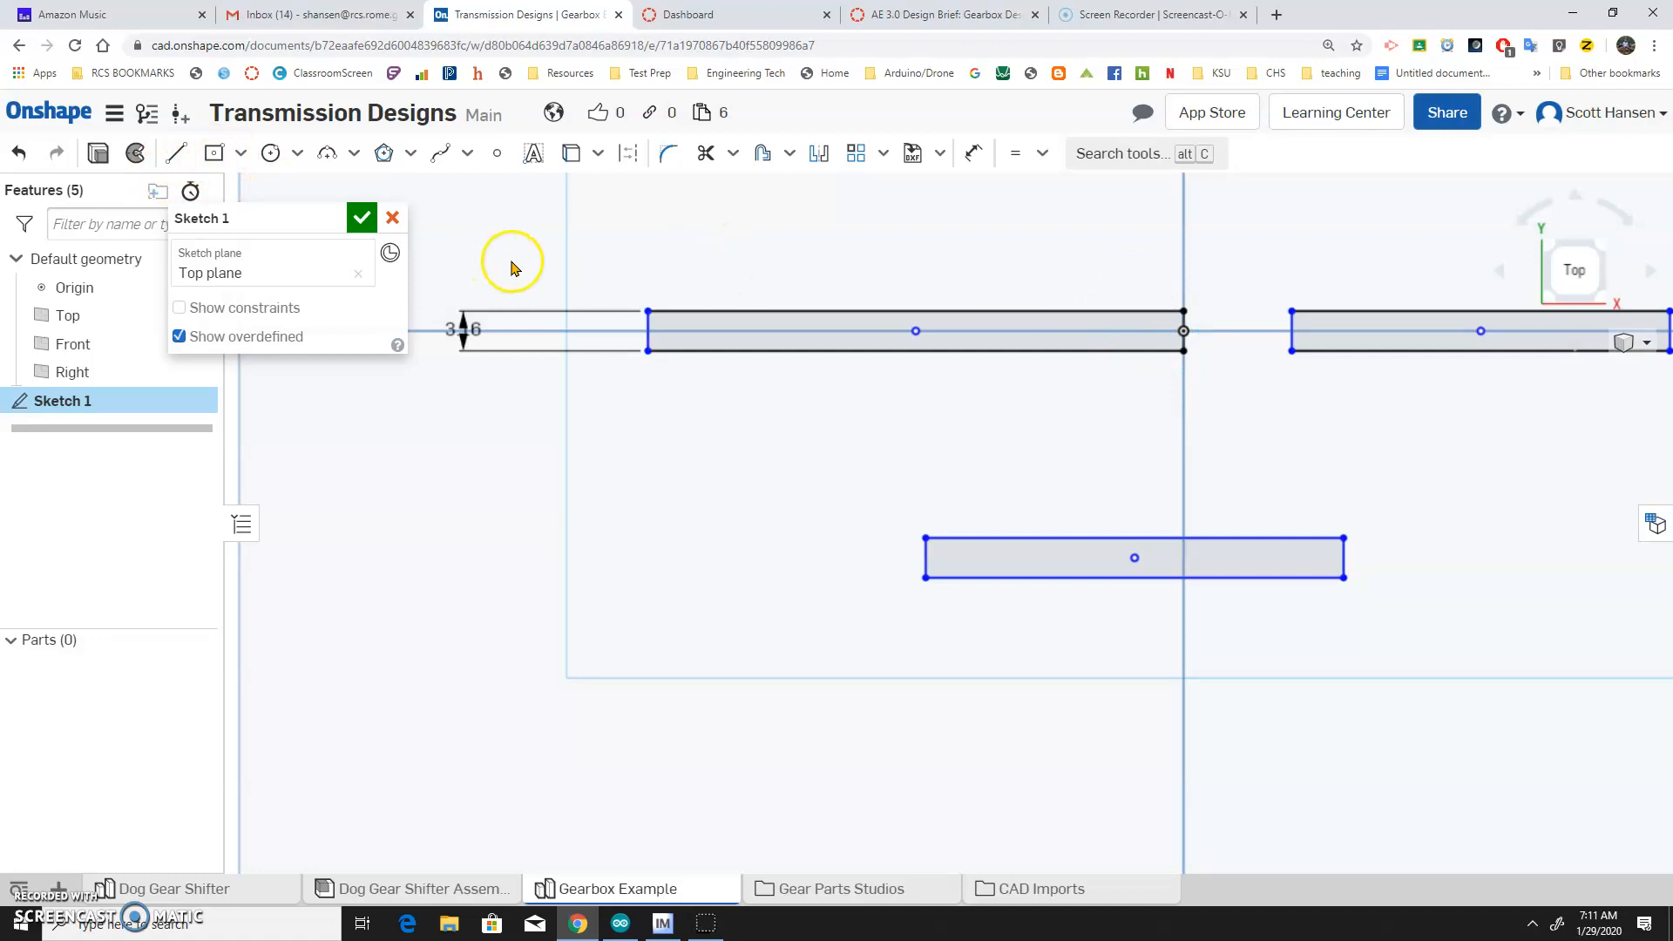
click(1157, 320)
click(1134, 290)
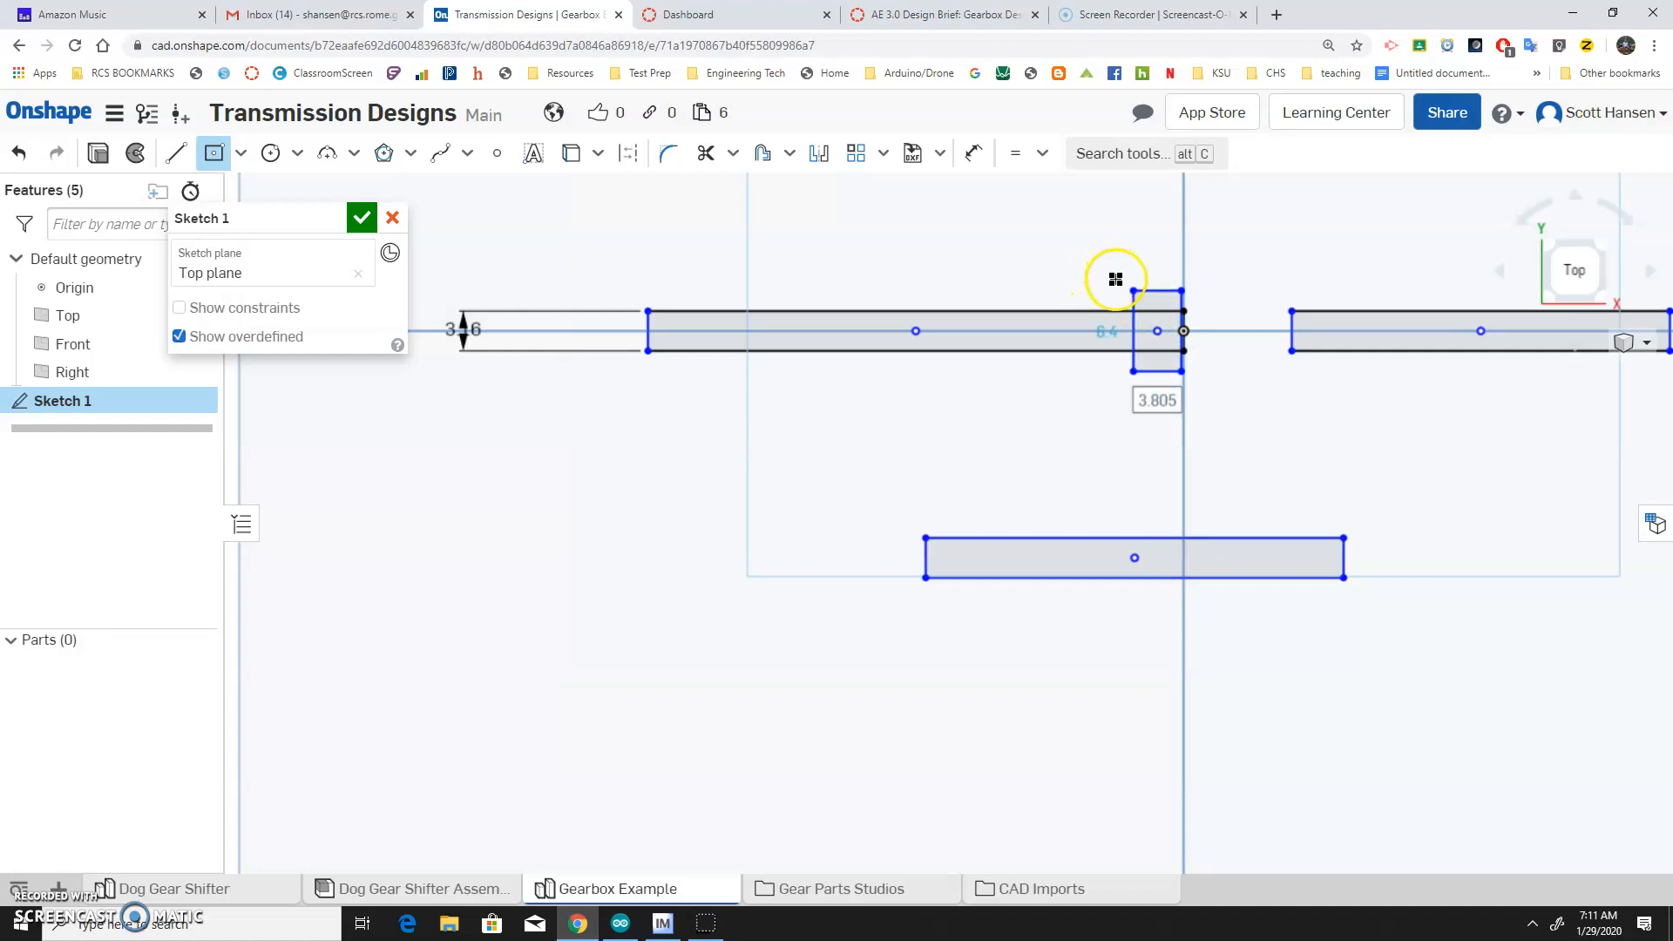
key(d)
click(1165, 287)
click(1196, 266)
key(Return)
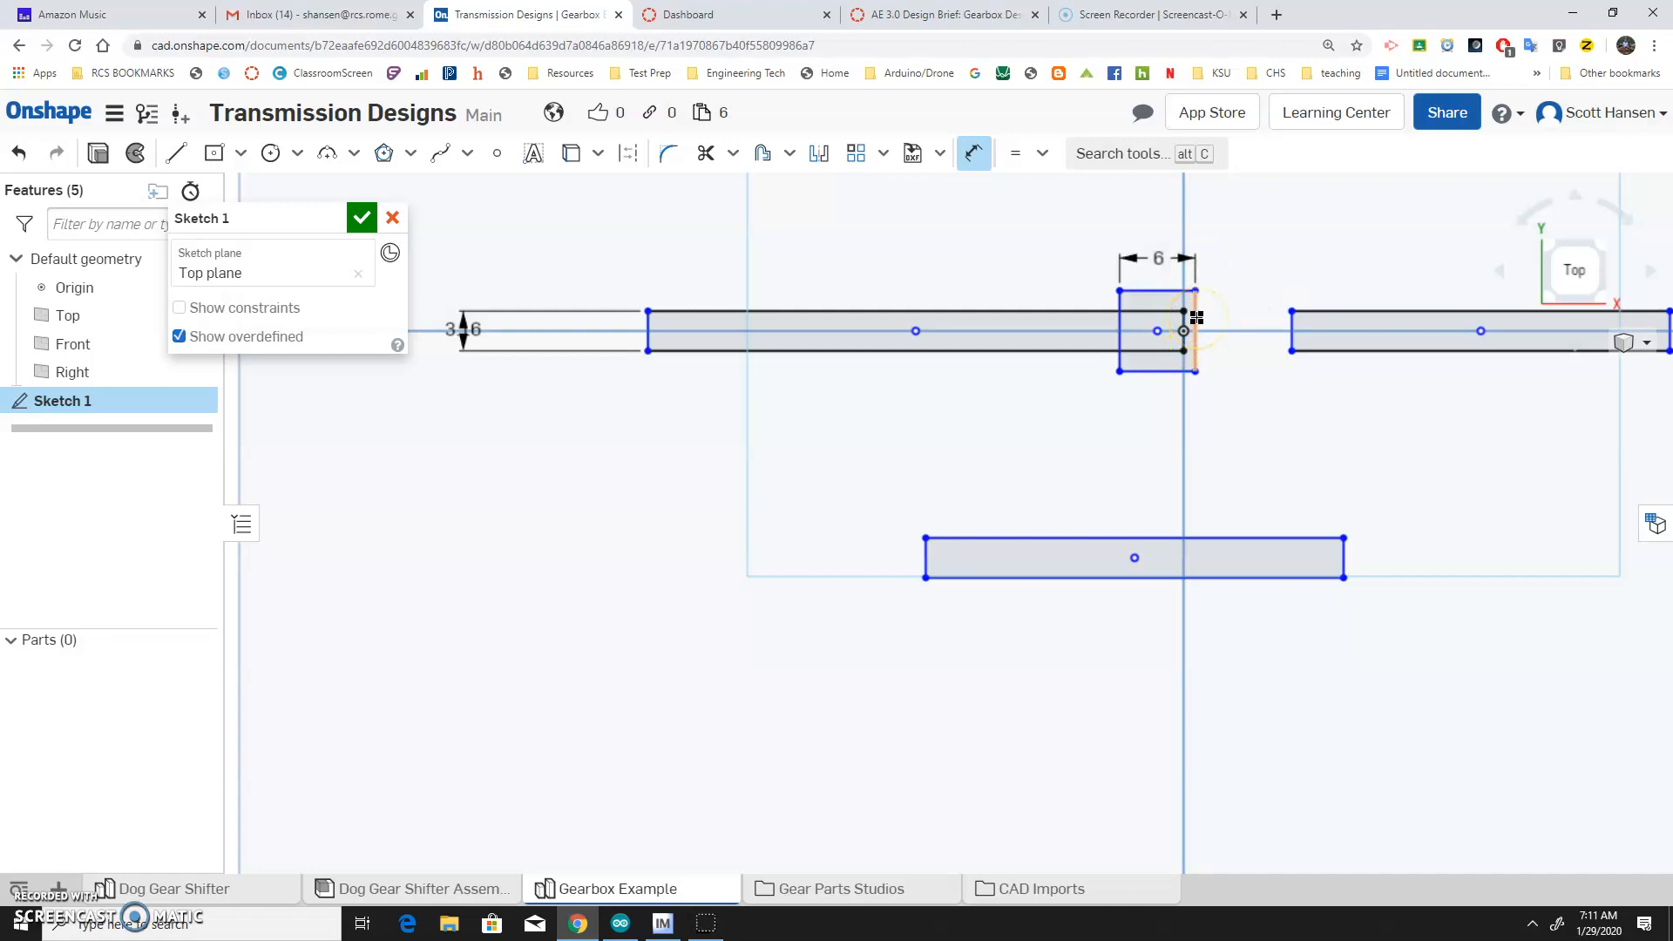
Make the small rectangle's right edge coincident with the left shaft's end edge at the origin.
key(i)
click(1195, 309)
scroll(1187, 321, up, 3)
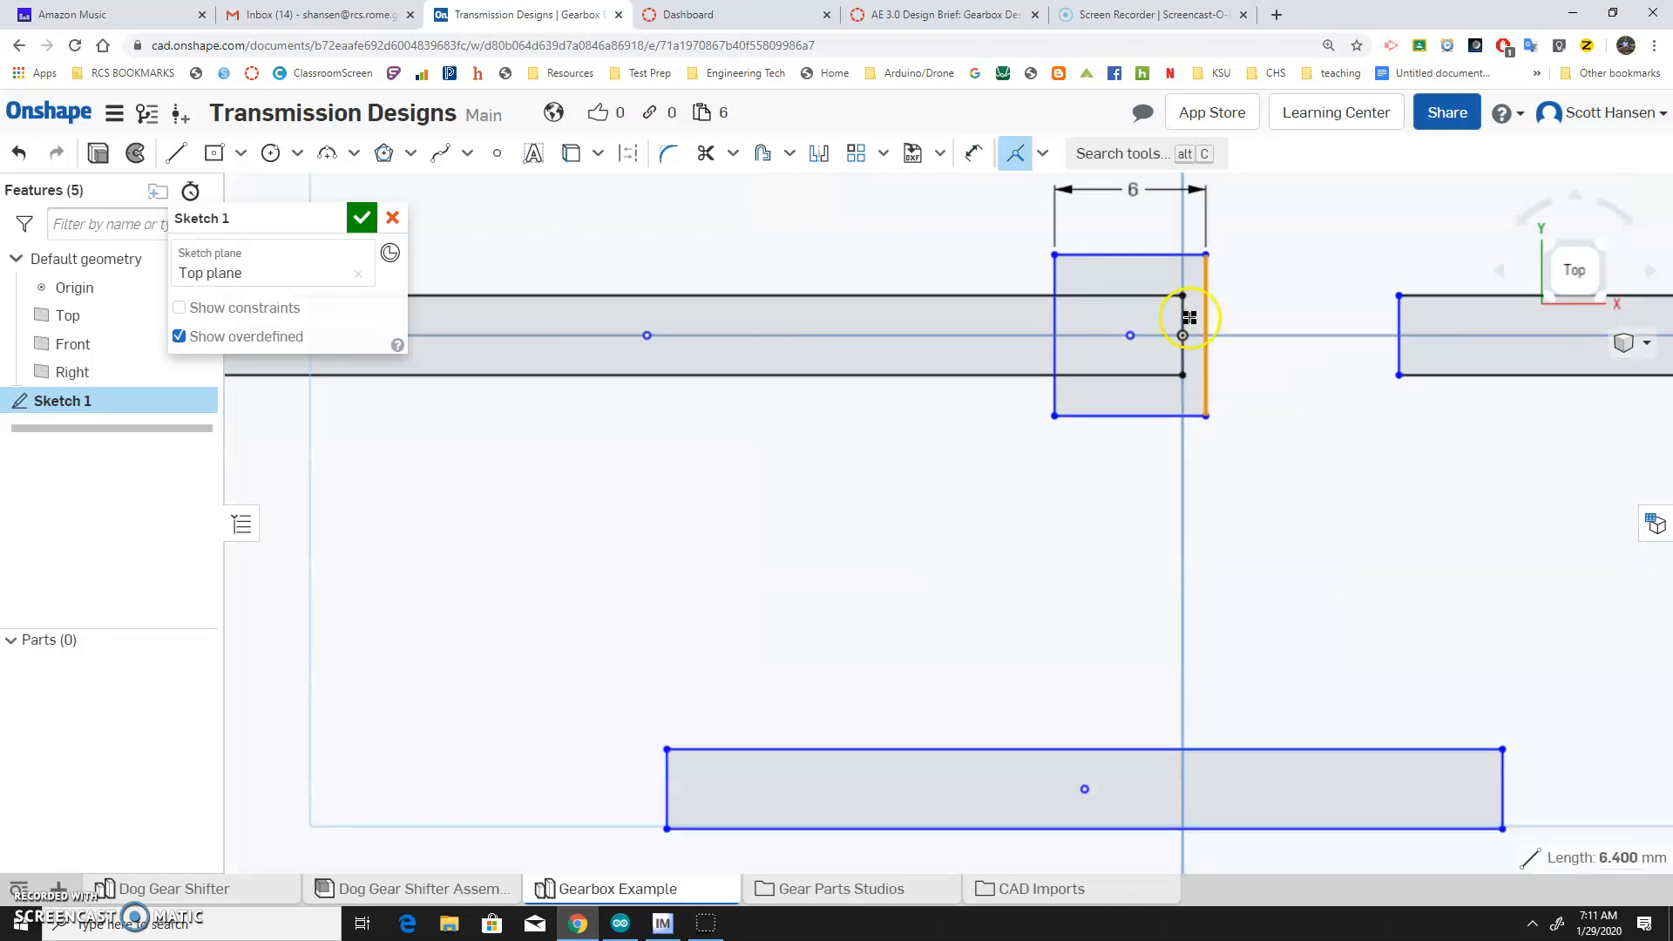
click(1184, 318)
scroll(1222, 471, down, 3)
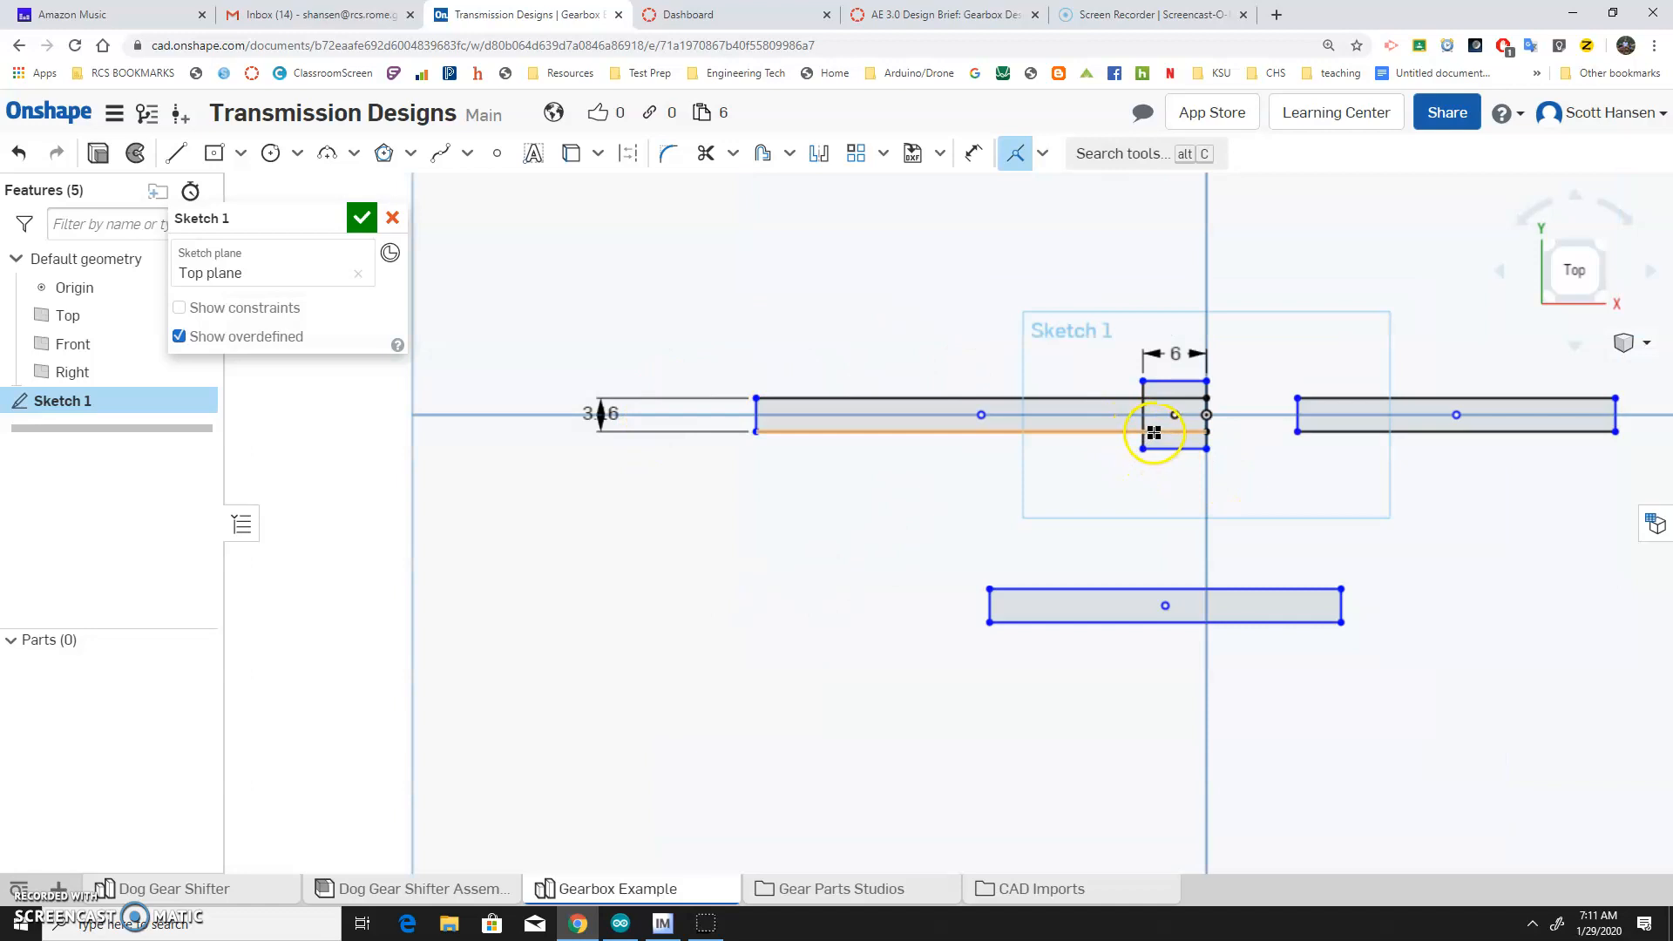
scroll(1203, 388, up, 3)
click(1205, 395)
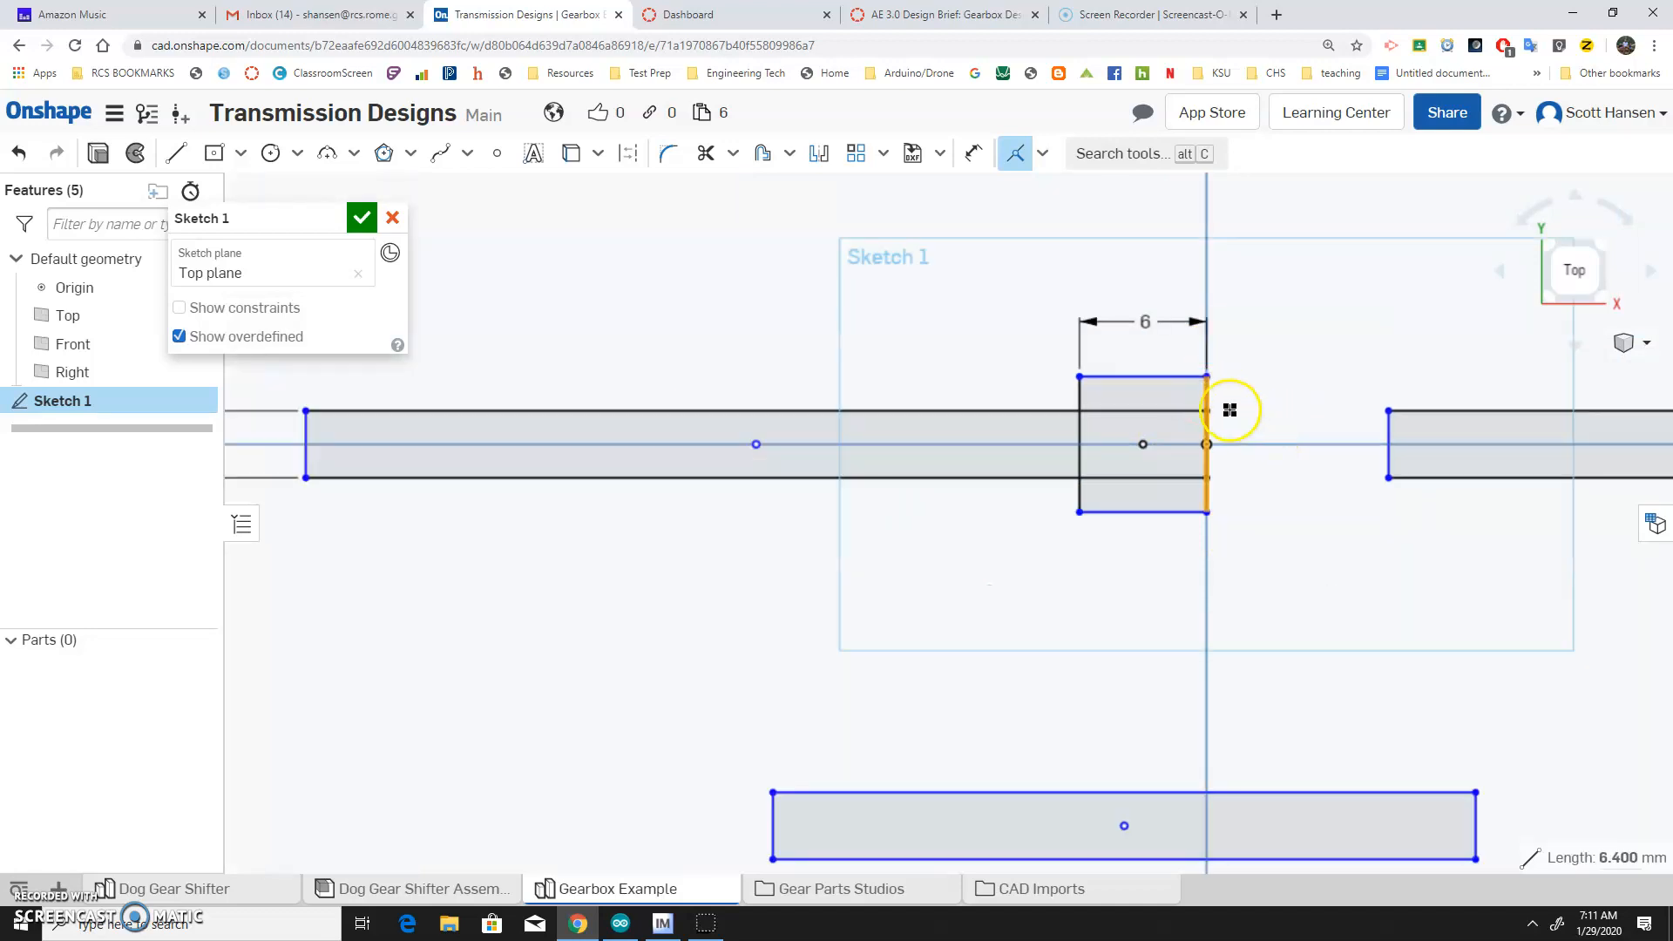
Dimension the small rectangle's height at the left shaft's end to 12 mm.
key(d)
click(1256, 436)
text(12)
key(Return)
scroll(1142, 684, down, 3)
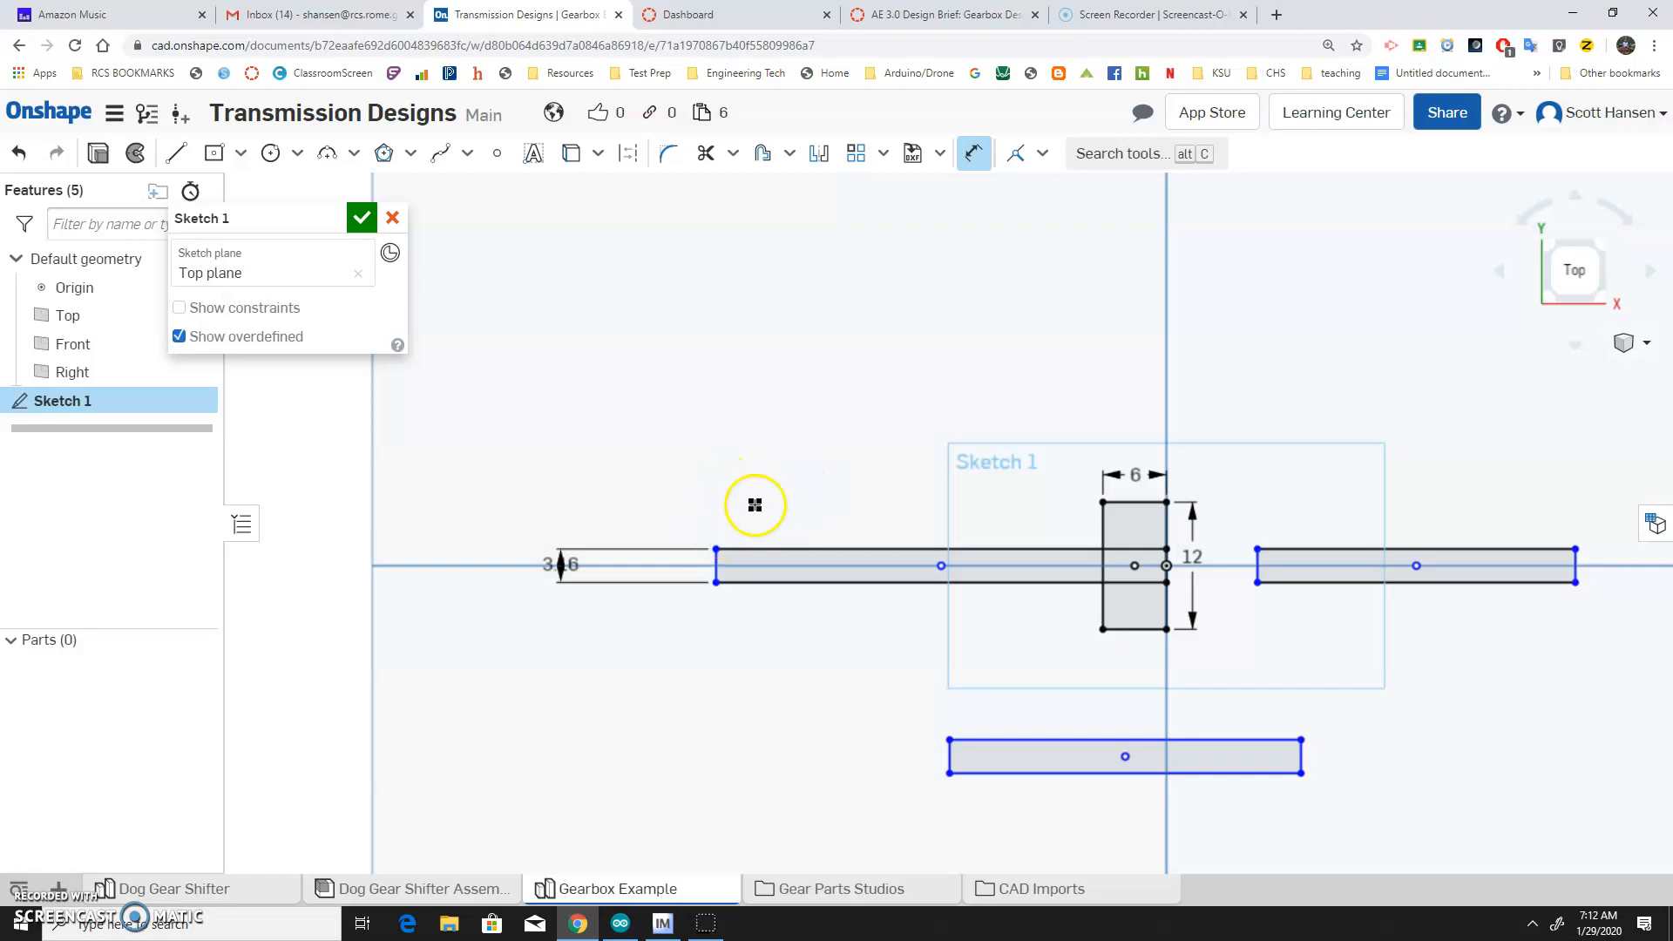
Draw a center point rectangle about 5.7 by 29.1 mm on the left shaft, adjoining the small rectangle's outer side.
key(g)
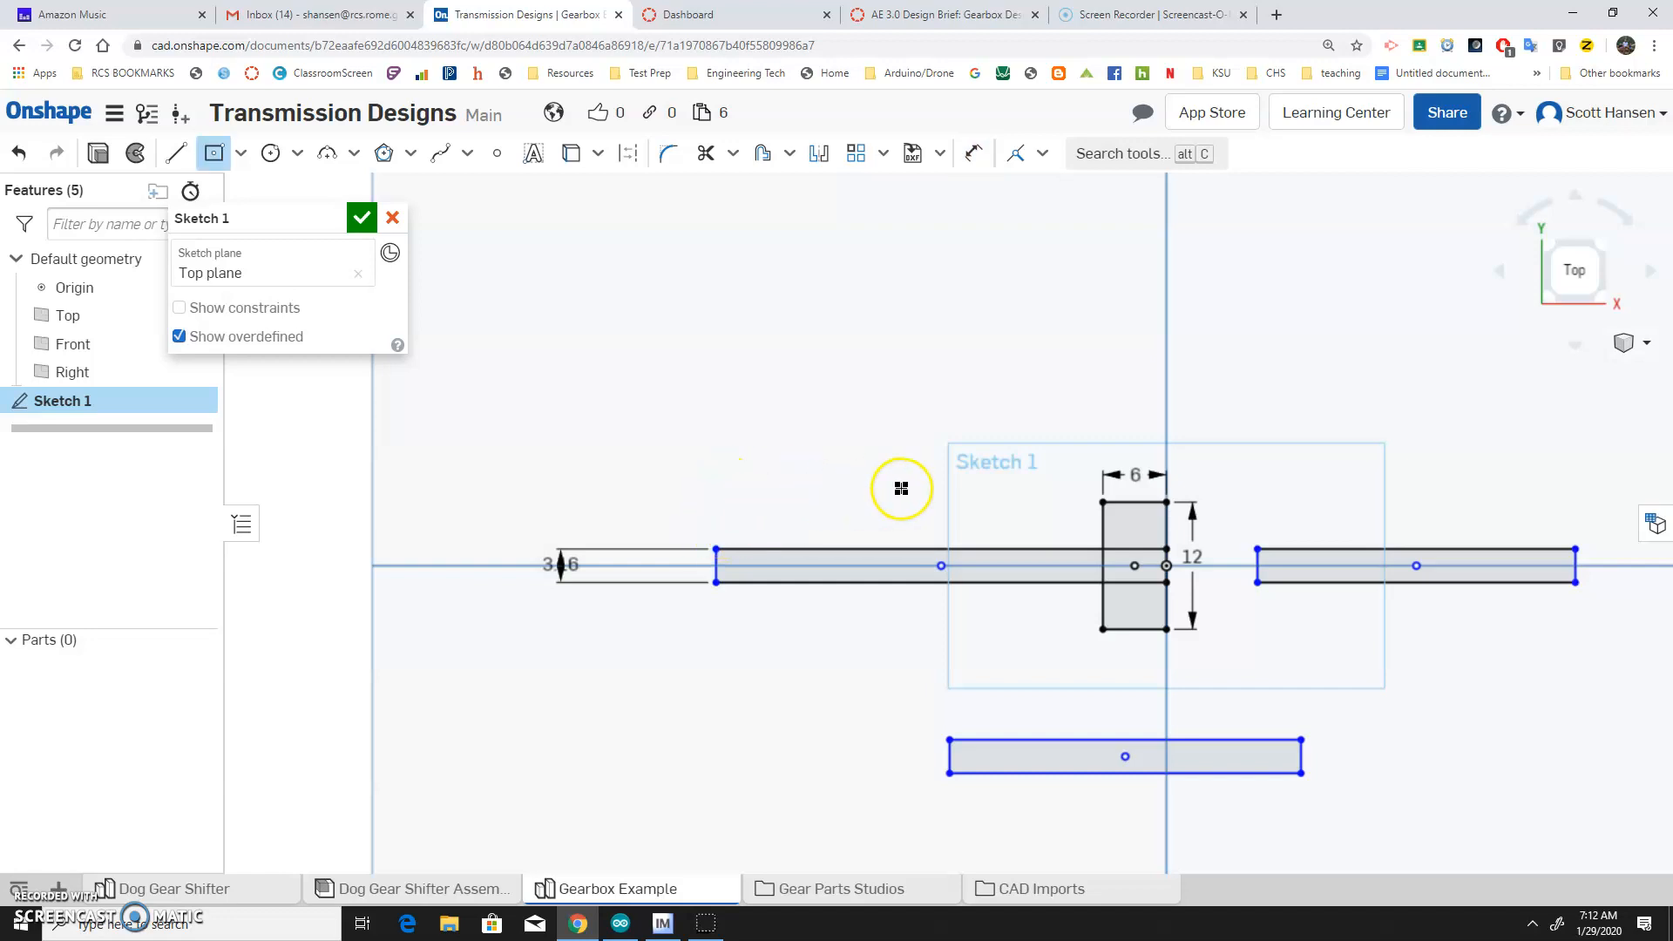
click(1073, 568)
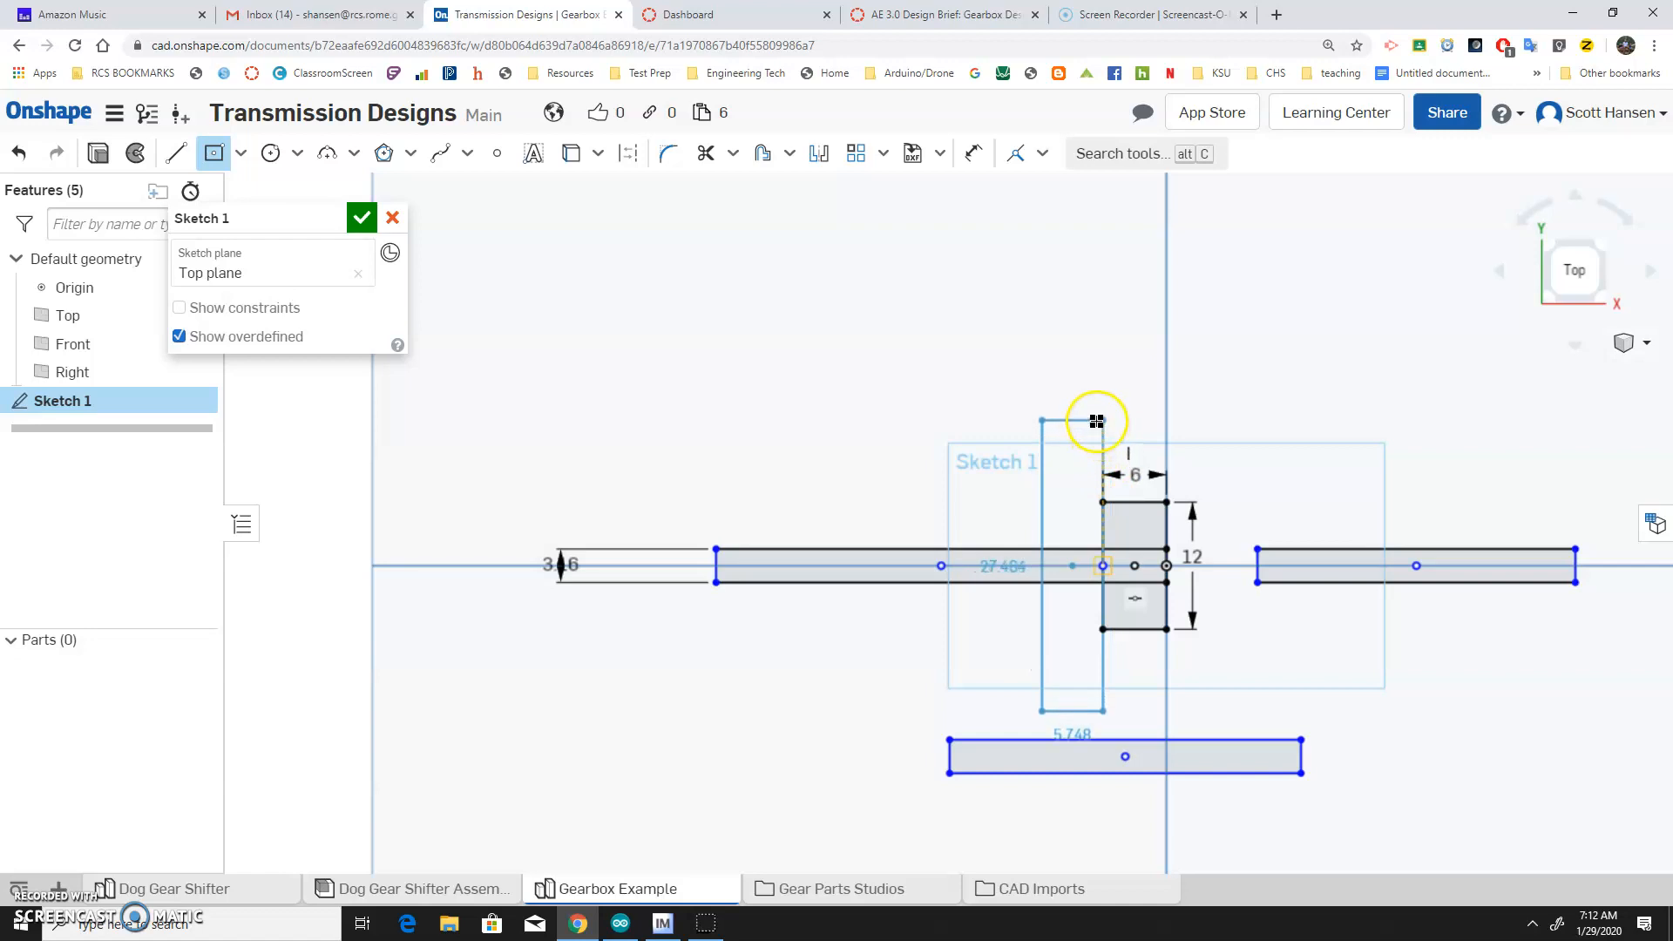
click(1098, 412)
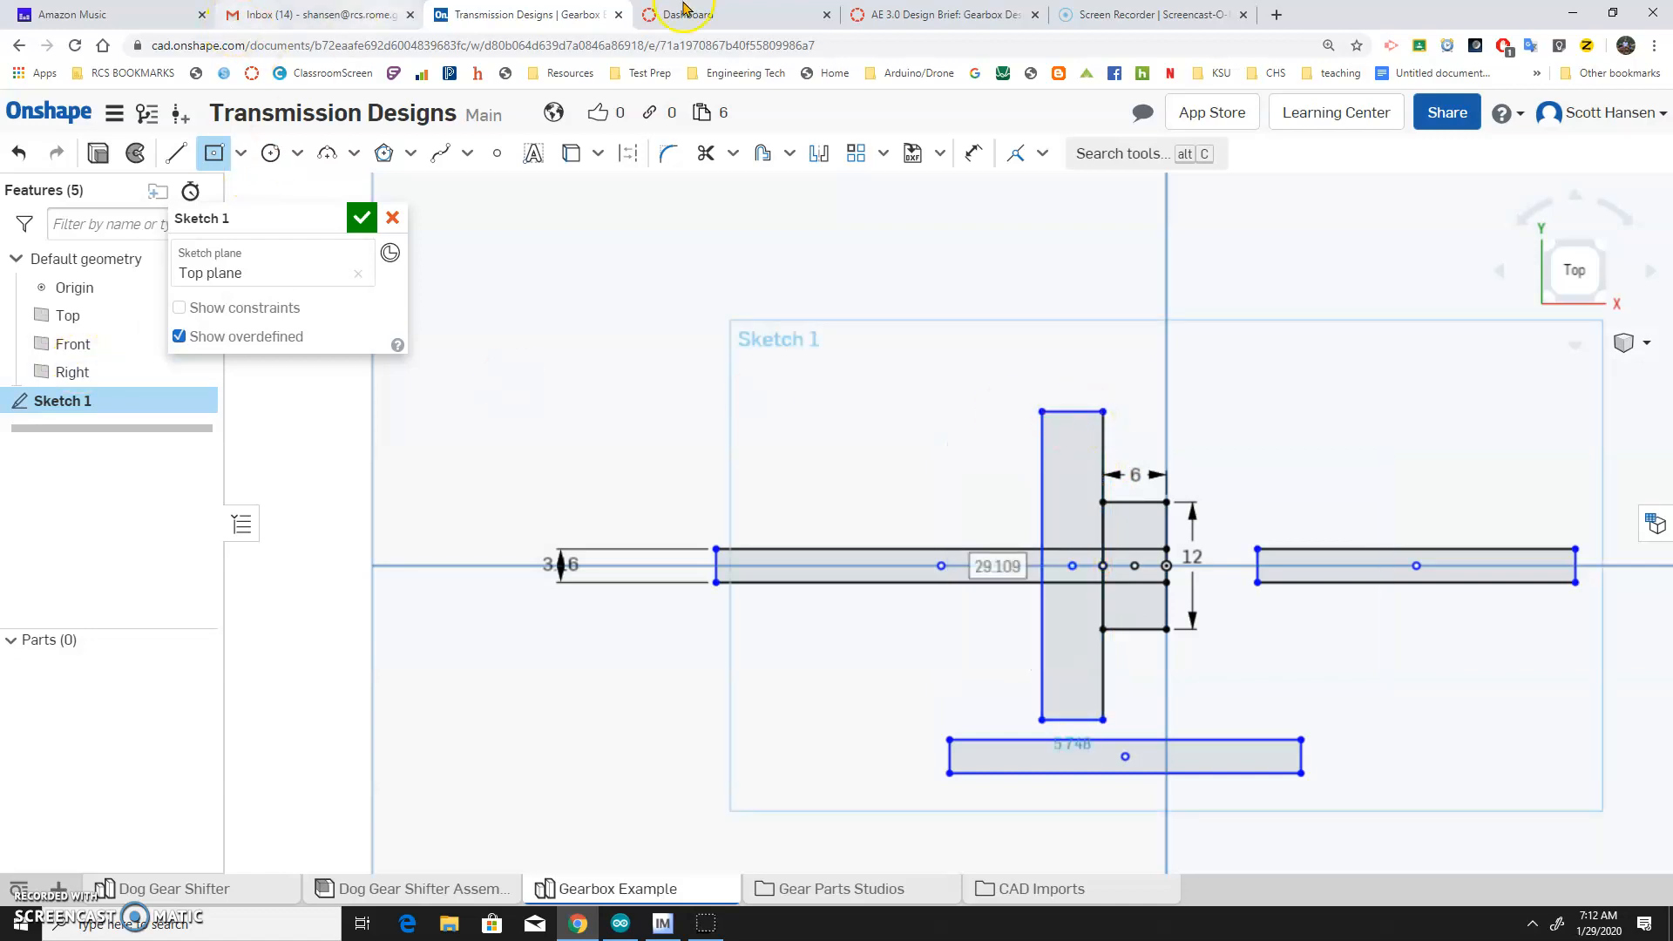
Check the VEX gear face width in the design brief and dimension the tall rectangle's width to 6.35 mm.
click(945, 14)
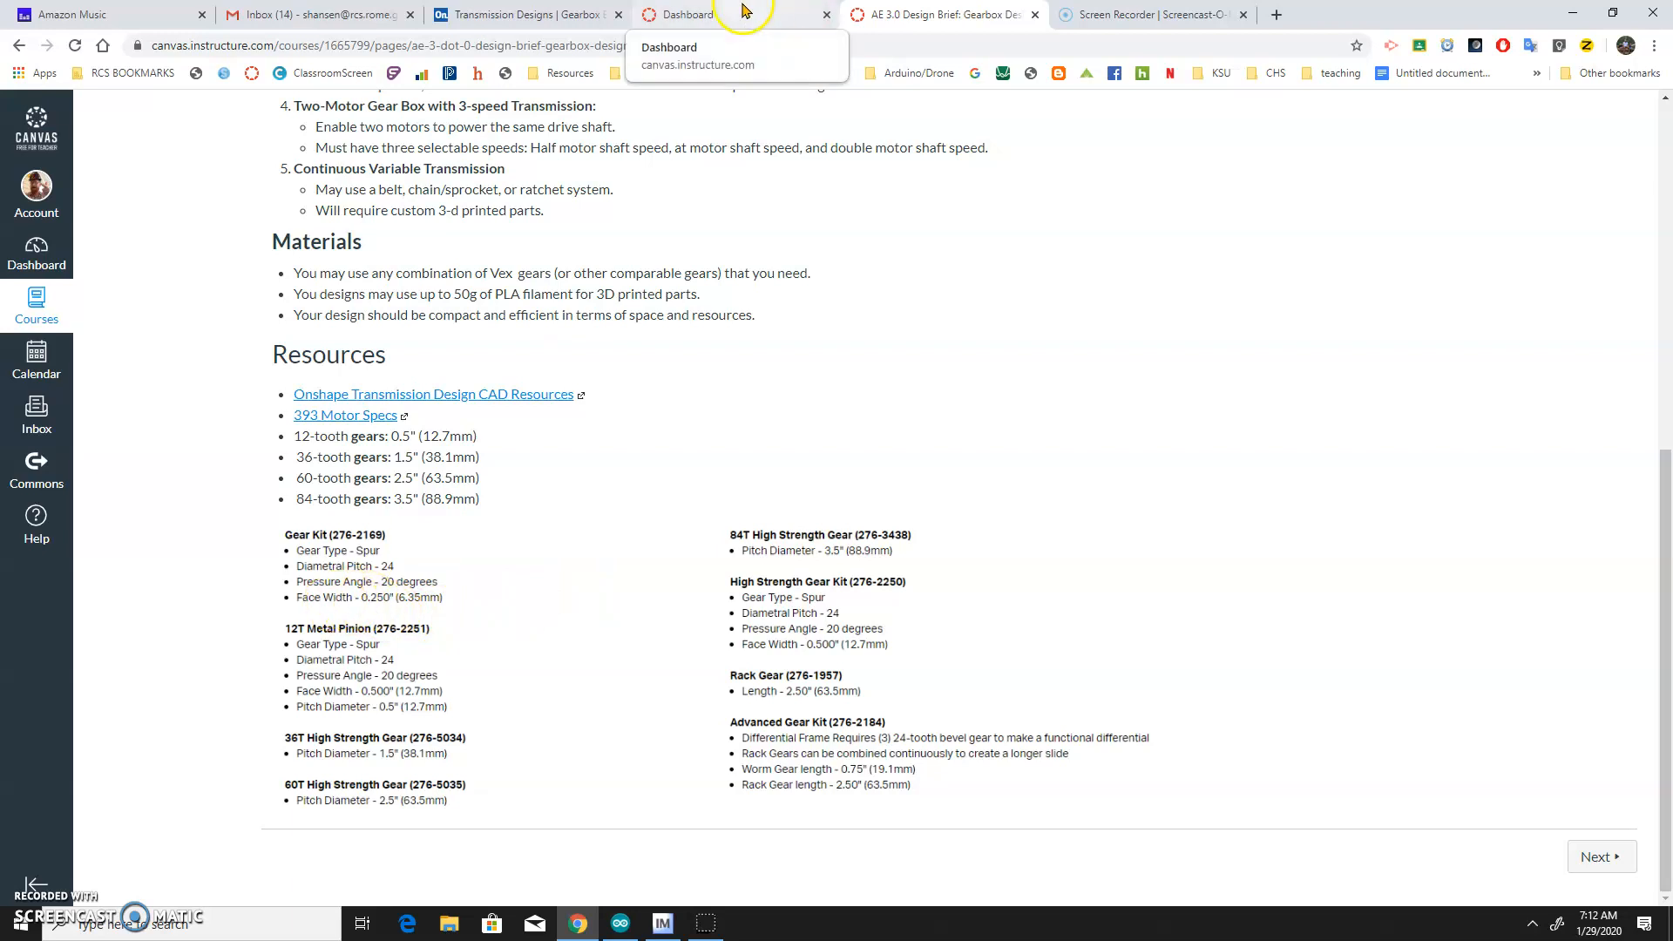
click(509, 13)
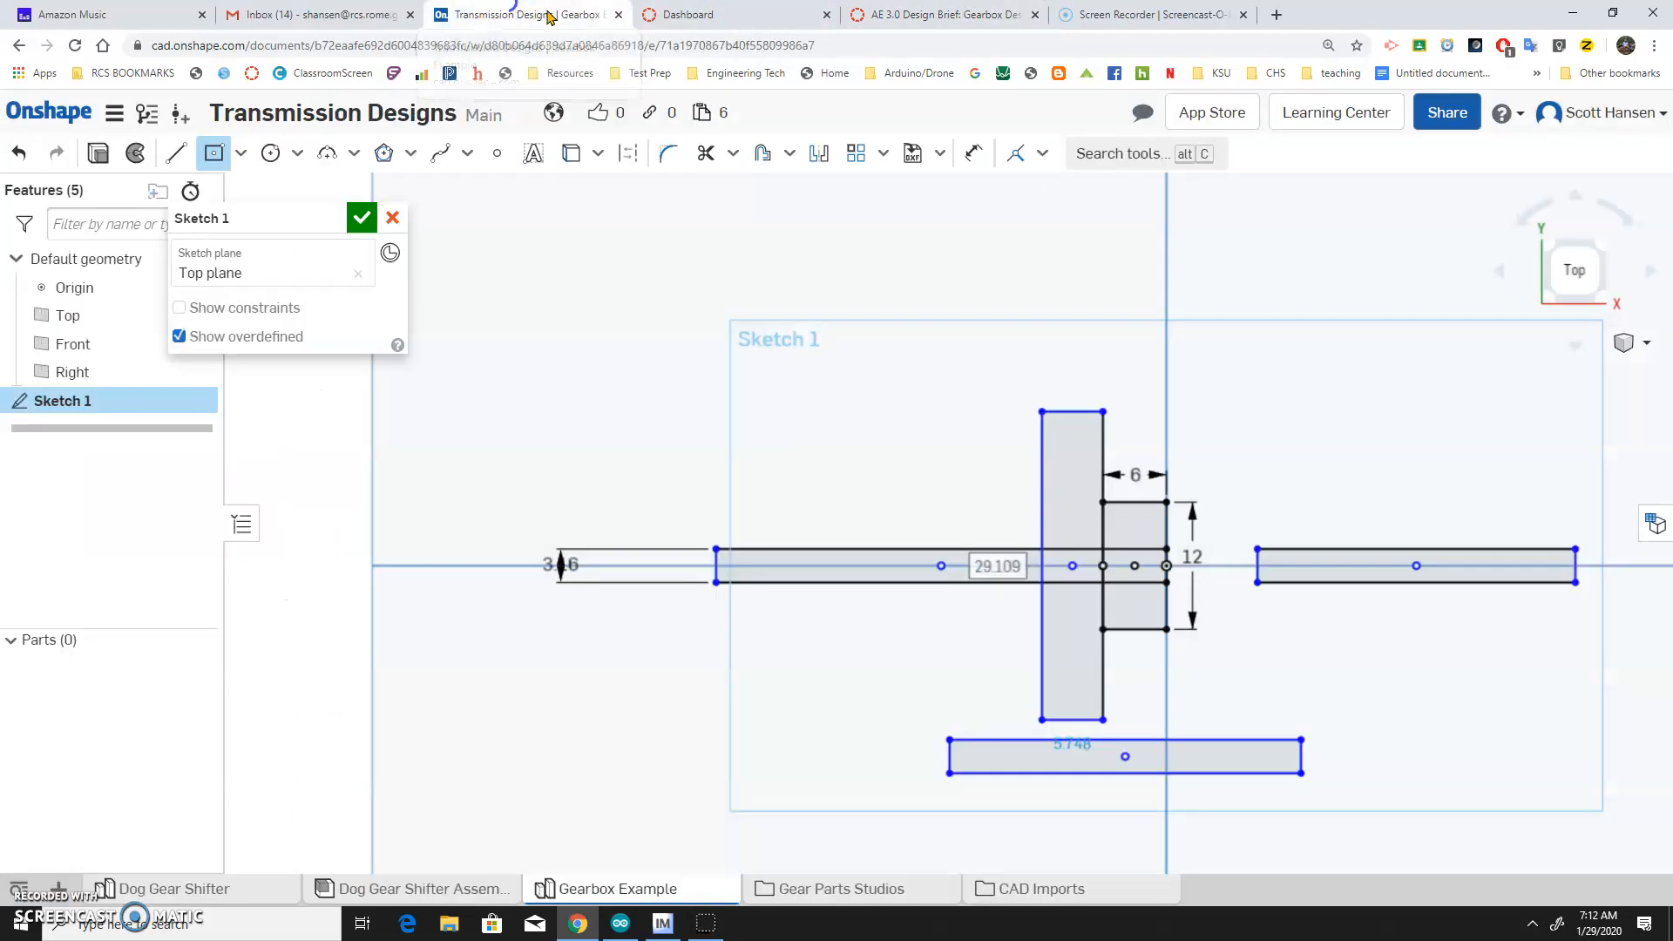
click(1083, 411)
click(1094, 345)
text(6.25)
key(Return)
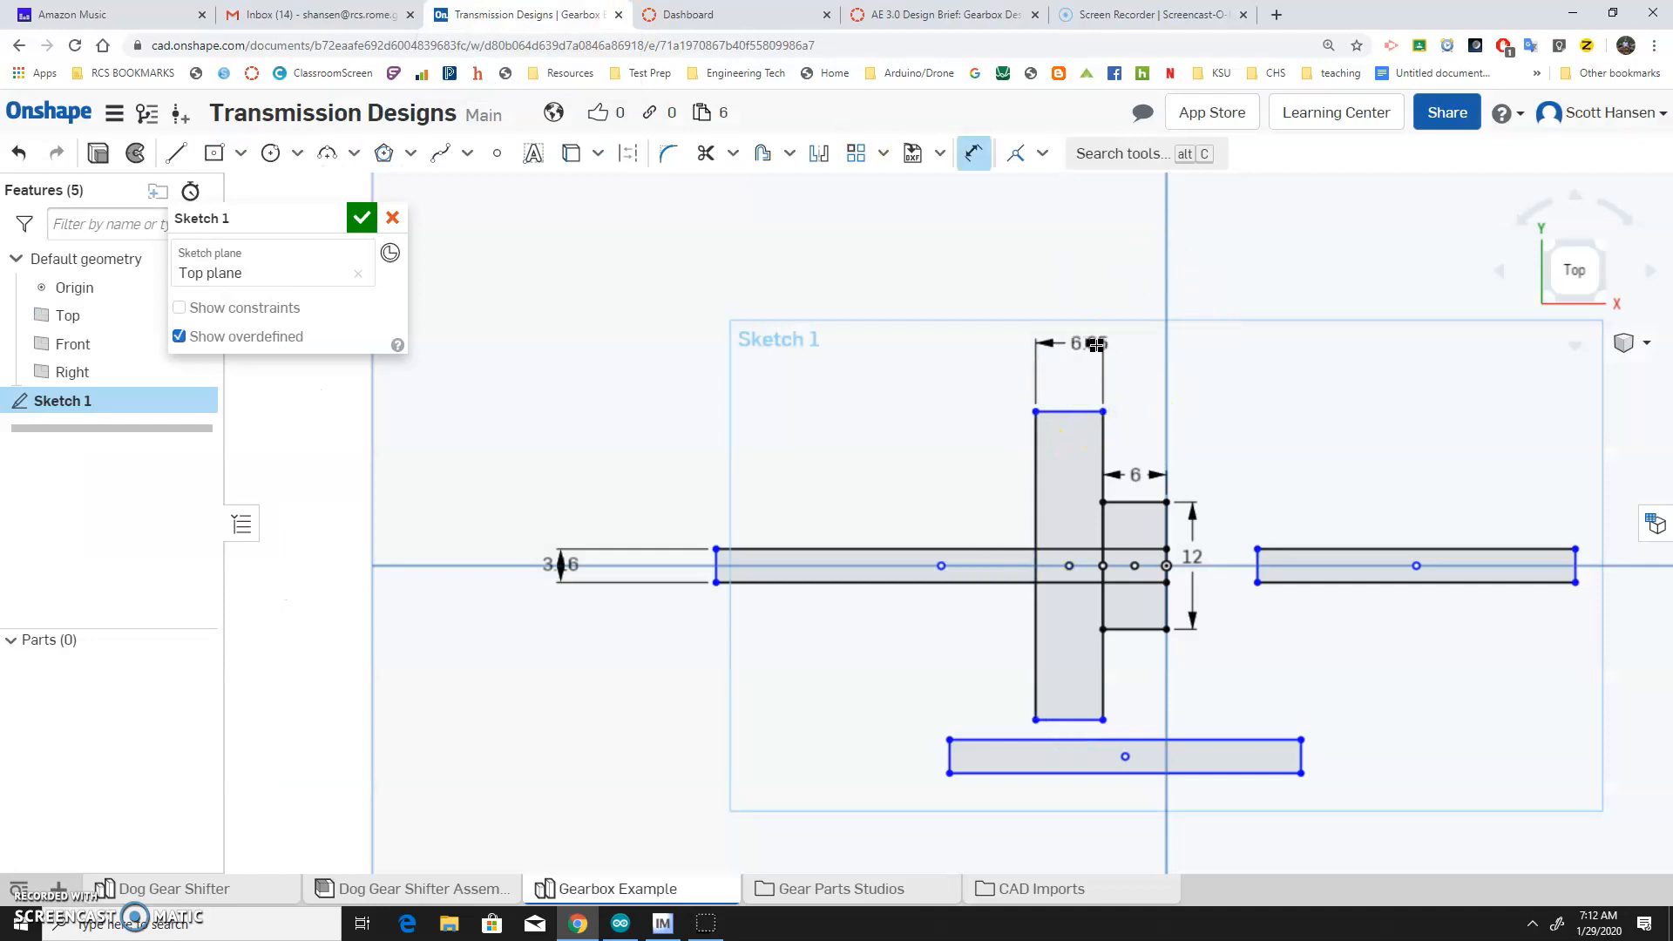
Look up the 36-tooth gear's pitch diameter in the design brief and dimension the tall rectangle's height to 38.1 mm.
click(1033, 486)
click(965, 498)
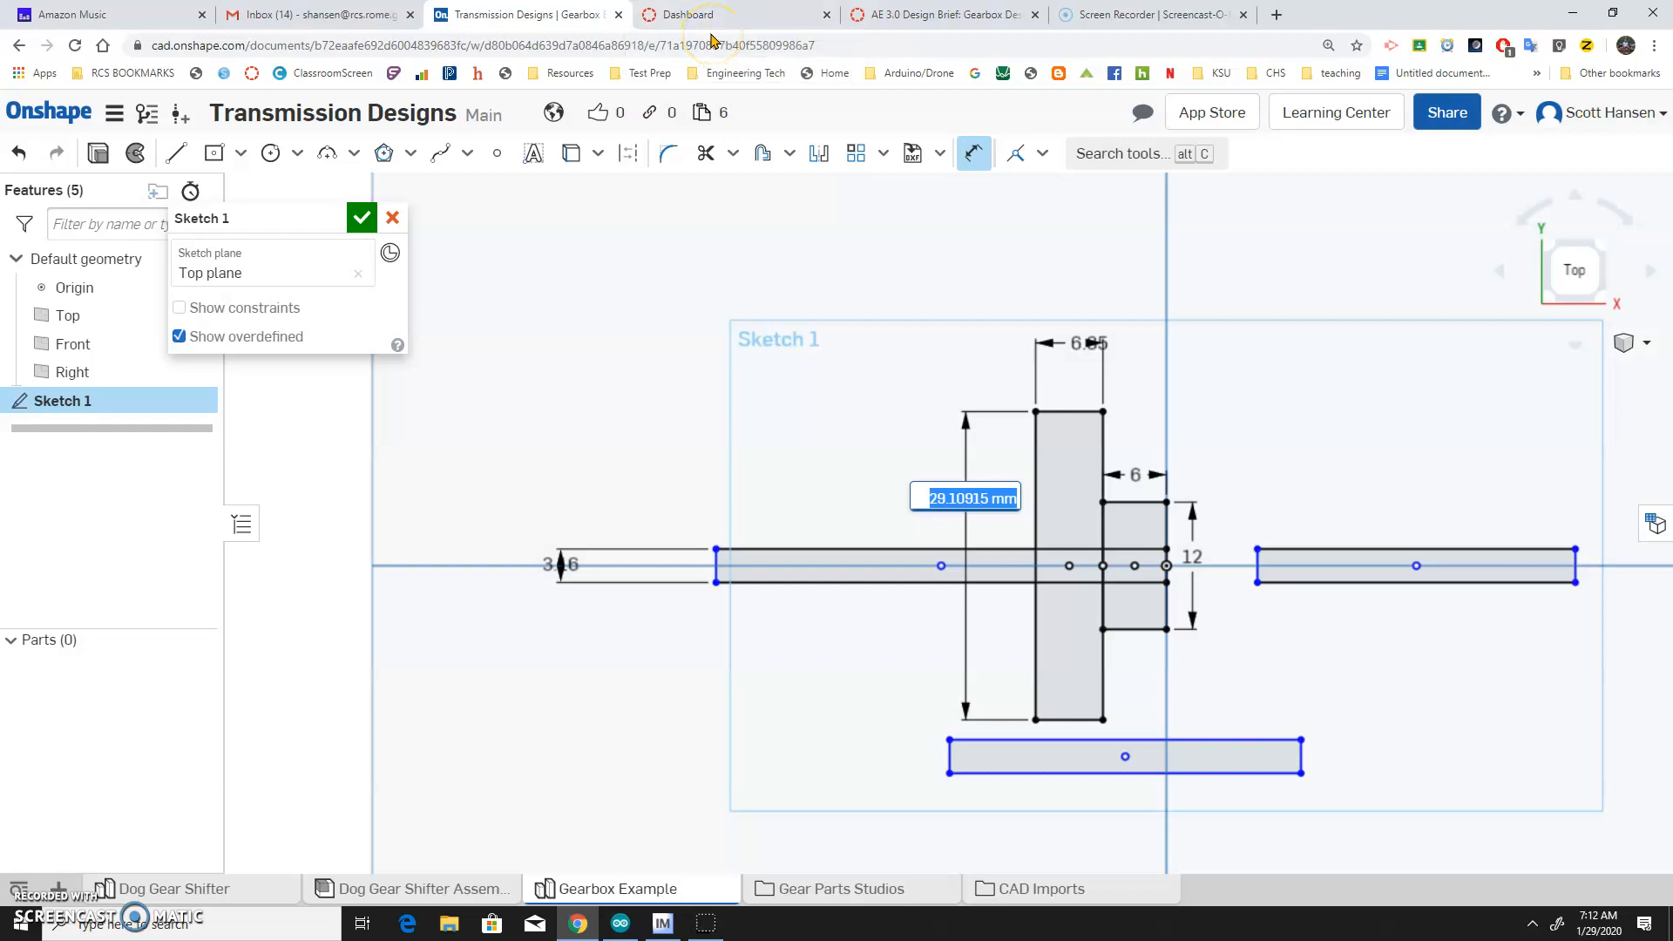
click(761, 9)
click(954, 14)
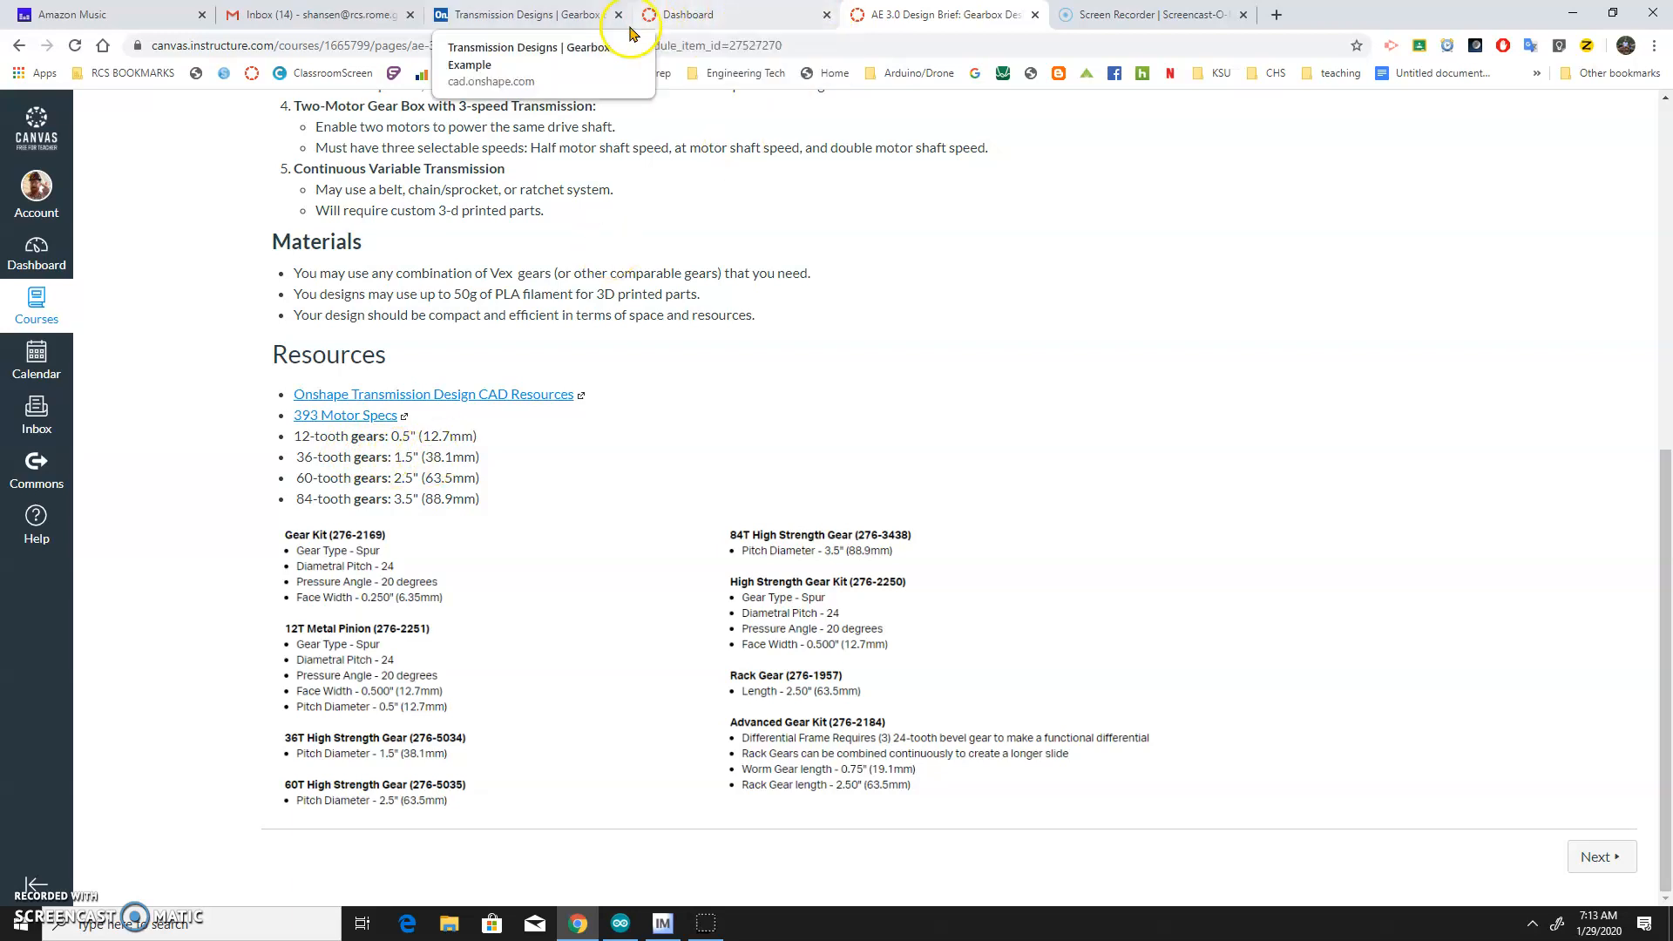
click(536, 14)
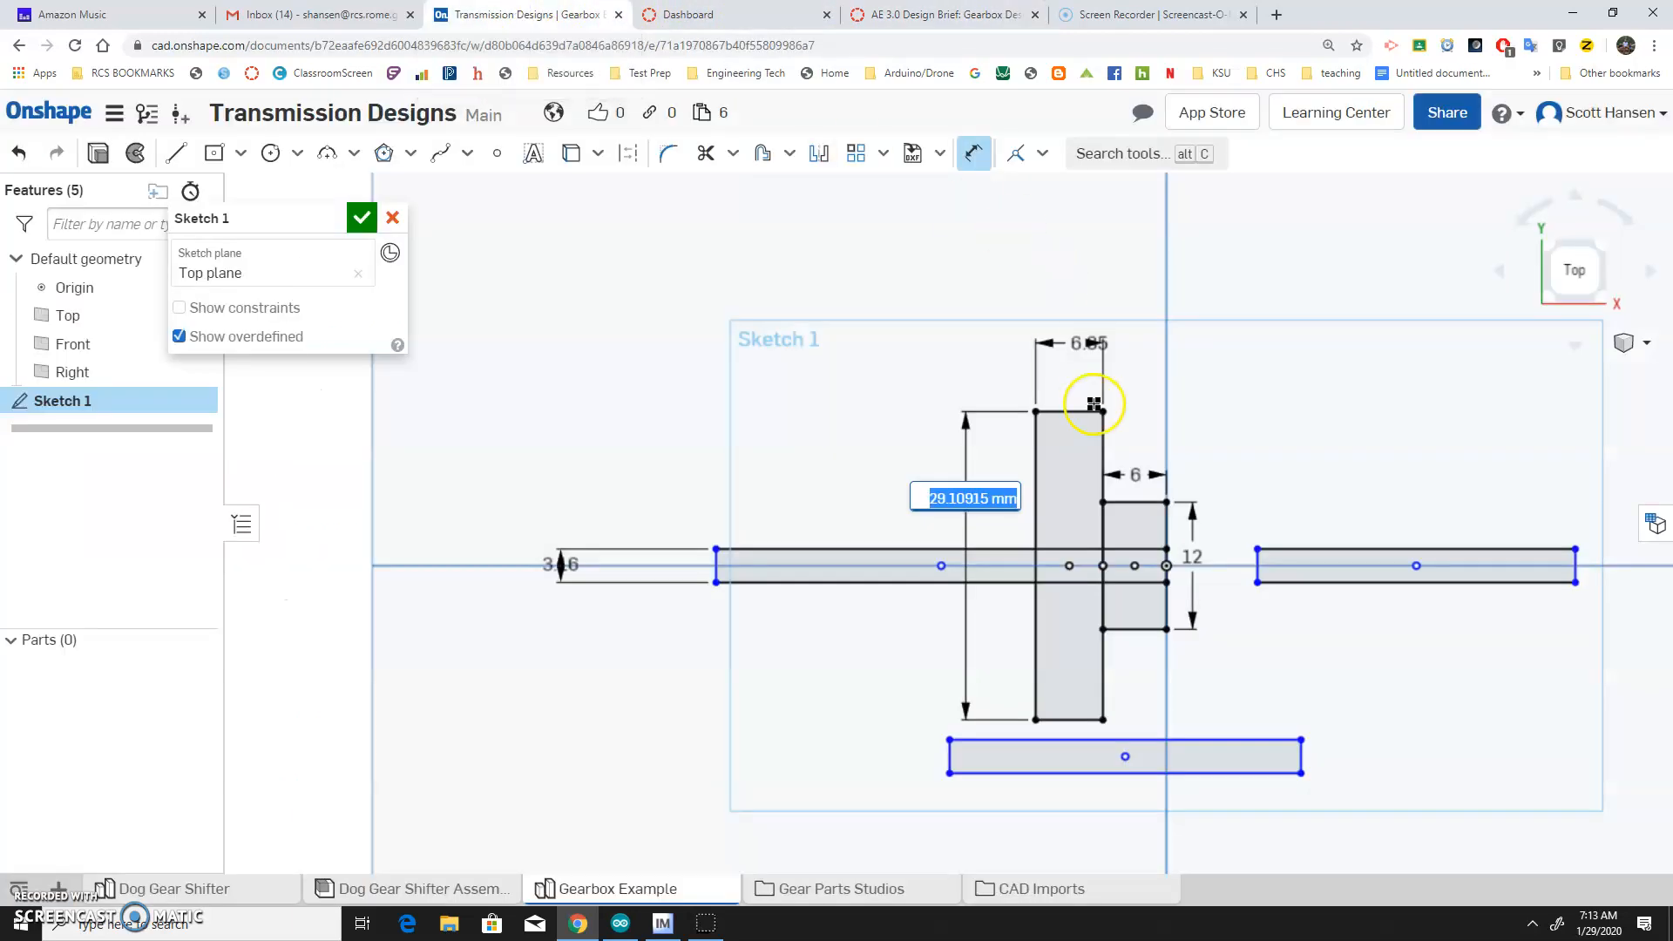
click(882, 12)
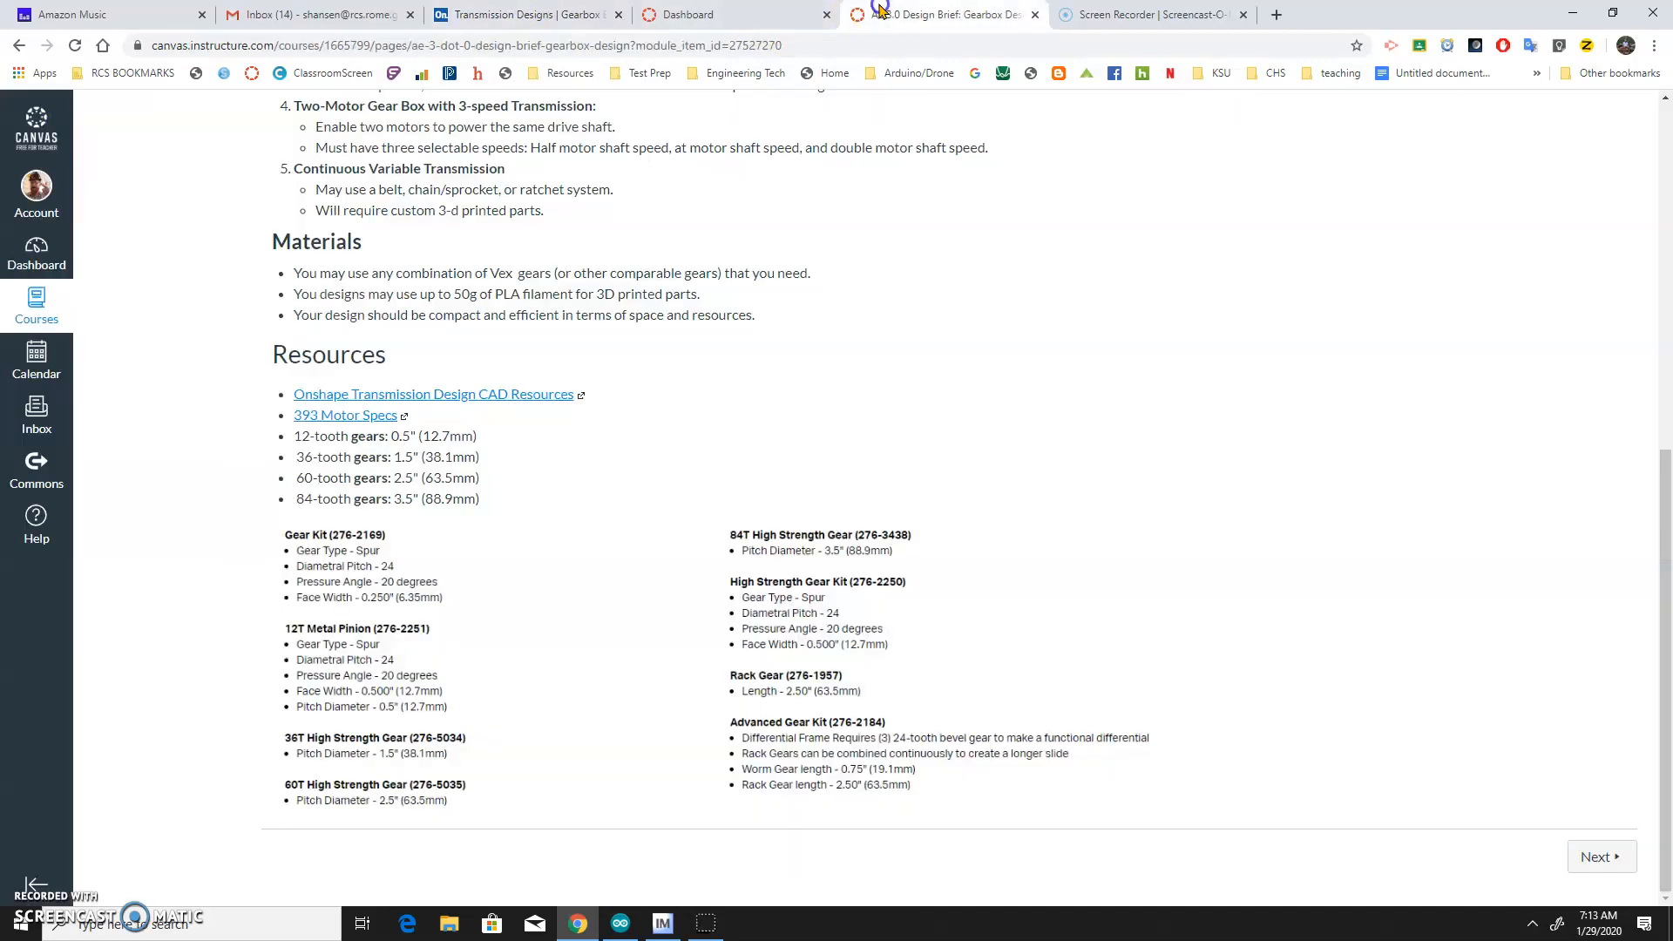
click(576, 15)
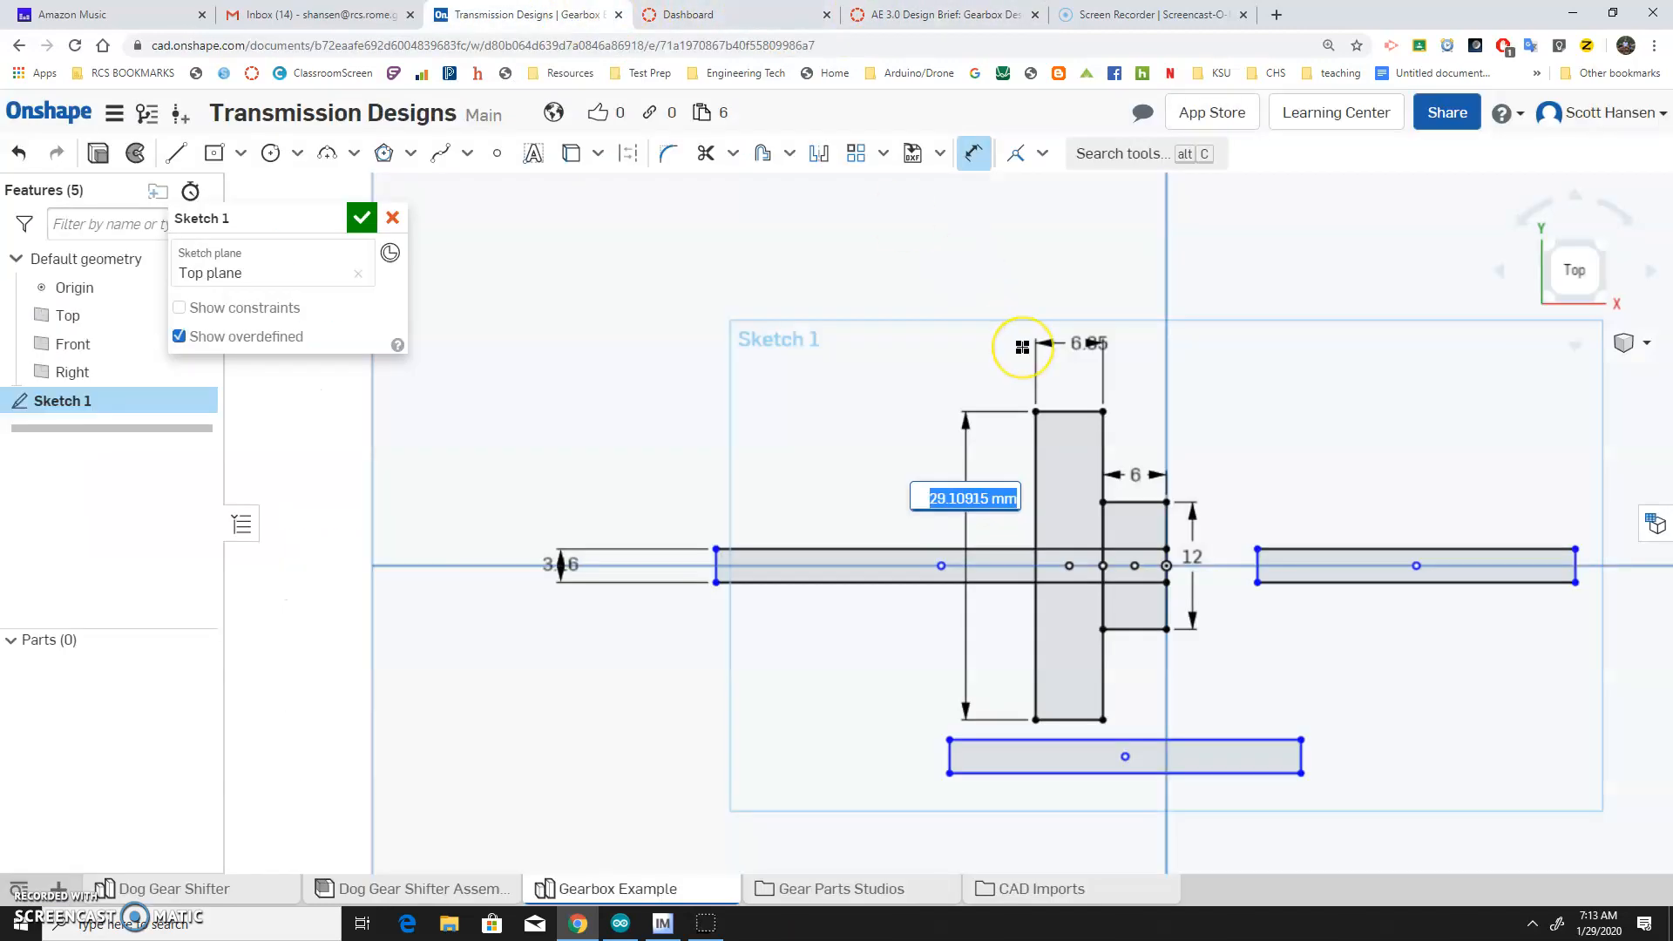
text(38)
key(Return)
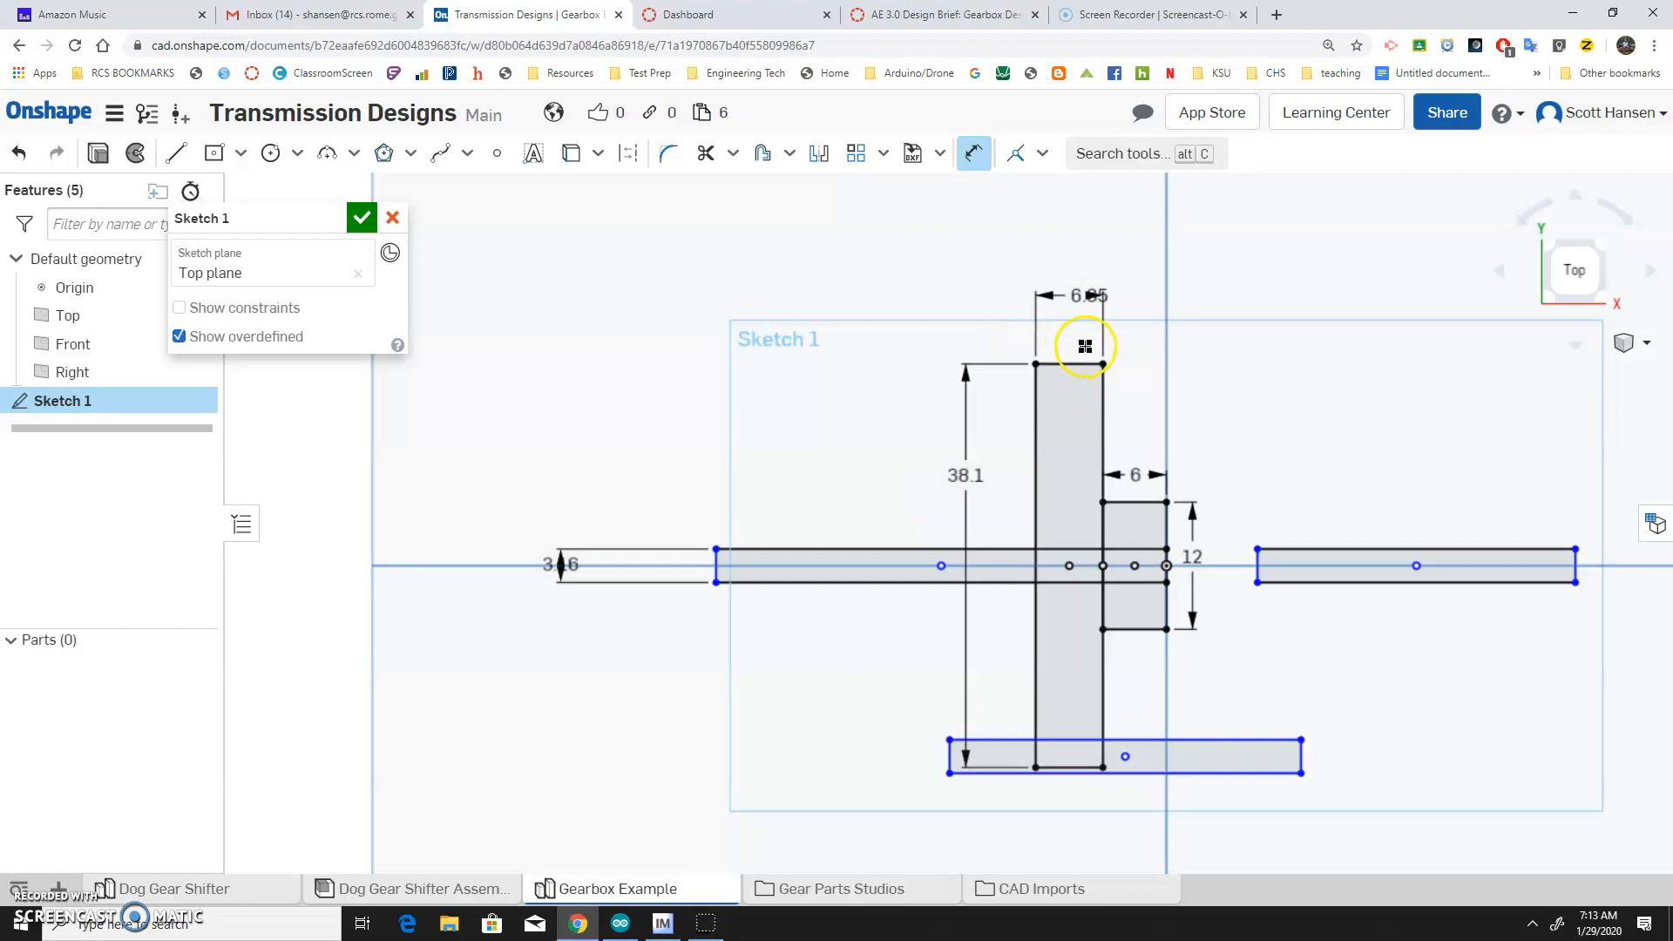
Move the lower shaft rectangle down clear of the tall gear rectangle and accept the sketch.
scroll(1085, 342, down, 3)
drag(1121, 636, 1123, 711)
scroll(1084, 548, up, 3)
scroll(1083, 553, down, 3)
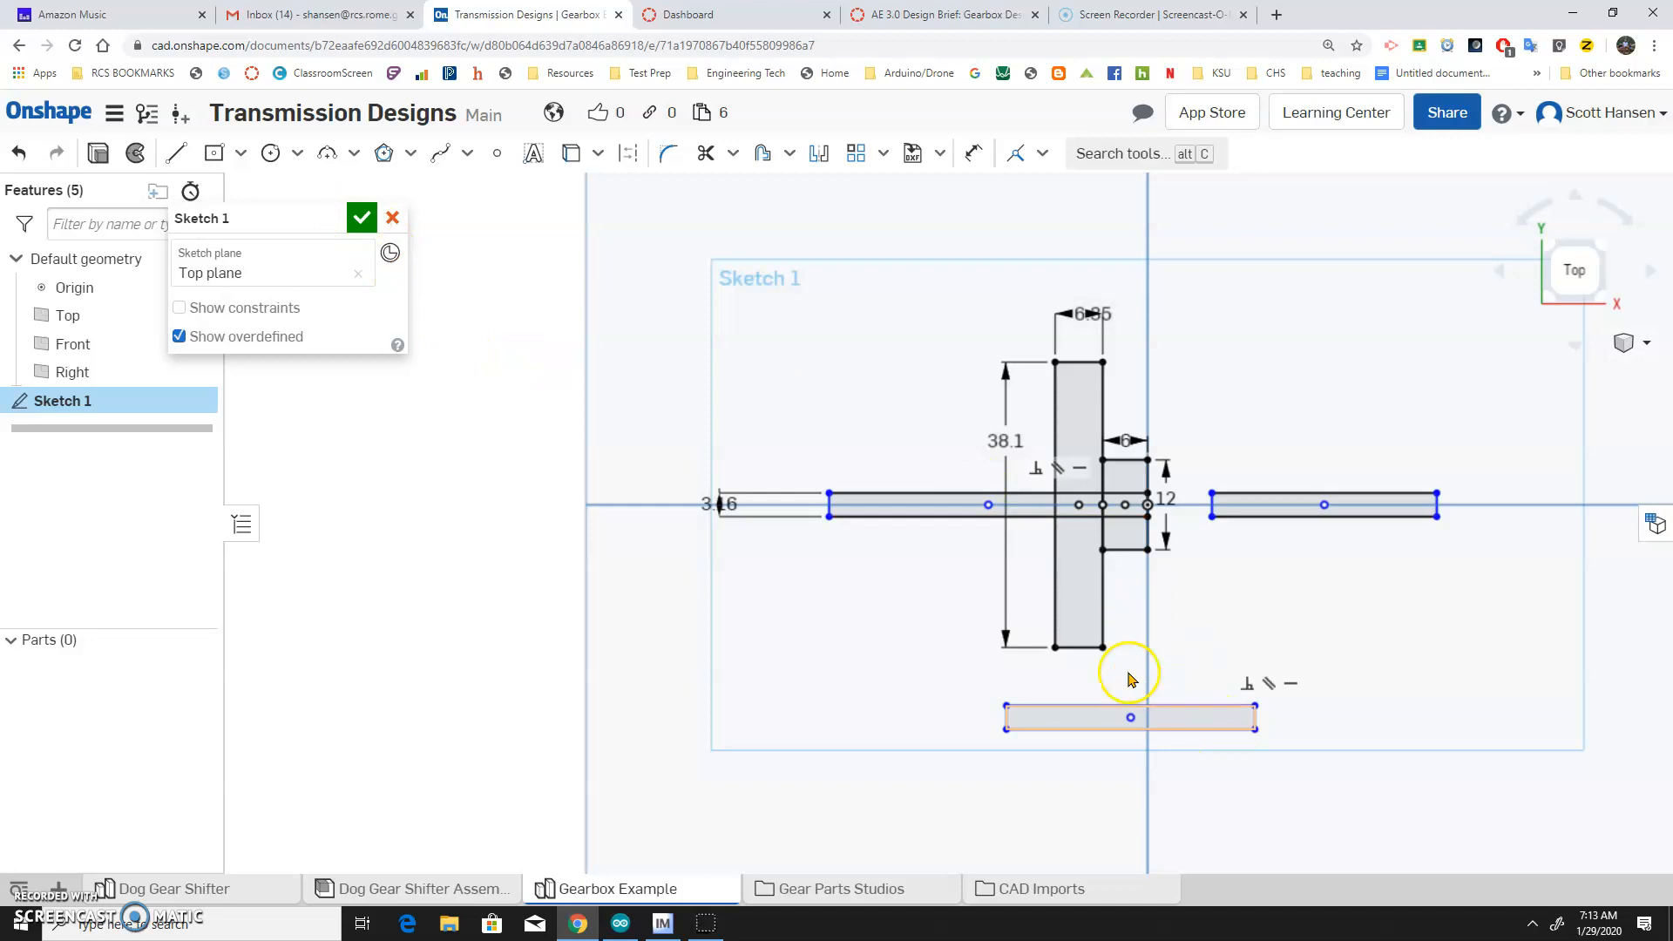
click(359, 218)
scroll(959, 593, up, 3)
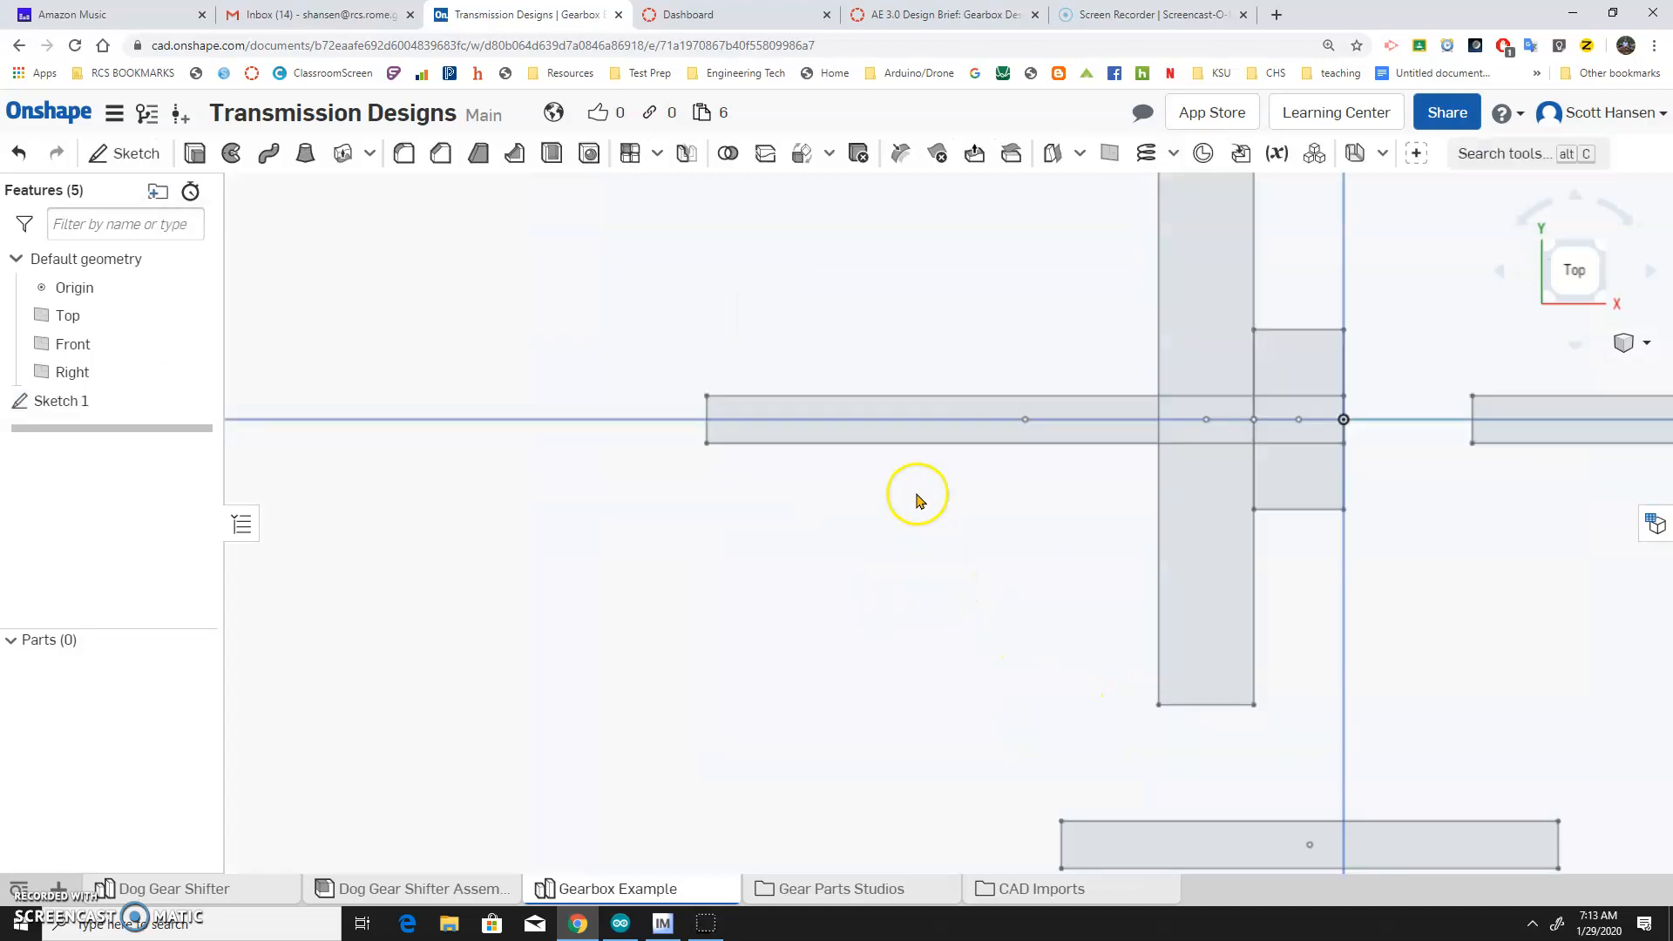
Edit Sketch 1 to convert all four edges of the tall gear rectangle to construction geometry, and accept the sketch.
click(106, 402)
double_click(106, 408)
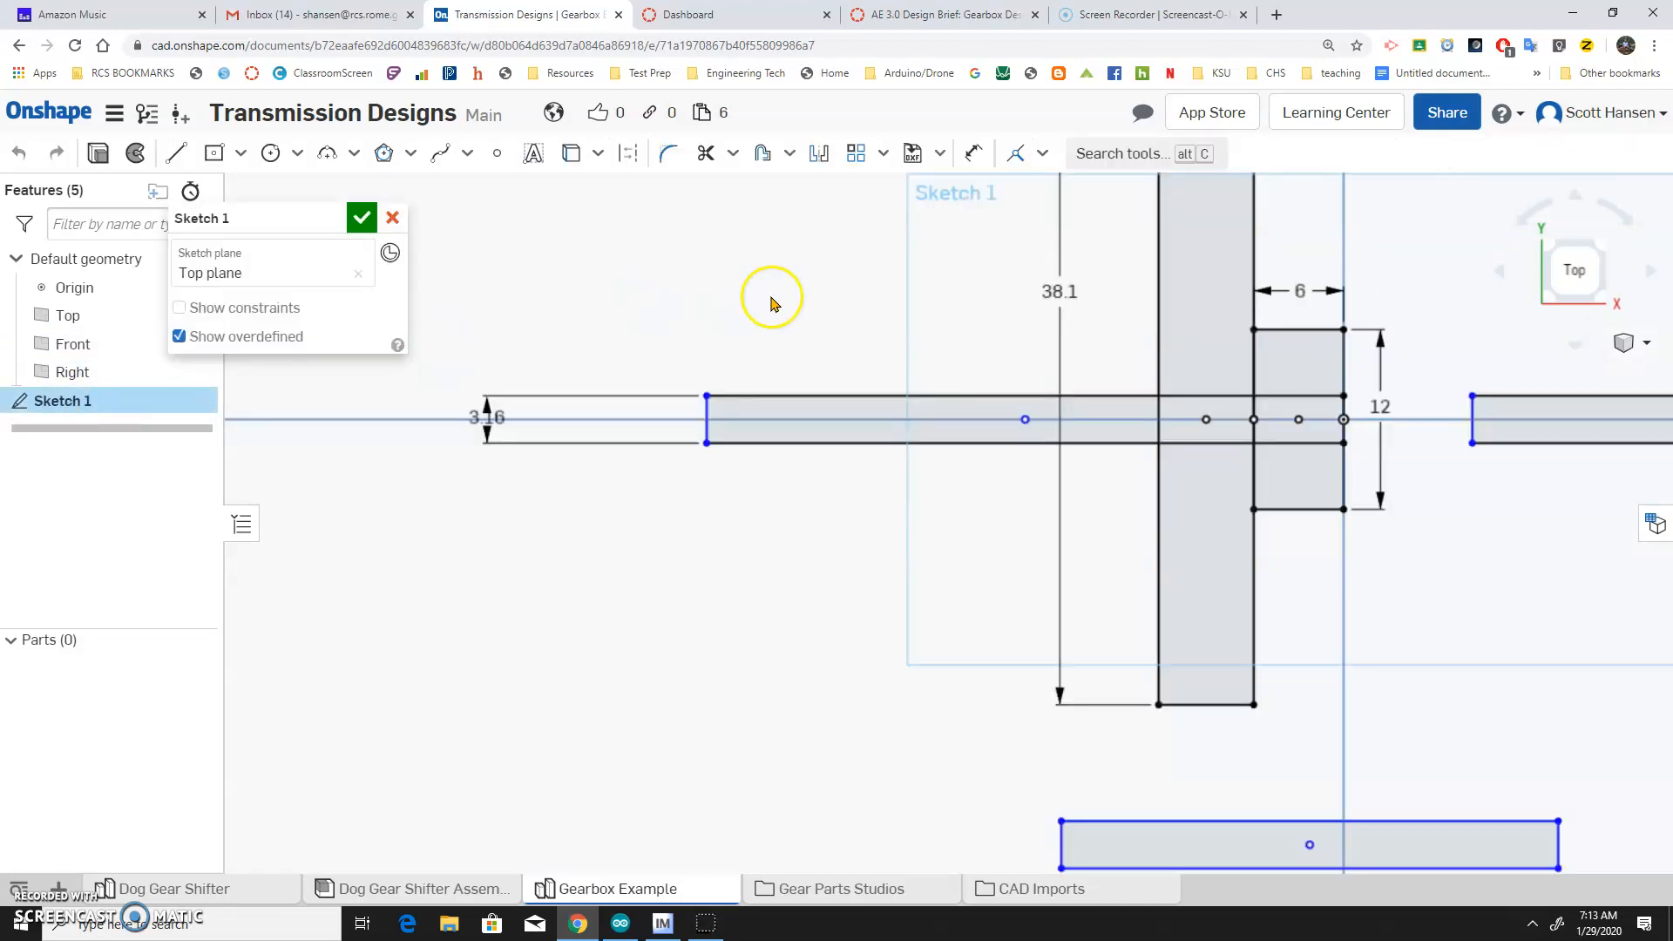
scroll(1009, 299, down, 3)
click(1015, 323)
key(q)
click(1052, 208)
click(1074, 266)
key(q)
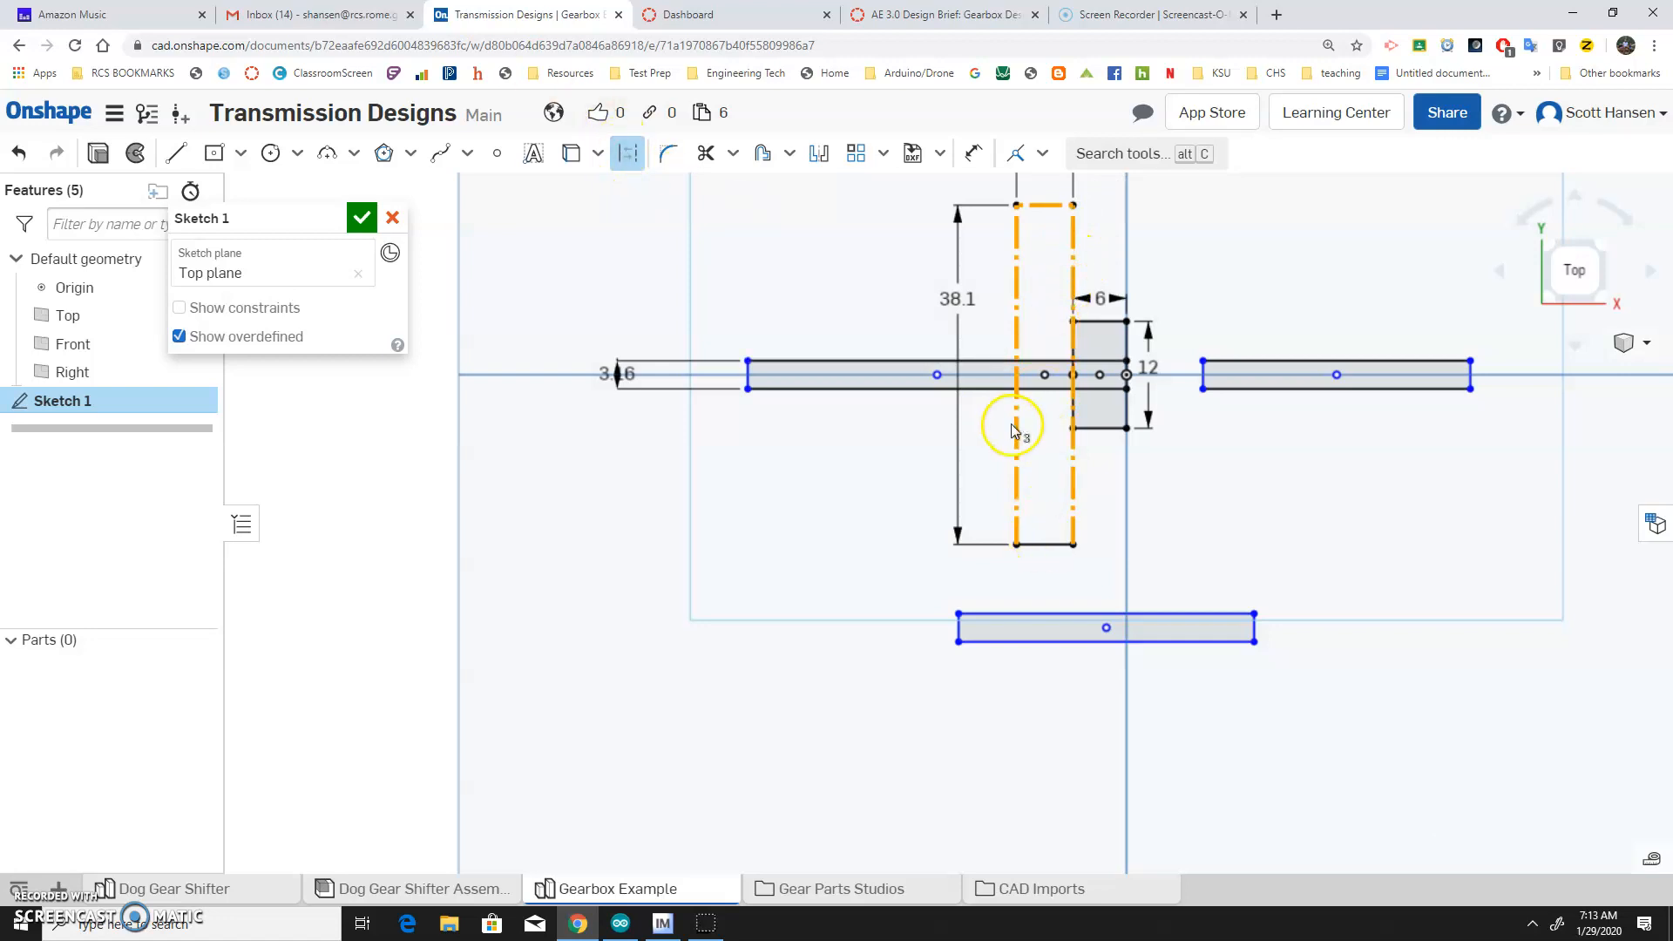
click(1042, 545)
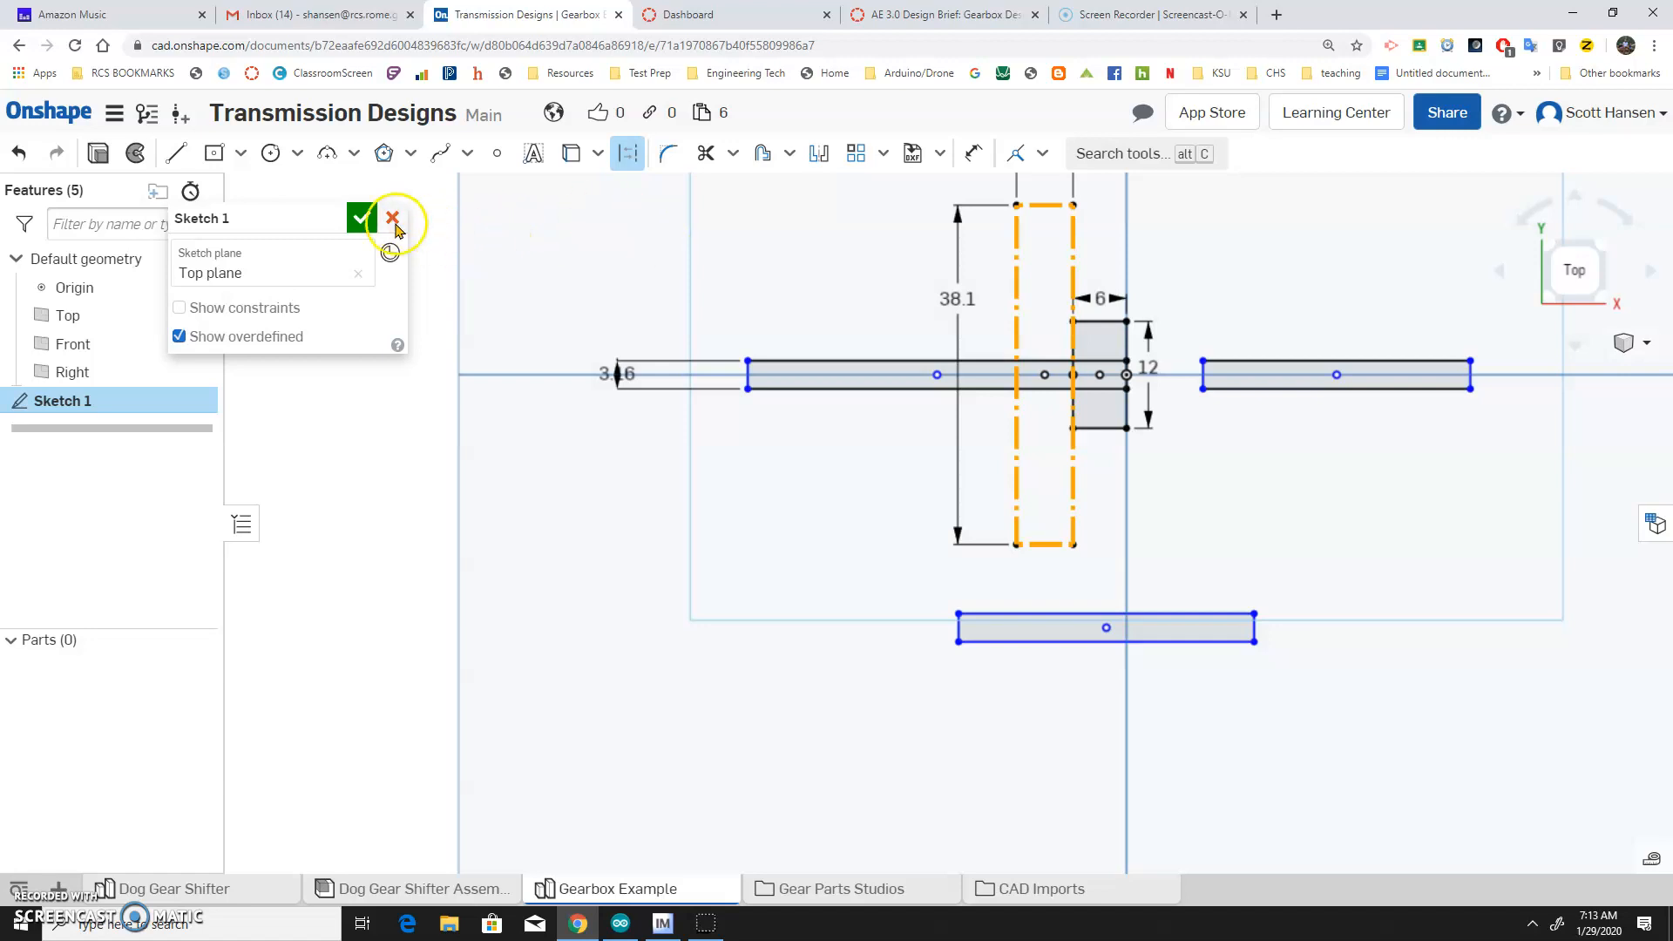
click(364, 218)
Extrude the left shaft's sketch regions symmetrically as a new solid with a depth of 3.16 mm.
click(823, 369)
right_drag(1095, 441, 1221, 489)
key(shift+e)
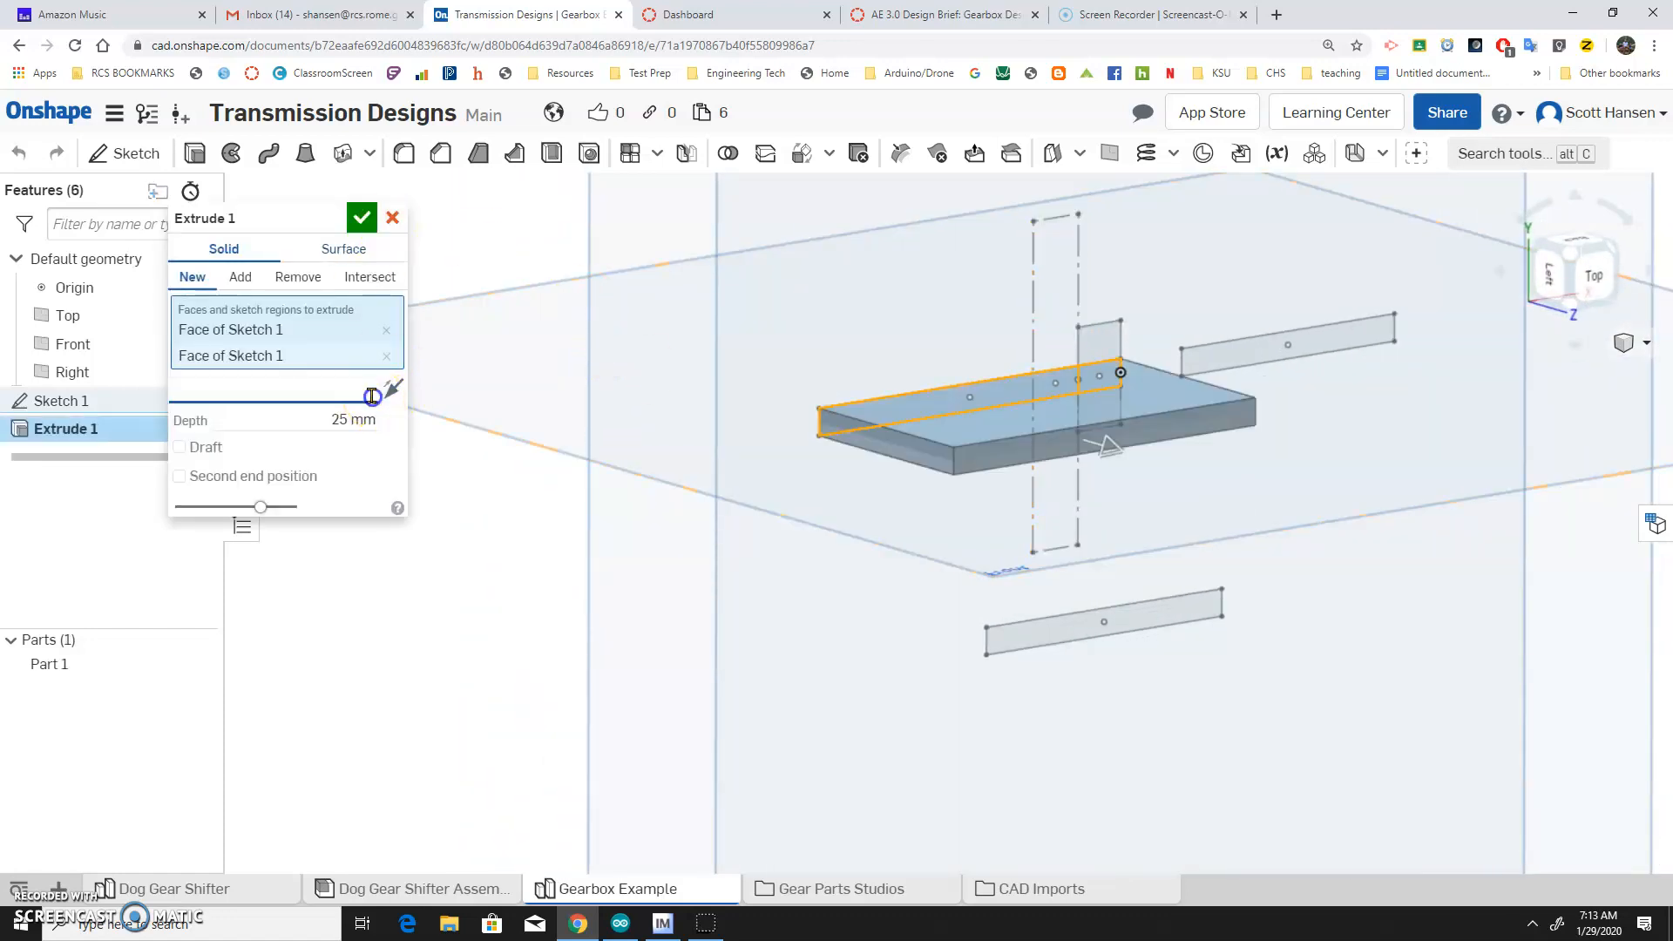
click(370, 389)
click(299, 455)
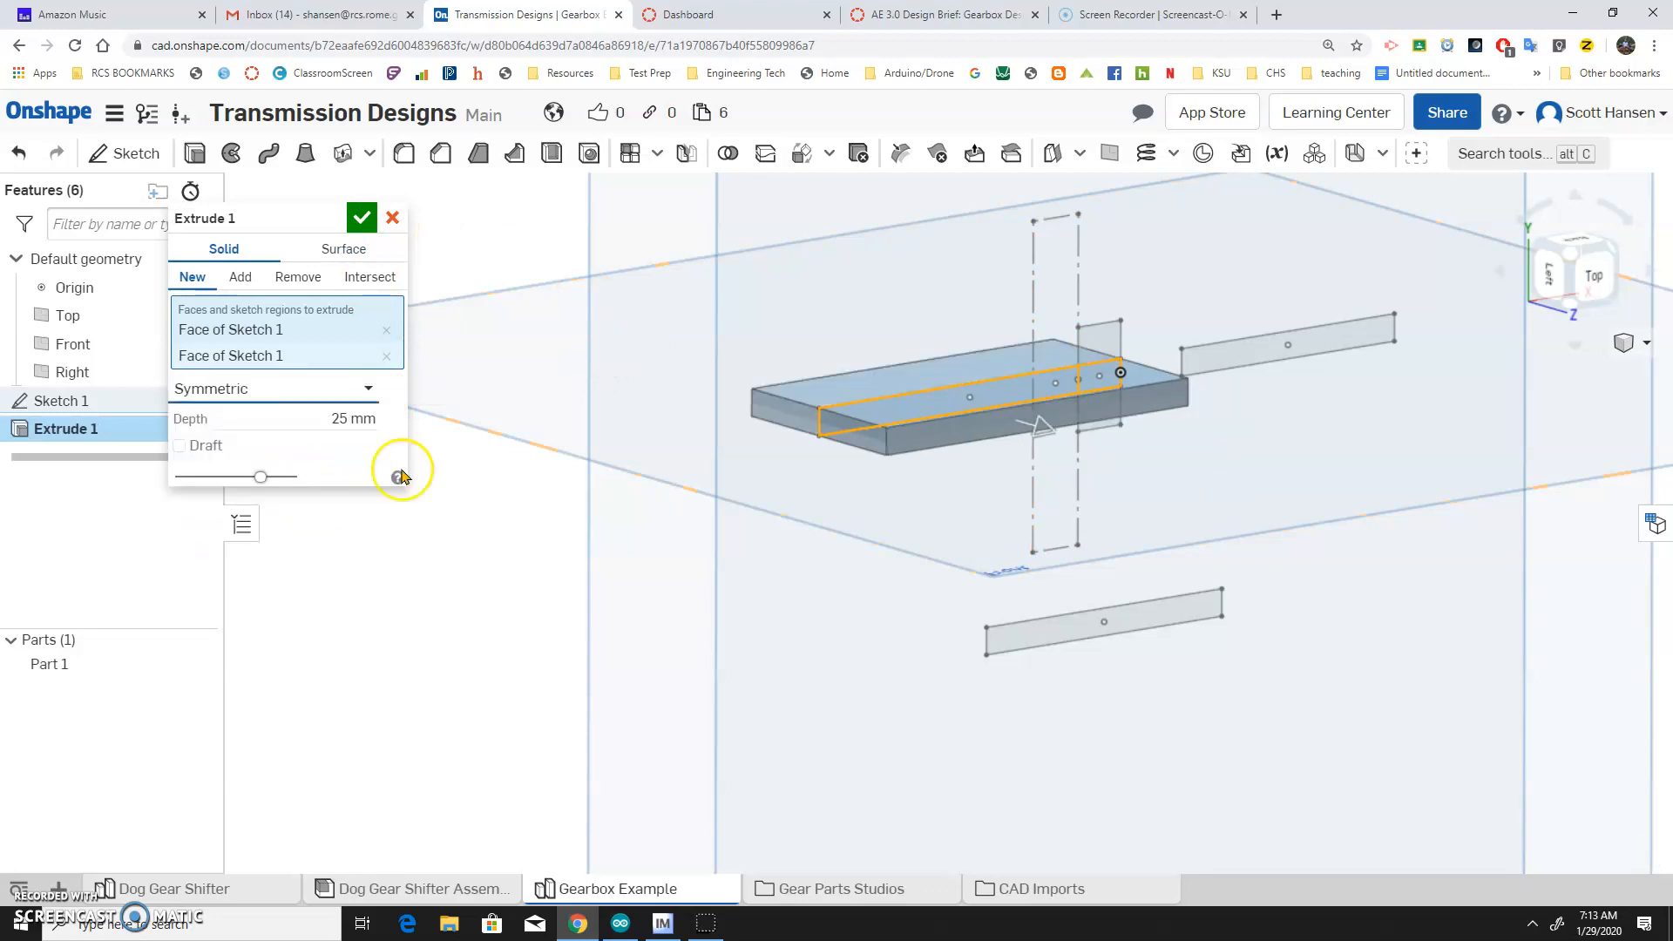
click(348, 420)
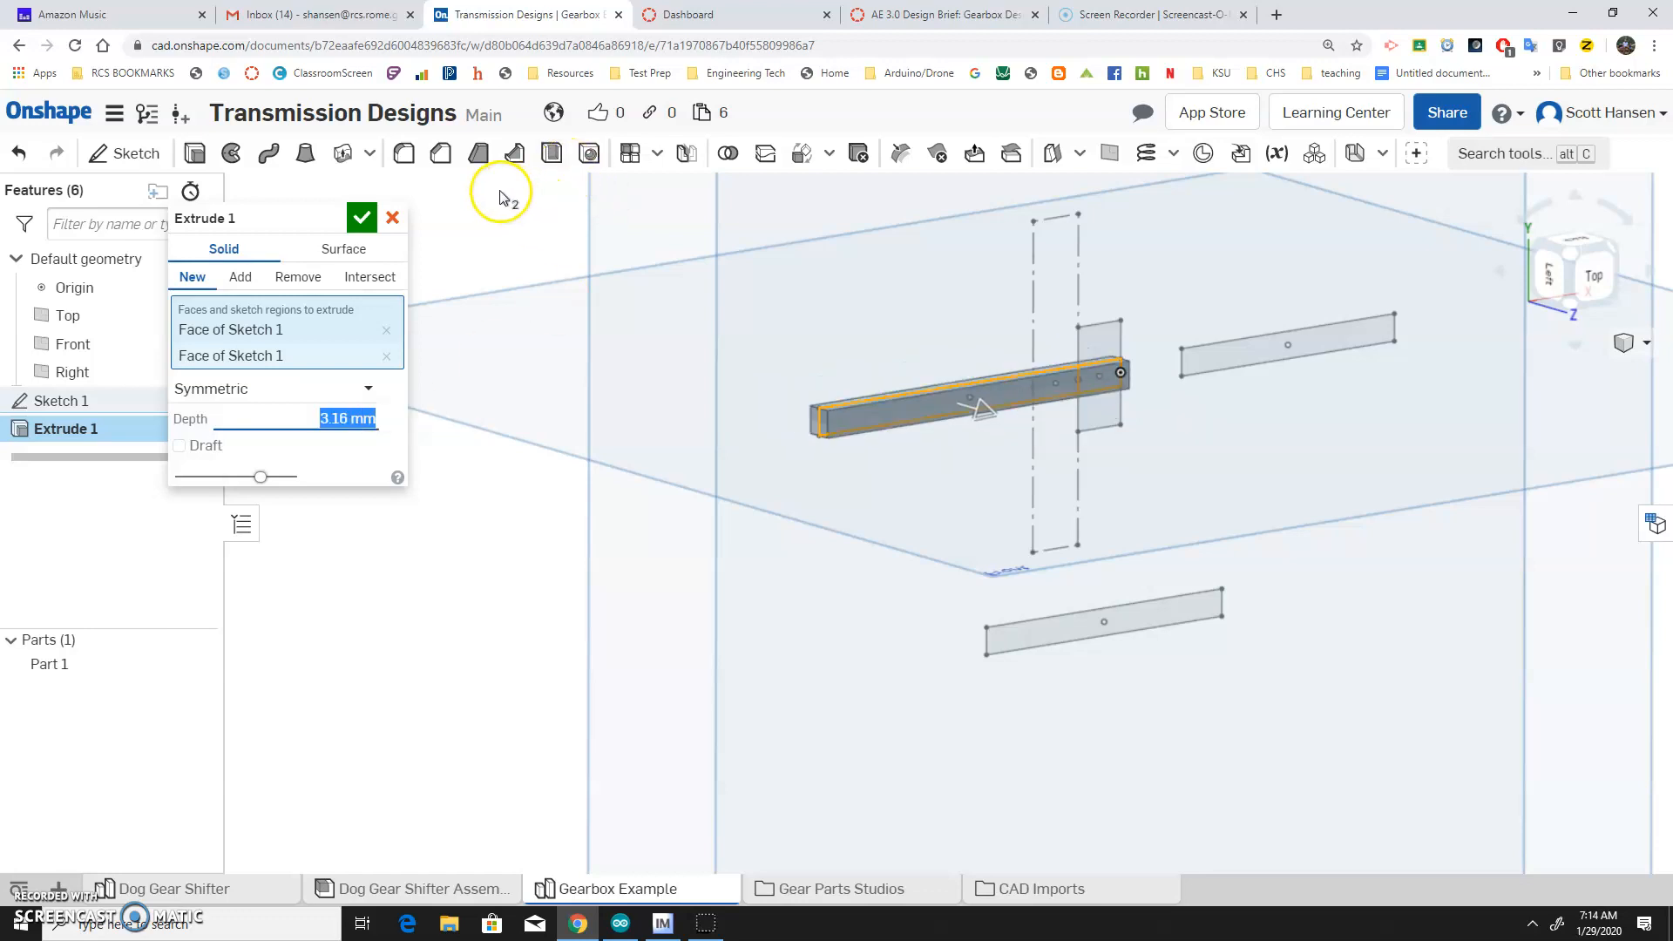
click(362, 218)
Show Sketch 1 again and select the small gear rectangle's region above the shaft.
right_drag(743, 259, 658, 282)
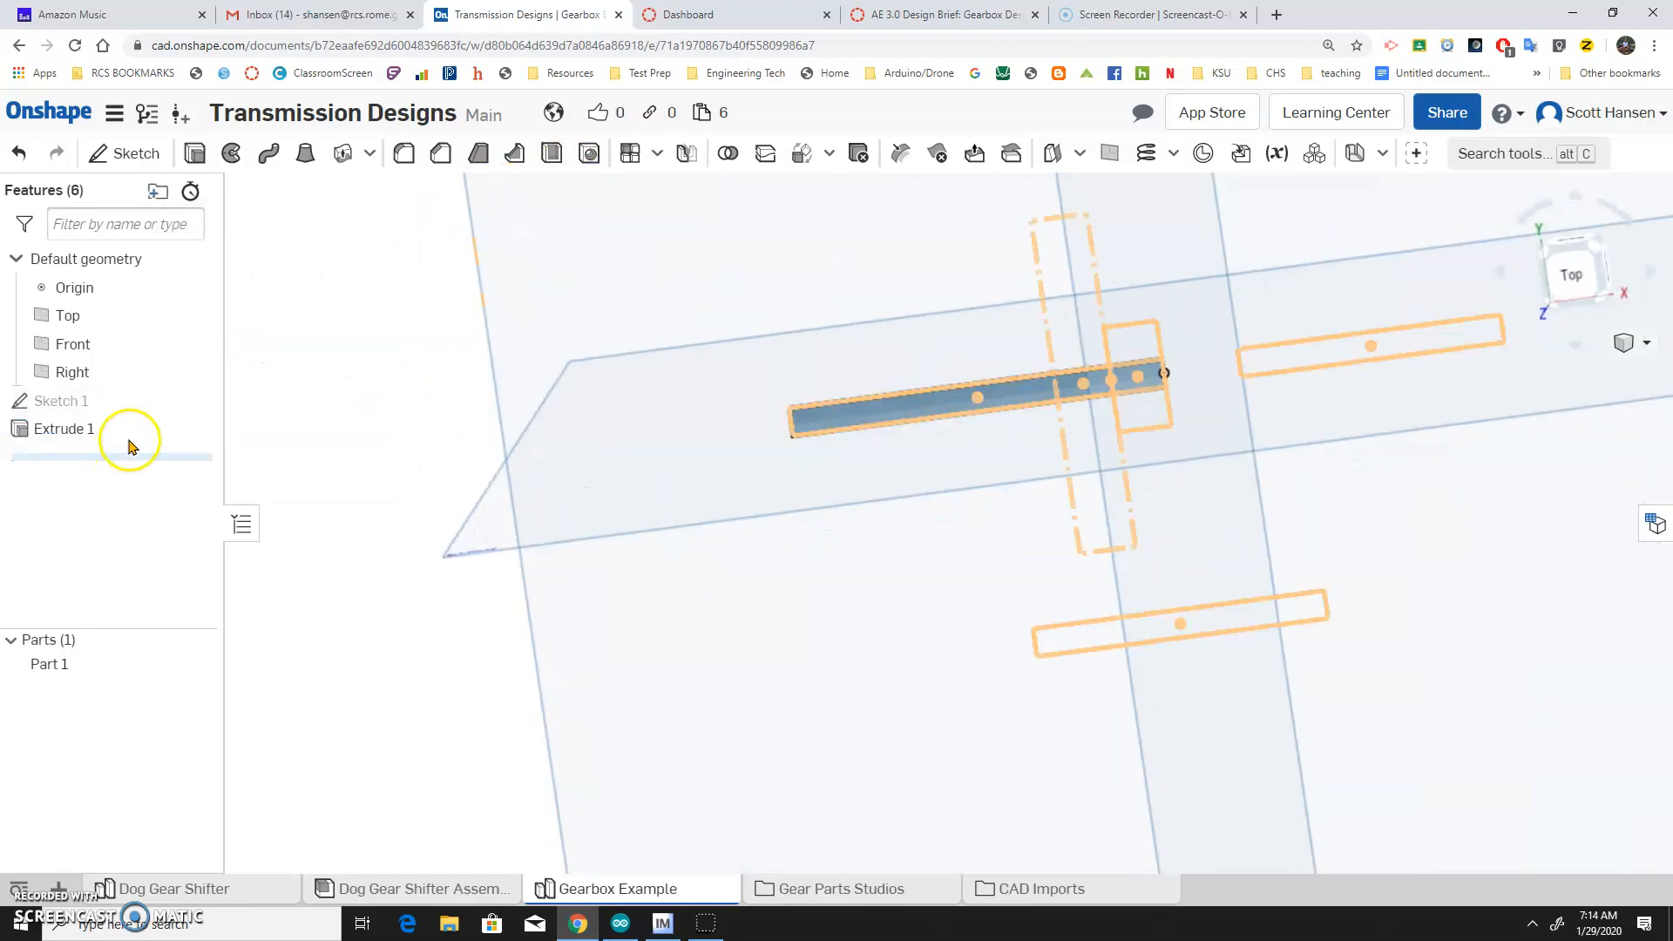
click(204, 400)
click(204, 401)
mouse_move(349, 392)
right_down()
mouse_move(474, 392)
mouse_move(329, 389)
mouse_move(401, 393)
right_up()
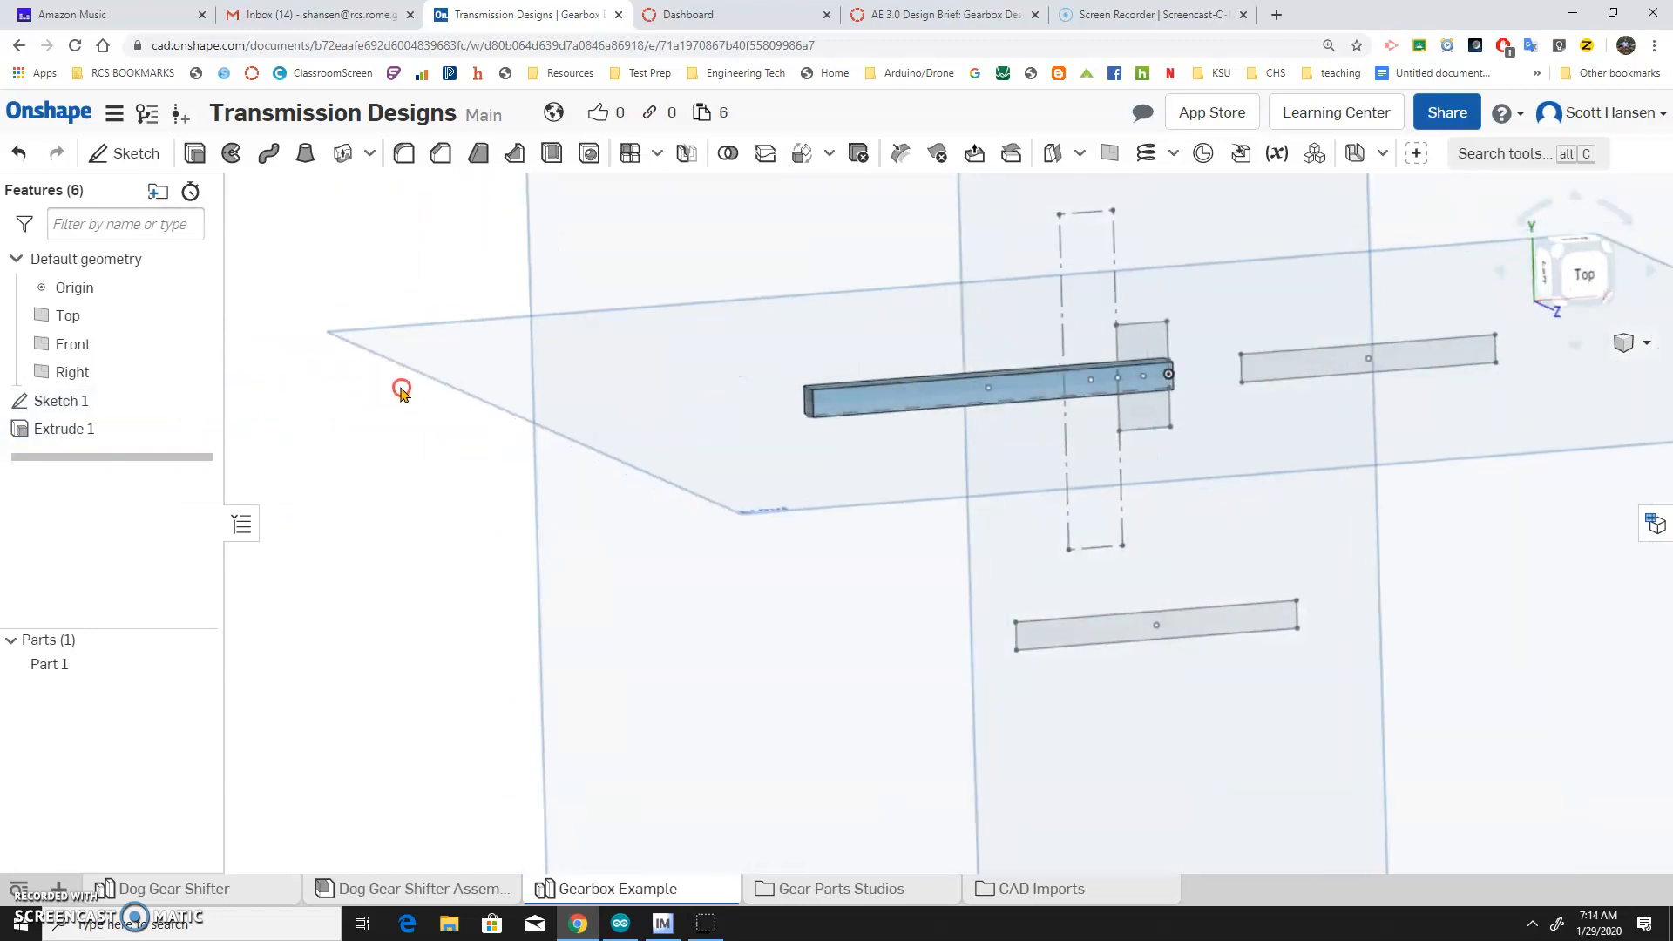
click(1148, 349)
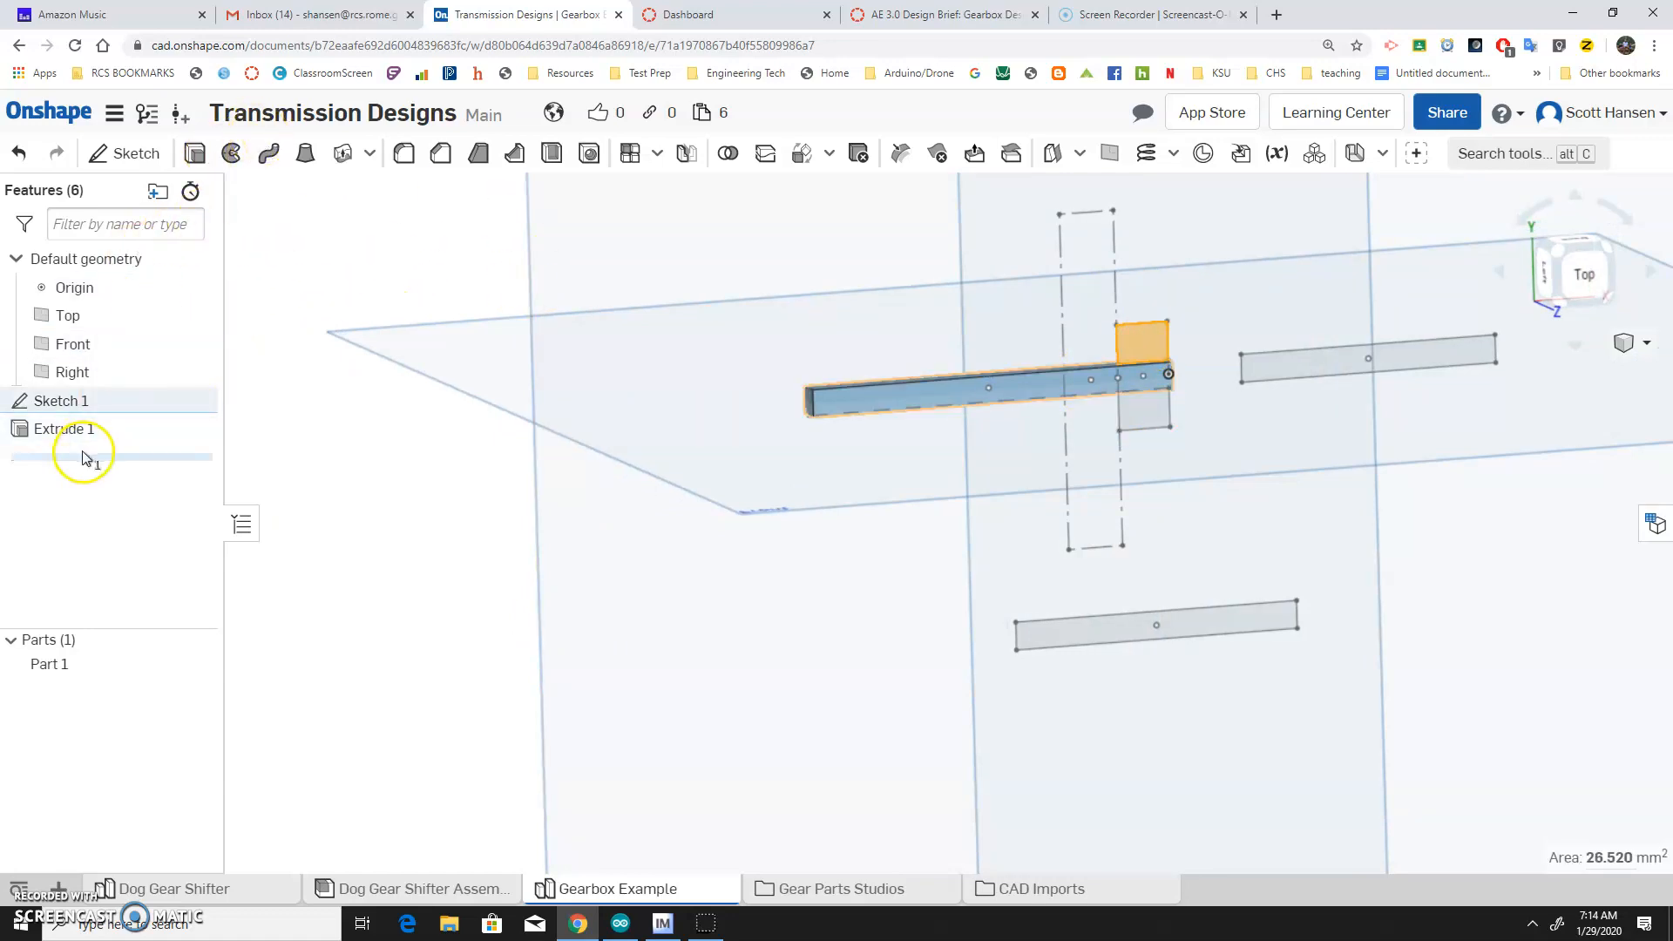
Add a corner rectangle about 6 by 3.4 mm to Sketch 1, inside the small gear rectangle above the shaft, and accept the sketch.
double_click(82, 401)
scroll(1090, 405, up, 5)
right_drag(1244, 405, 1218, 393)
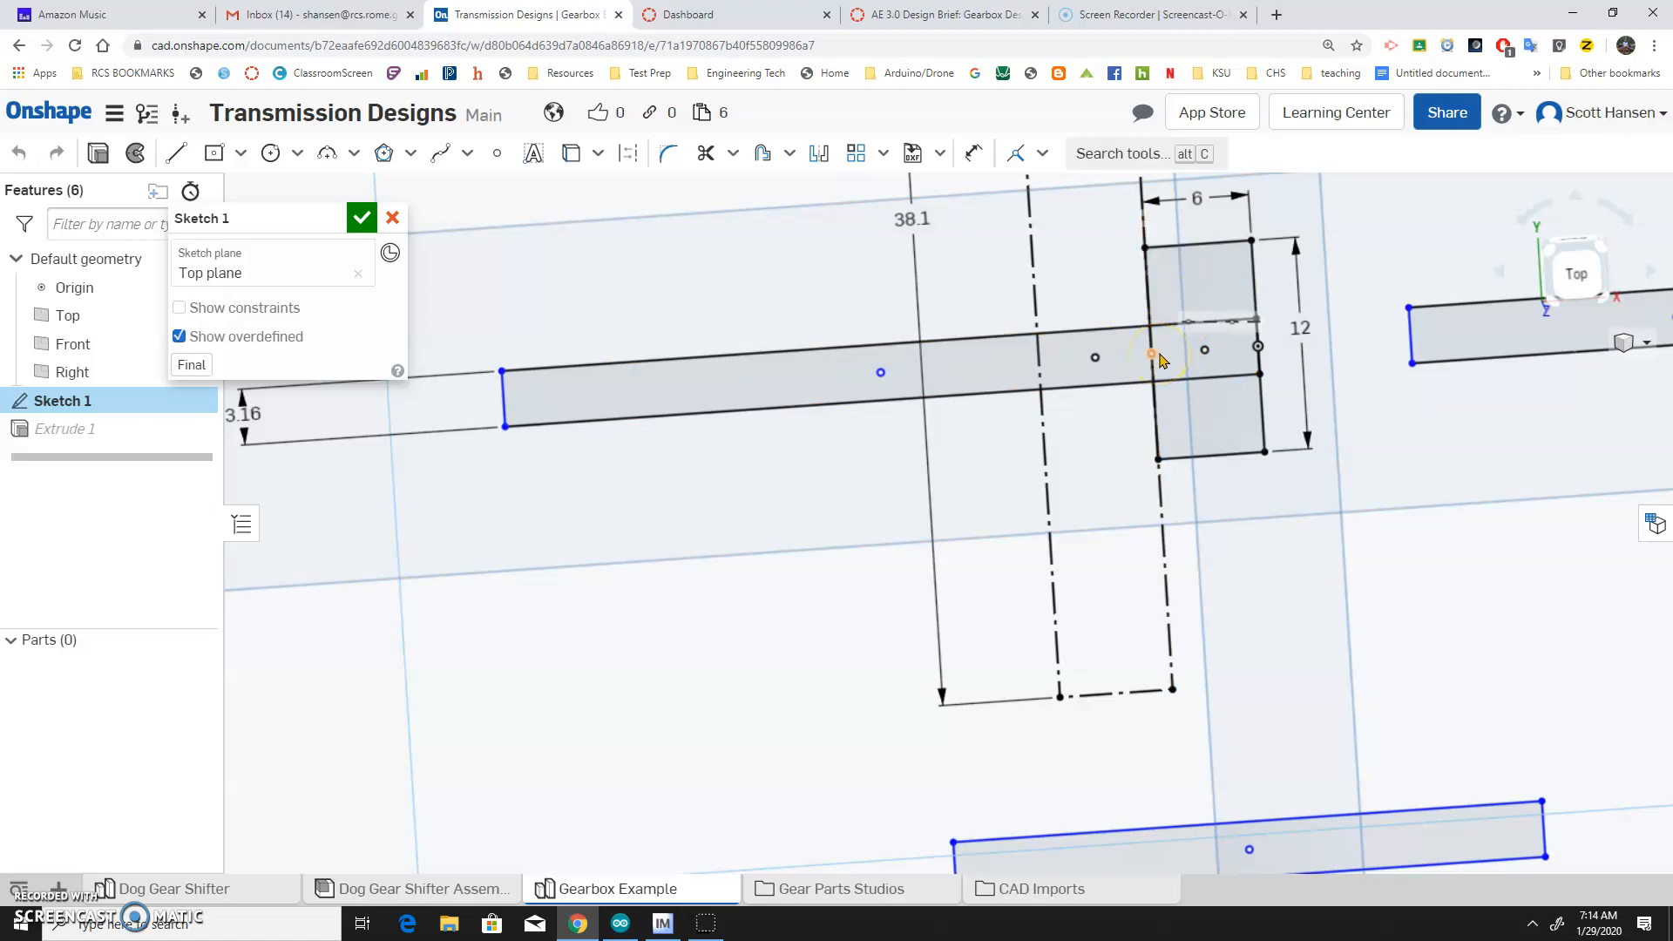
click(241, 154)
click(278, 202)
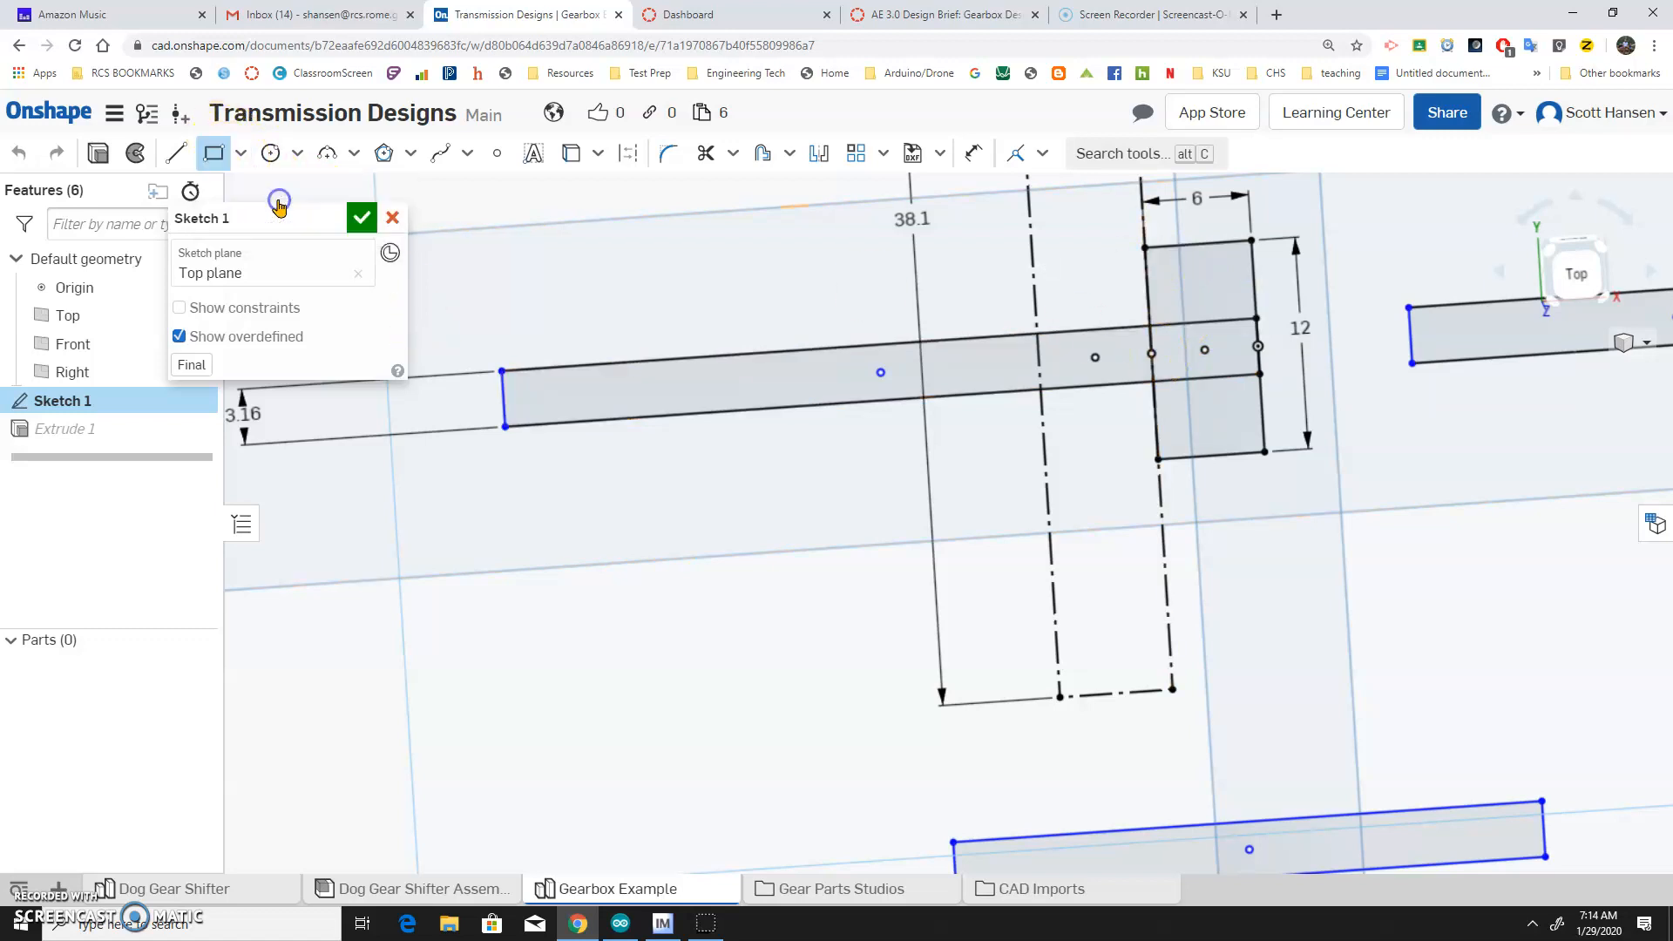
click(1148, 251)
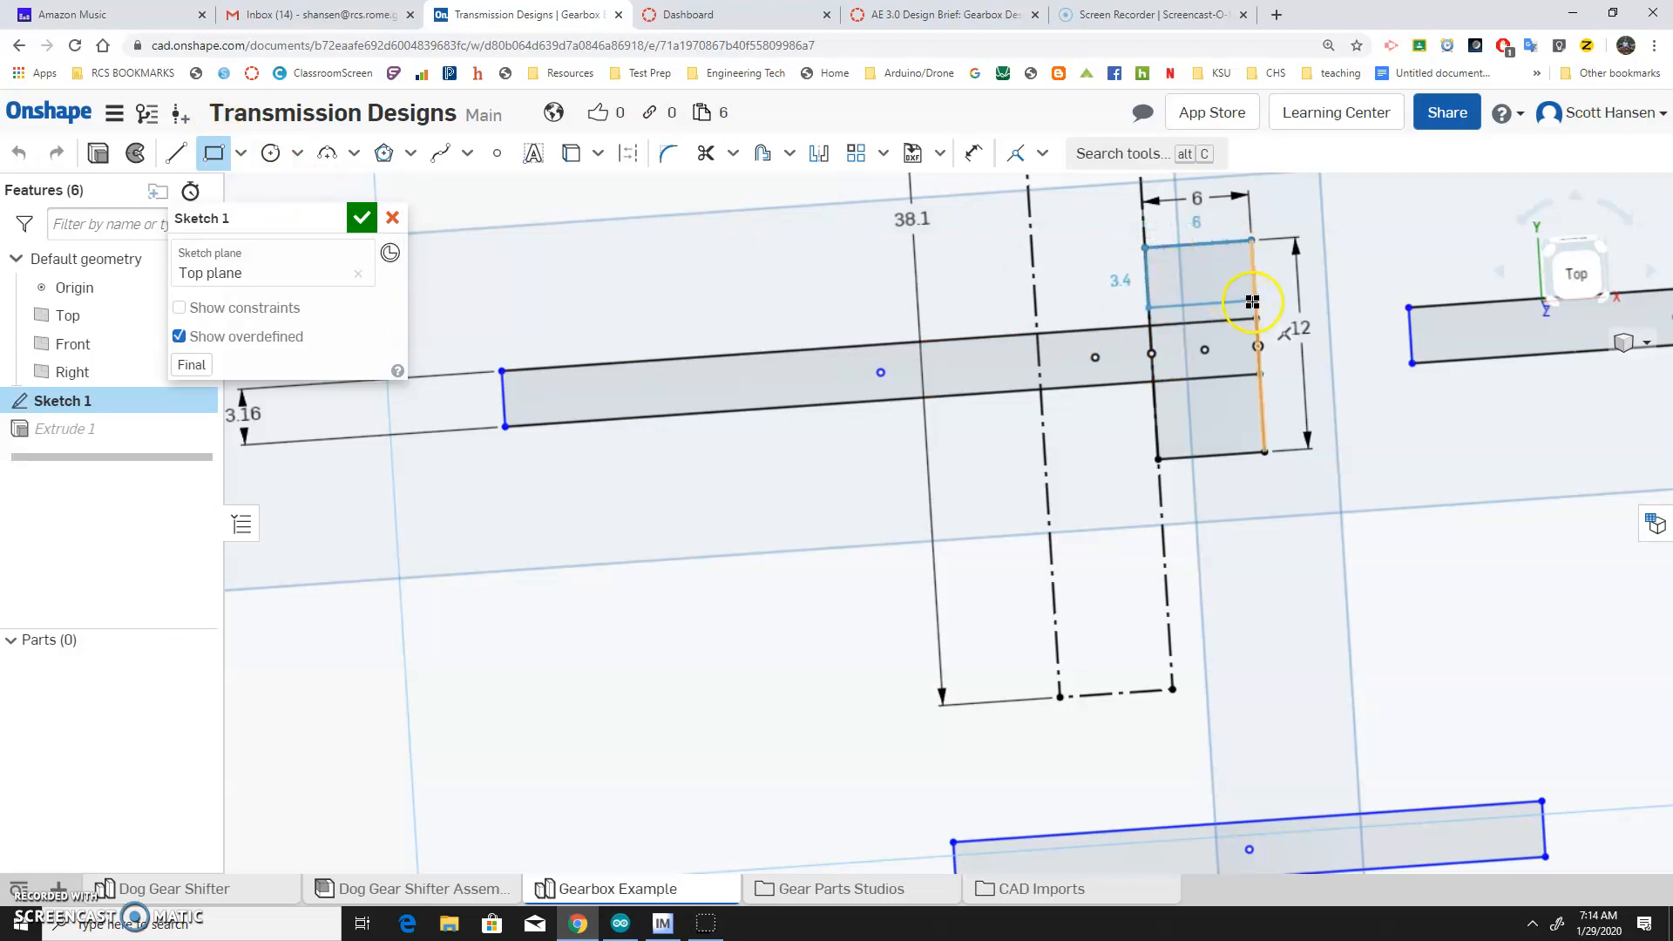
click(1252, 303)
key(Escape)
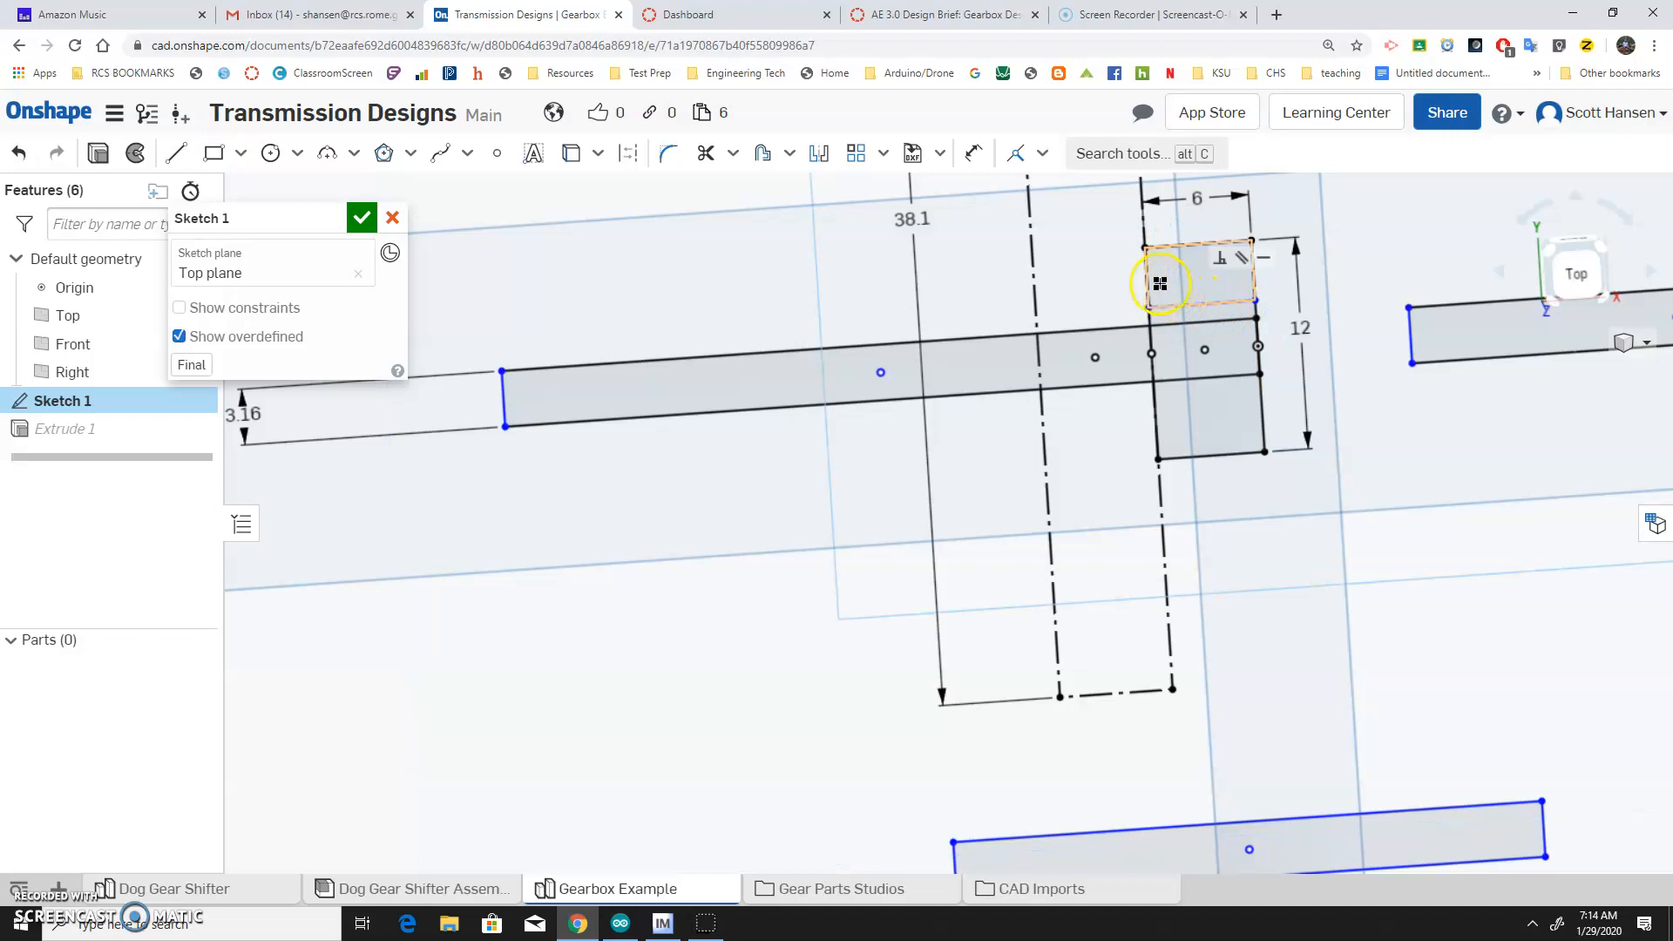
key(u)
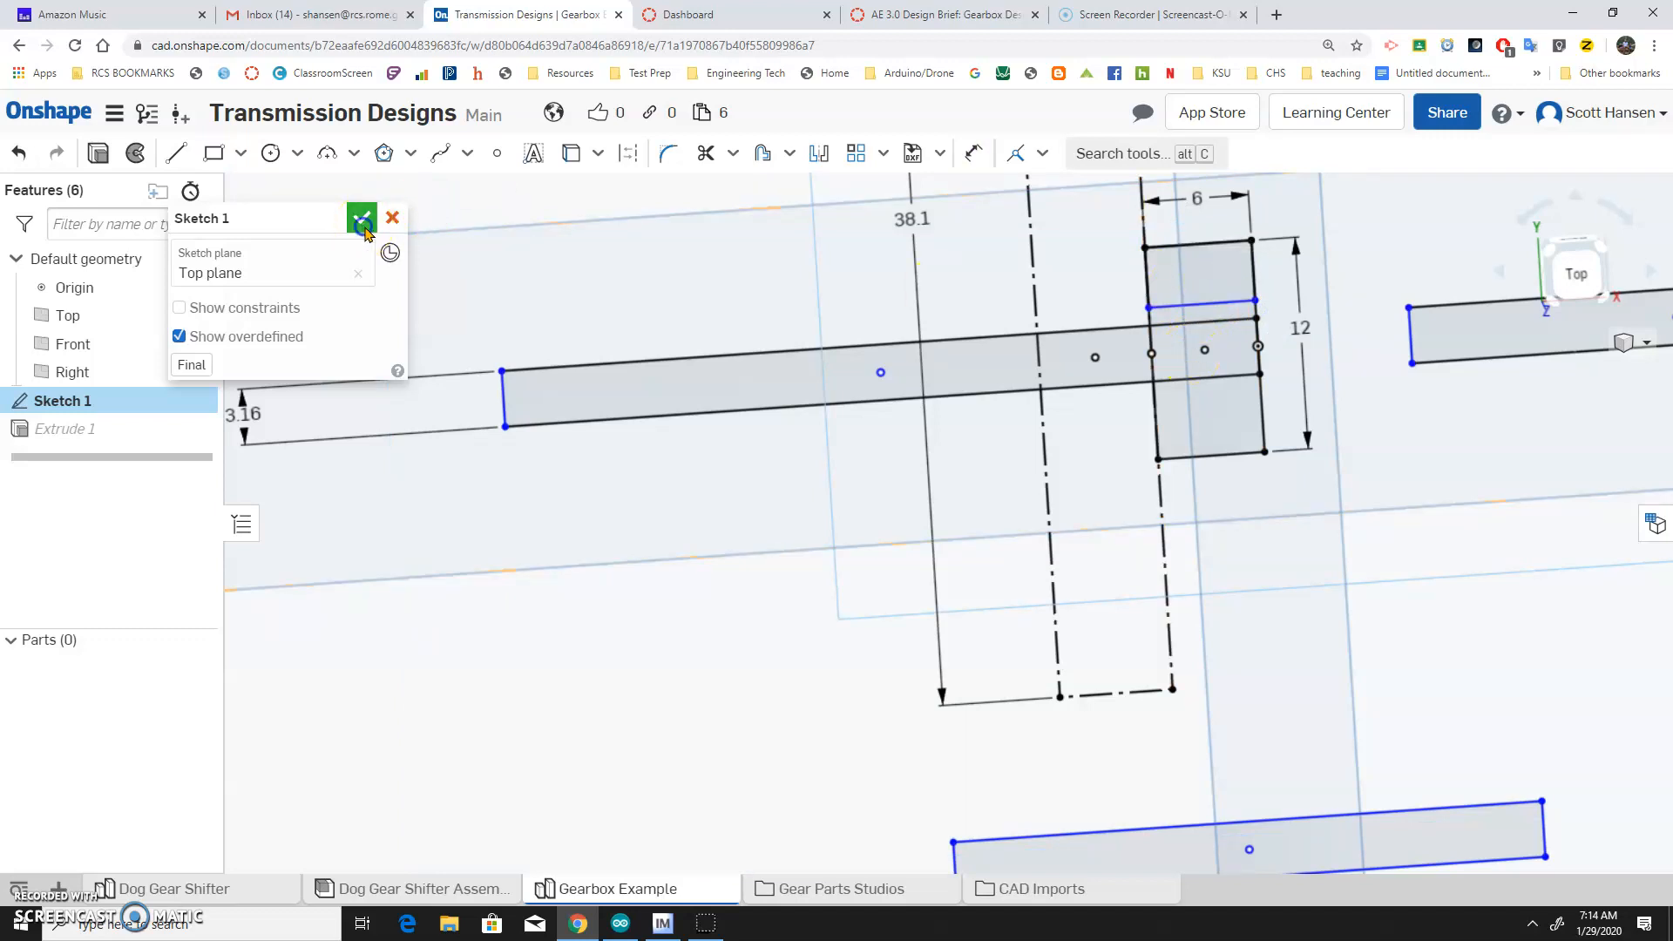
click(362, 218)
right_drag(675, 294, 886, 302)
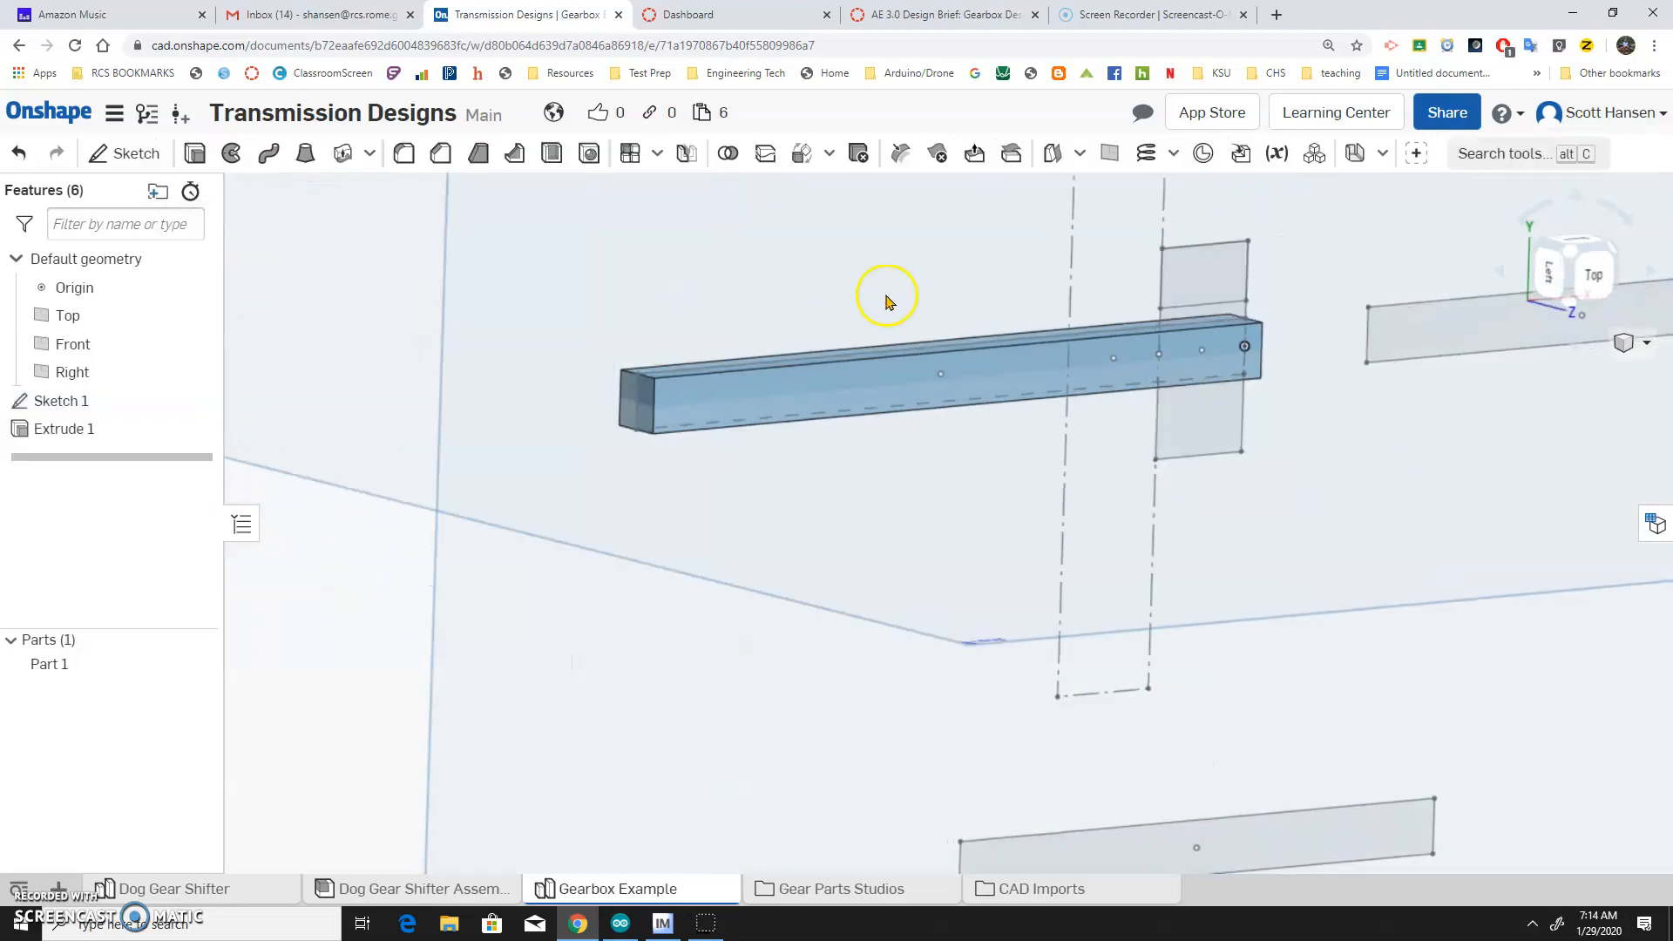
click(1214, 280)
click(233, 155)
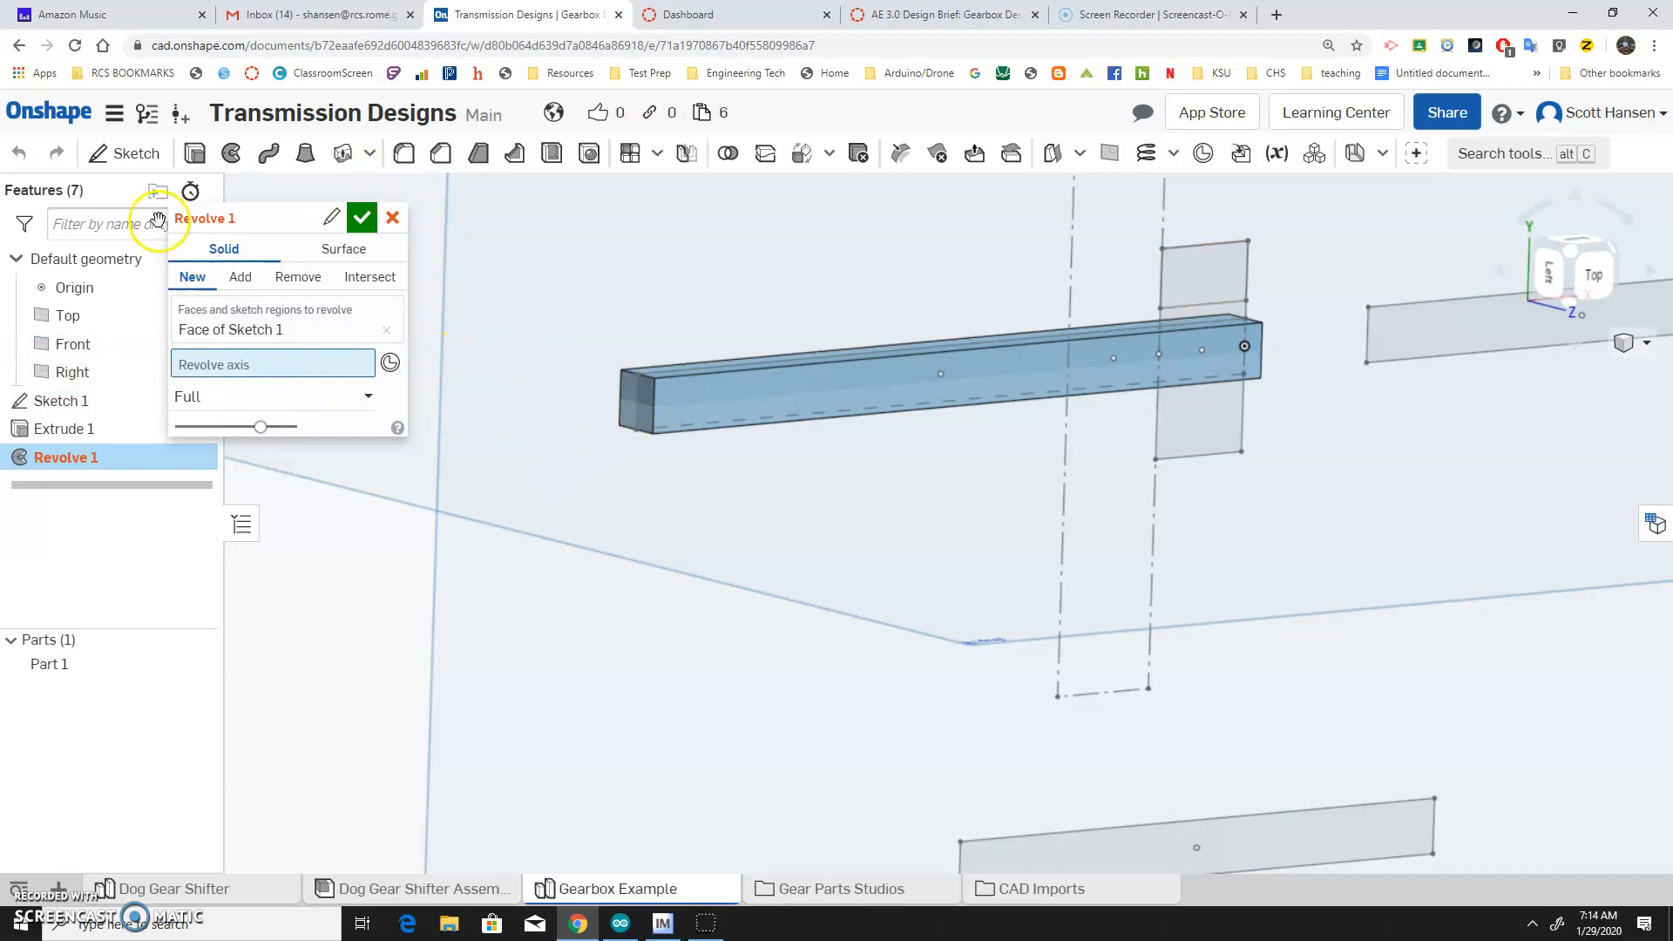
click(395, 219)
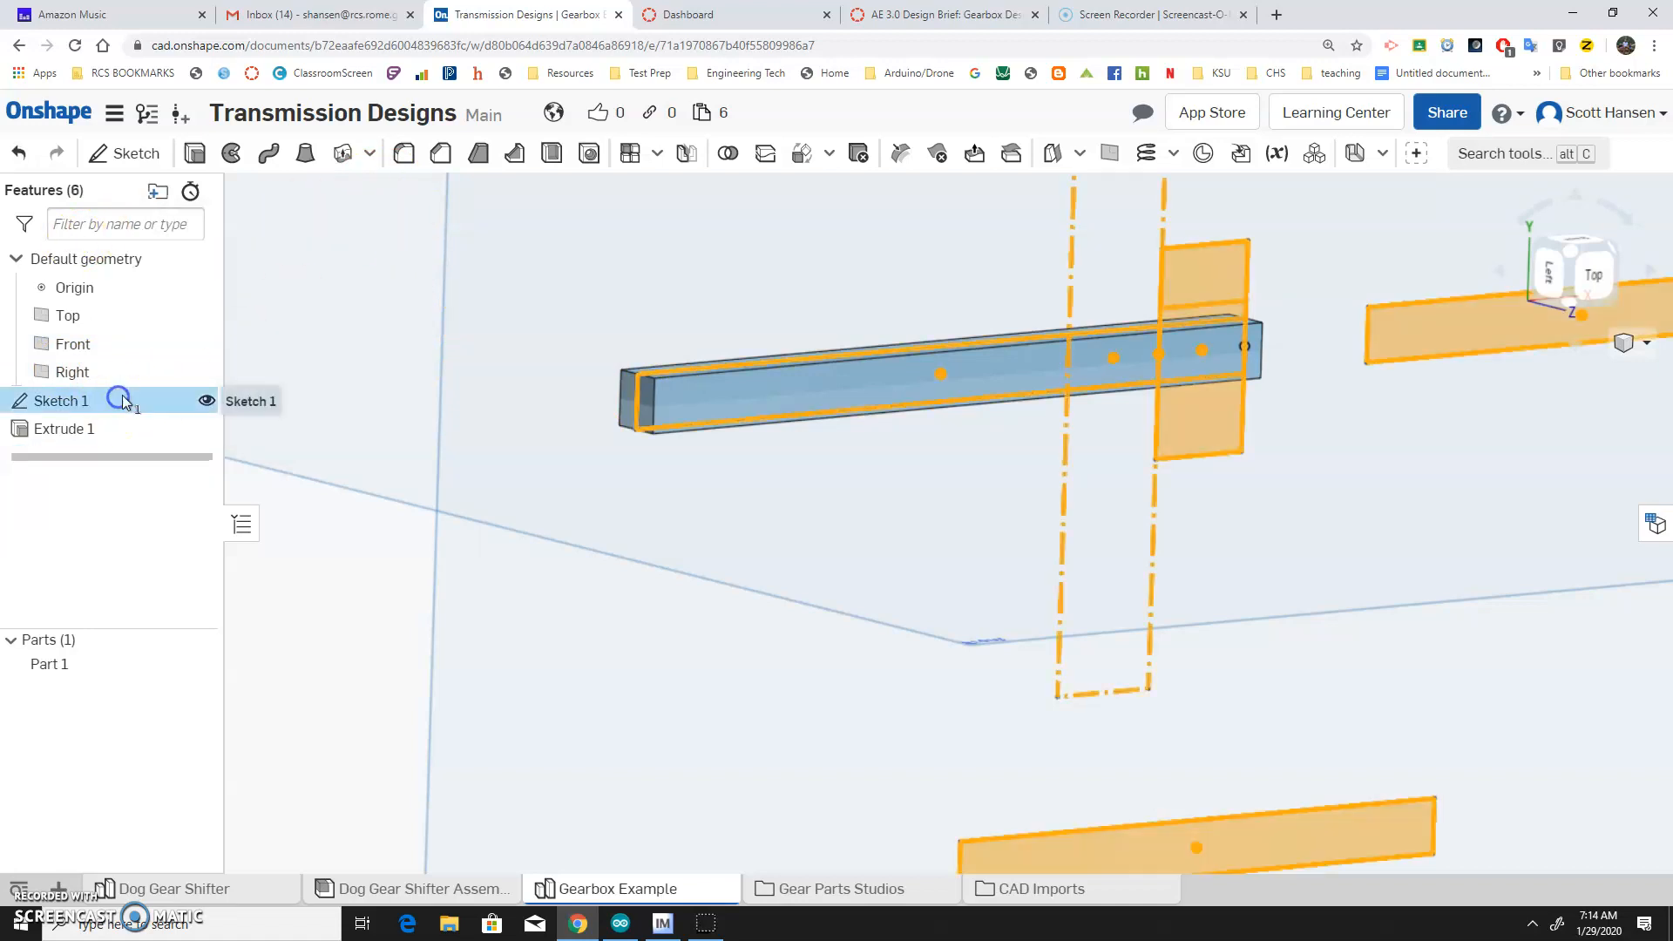
Edit Sketch 1 to add a construction line along the left shaft's centerline, from its outer edge's midpoint to the origin.
double_click(111, 400)
key(q)
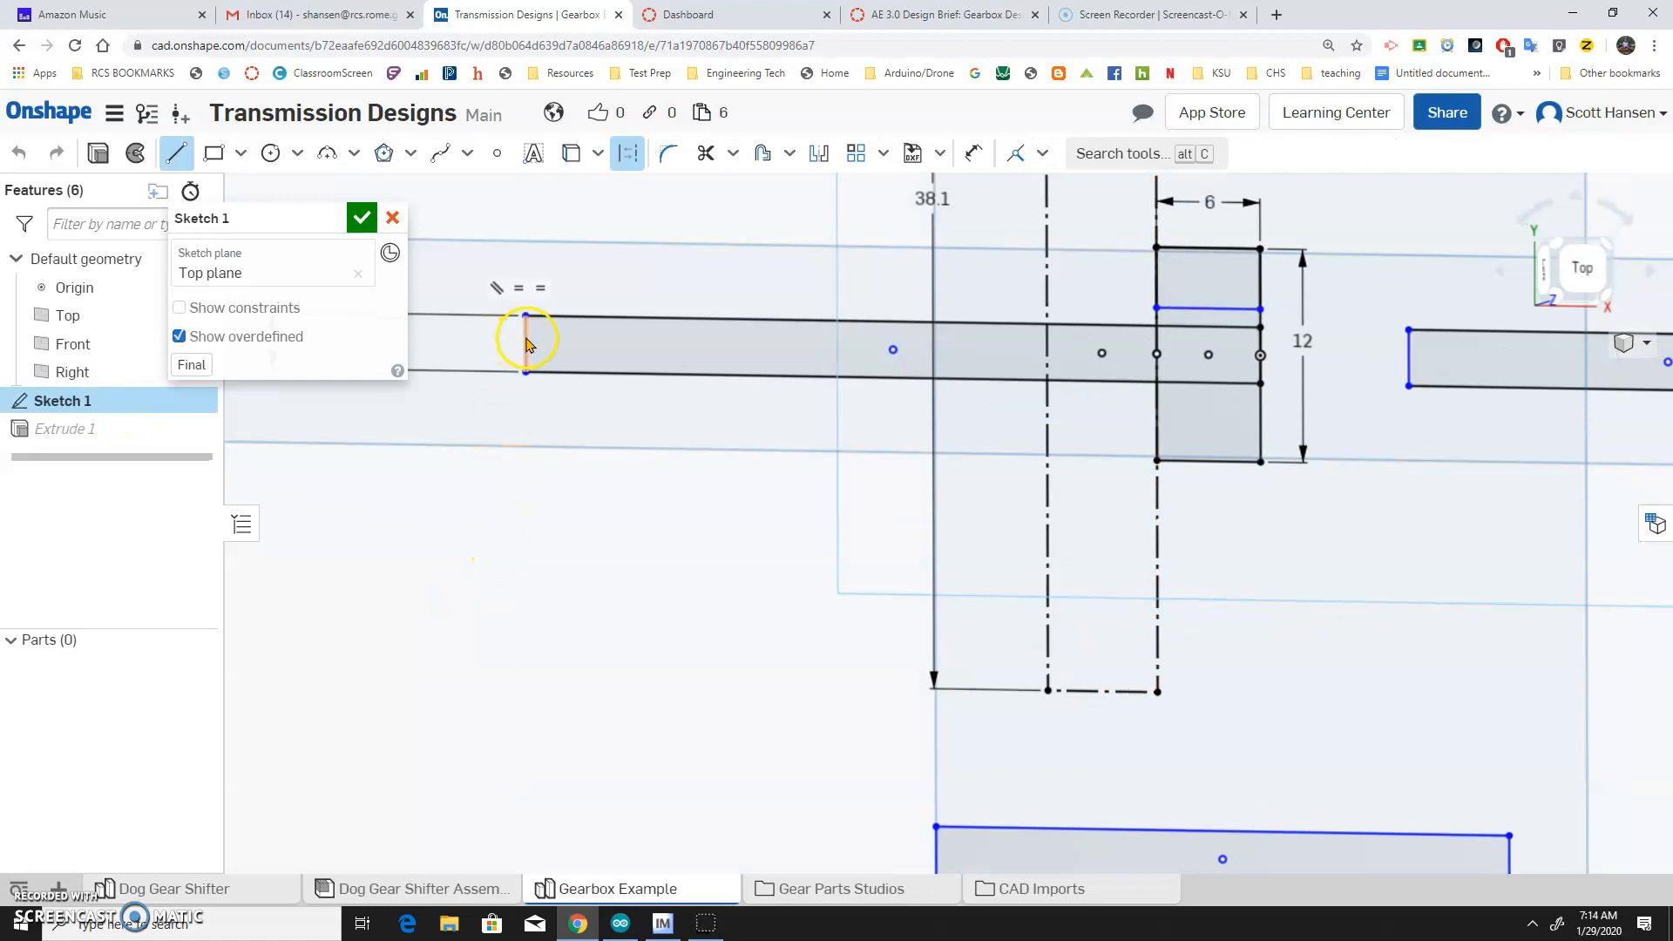
click(526, 343)
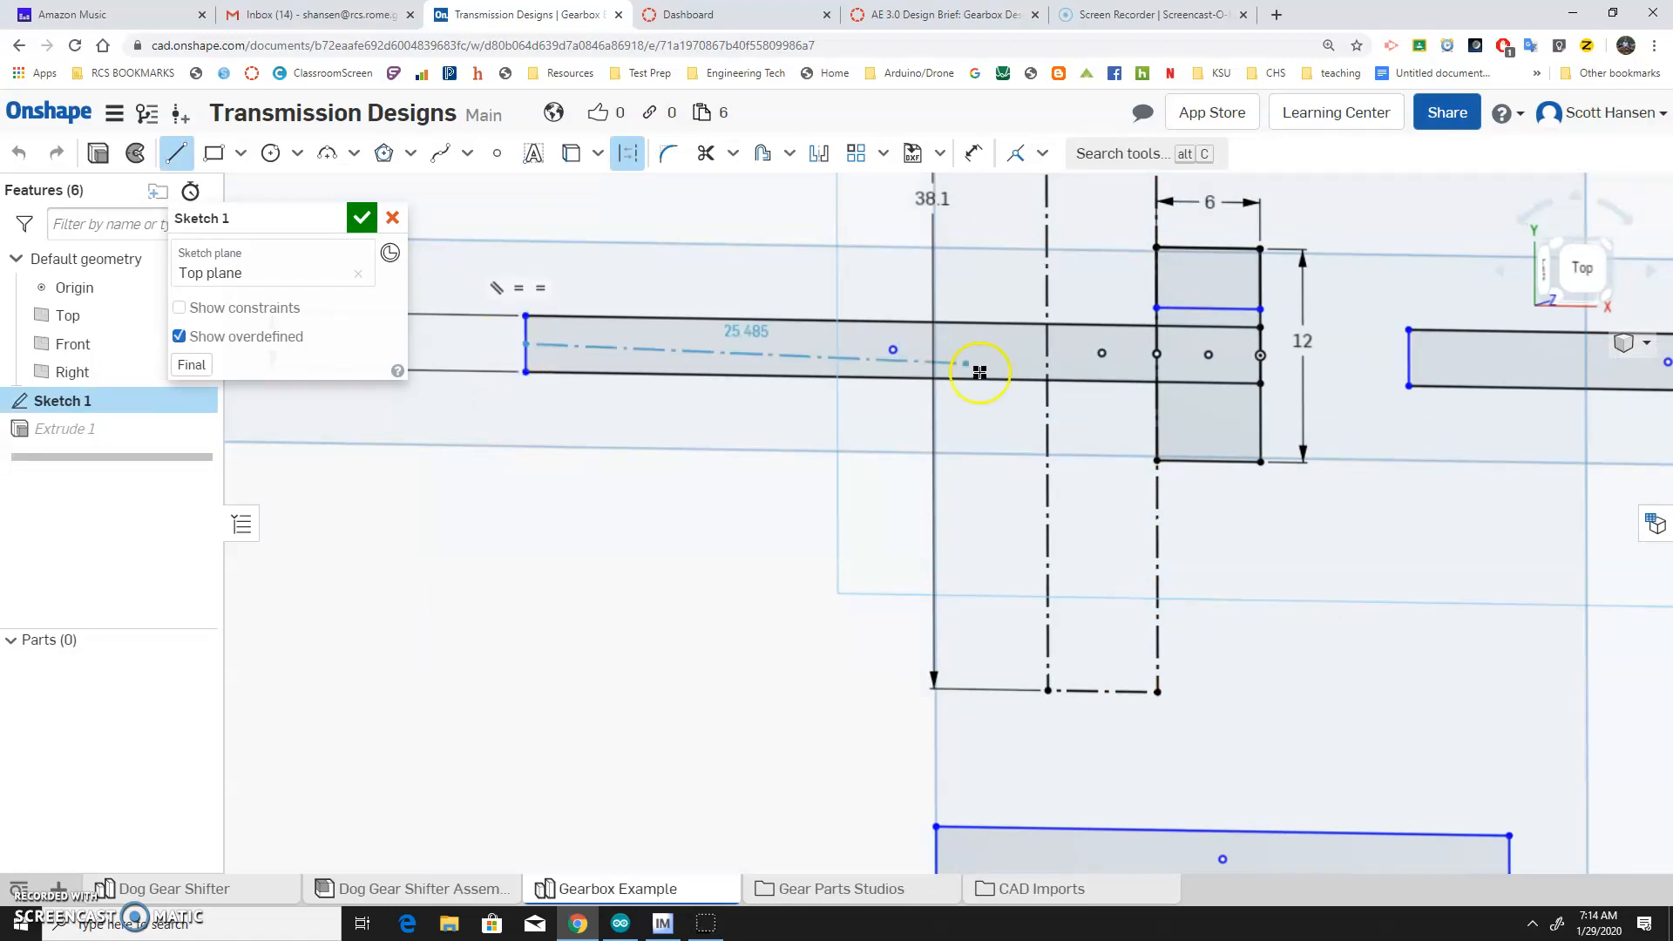
click(1262, 353)
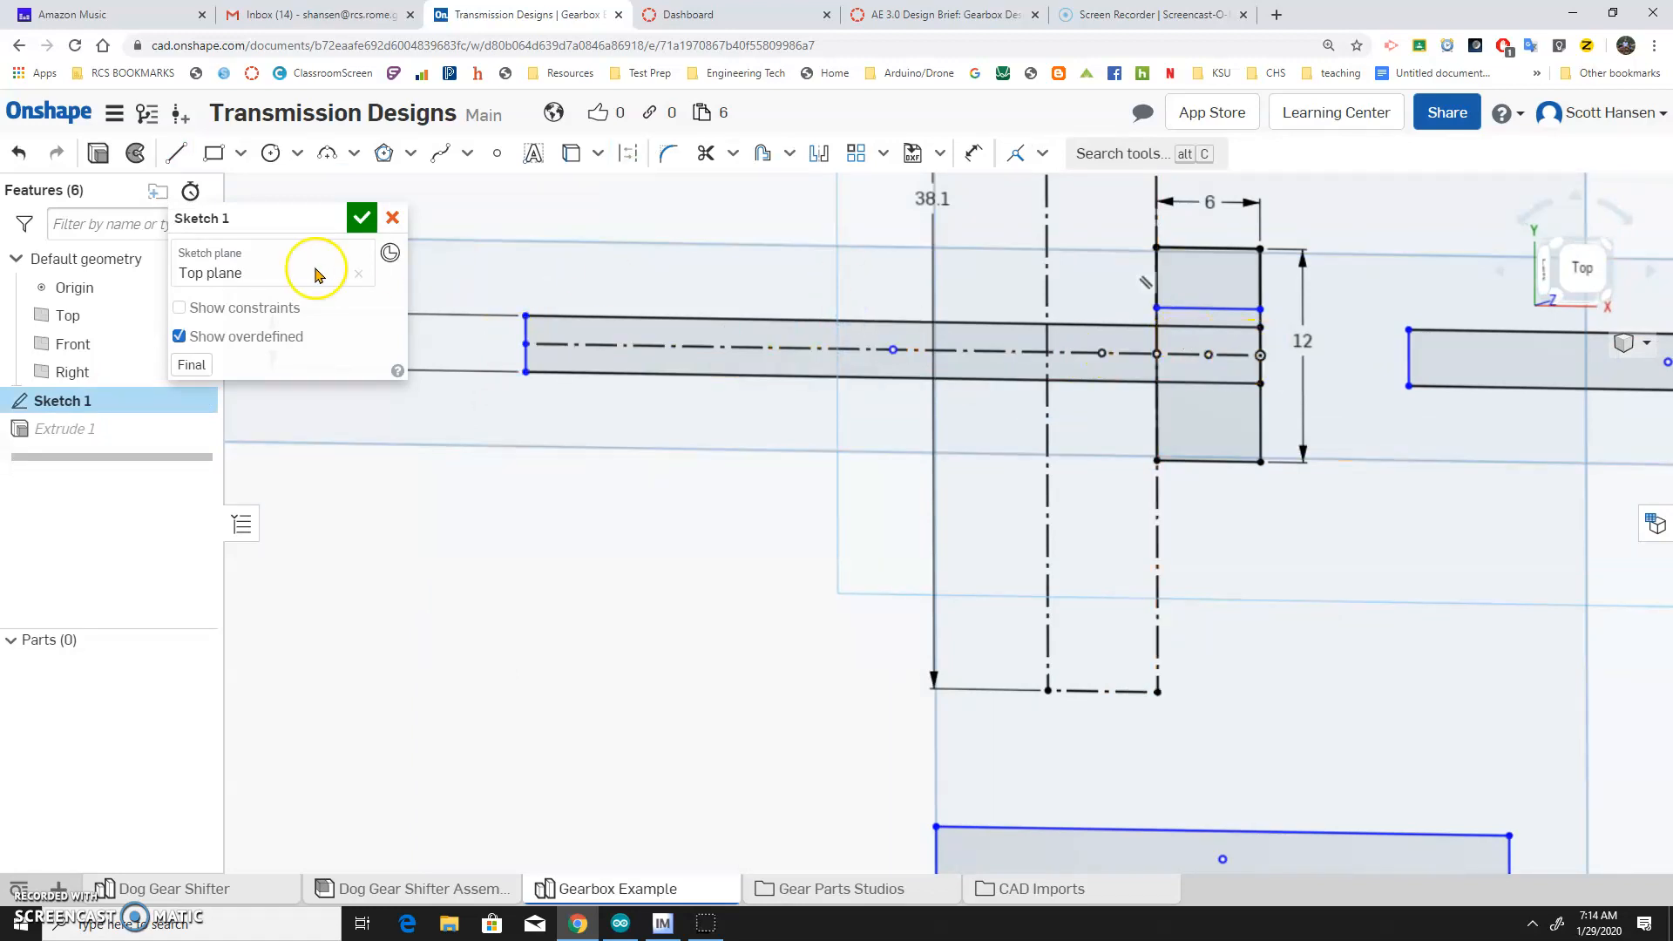
Accept Sketch 1 and fully revolve the small gear region above the left shaft around the shaft's centerline as a new solid.
click(362, 217)
click(1188, 280)
click(1188, 355)
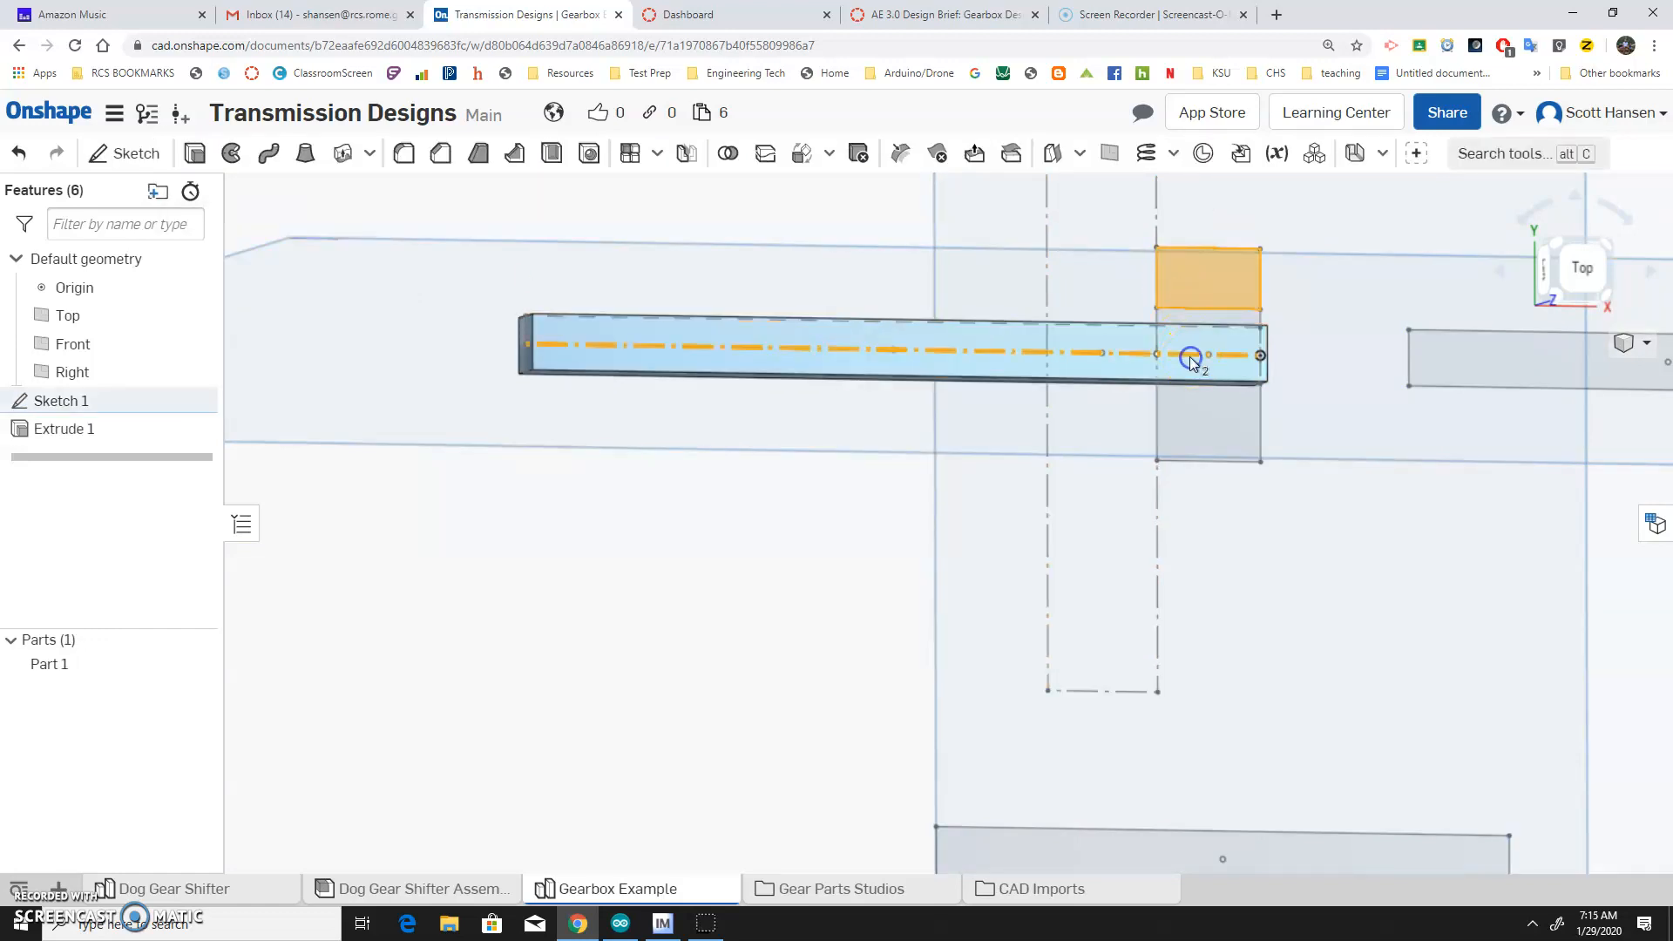
click(227, 166)
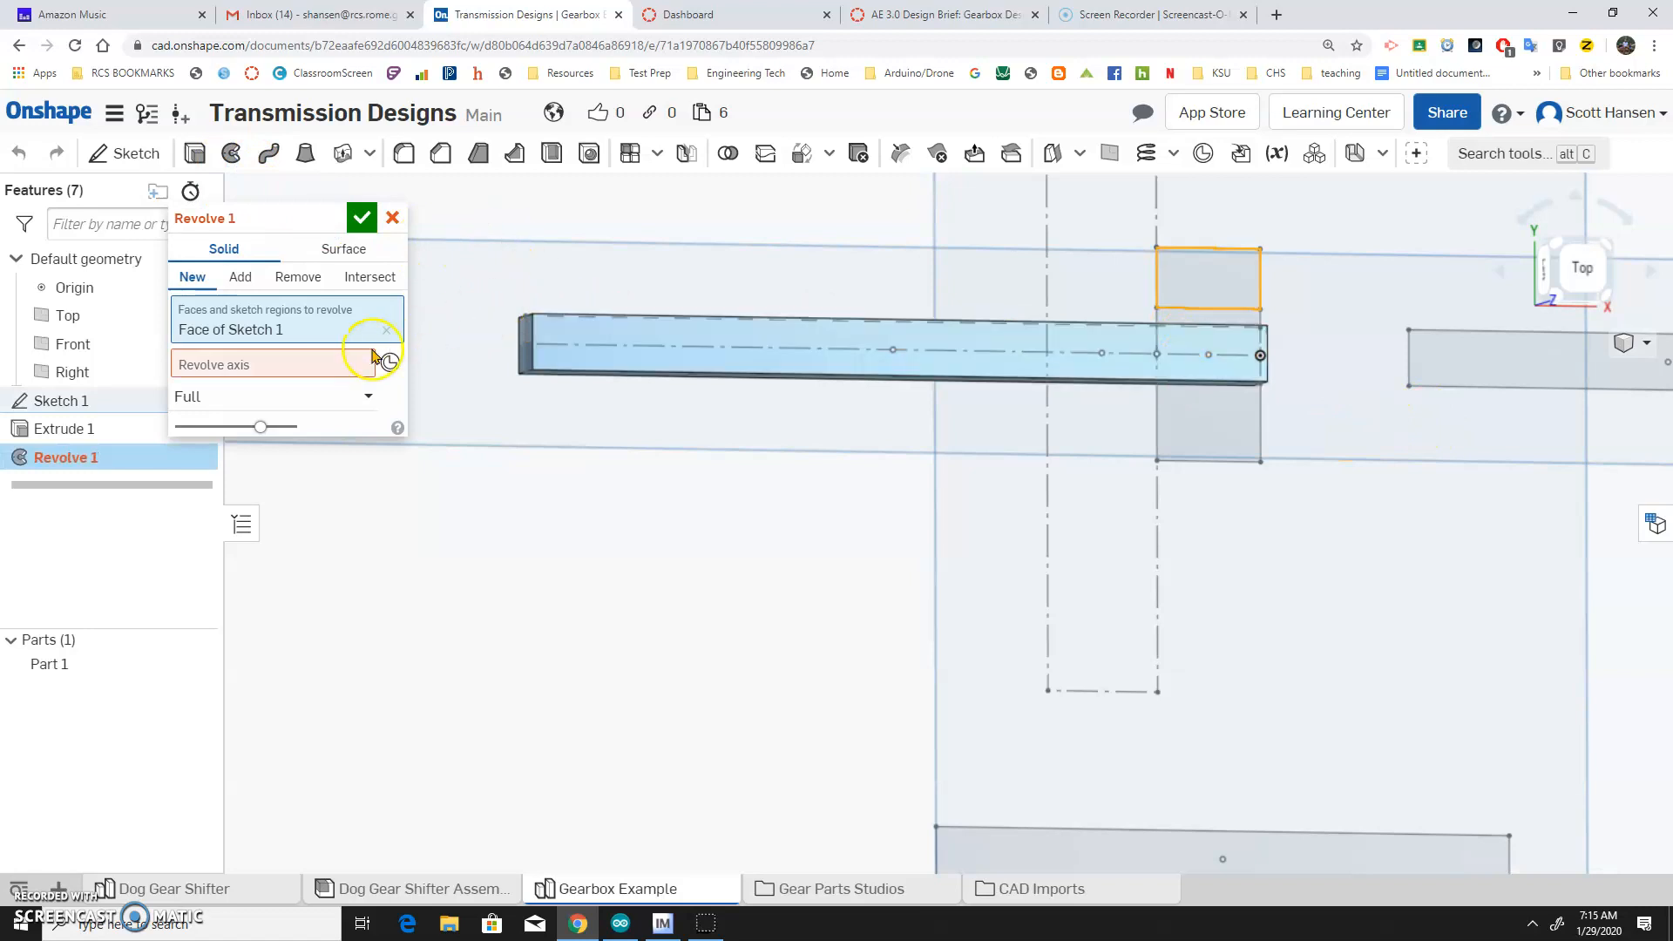
click(651, 348)
mouse_move(819, 235)
right_down()
mouse_move(922, 238)
mouse_move(829, 224)
mouse_move(887, 275)
mouse_move(968, 269)
mouse_move(840, 260)
right_up()
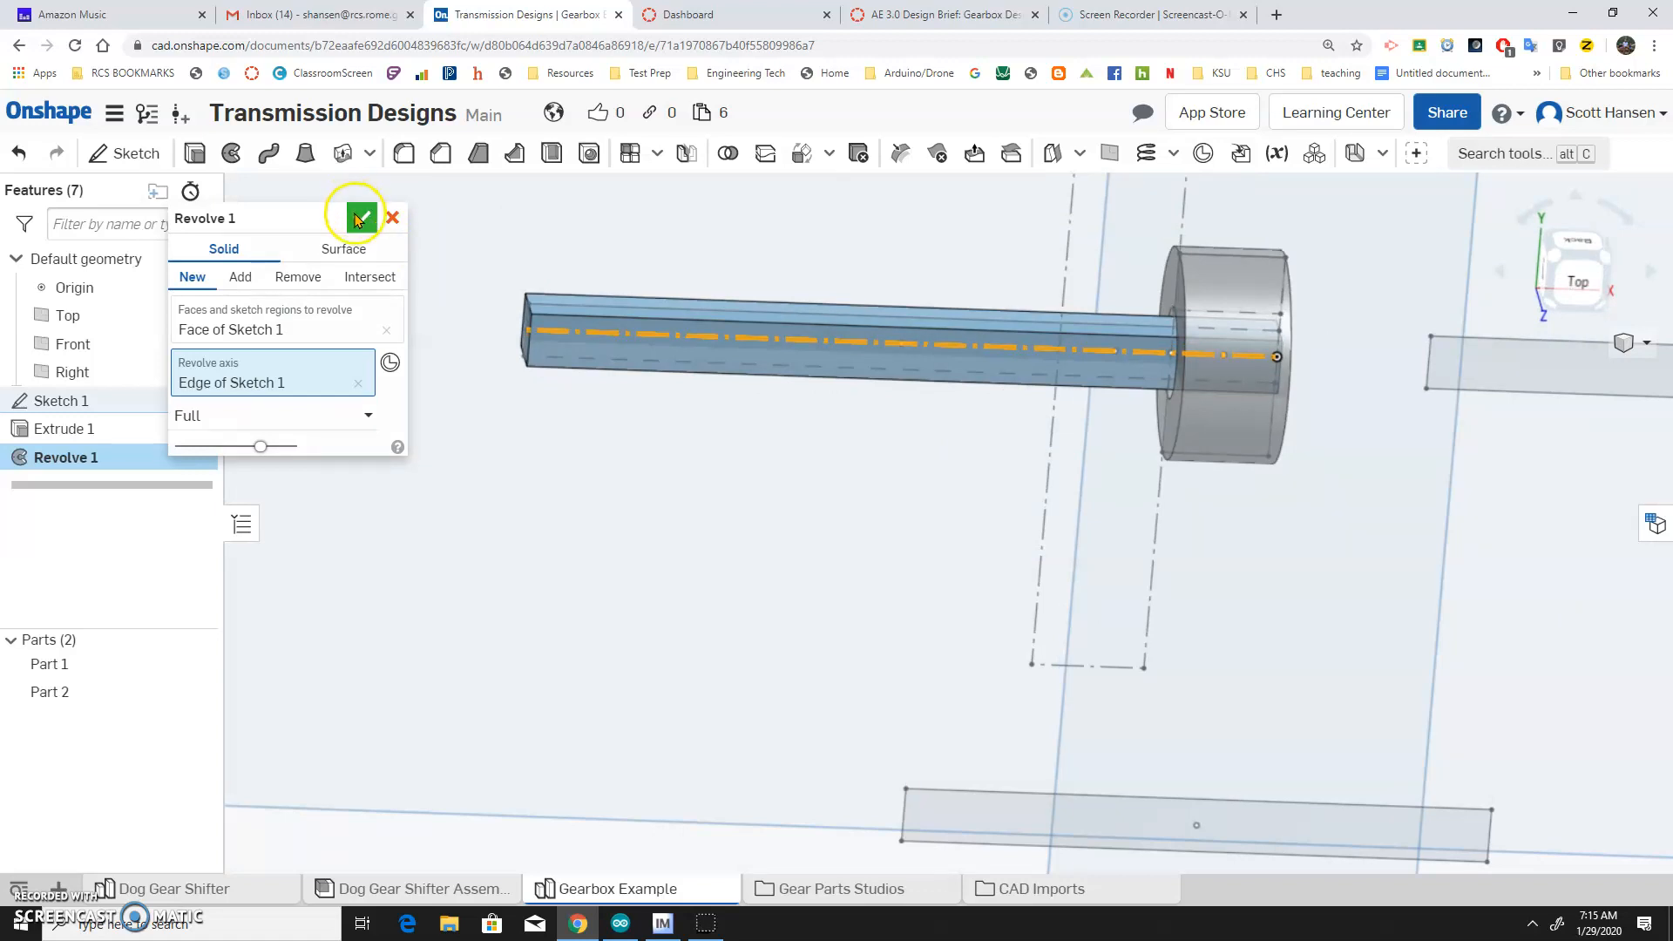
click(391, 221)
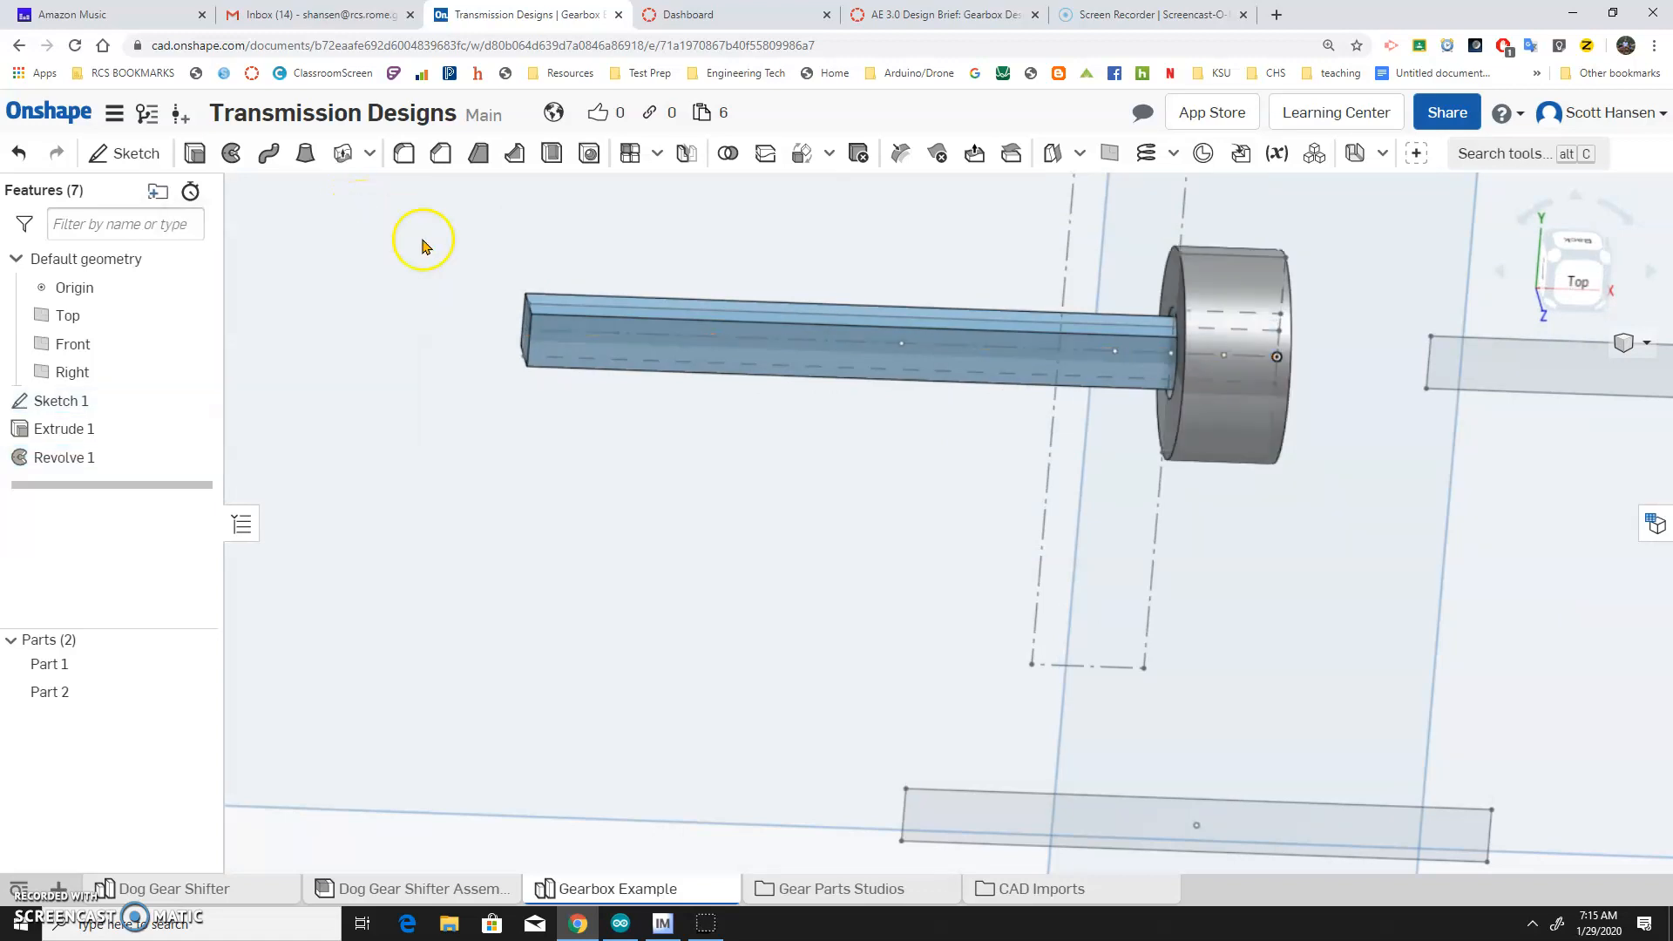
Add a mate connector at the center of the revolved gear's outer circular edge on the shaft side, with the shaft, Part 1, as owner part.
right_drag(822, 505, 1072, 405)
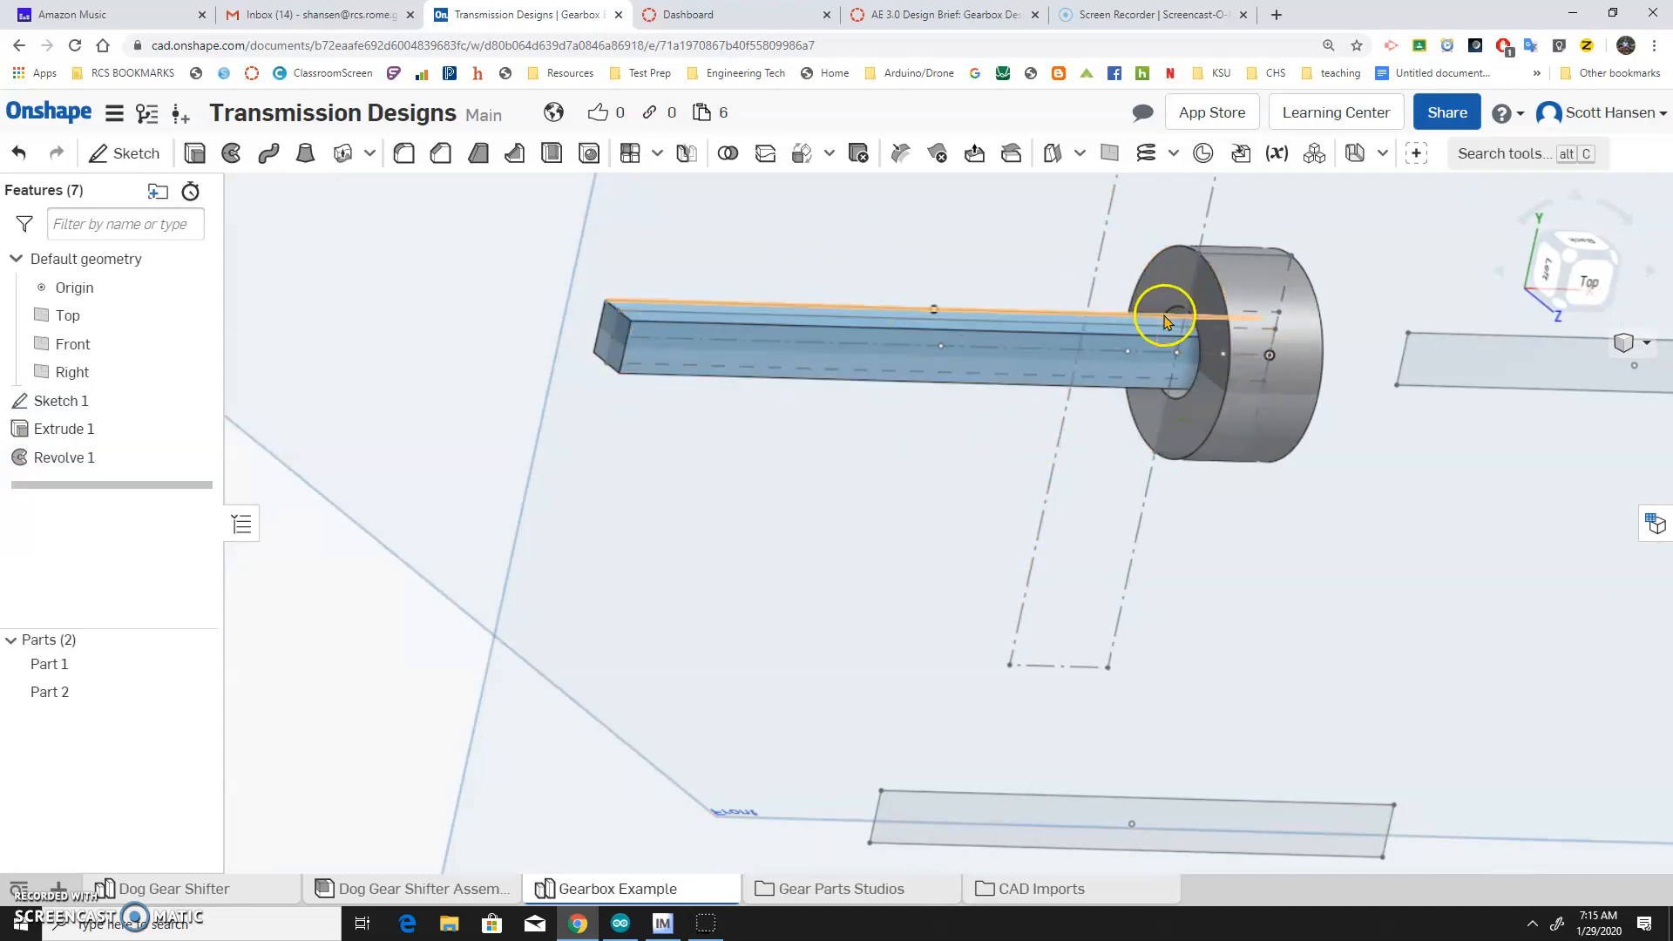
click(1204, 155)
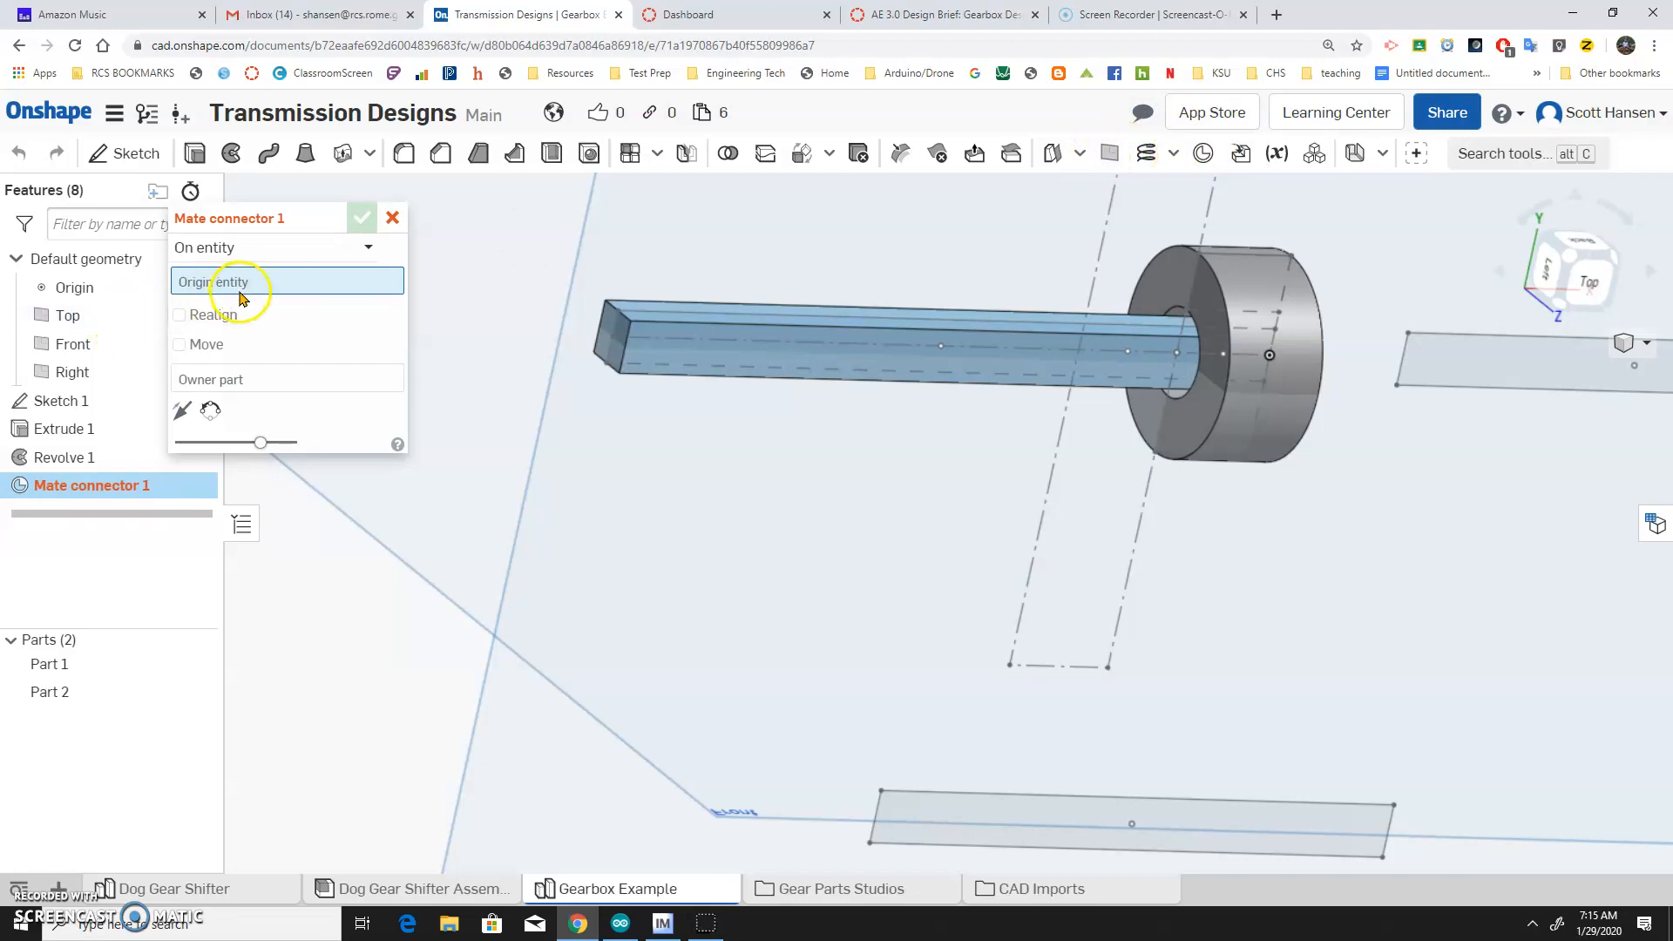
click(973, 362)
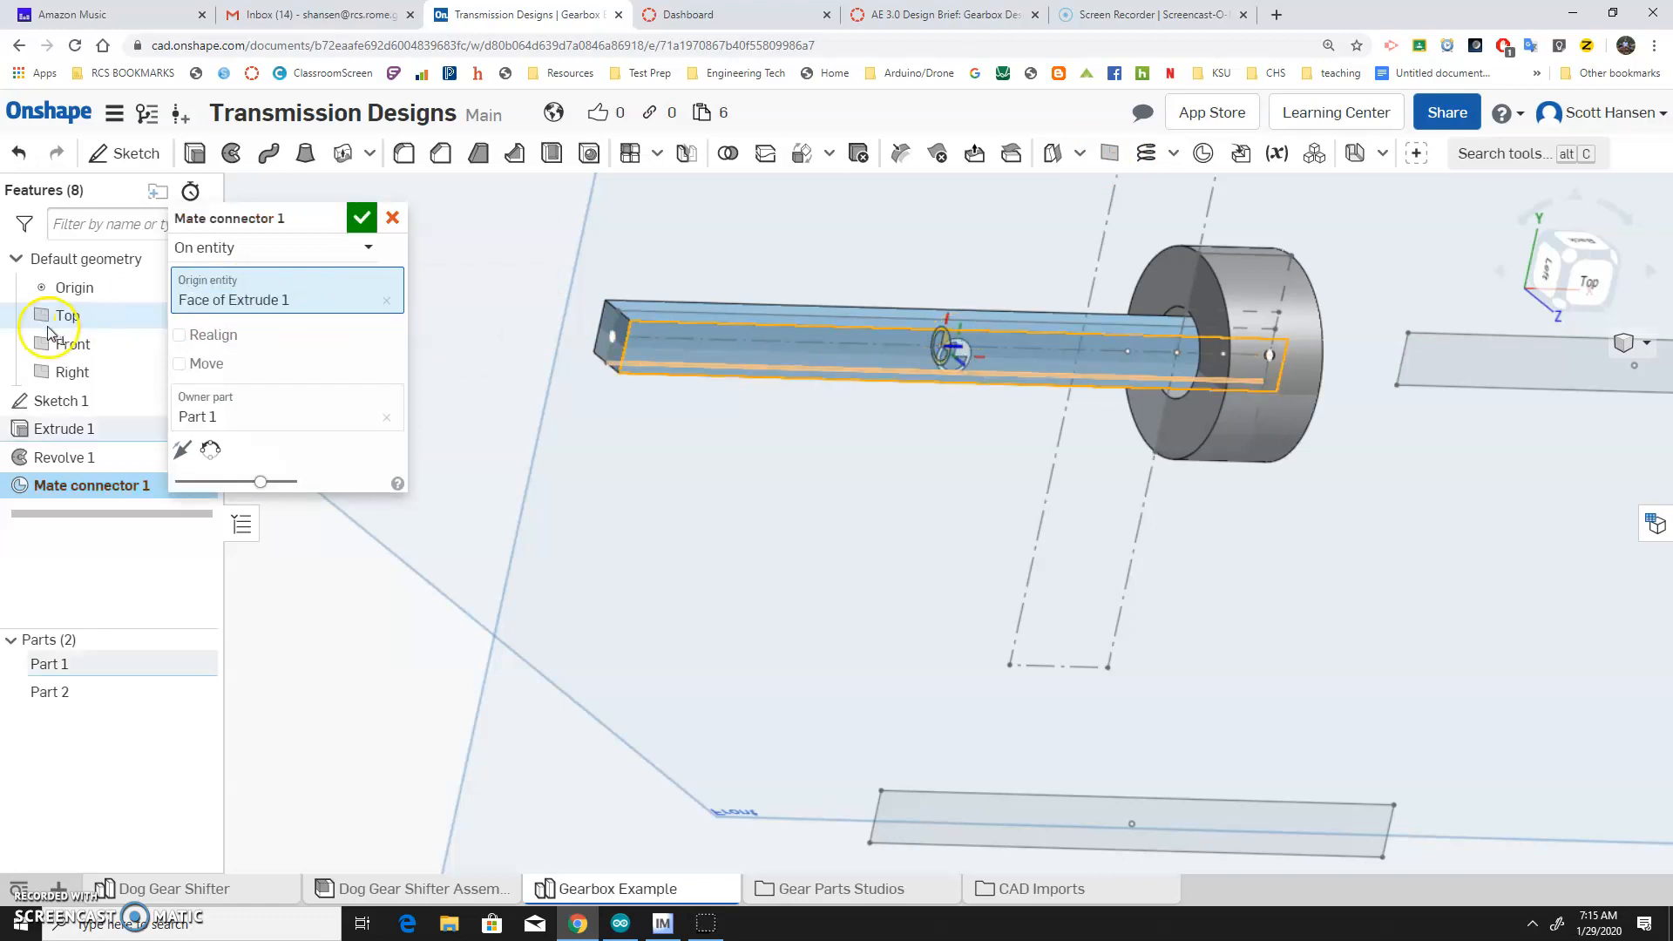
click(386, 301)
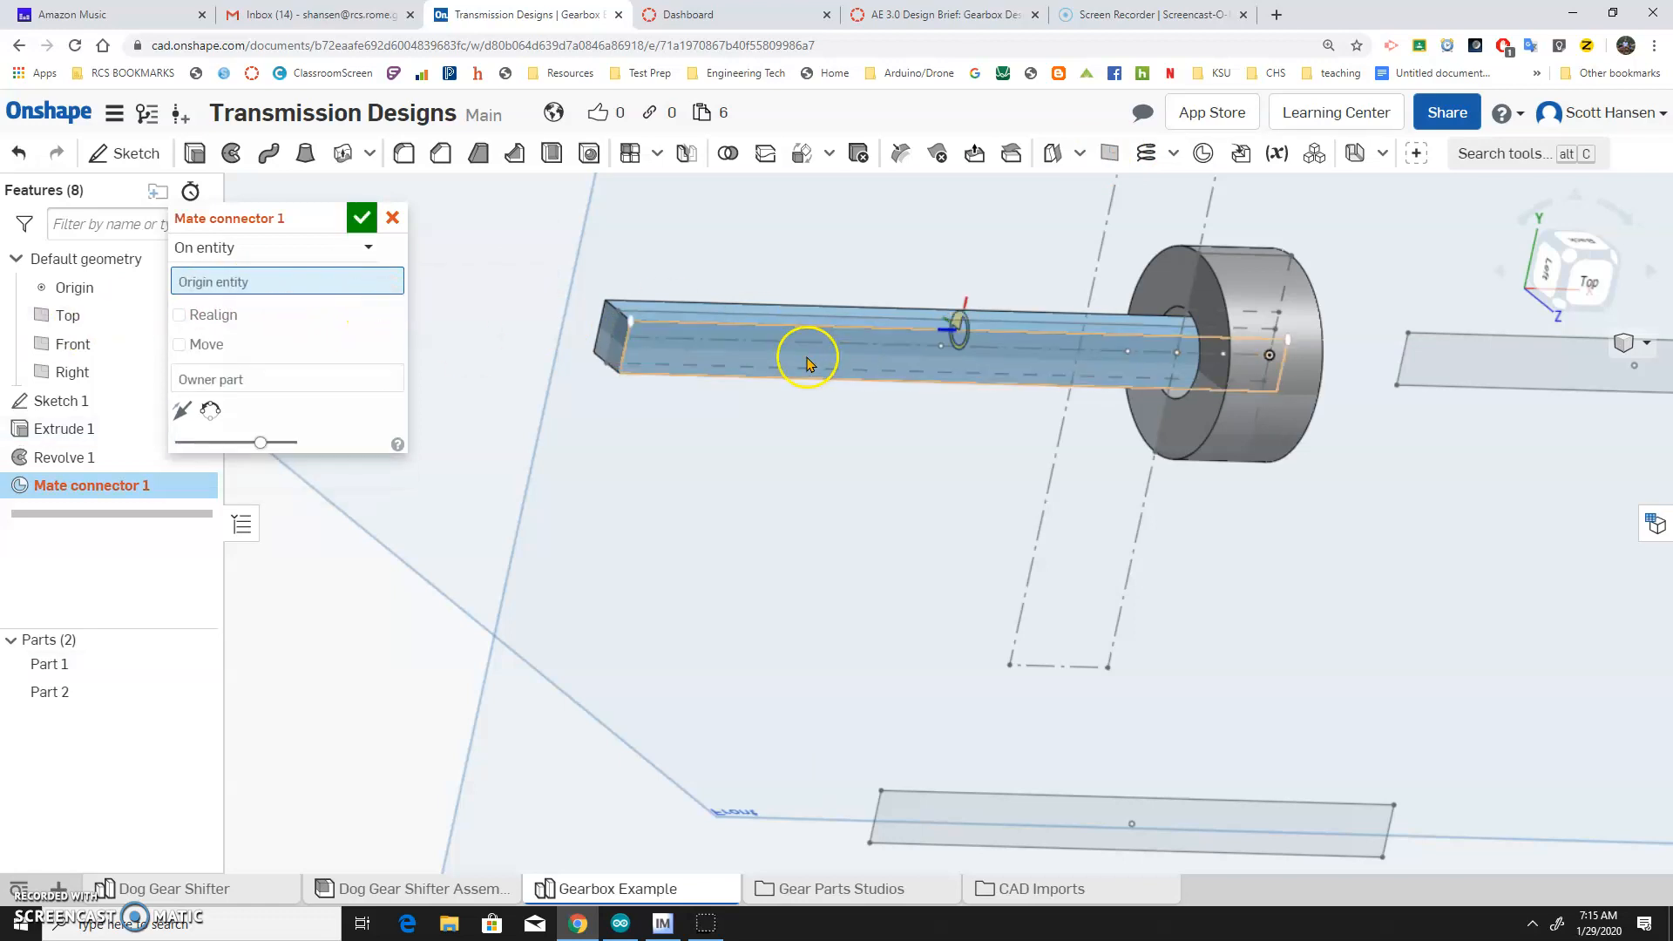
click(1209, 349)
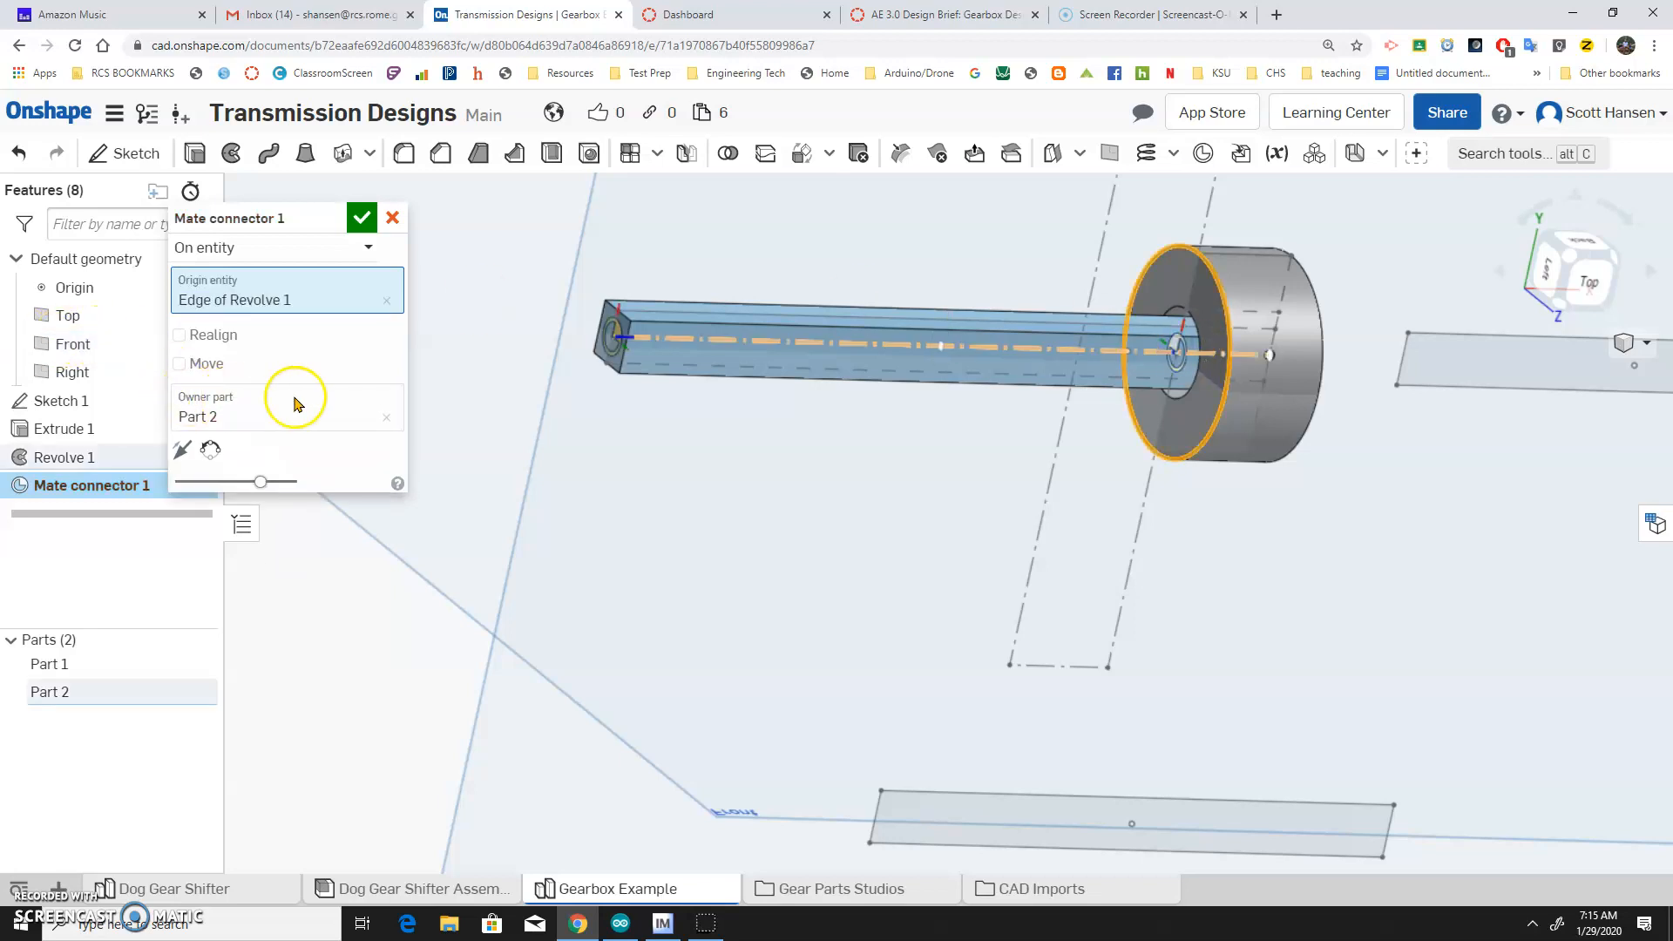
click(386, 418)
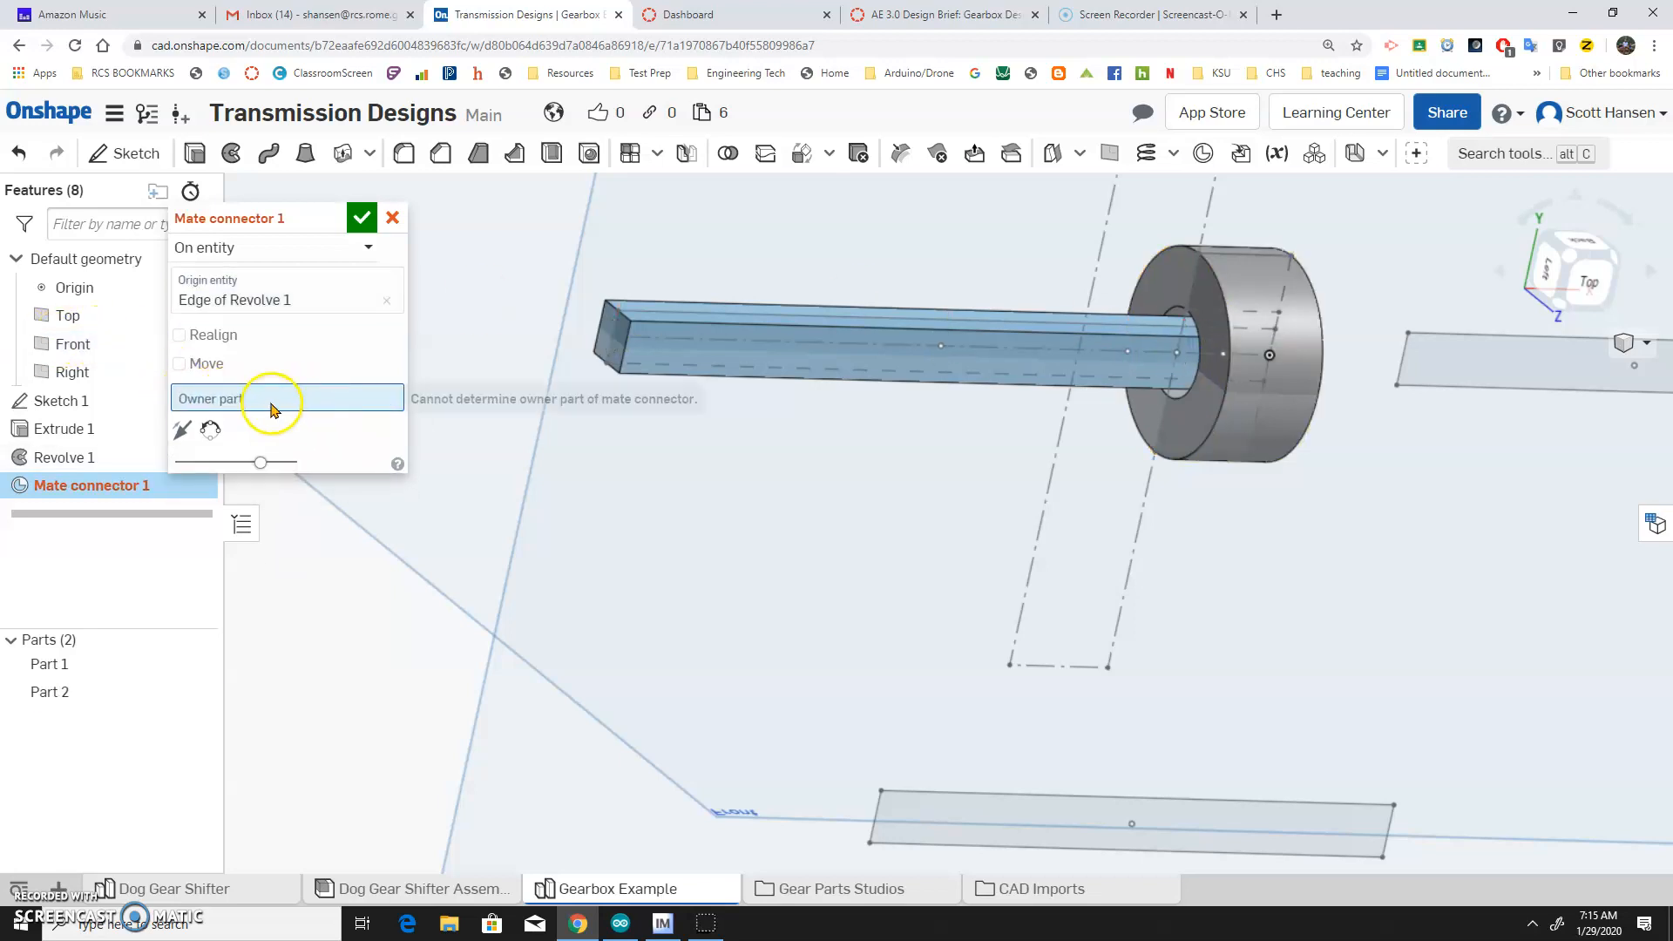
click(1021, 347)
mouse_move(972, 514)
right_down()
mouse_move(953, 482)
mouse_move(971, 485)
right_up()
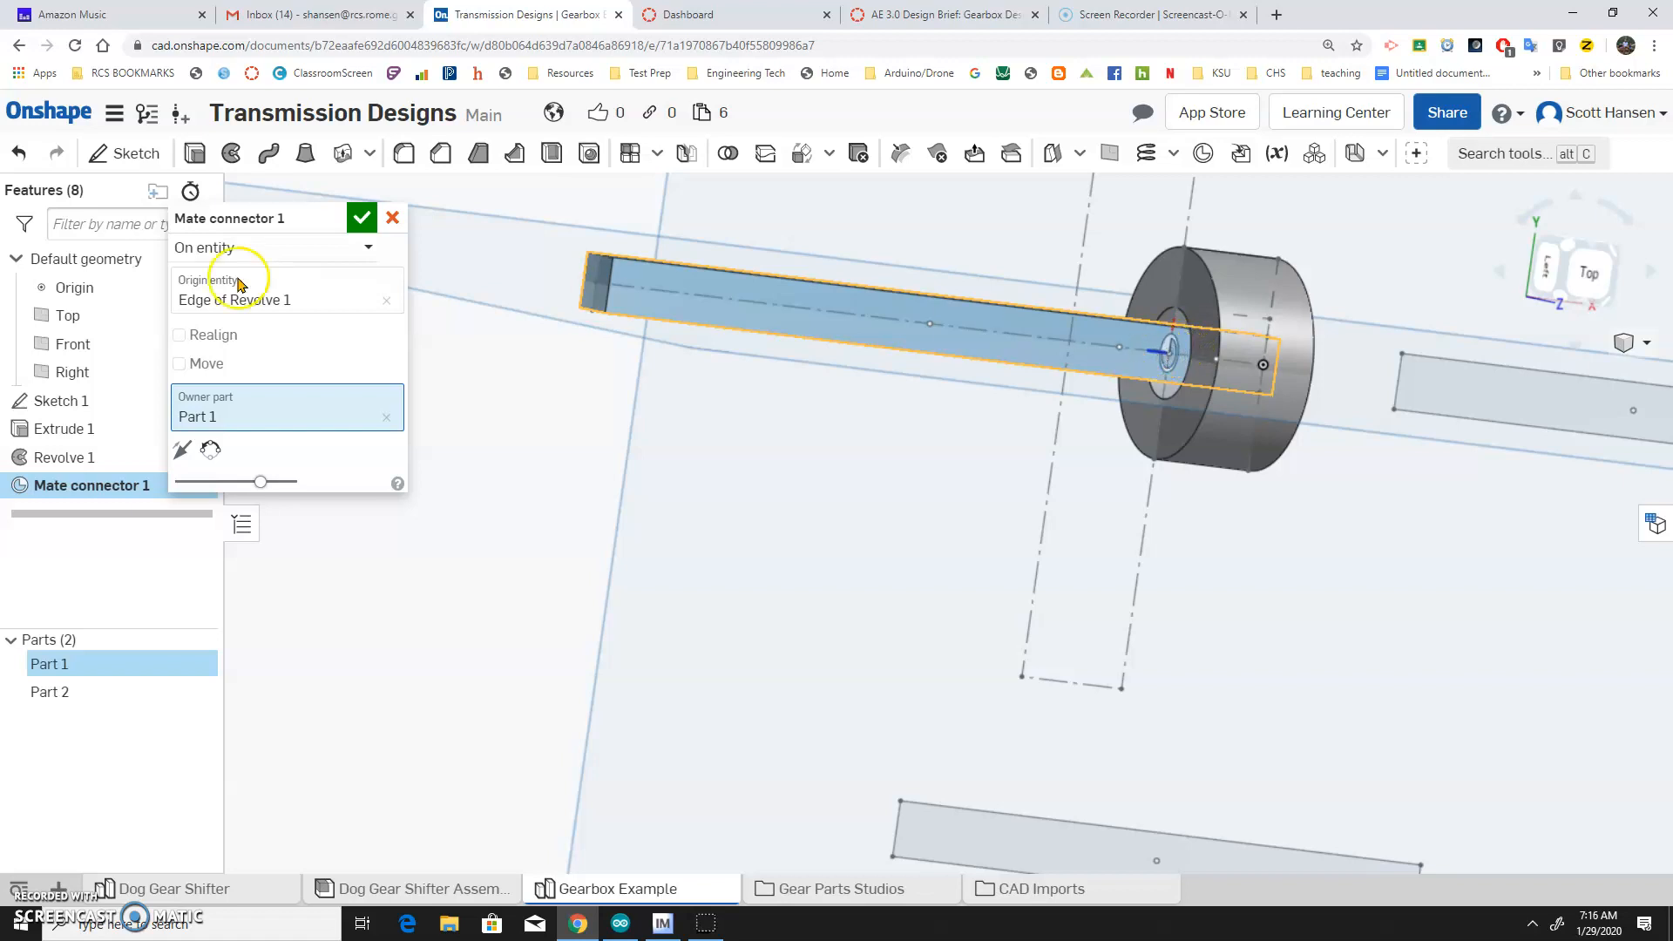
click(362, 218)
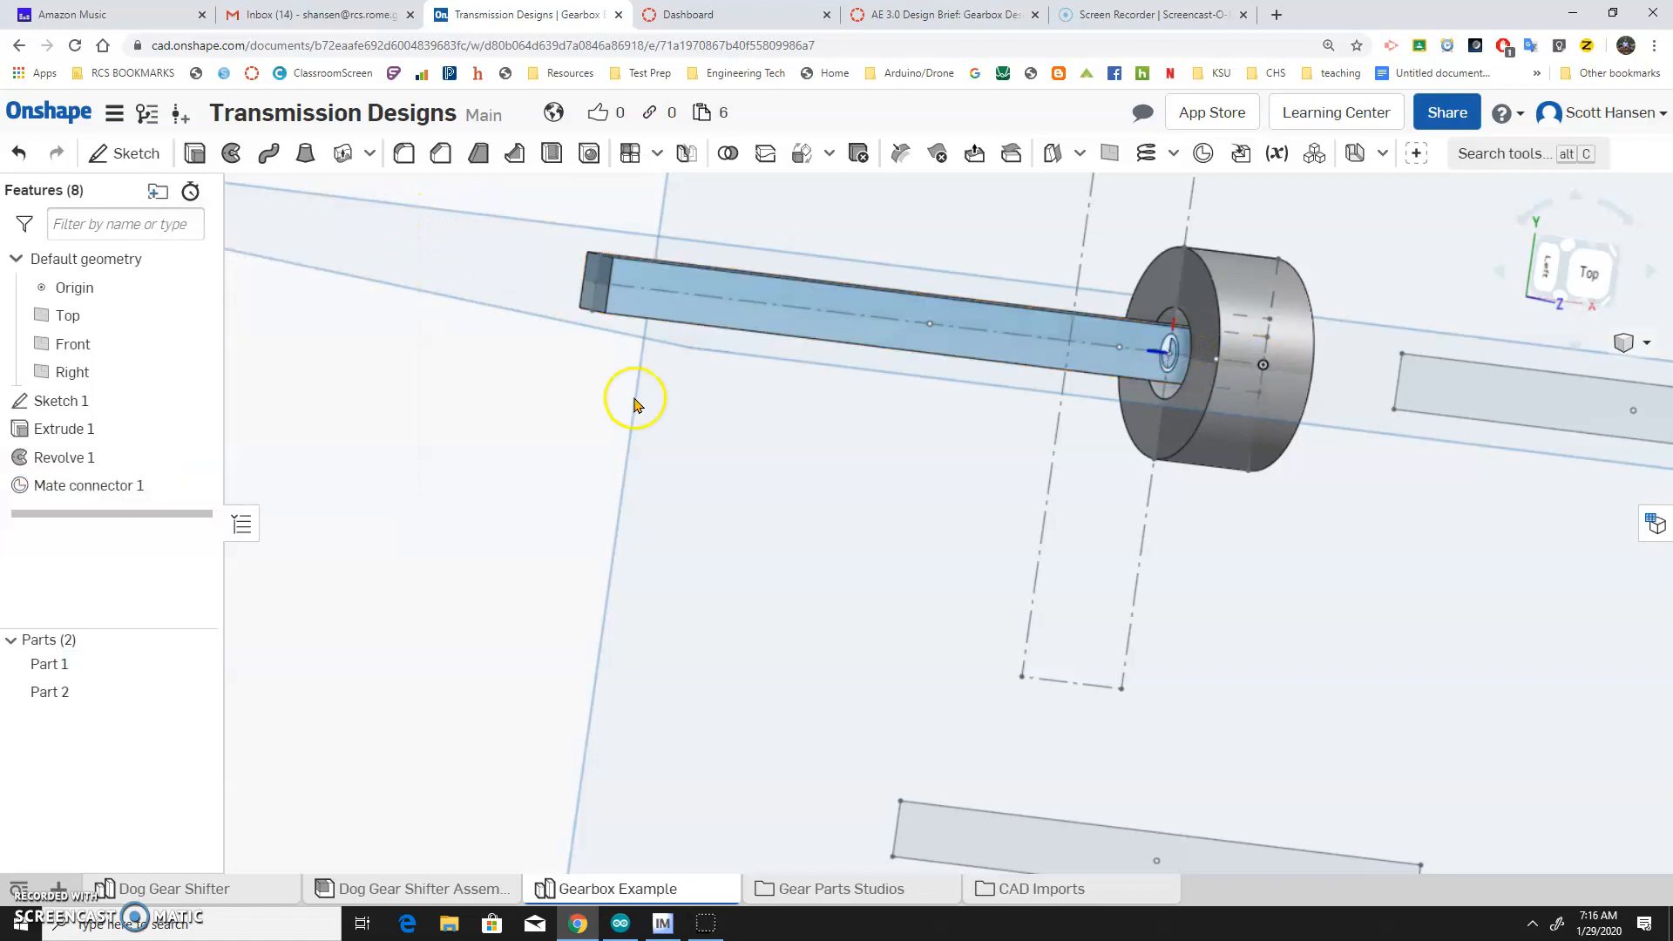
Create a new assembly in the document.
right_drag(819, 549, 779, 529)
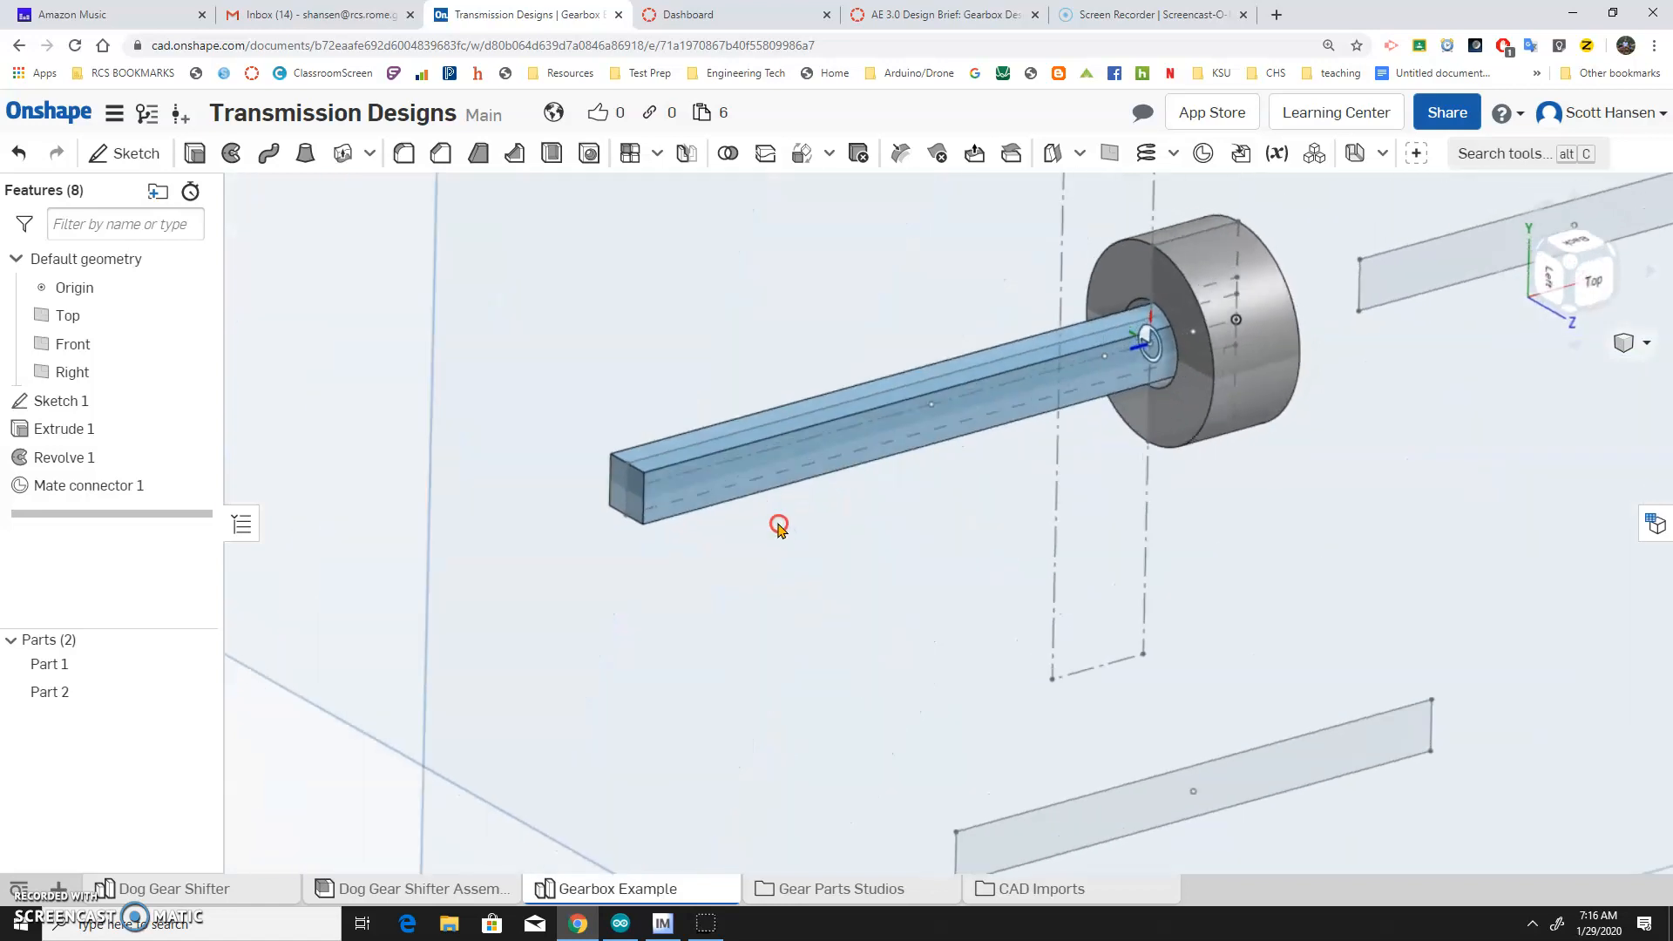
click(58, 889)
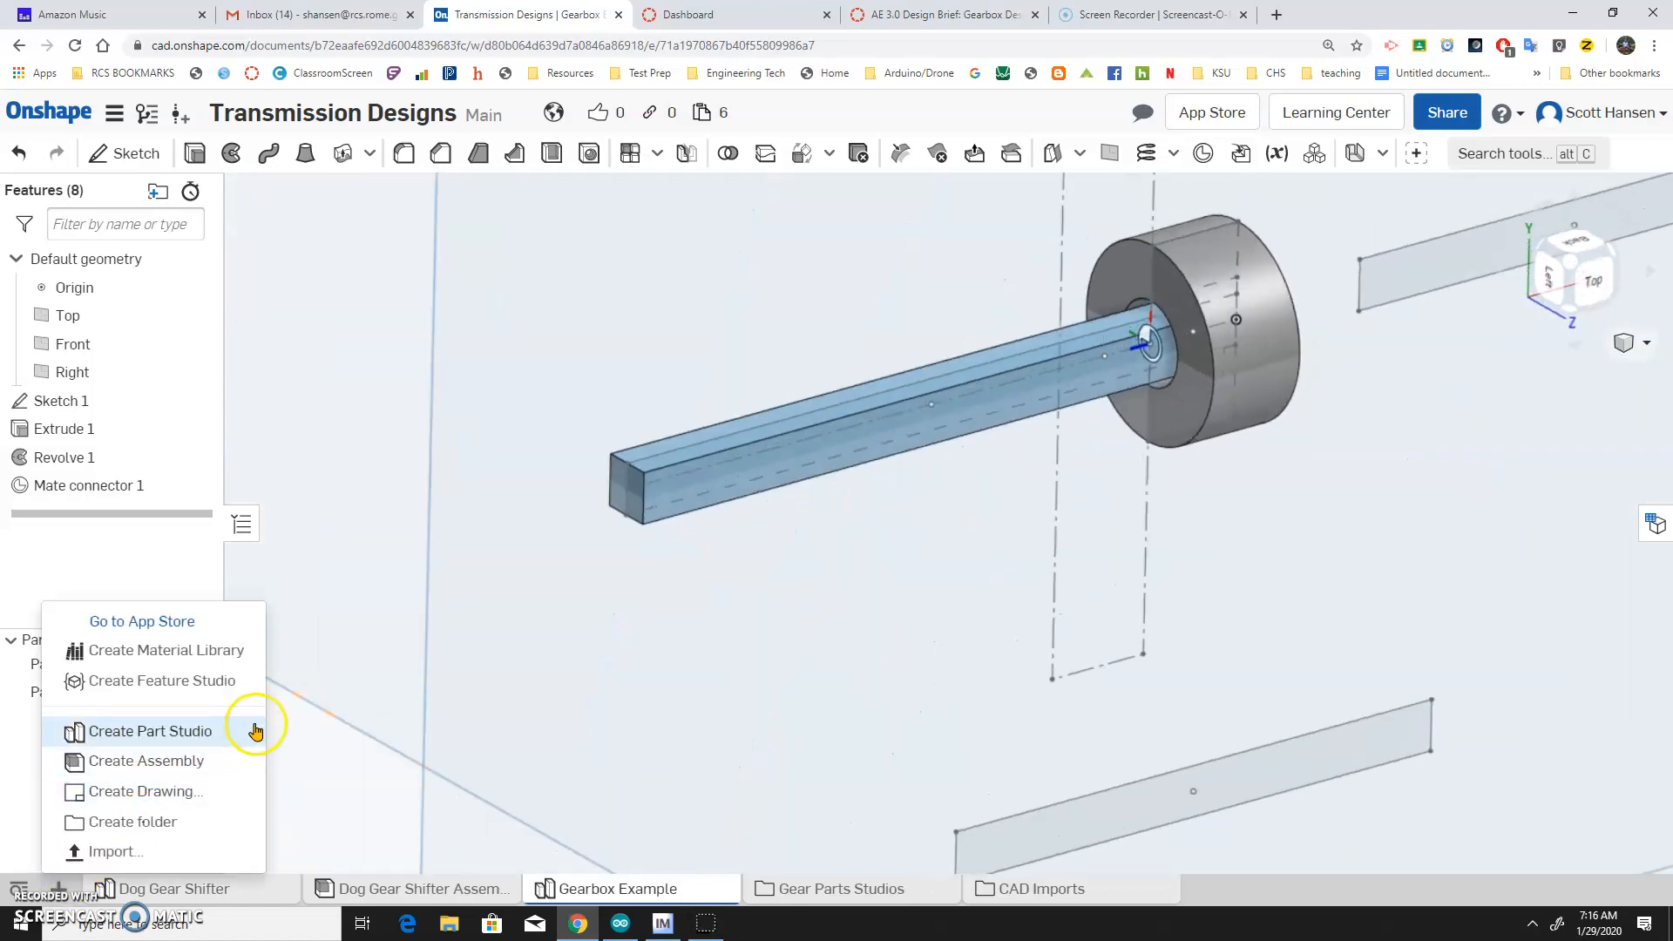
click(148, 758)
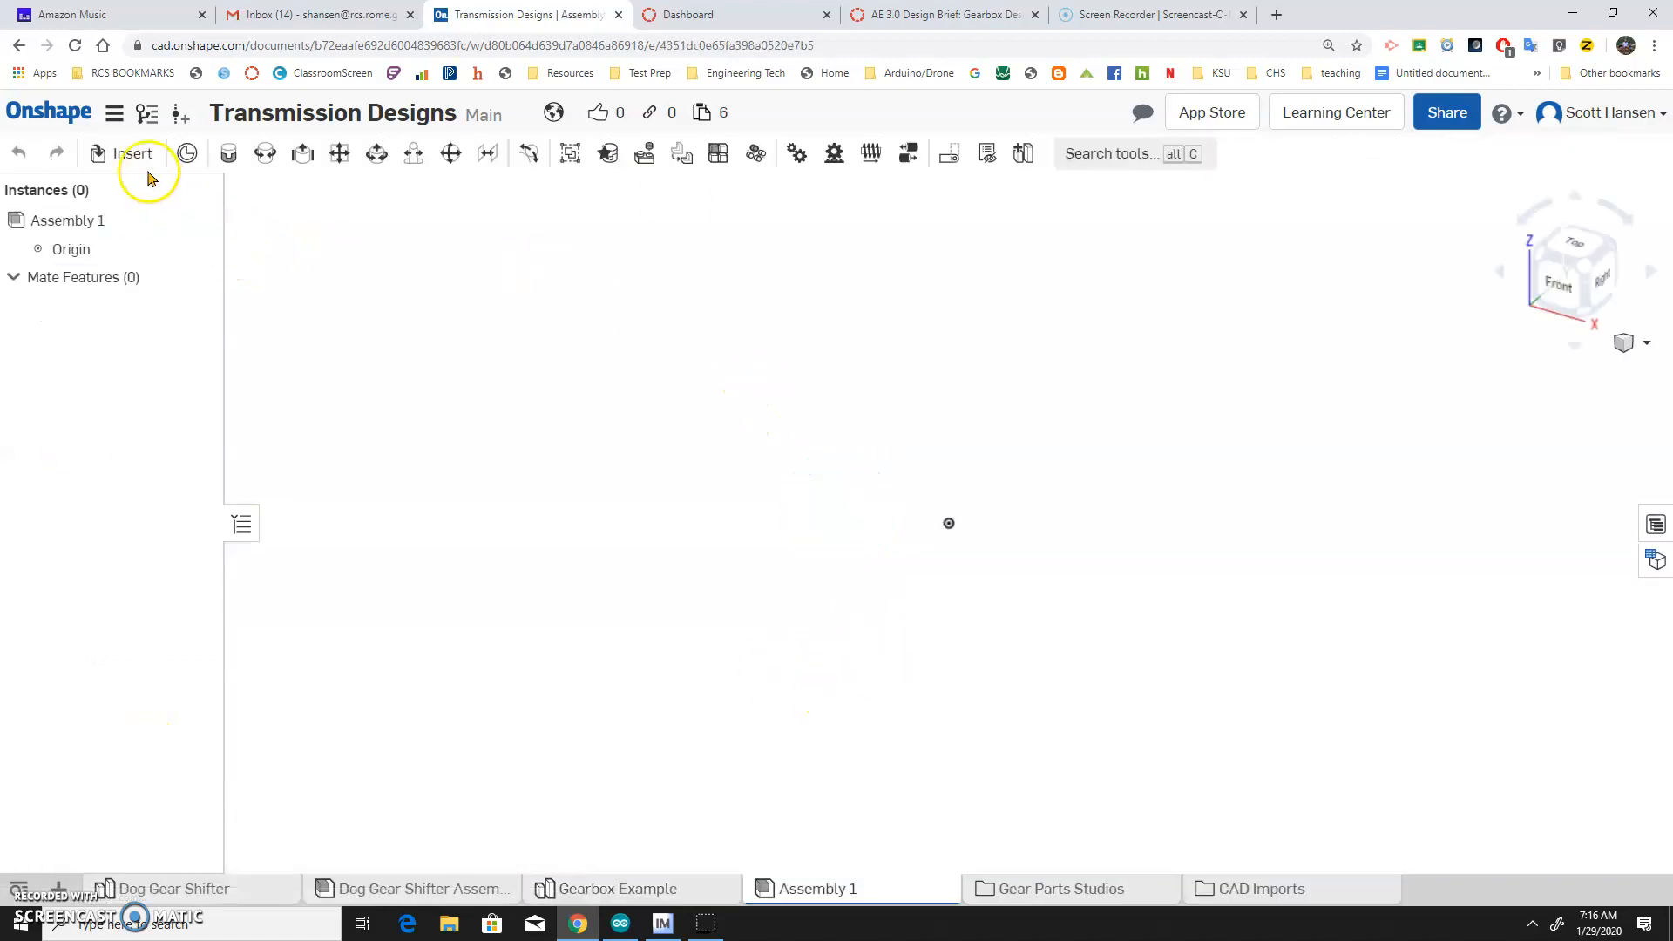
click(122, 153)
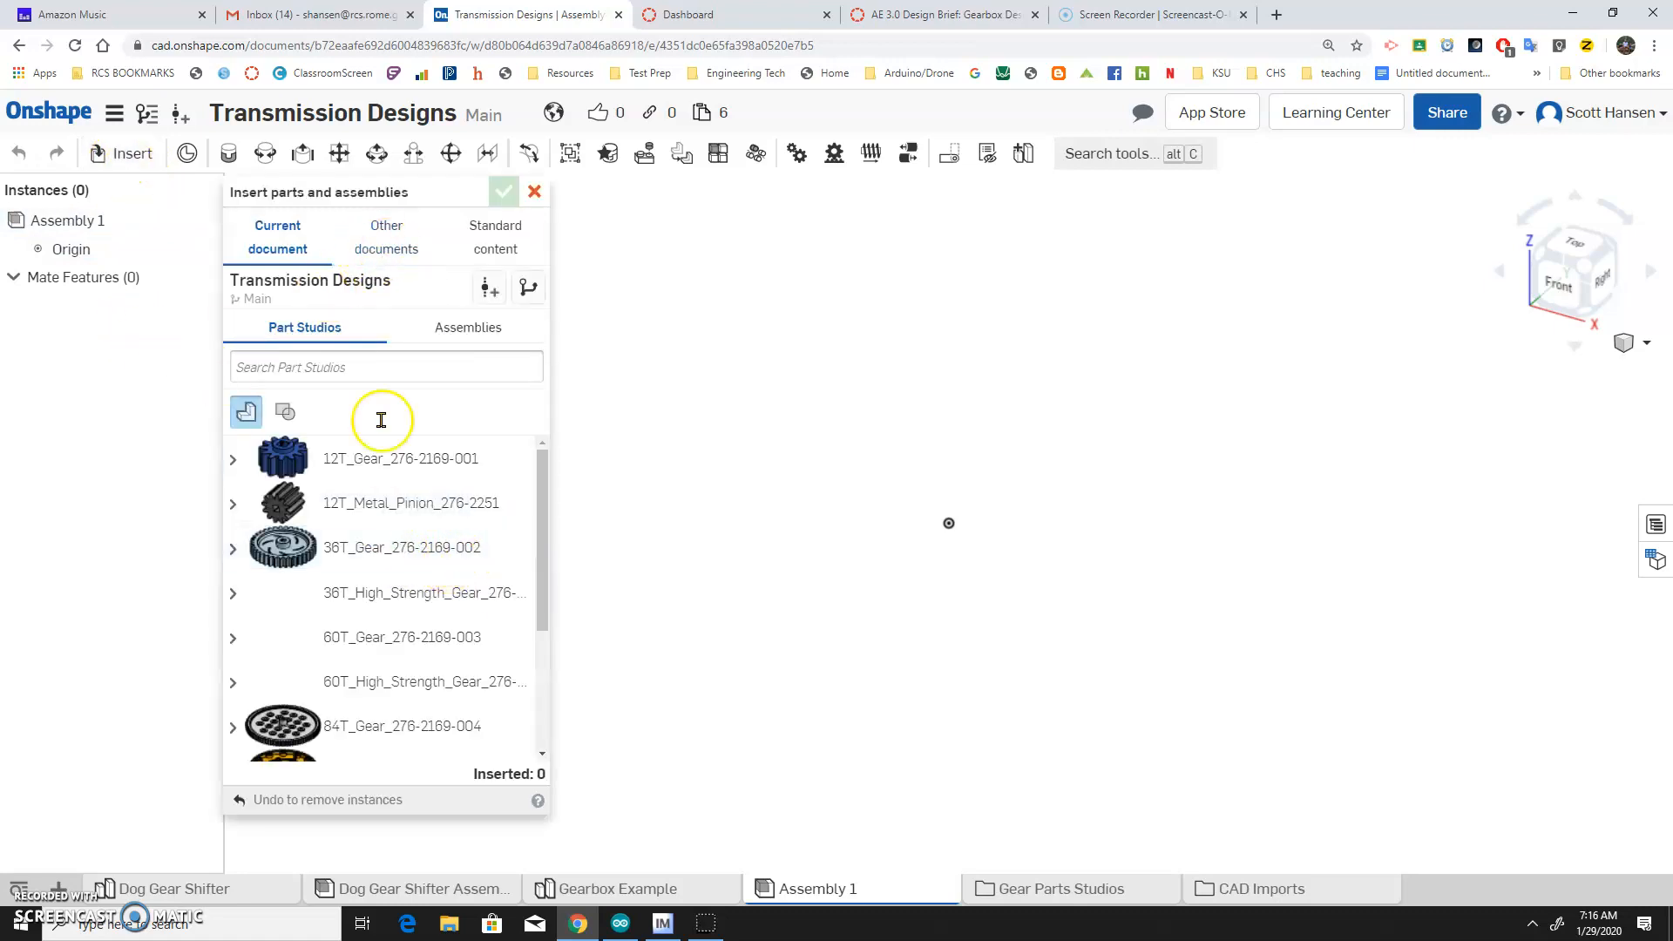
scroll(429, 590, down, 3)
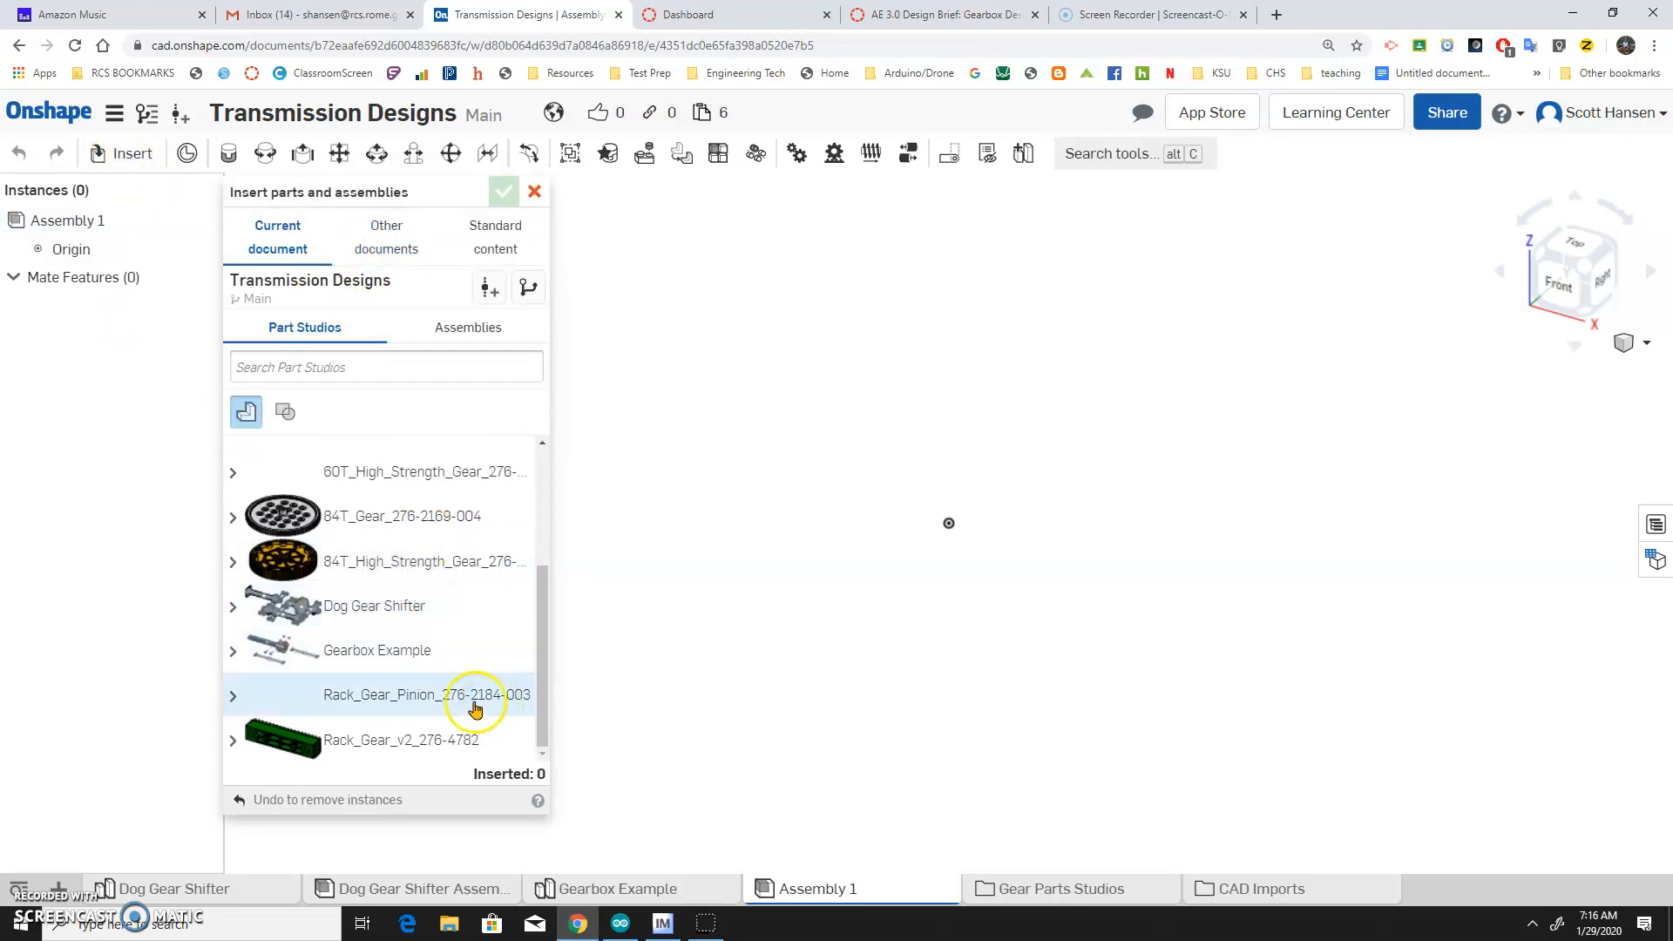
click(375, 652)
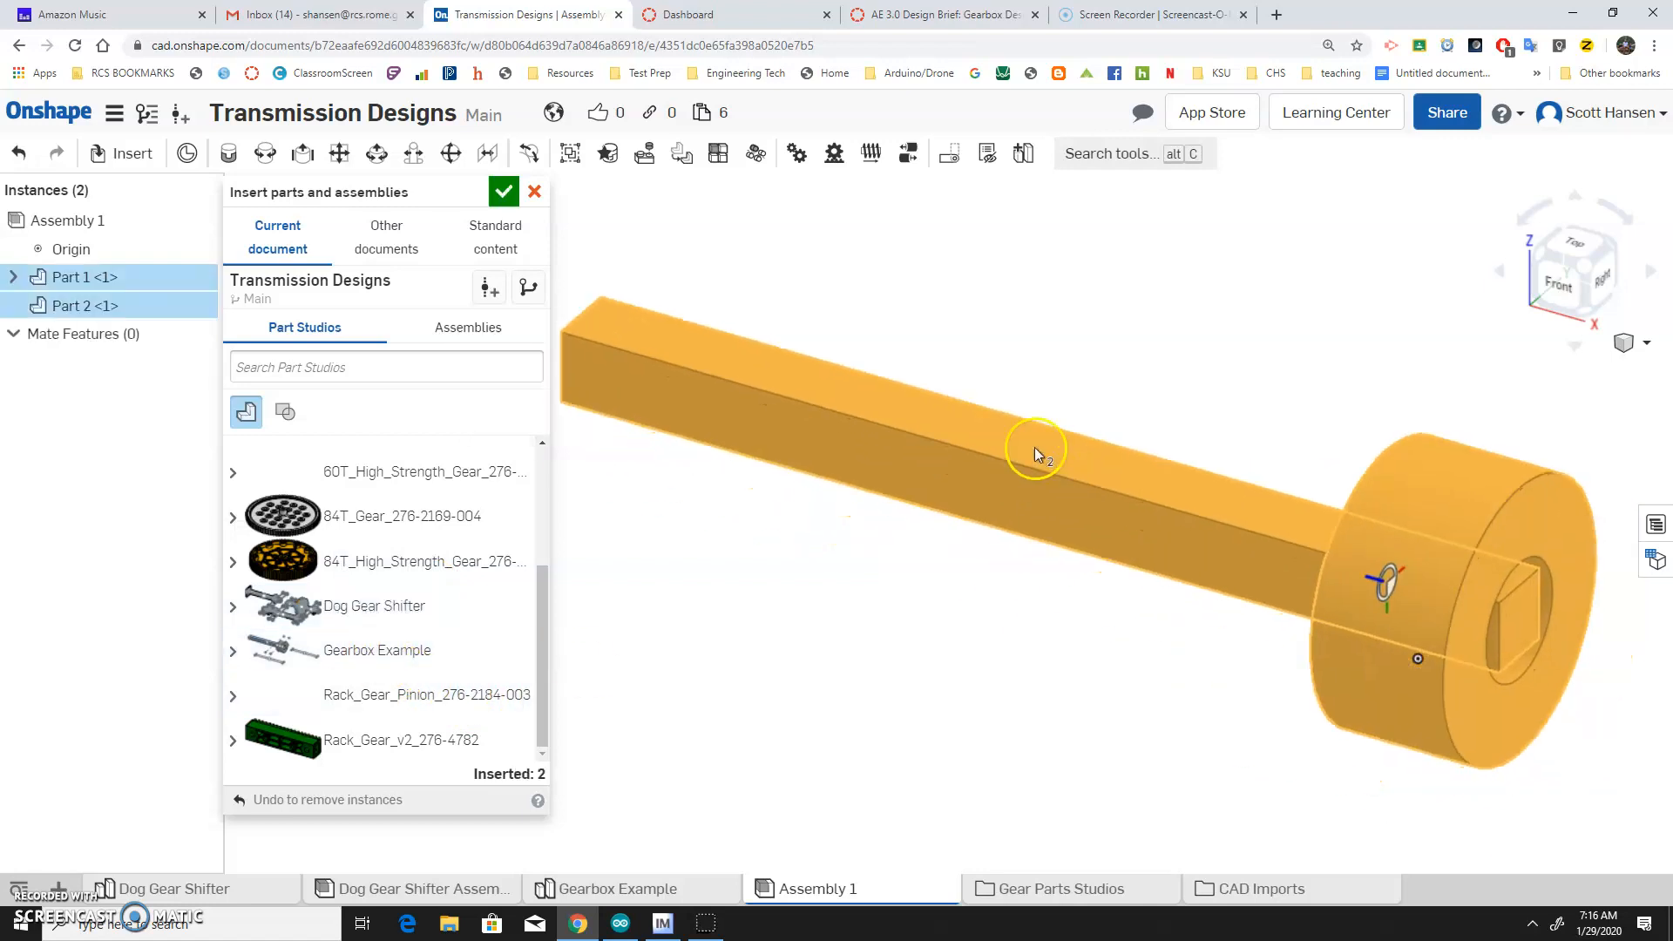
click(1046, 453)
right_drag(1155, 788, 1263, 771)
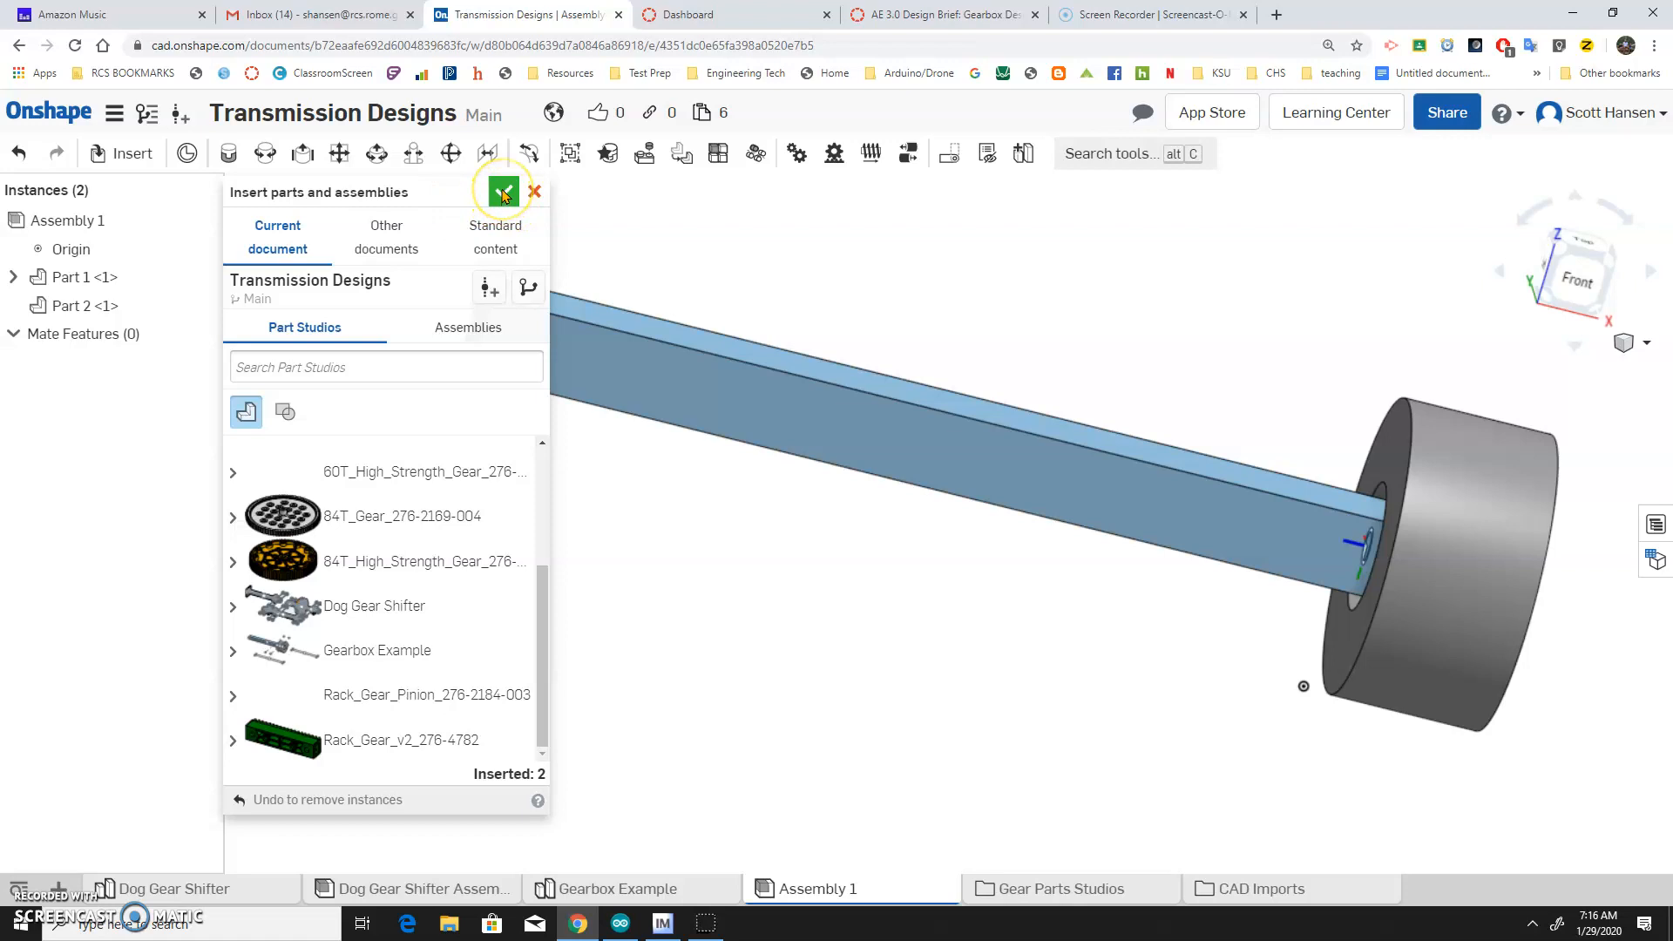
scroll(431, 545, up, 3)
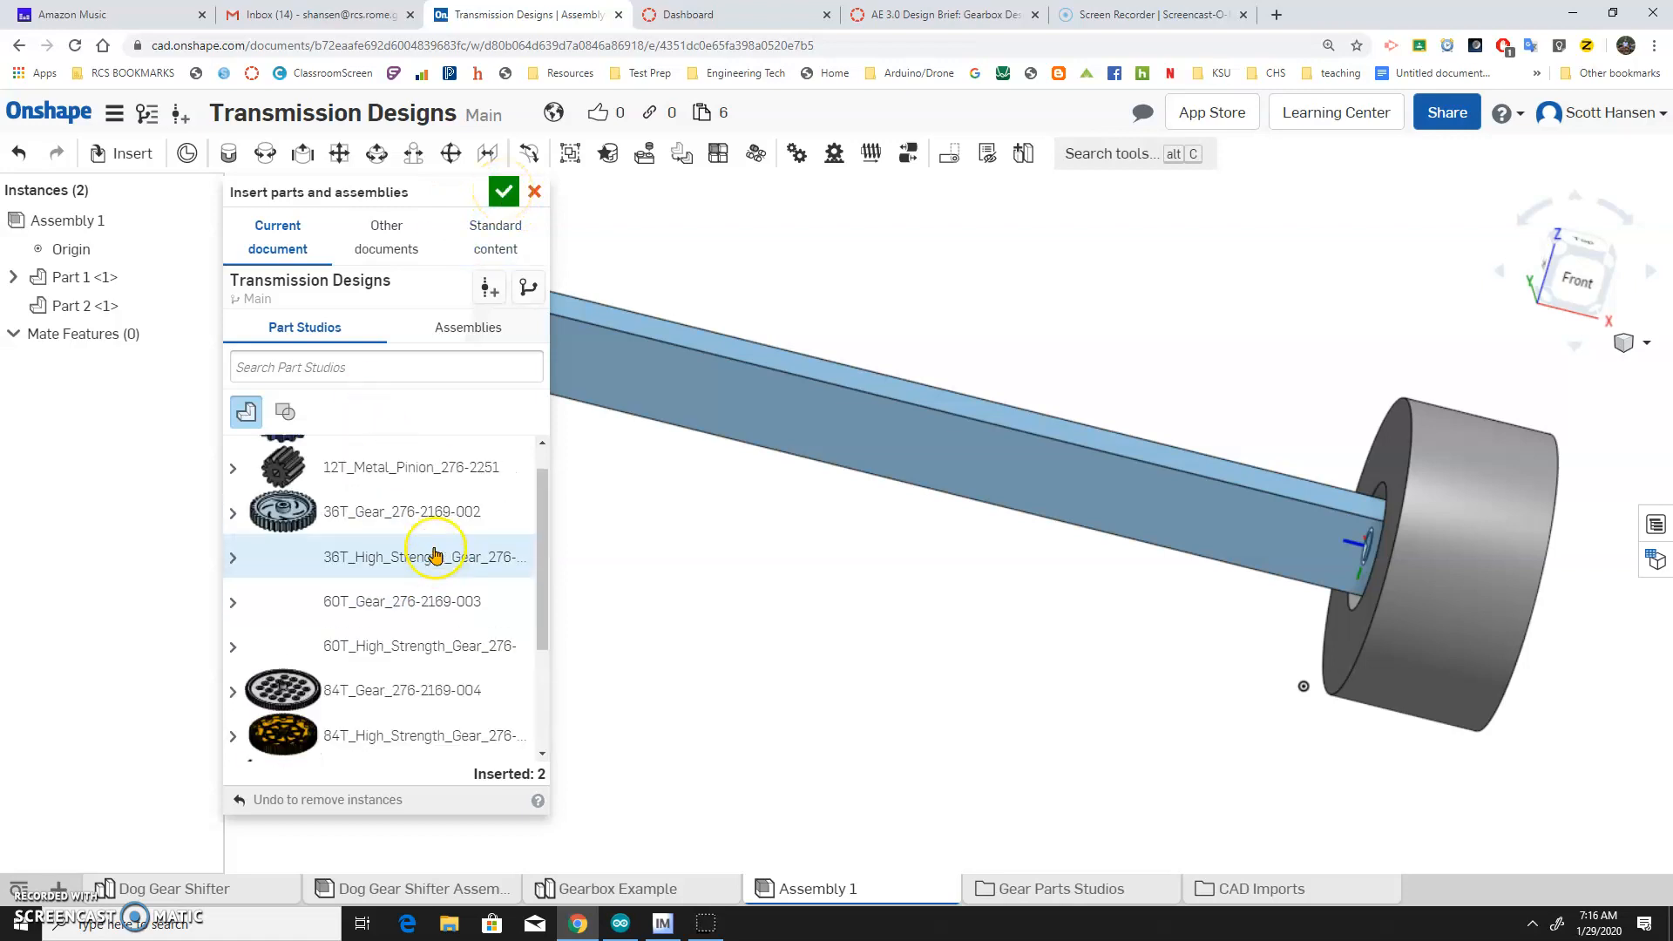
click(421, 555)
click(917, 734)
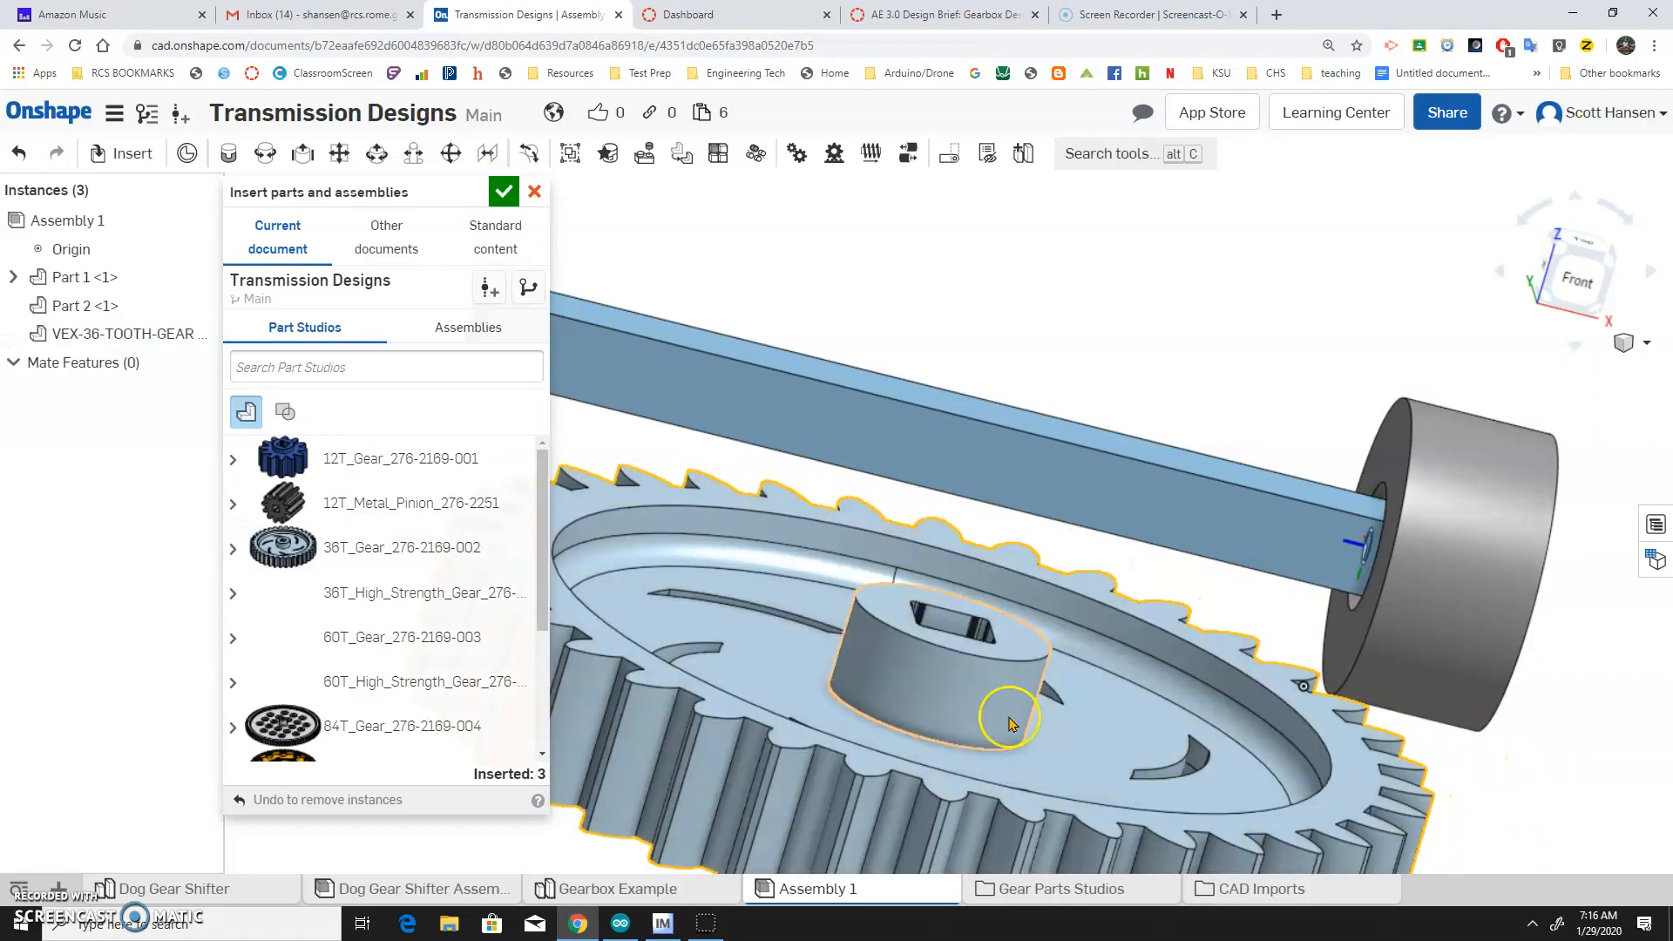
key(Escape)
Insert the Gearbox Example parts and a 36-tooth VEX gear into the assembly.
click(109, 154)
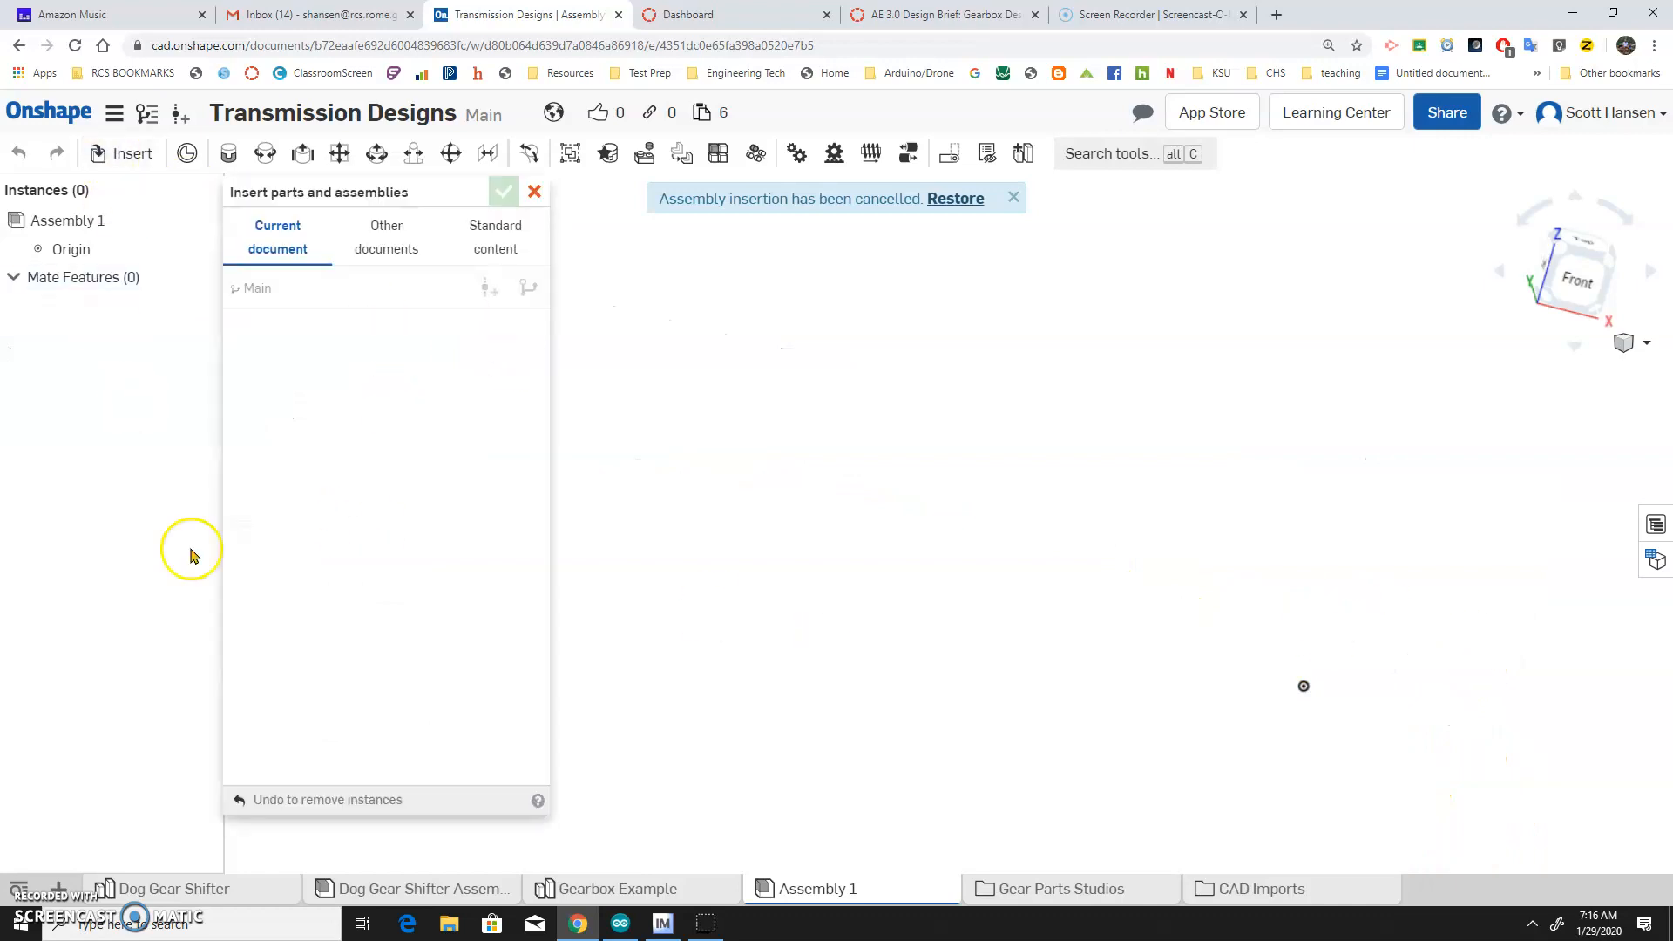
scroll(403, 613, down, 3)
click(378, 647)
click(962, 490)
scroll(349, 567, up, 3)
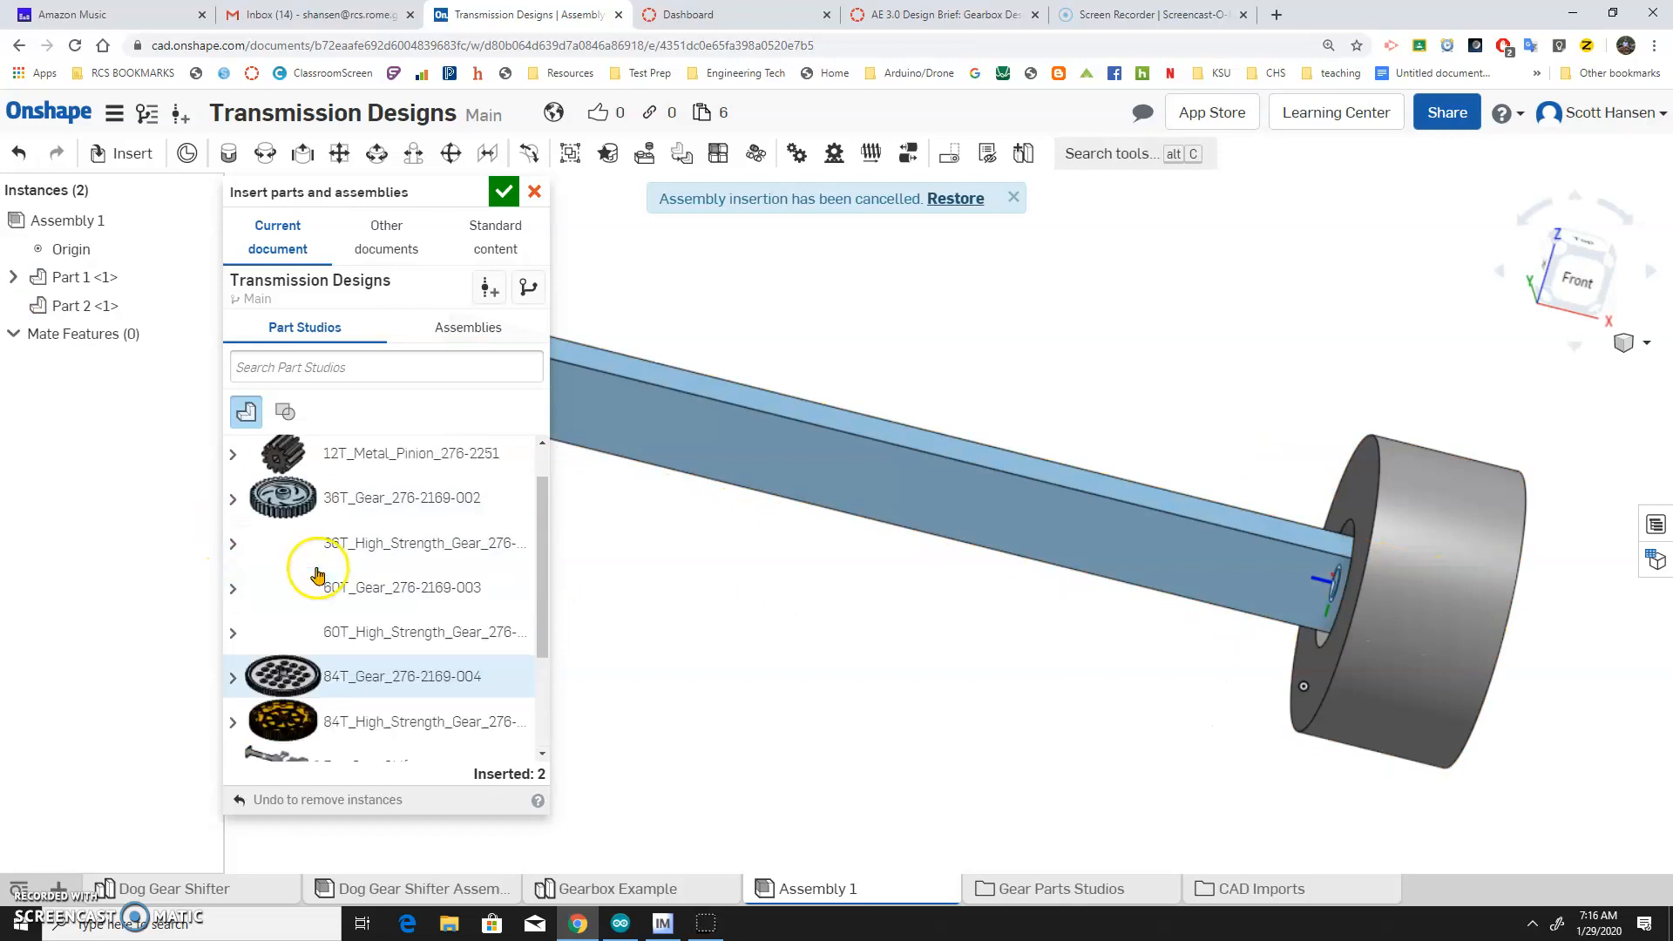
drag(354, 570, 865, 758)
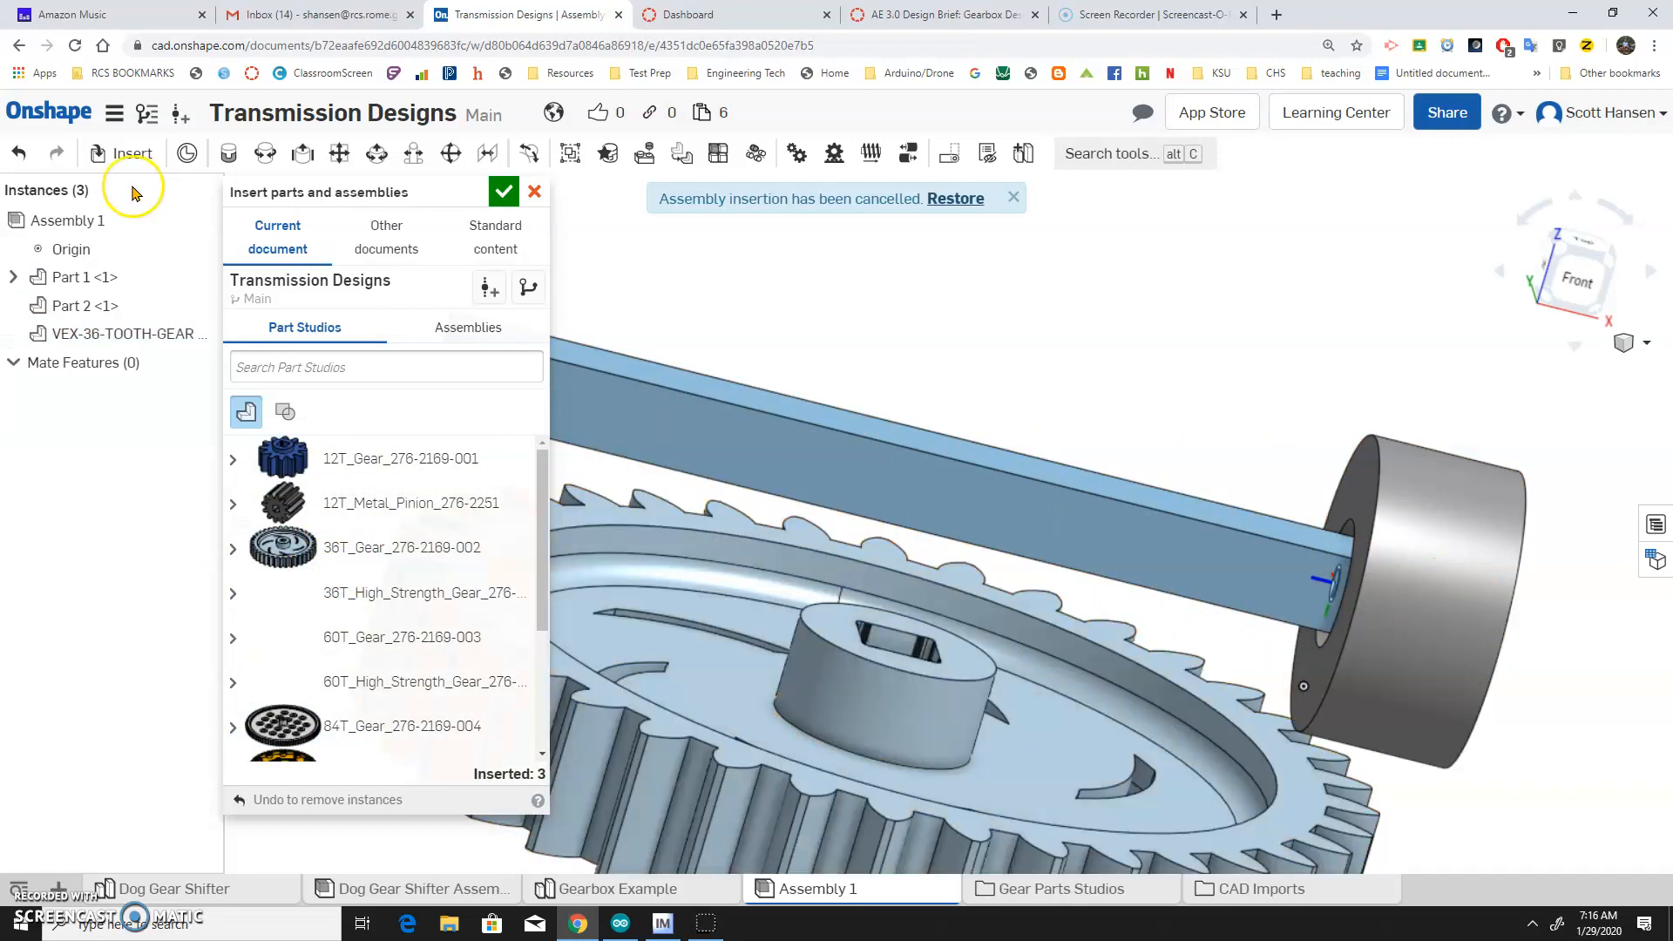
click(504, 191)
Pull the revolved placeholder gear, Part 2, off the shaft and delete it from the assembly.
right_drag(920, 360, 938, 382)
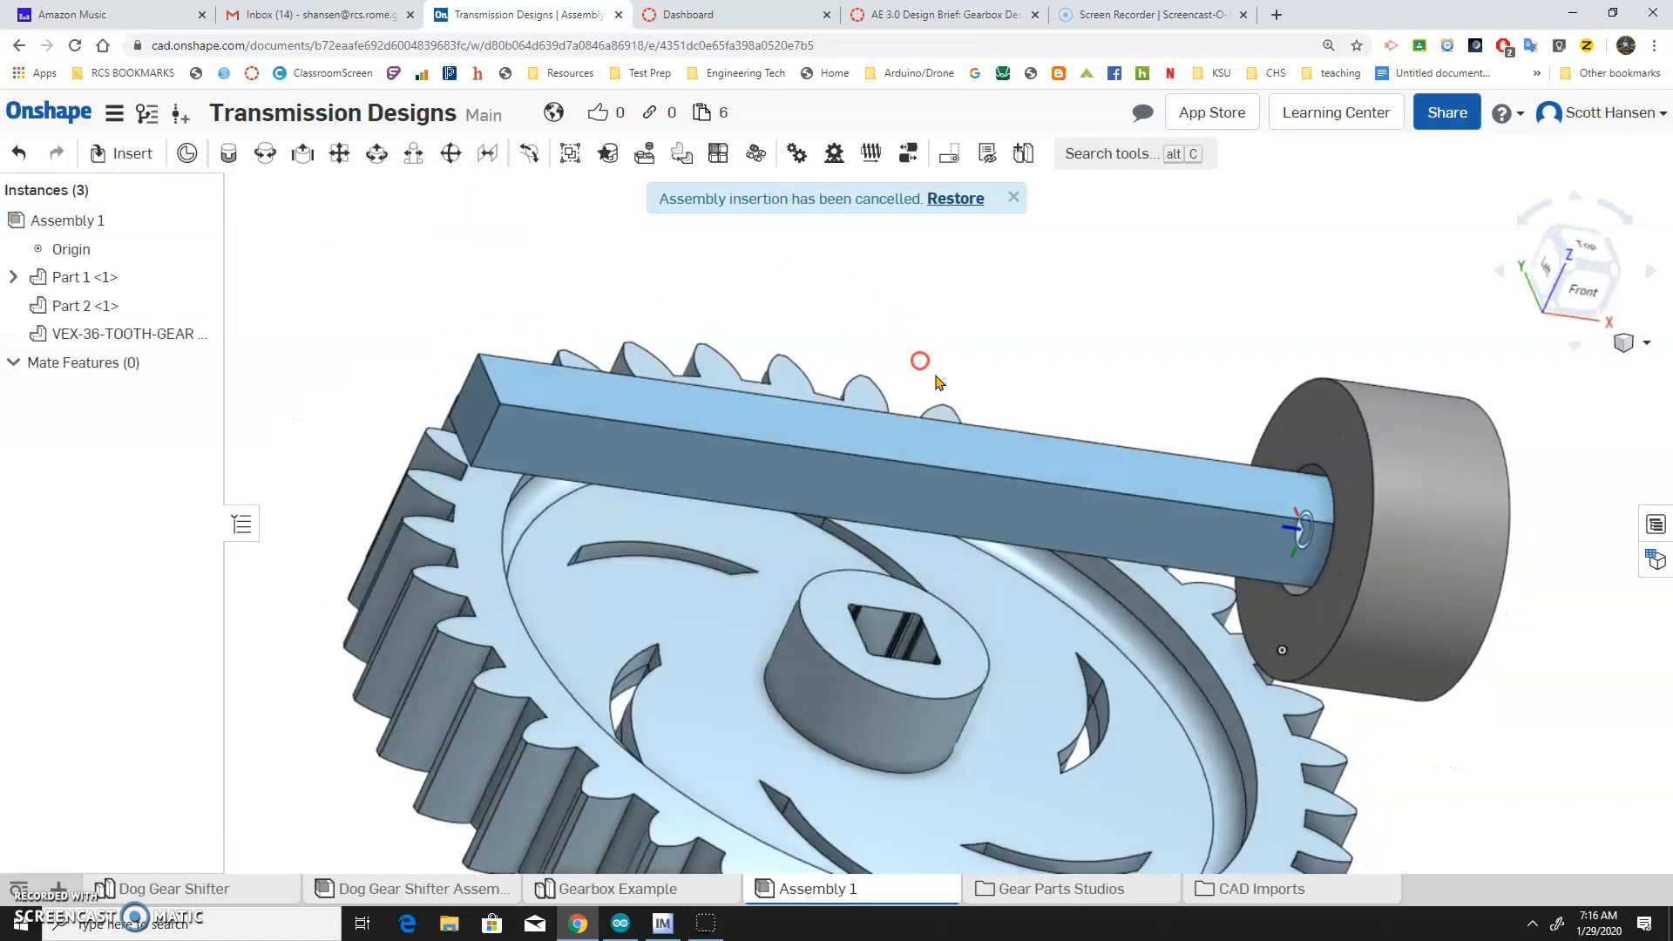
drag(1415, 497, 1204, 251)
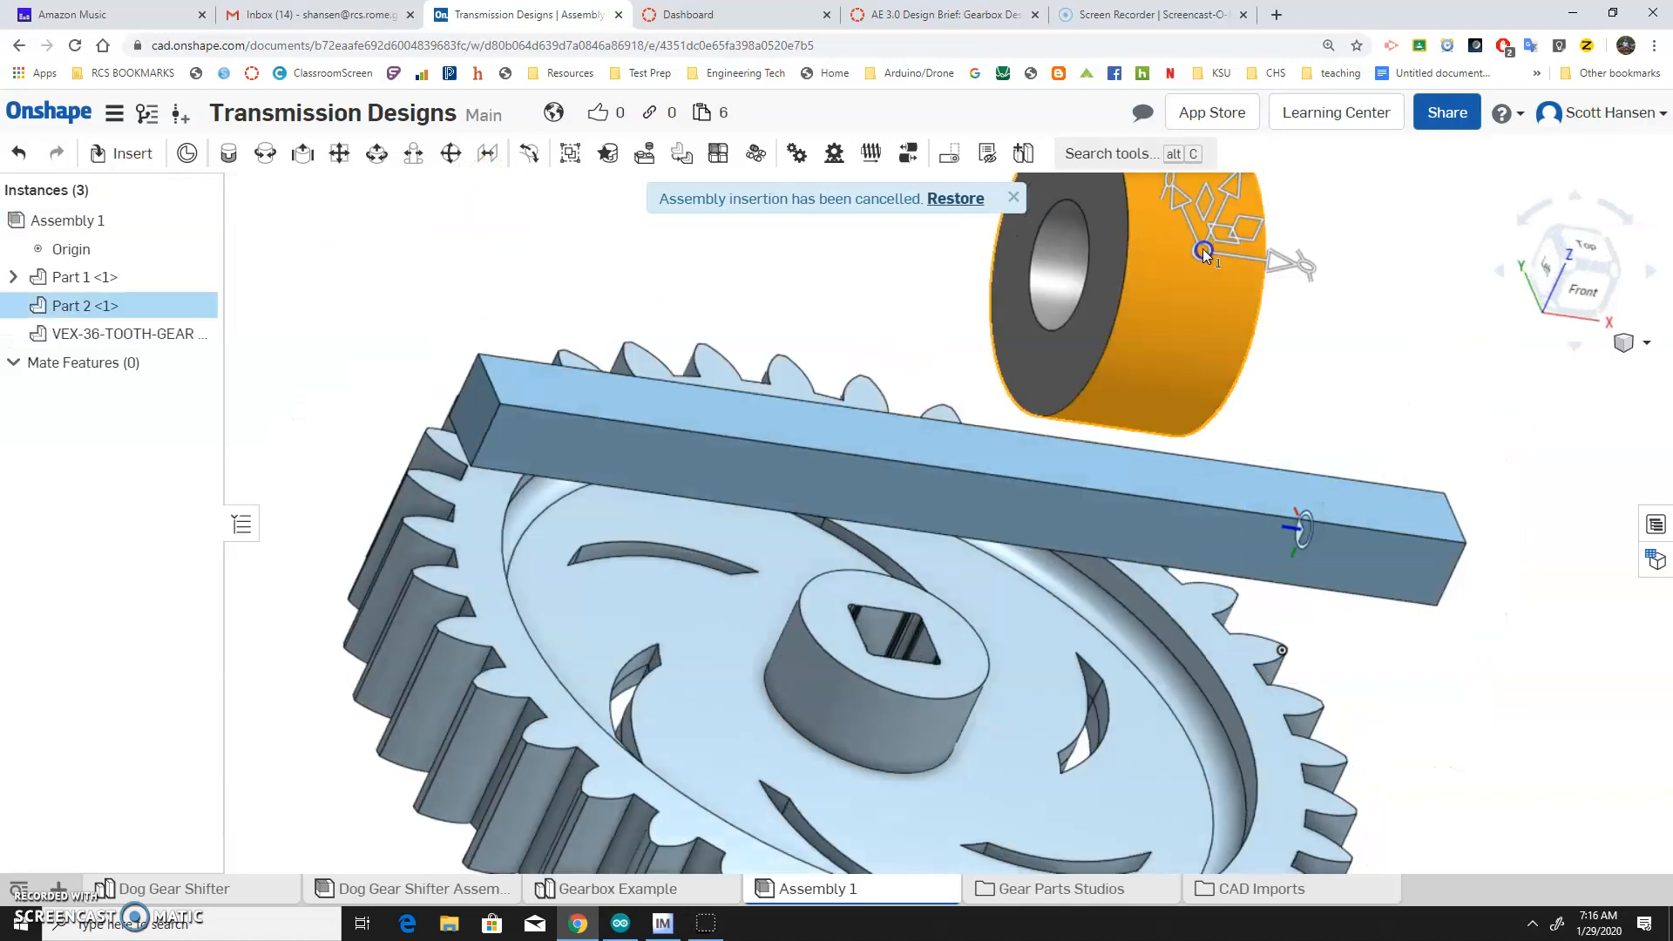
key(Delete)
Add a fastened mate joining the center of the 36-tooth gear's square bore on the hub face to the shaft's mate connector.
right_drag(1180, 321, 1113, 269)
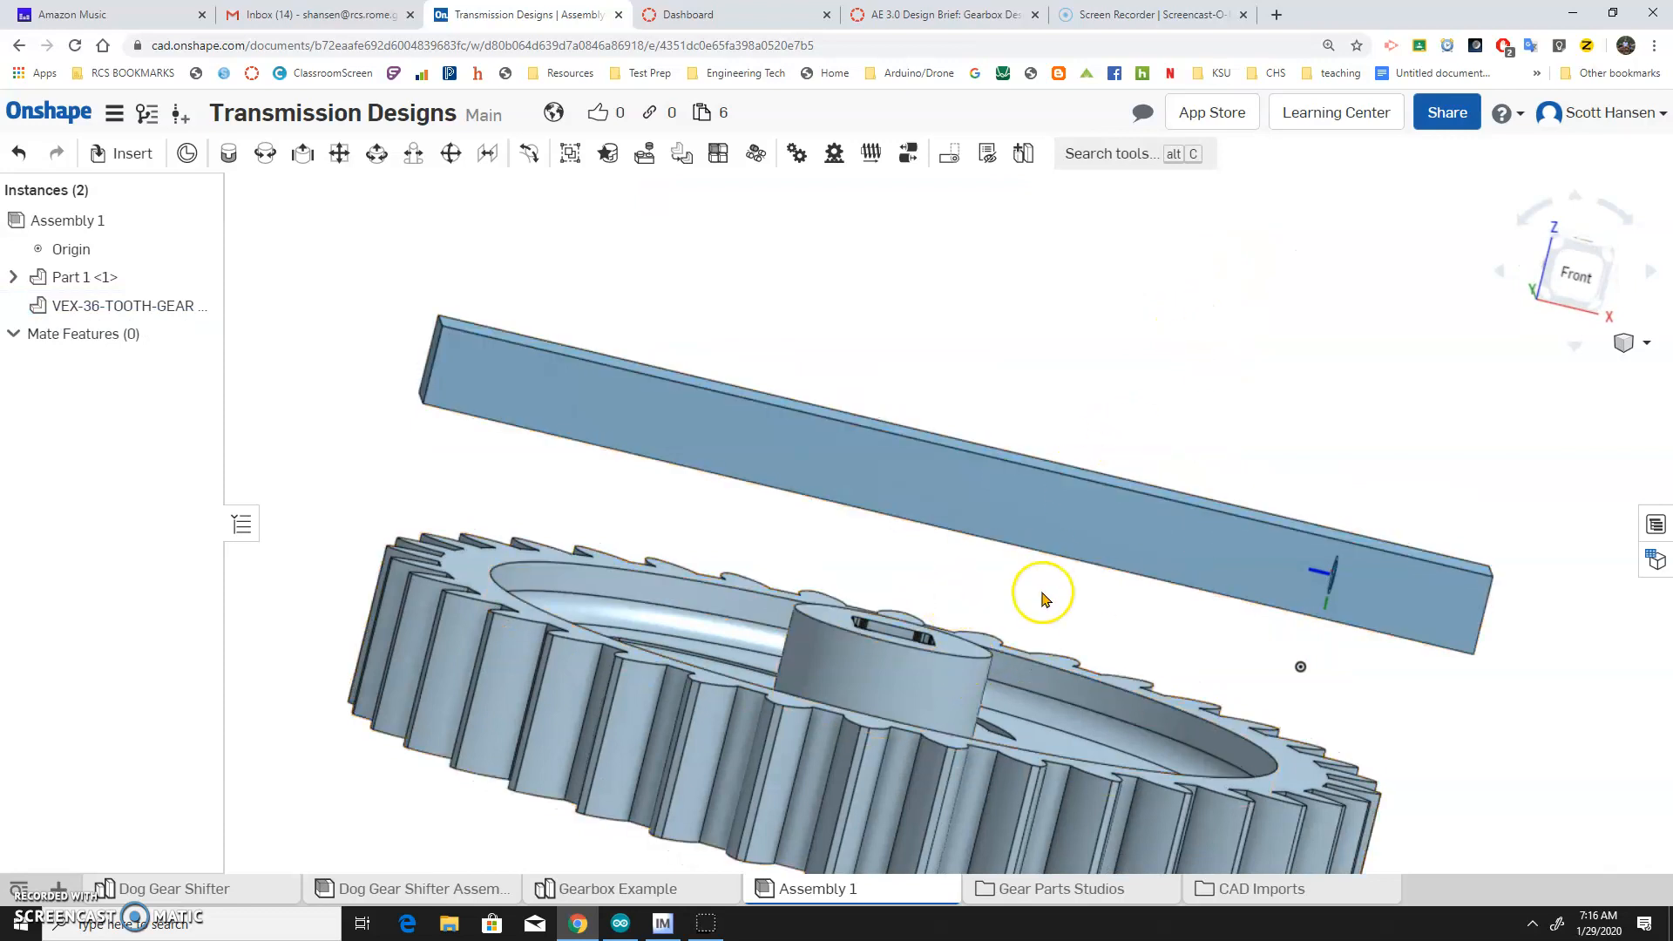
click(231, 162)
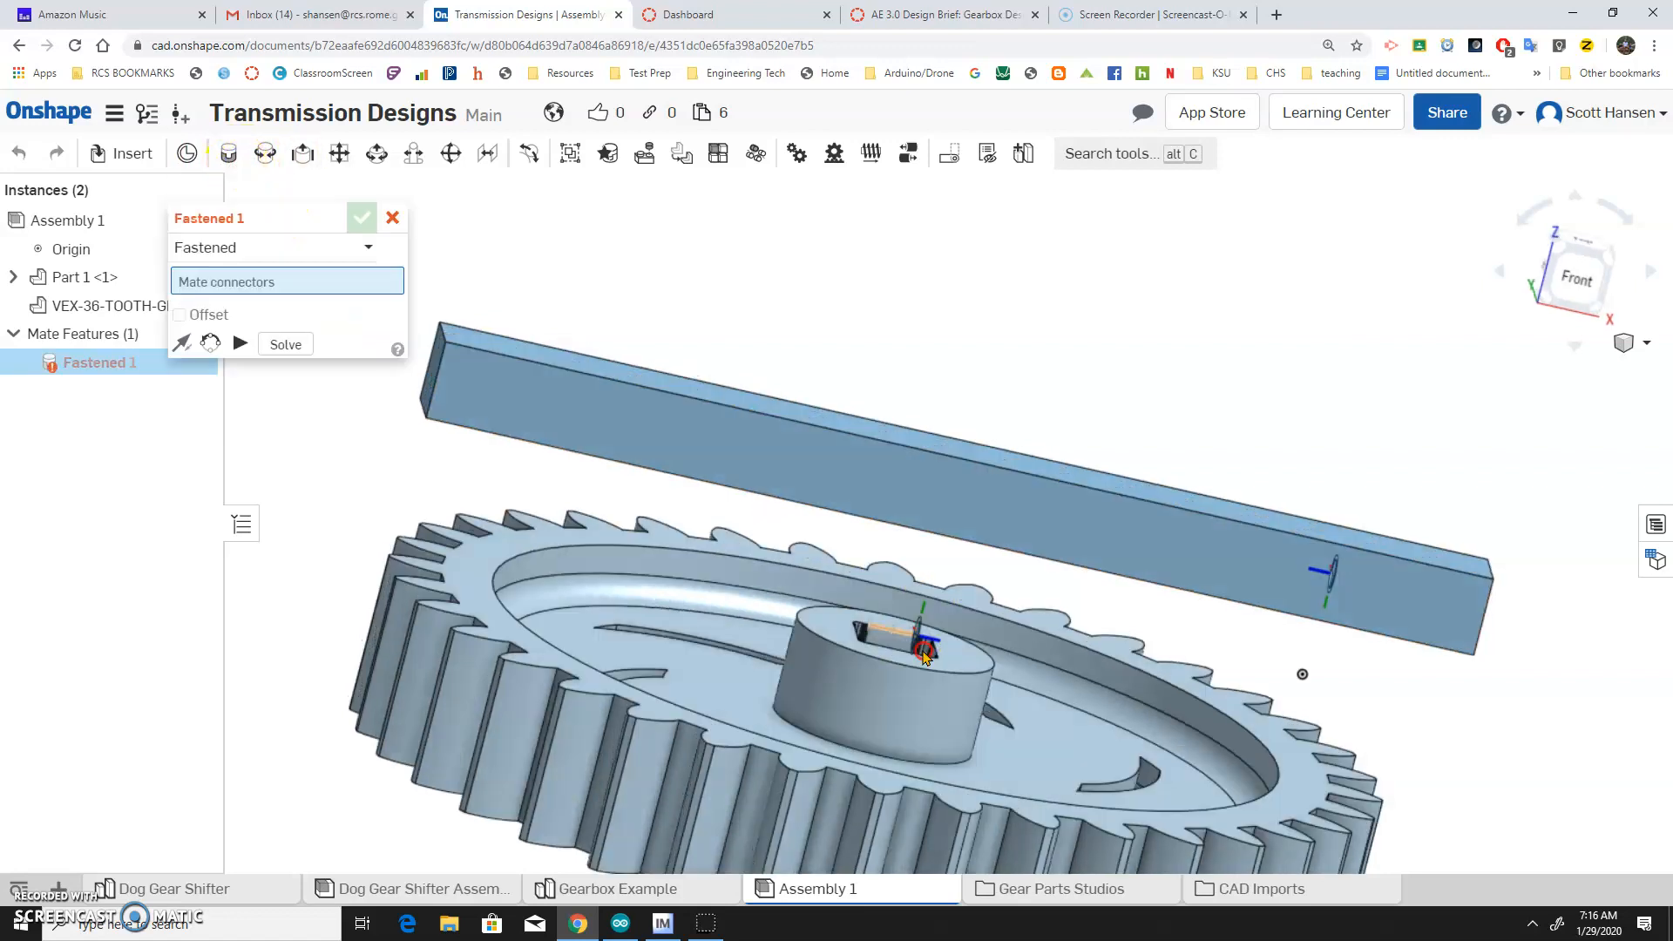
right_drag(925, 657, 910, 723)
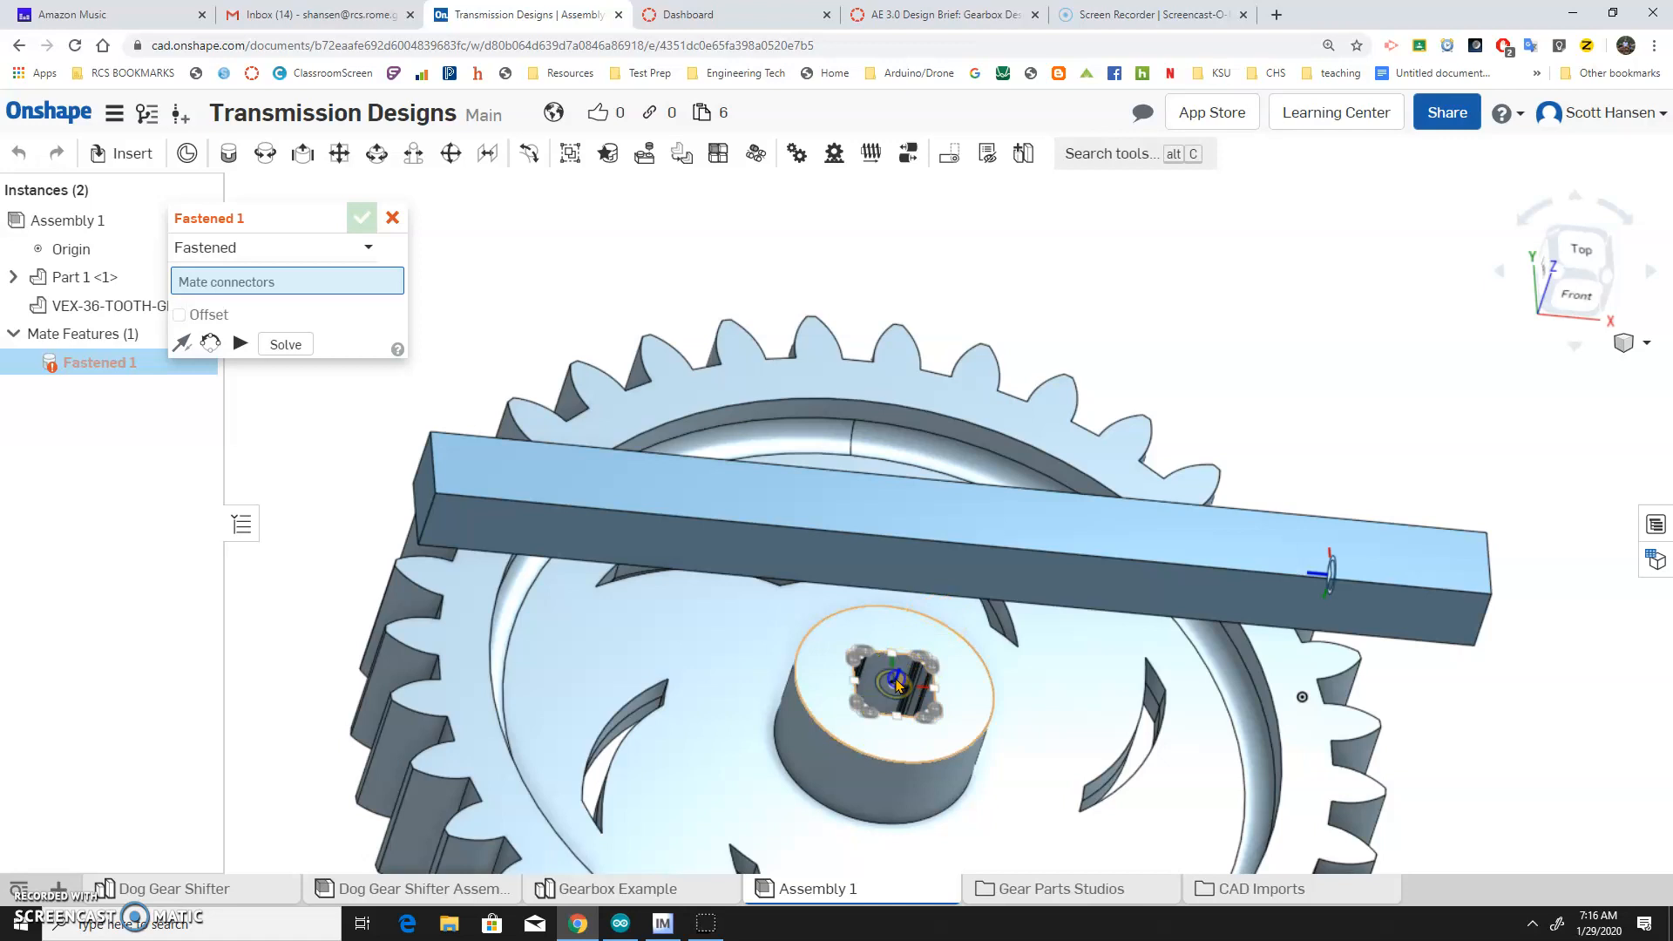
click(898, 684)
click(1326, 572)
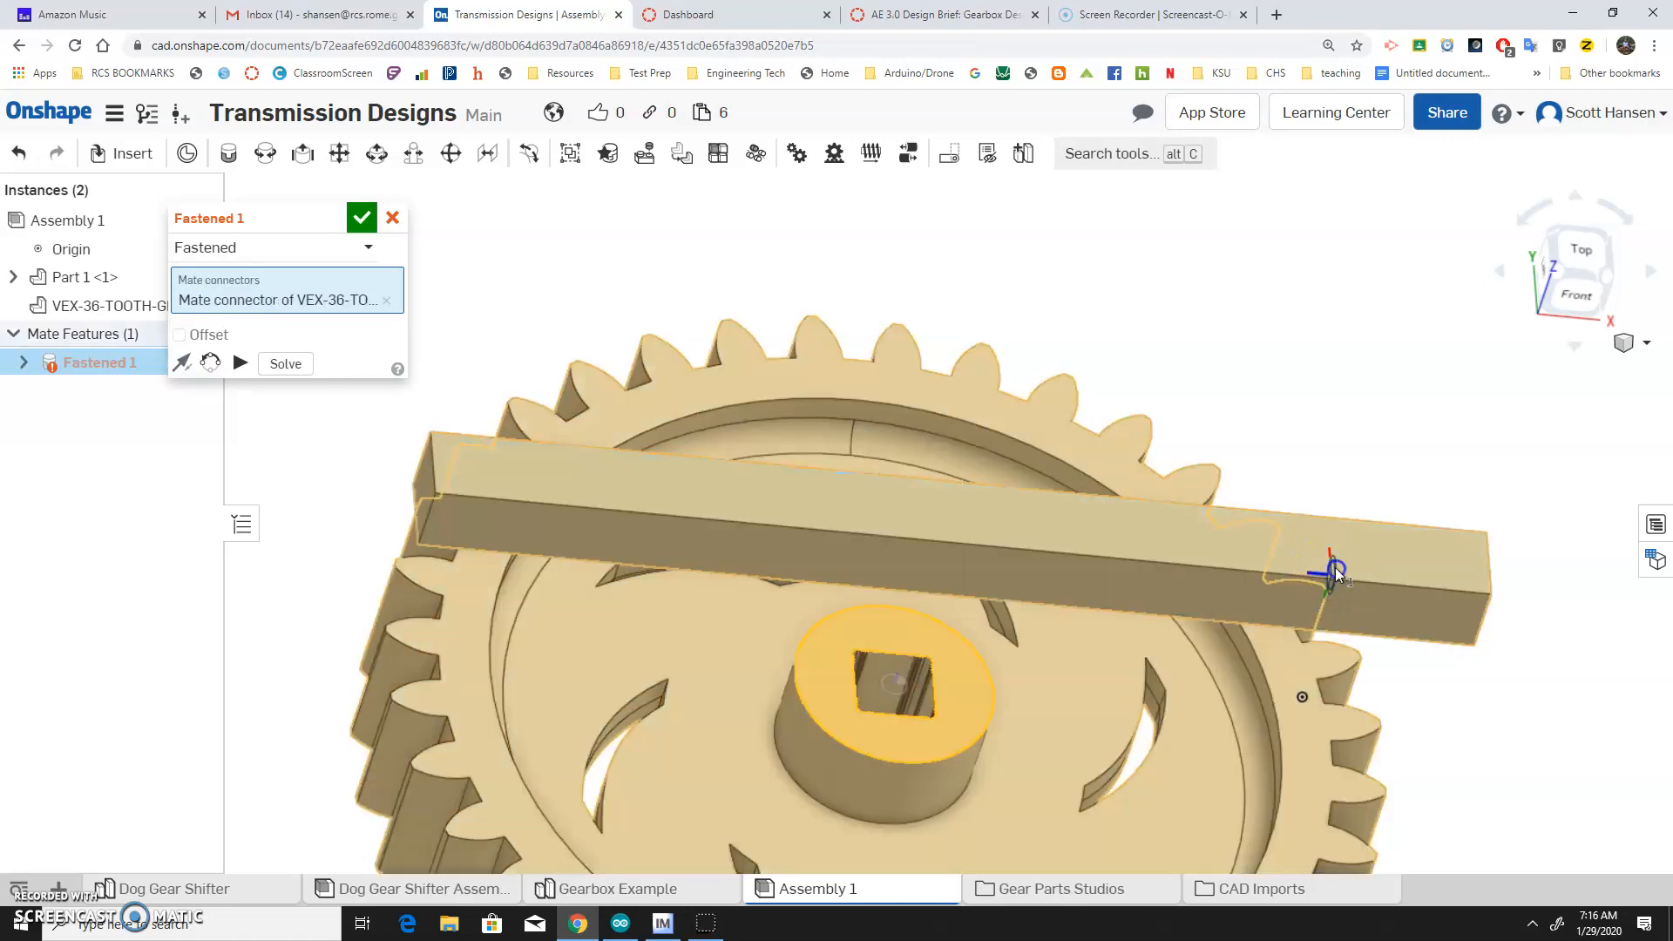
click(1336, 574)
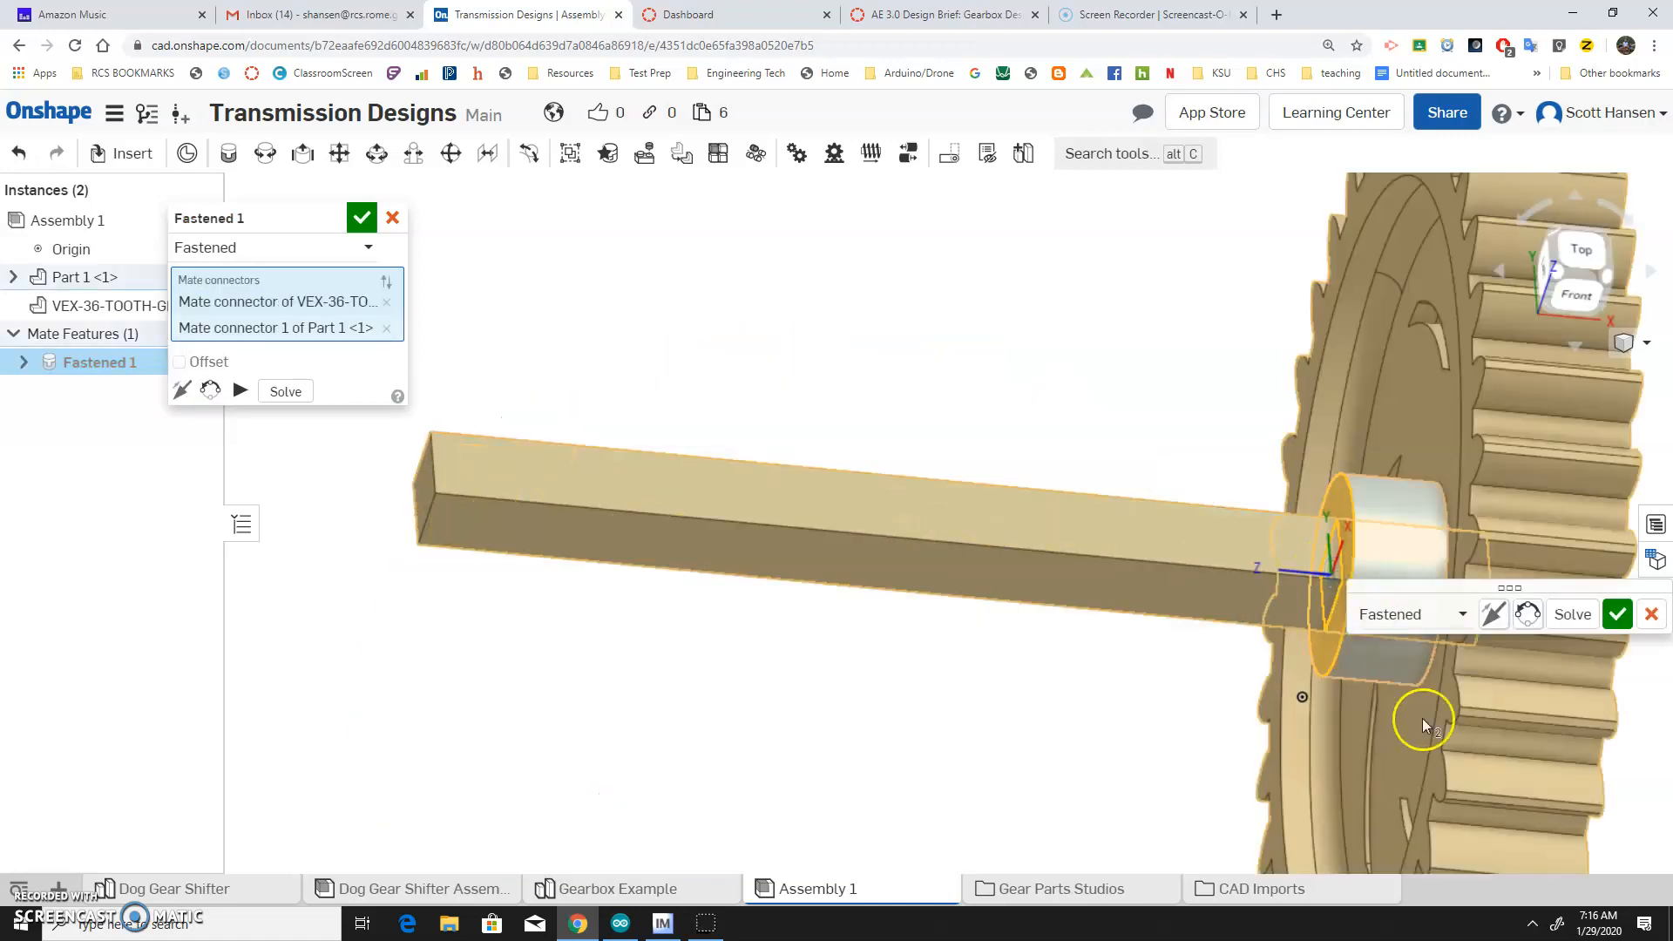
Flip the fastened mate's primary axis to reverse the gear on the shaft, accept the mate, and leave the mate command.
click(1495, 625)
right_drag(1334, 683, 1394, 662)
click(1616, 614)
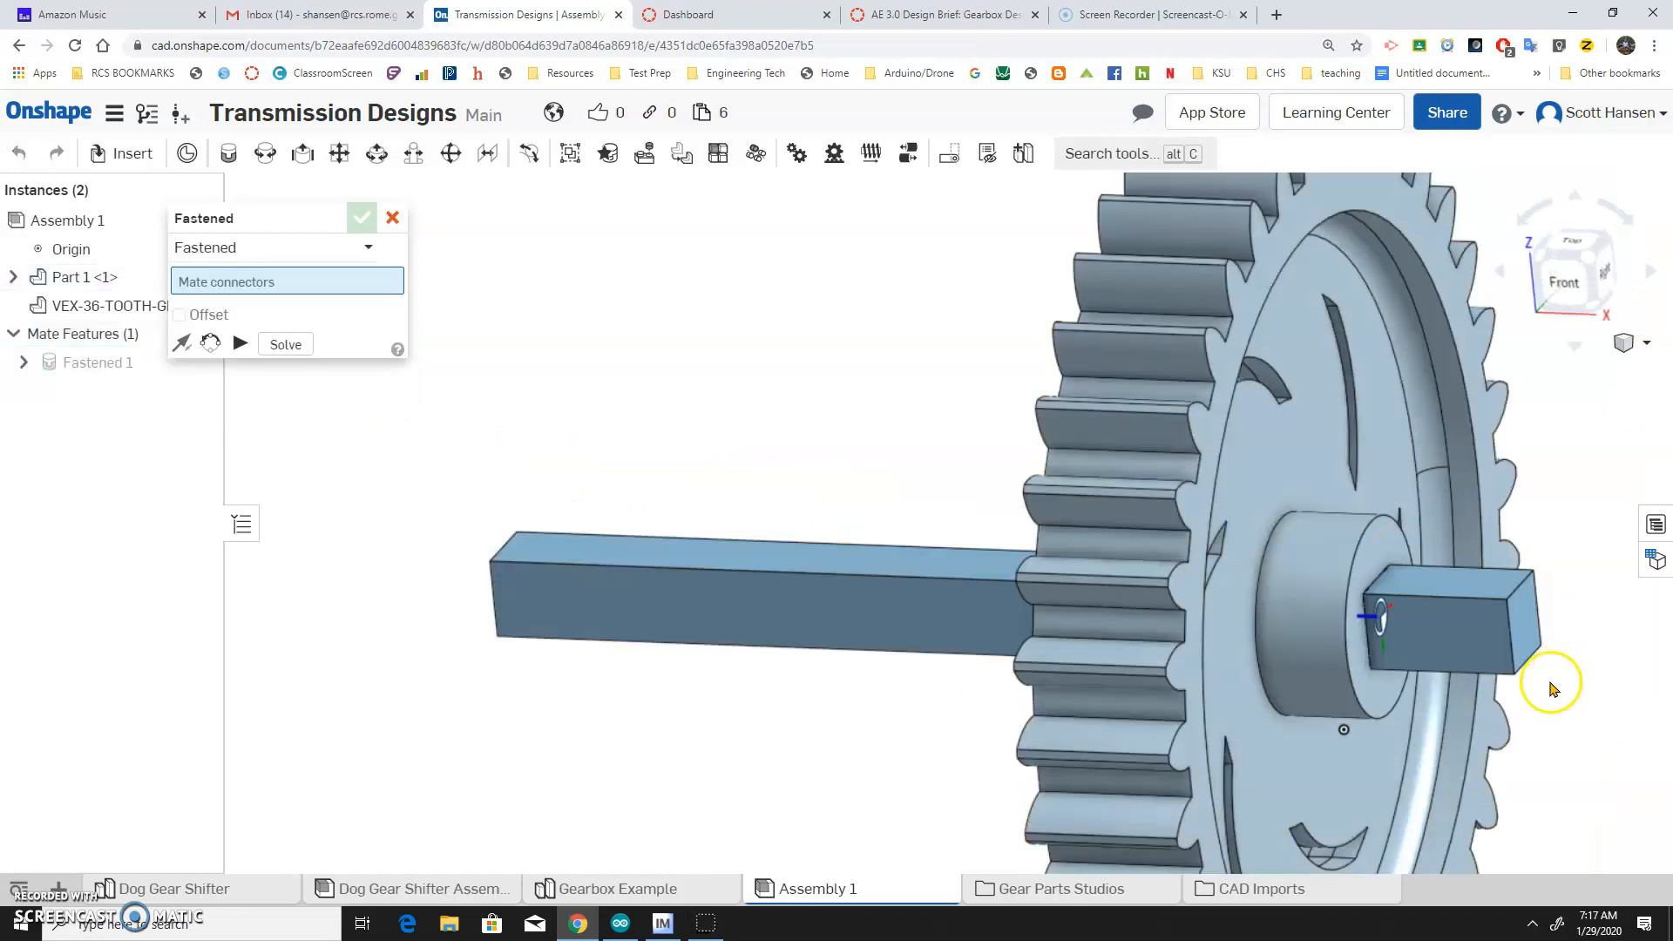
scroll(1539, 698, down, 5)
scroll(1560, 739, down, 3)
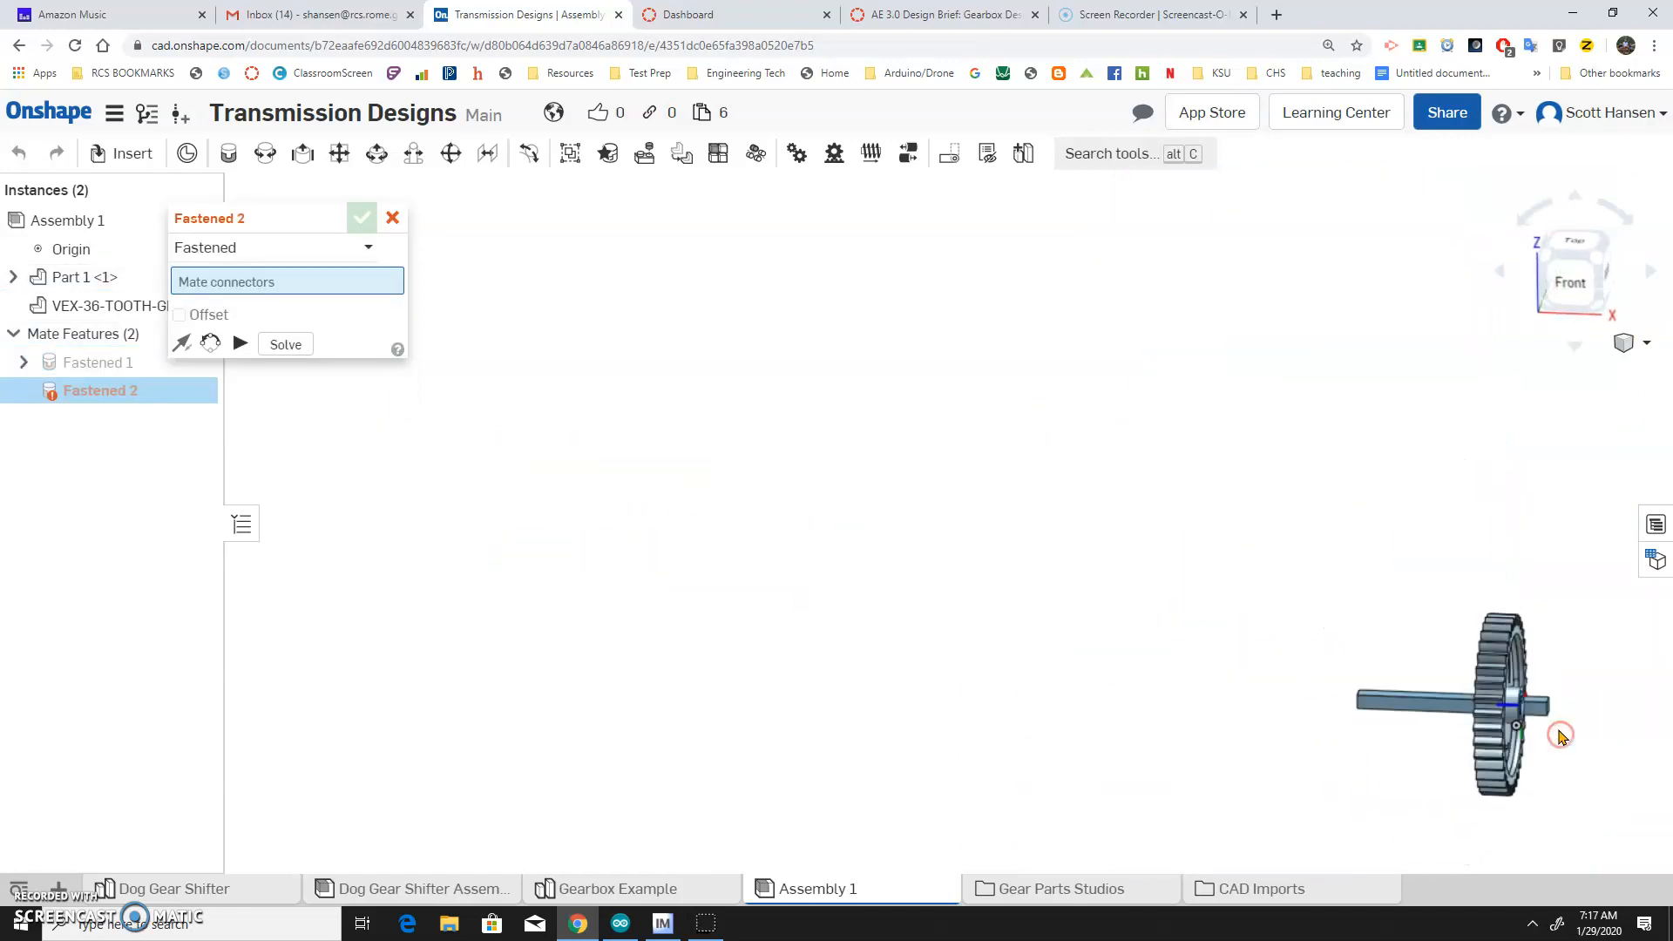
middle_drag(1545, 727, 1232, 560)
scroll(1232, 560, up, 5)
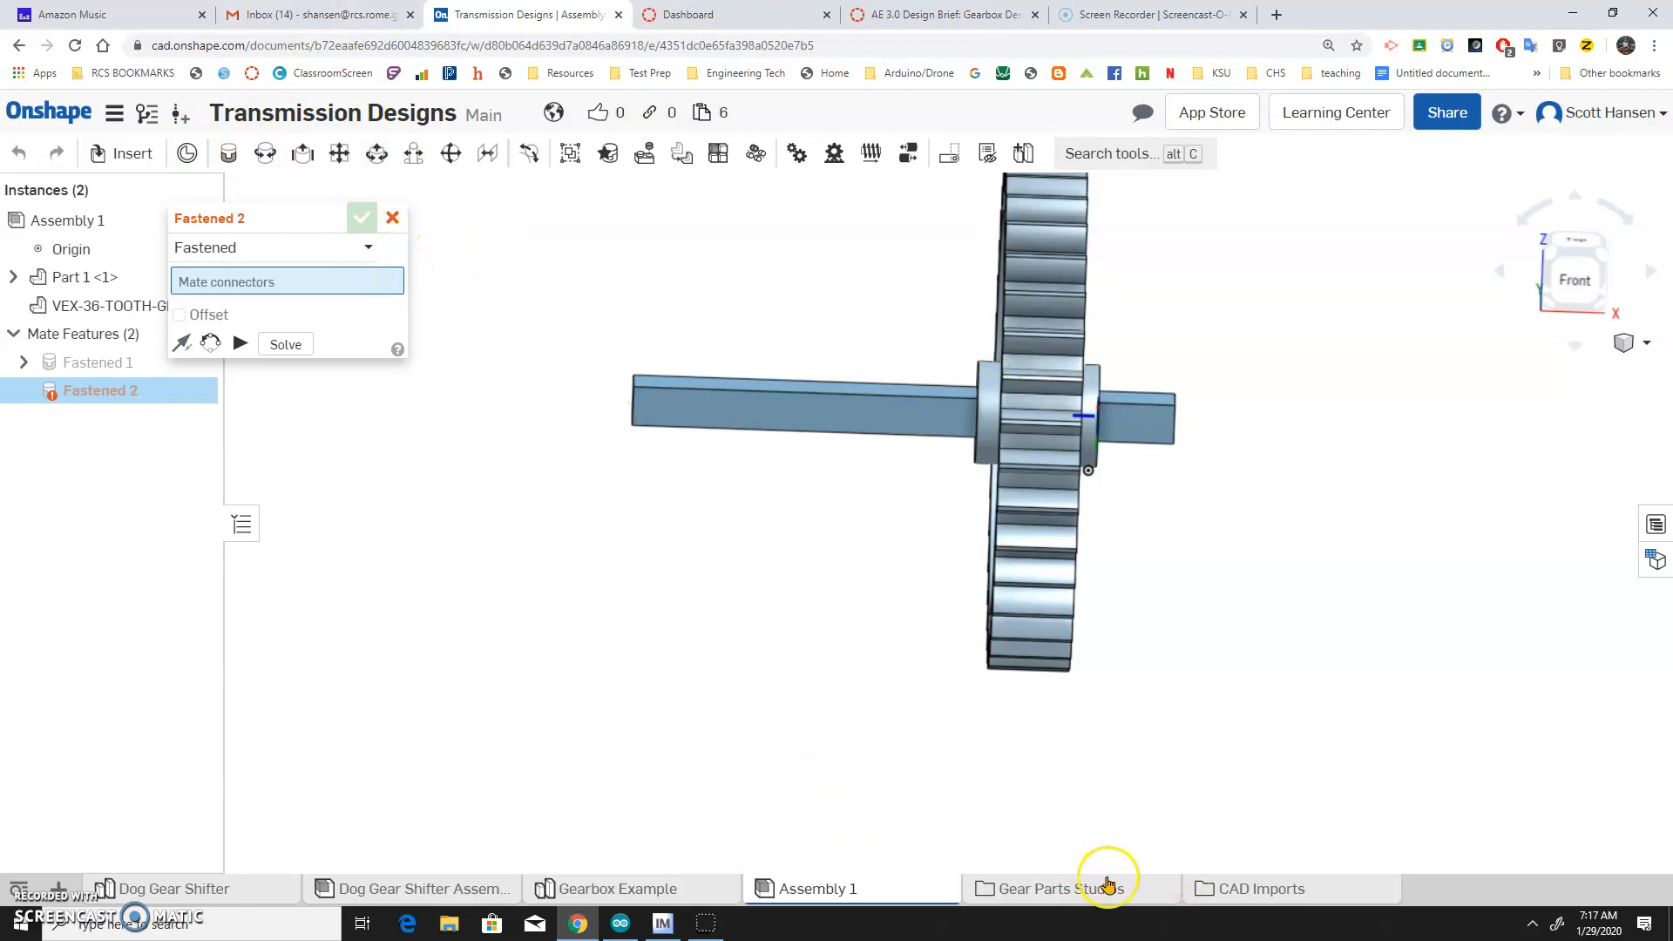
click(392, 218)
right_drag(575, 536, 601, 582)
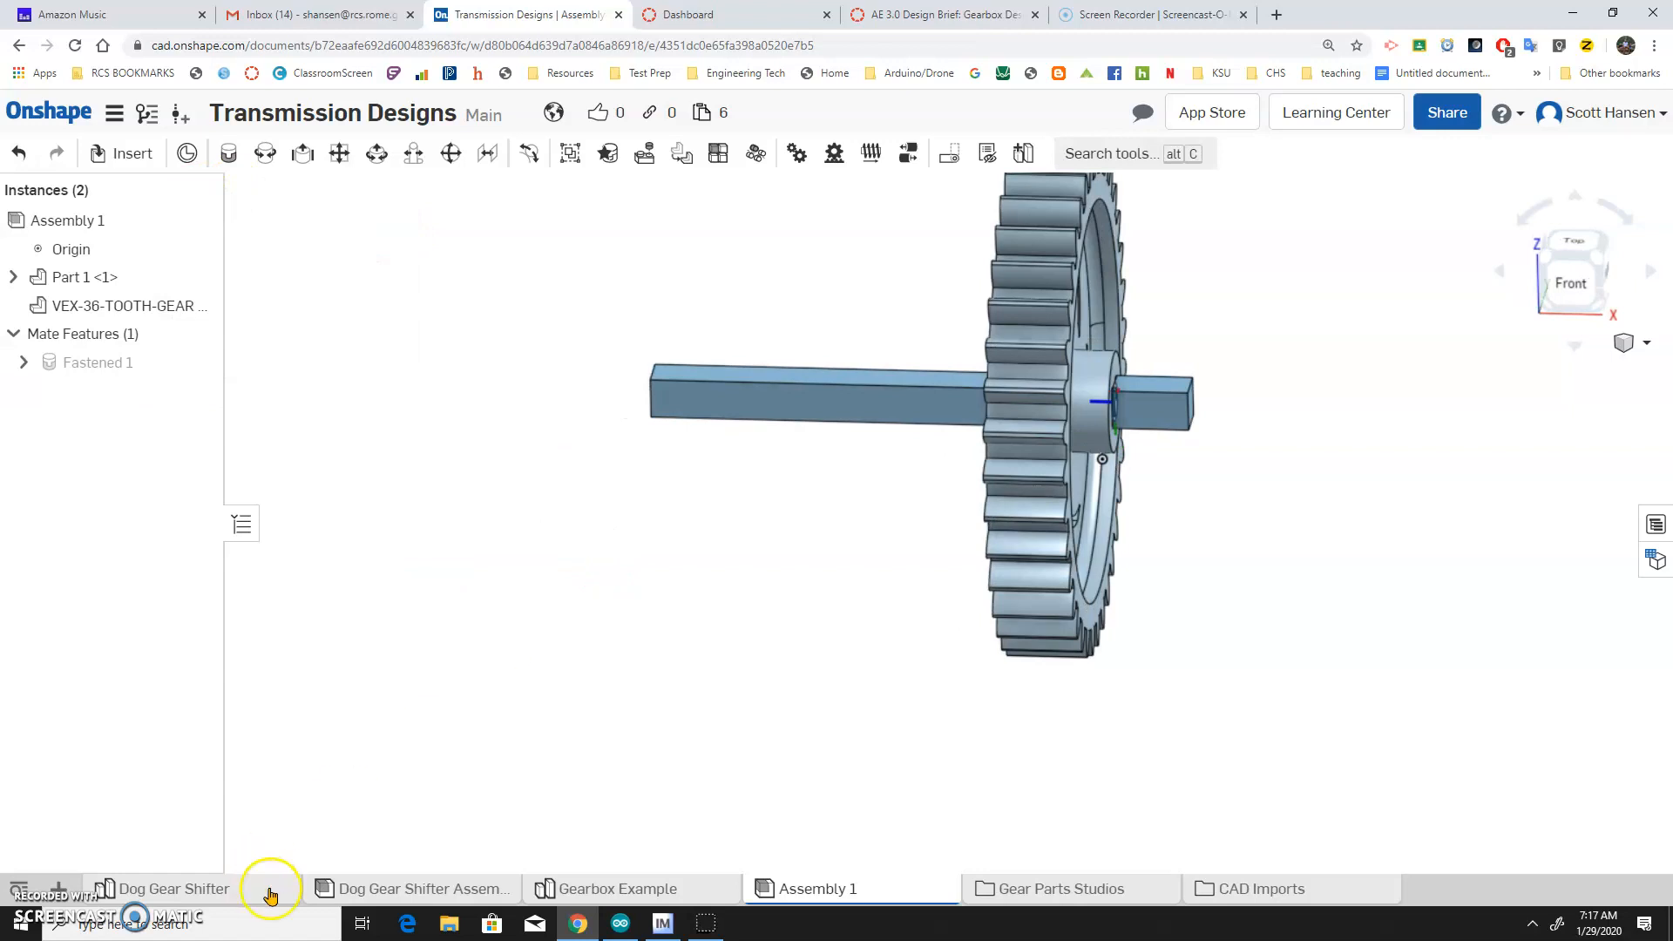
Switch to the Gearbox Example part studio and open Sketch 1 for editing, viewed from the Top plane.
click(589, 898)
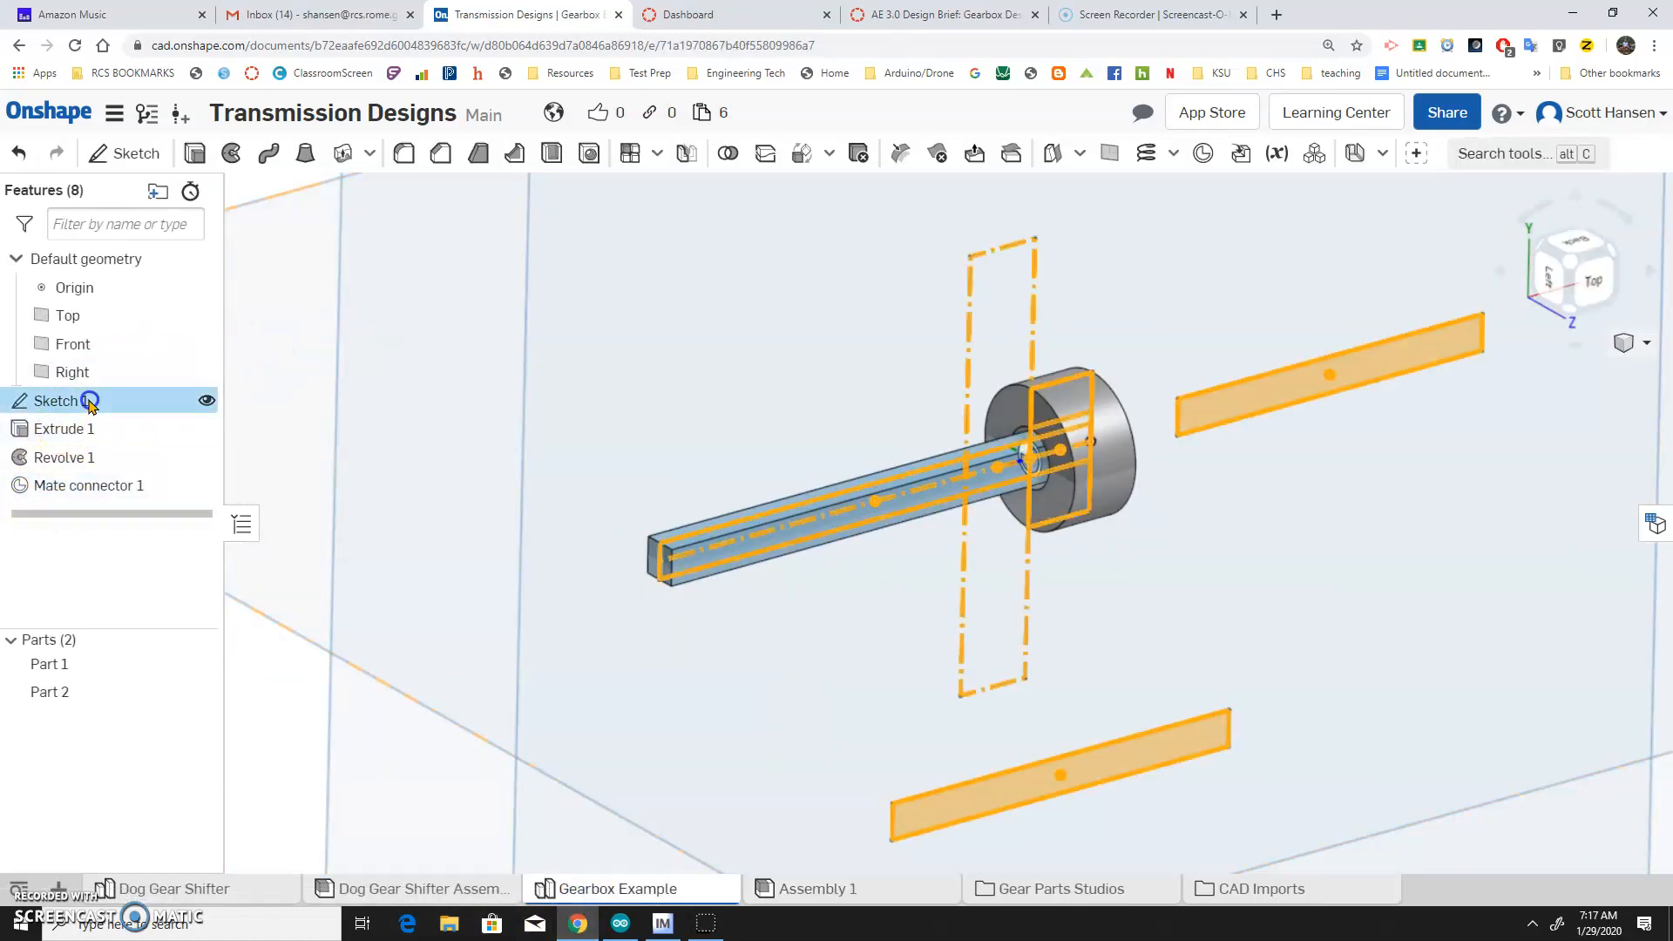
double_click(39, 400)
click(1602, 283)
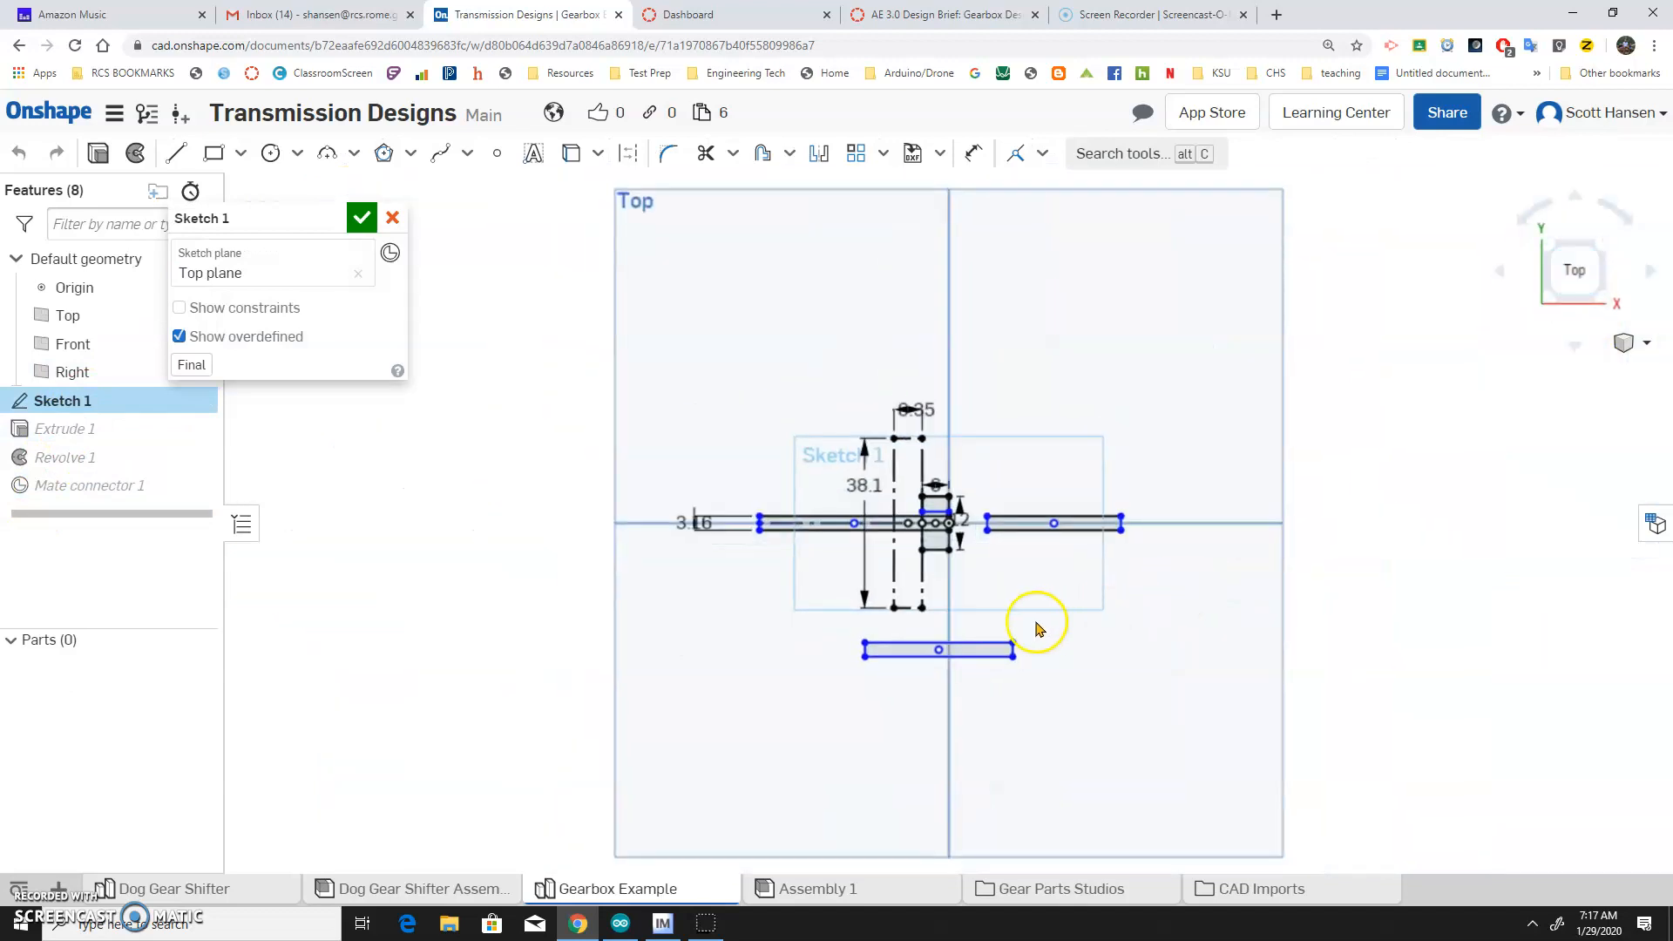
right_drag(1078, 639, 1088, 626)
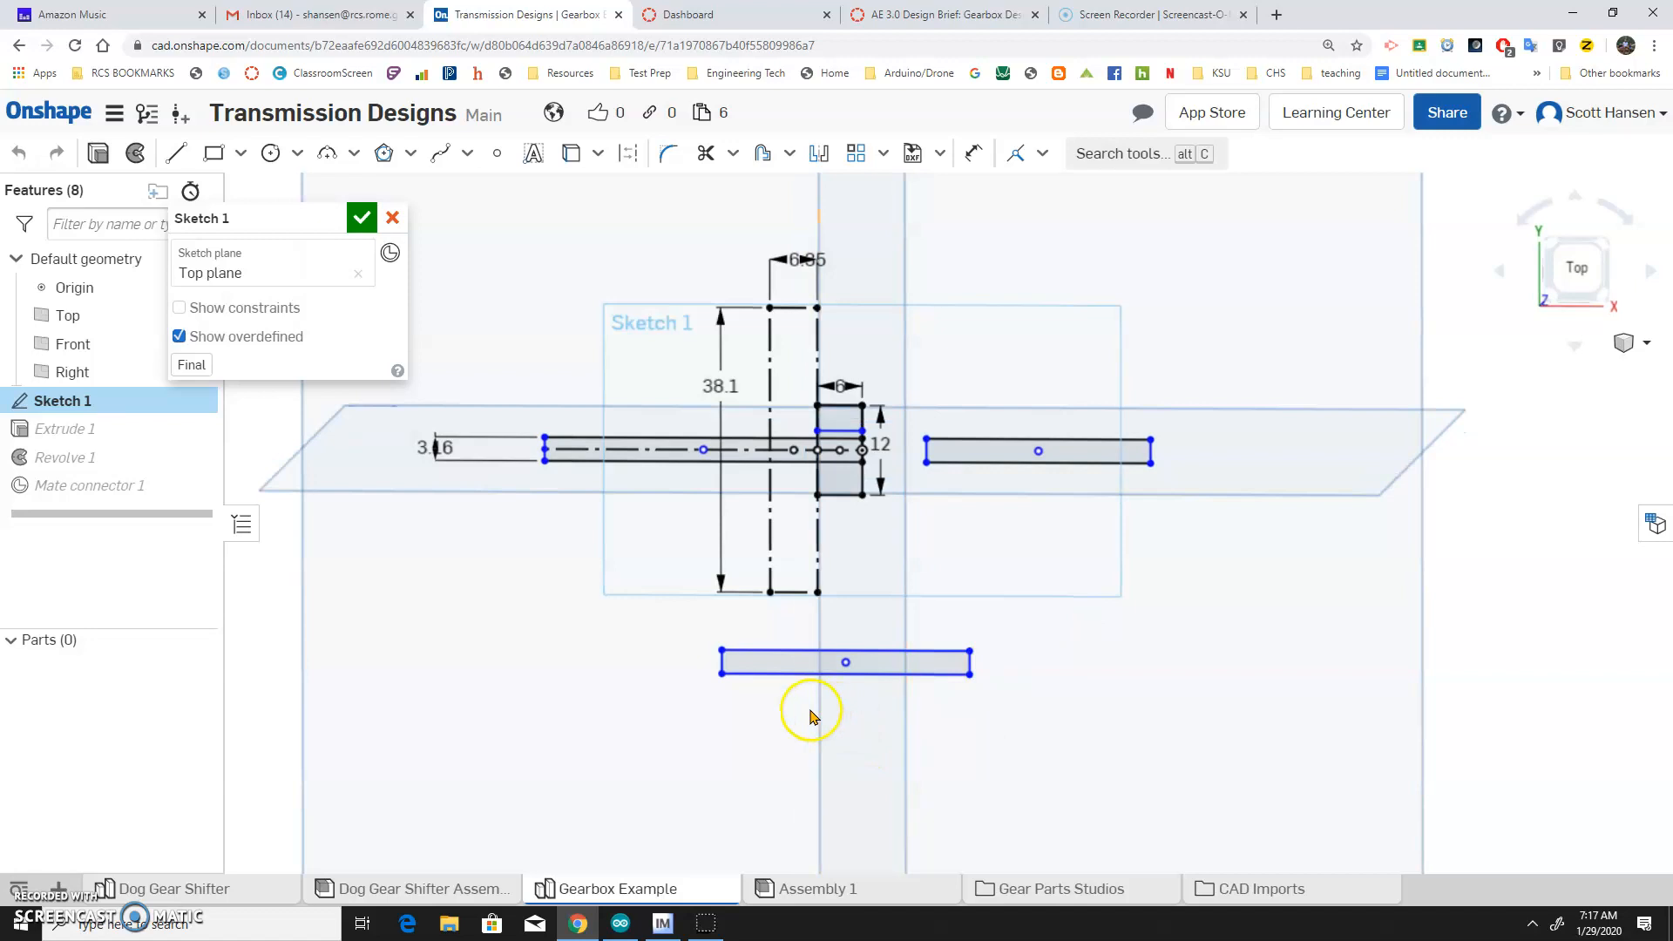
Draw a horizontal construction centerline about 33 mm long through the full length of the lower shaft rectangle.
key(g)
key(l)
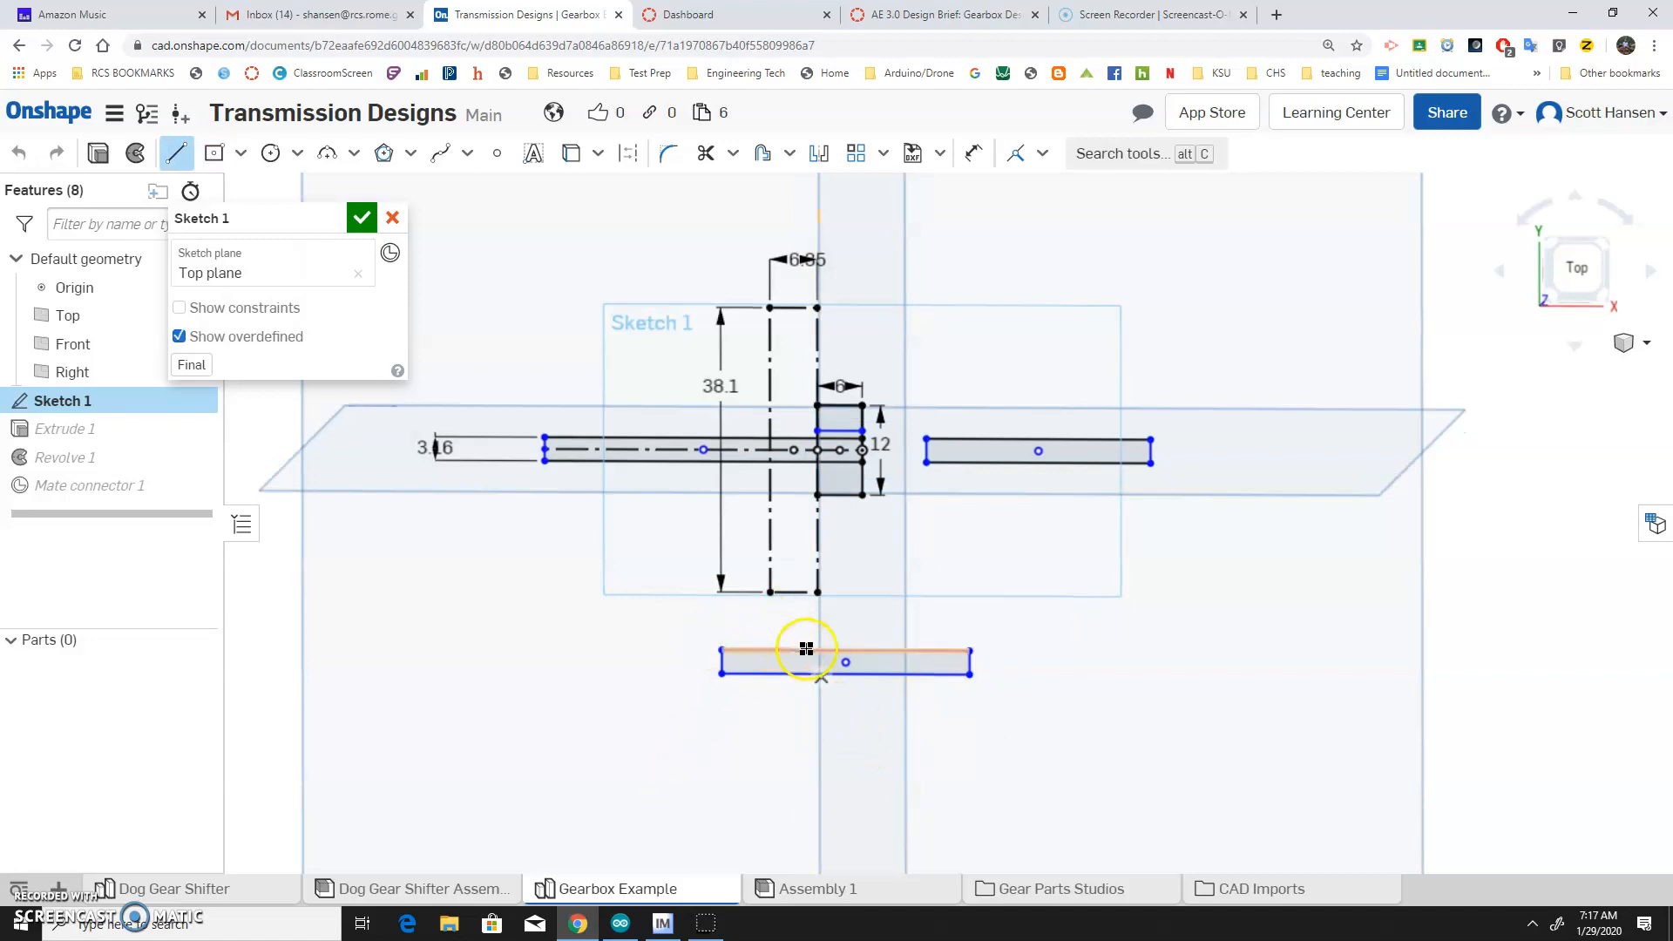
scroll(723, 664, up, 1)
click(724, 664)
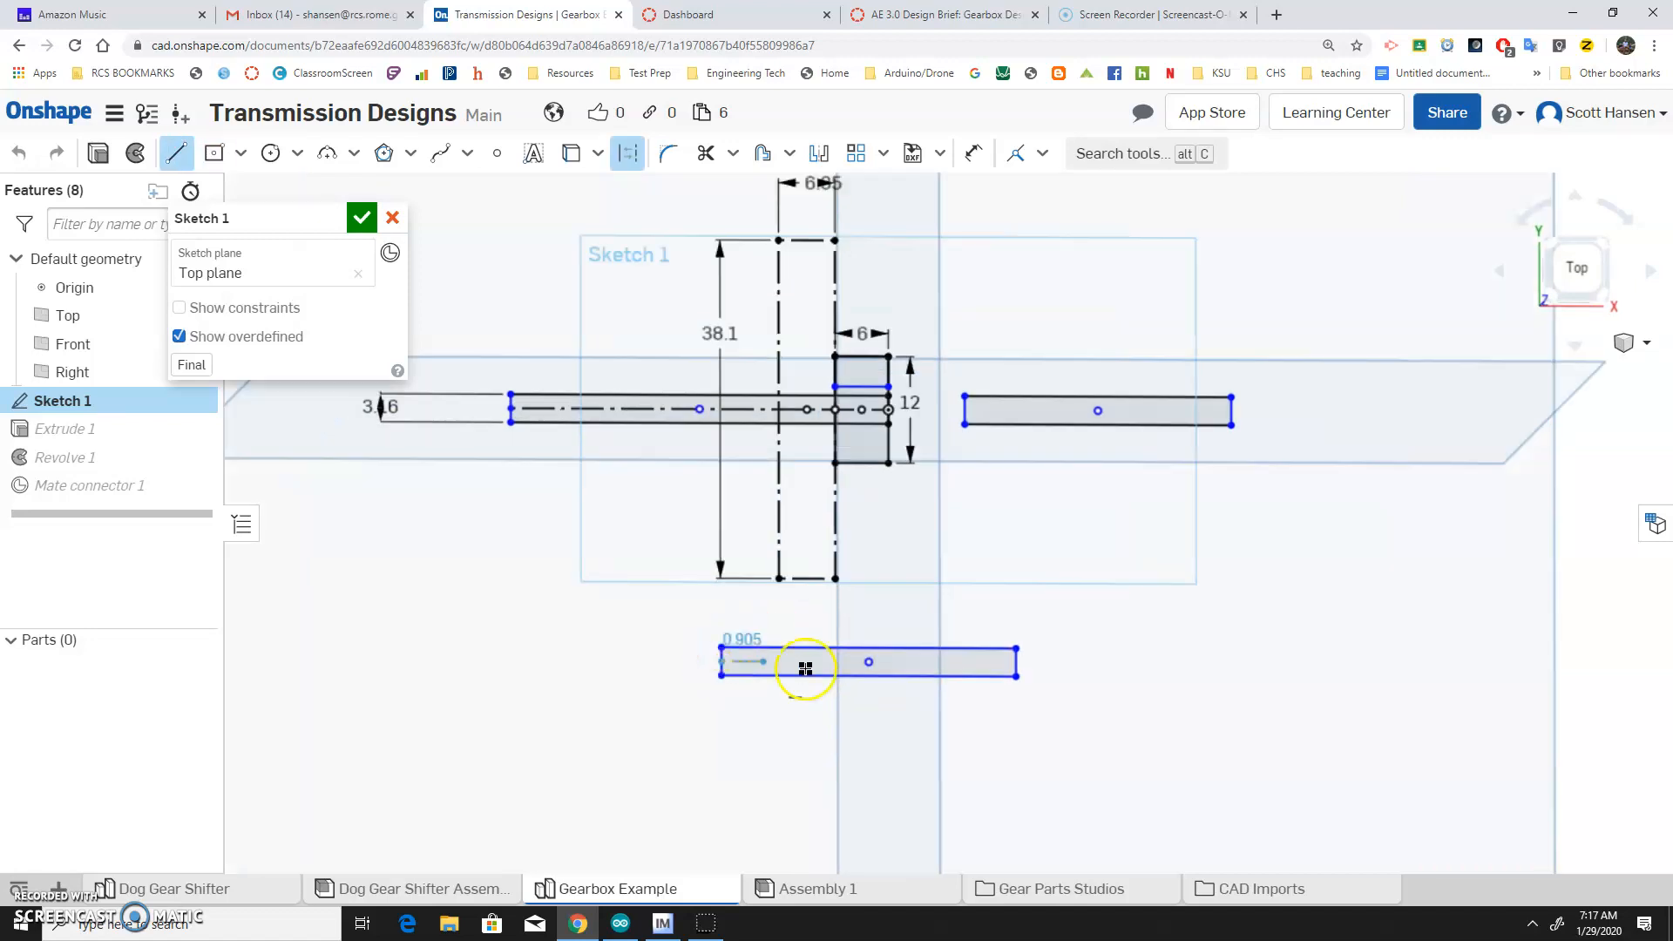
click(1021, 663)
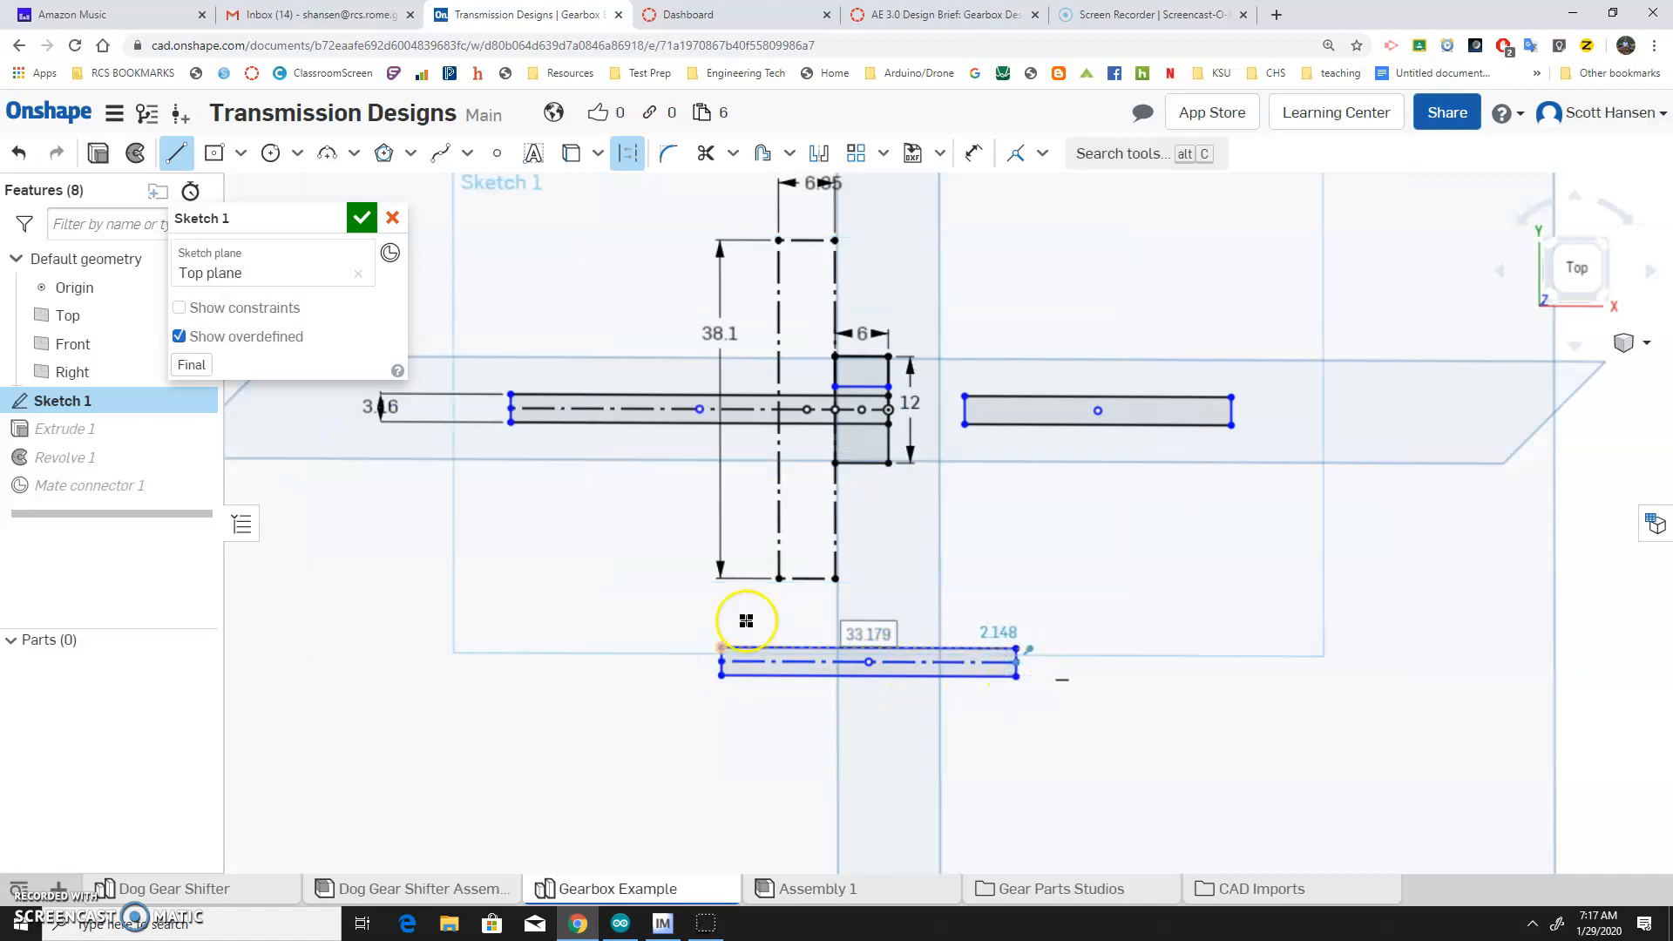
key(Escape)
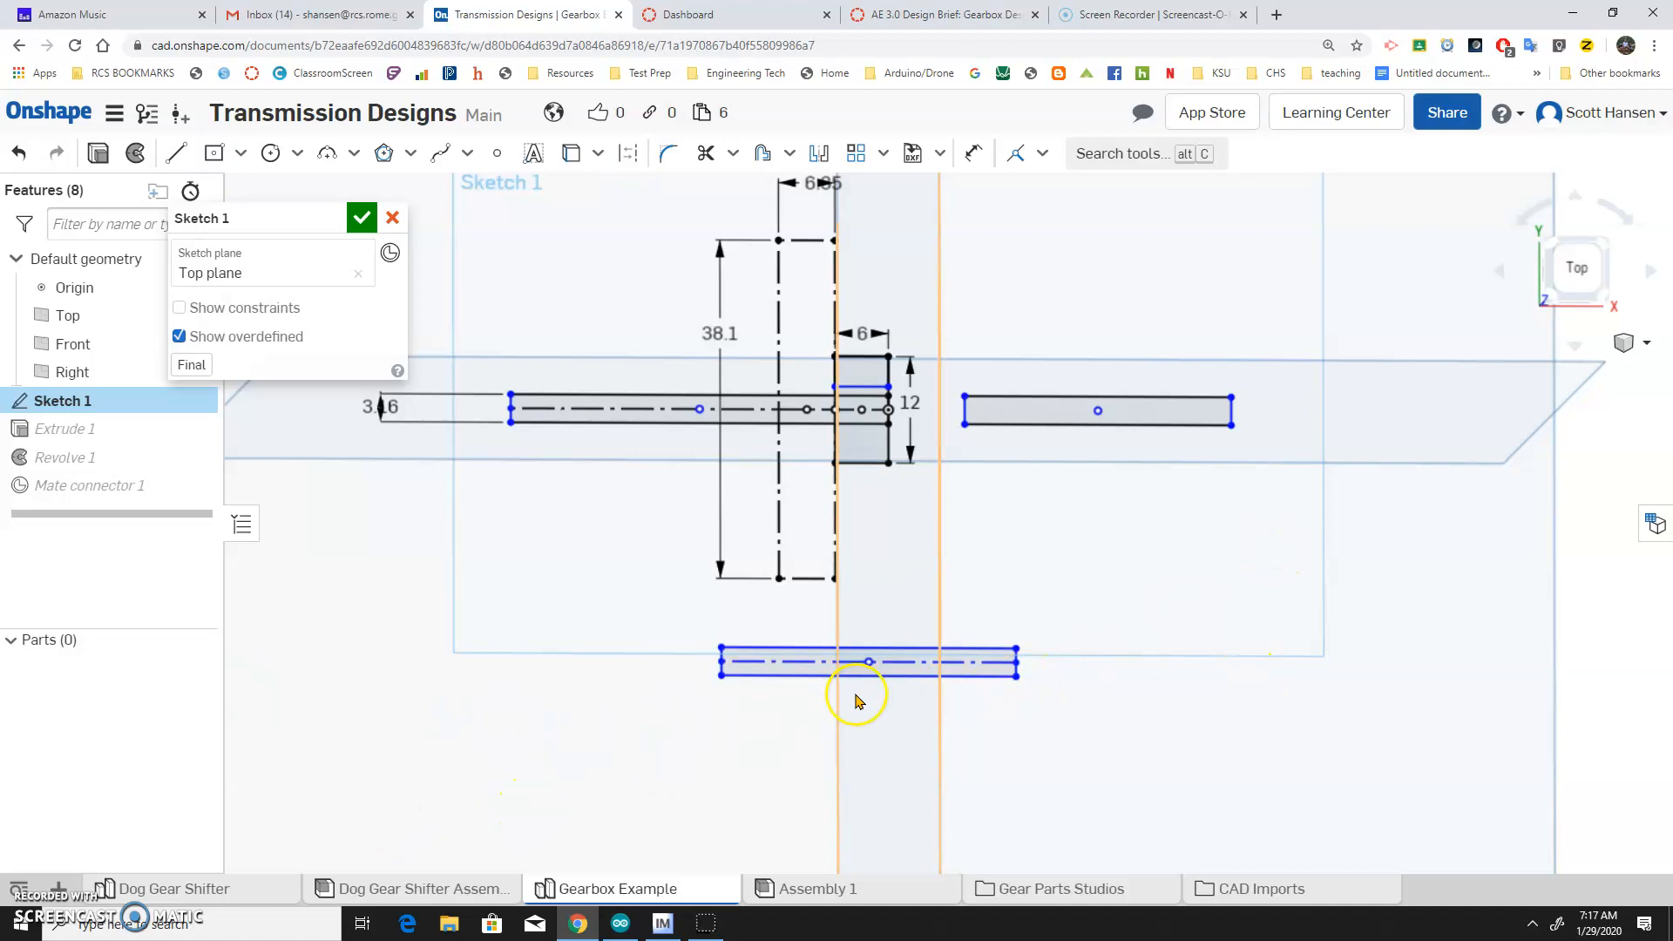
Draw a center-point rectangle about 4.8 by 7.9 mm on the lower shaft's centerline, flush with the shaft's left end.
key(g)
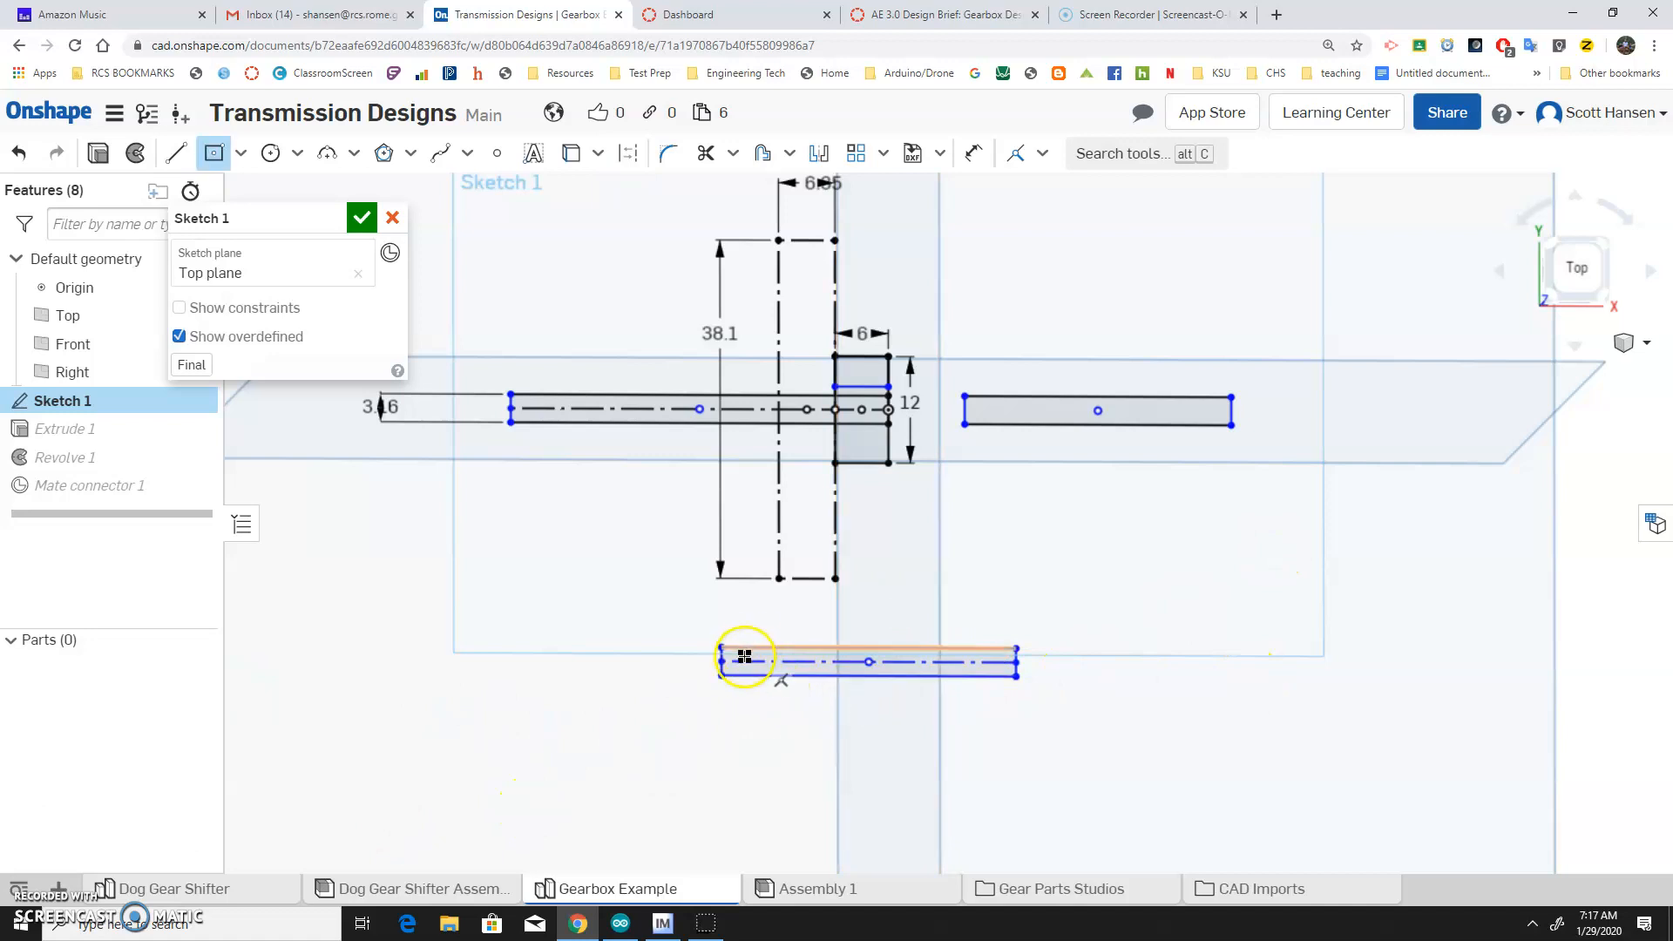
click(763, 686)
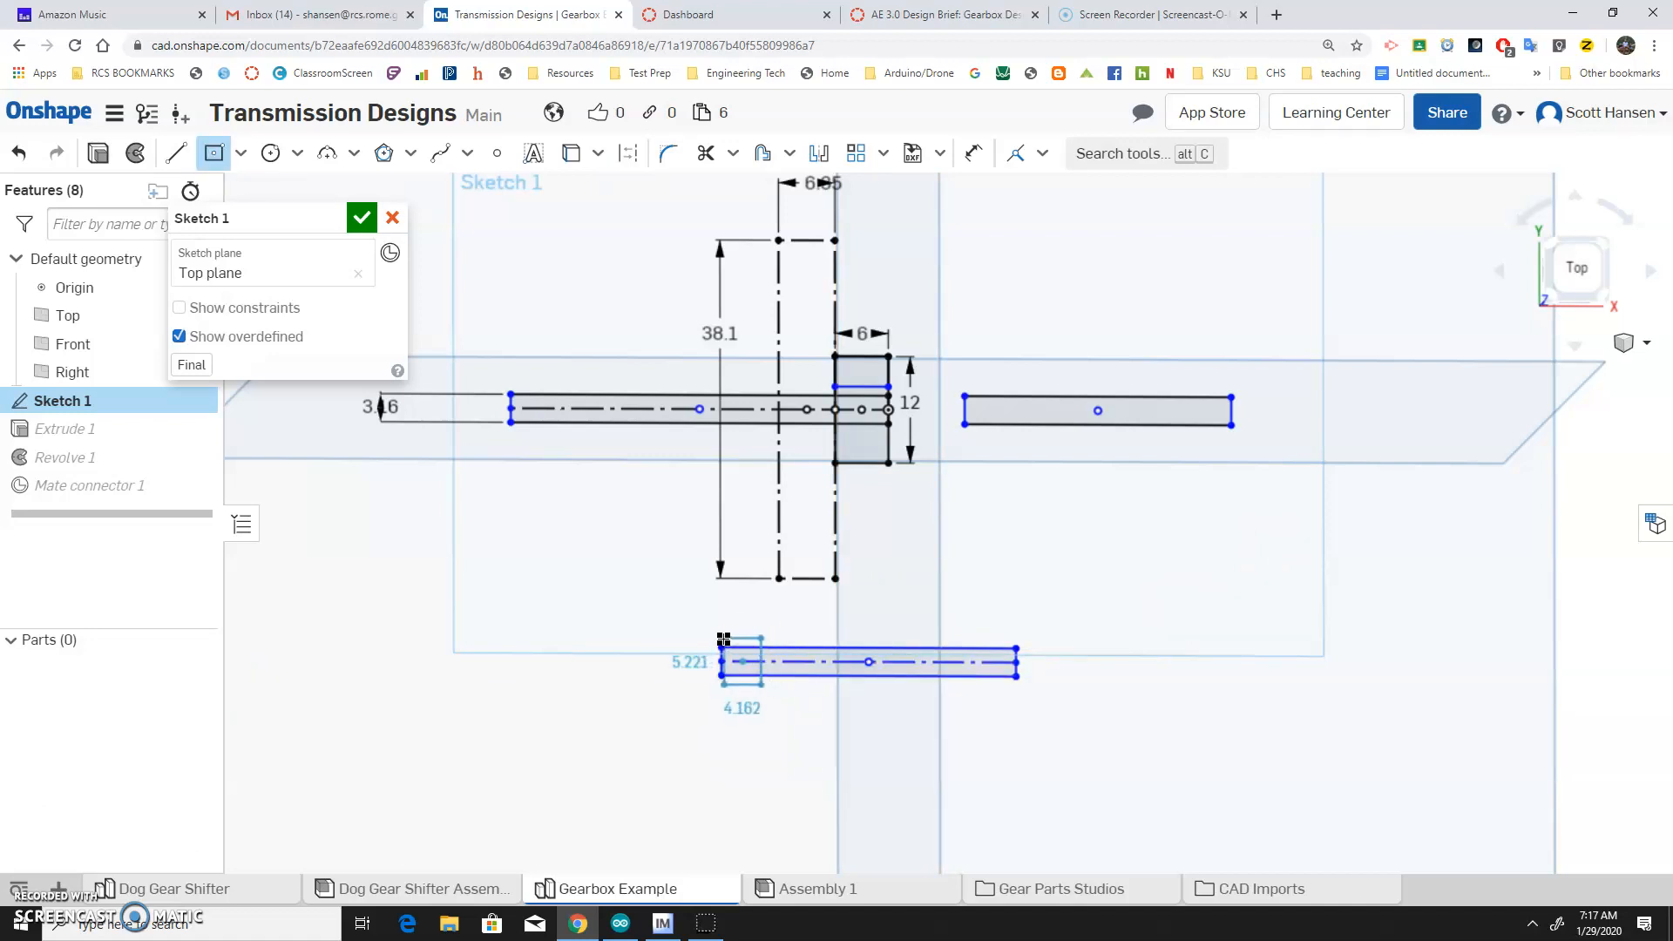
click(720, 626)
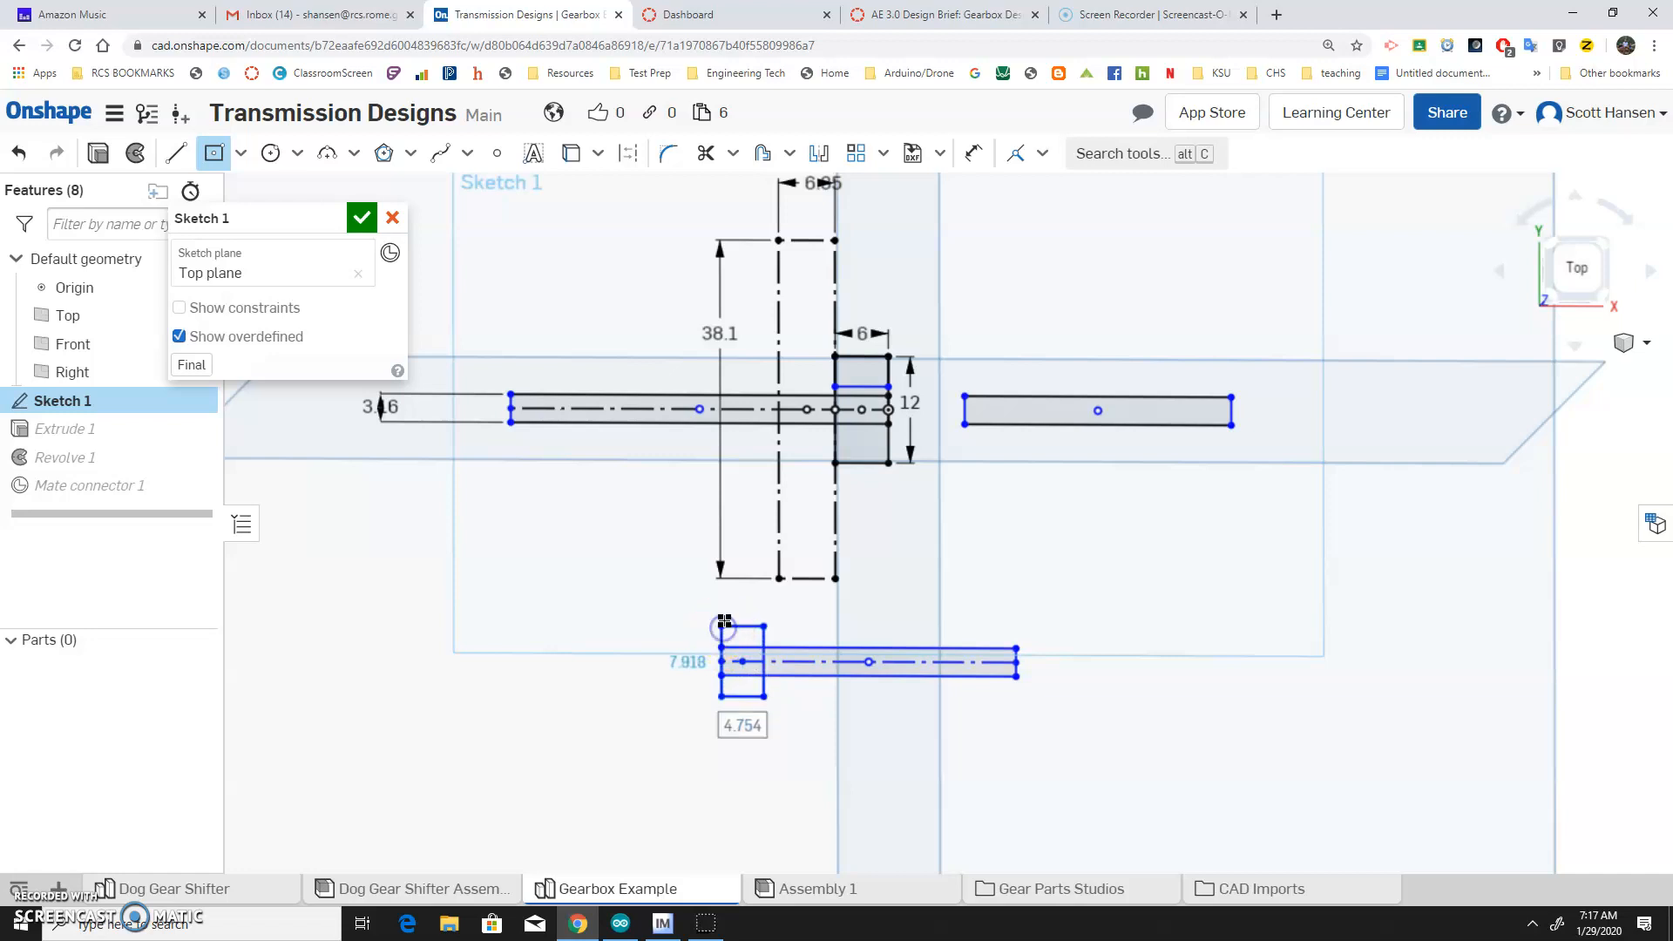
Add equal constraints so the new rectangle's width and height match the 6 by 12 mm hub rectangle on the upper shaft.
key(e)
click(857, 355)
click(754, 626)
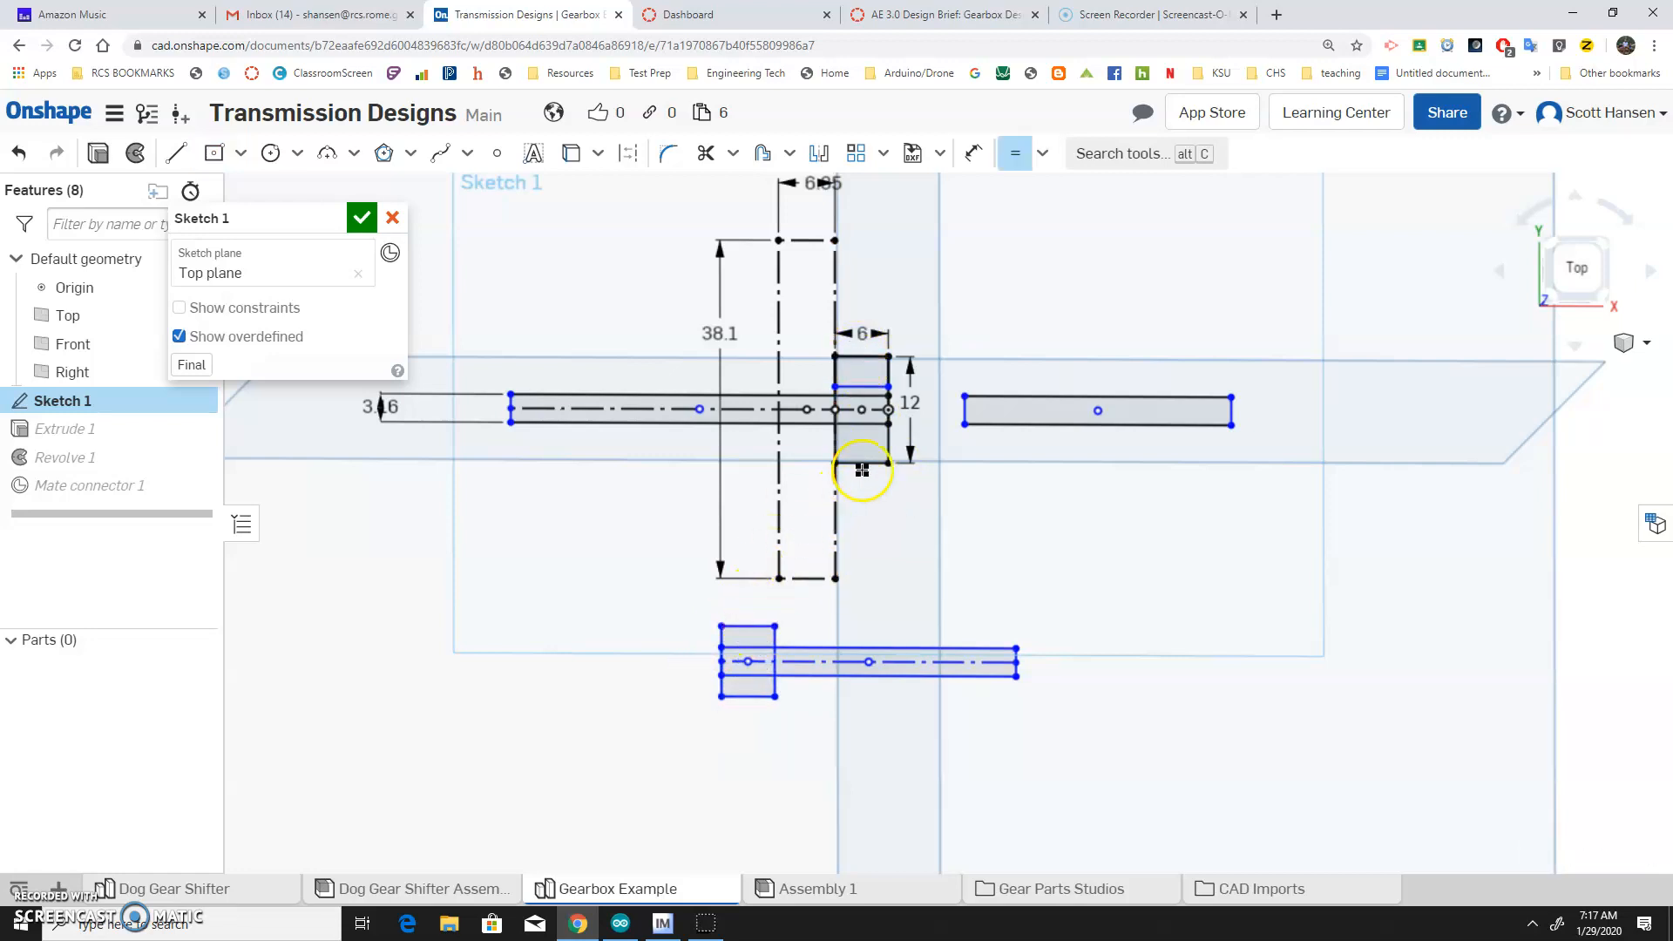
click(775, 645)
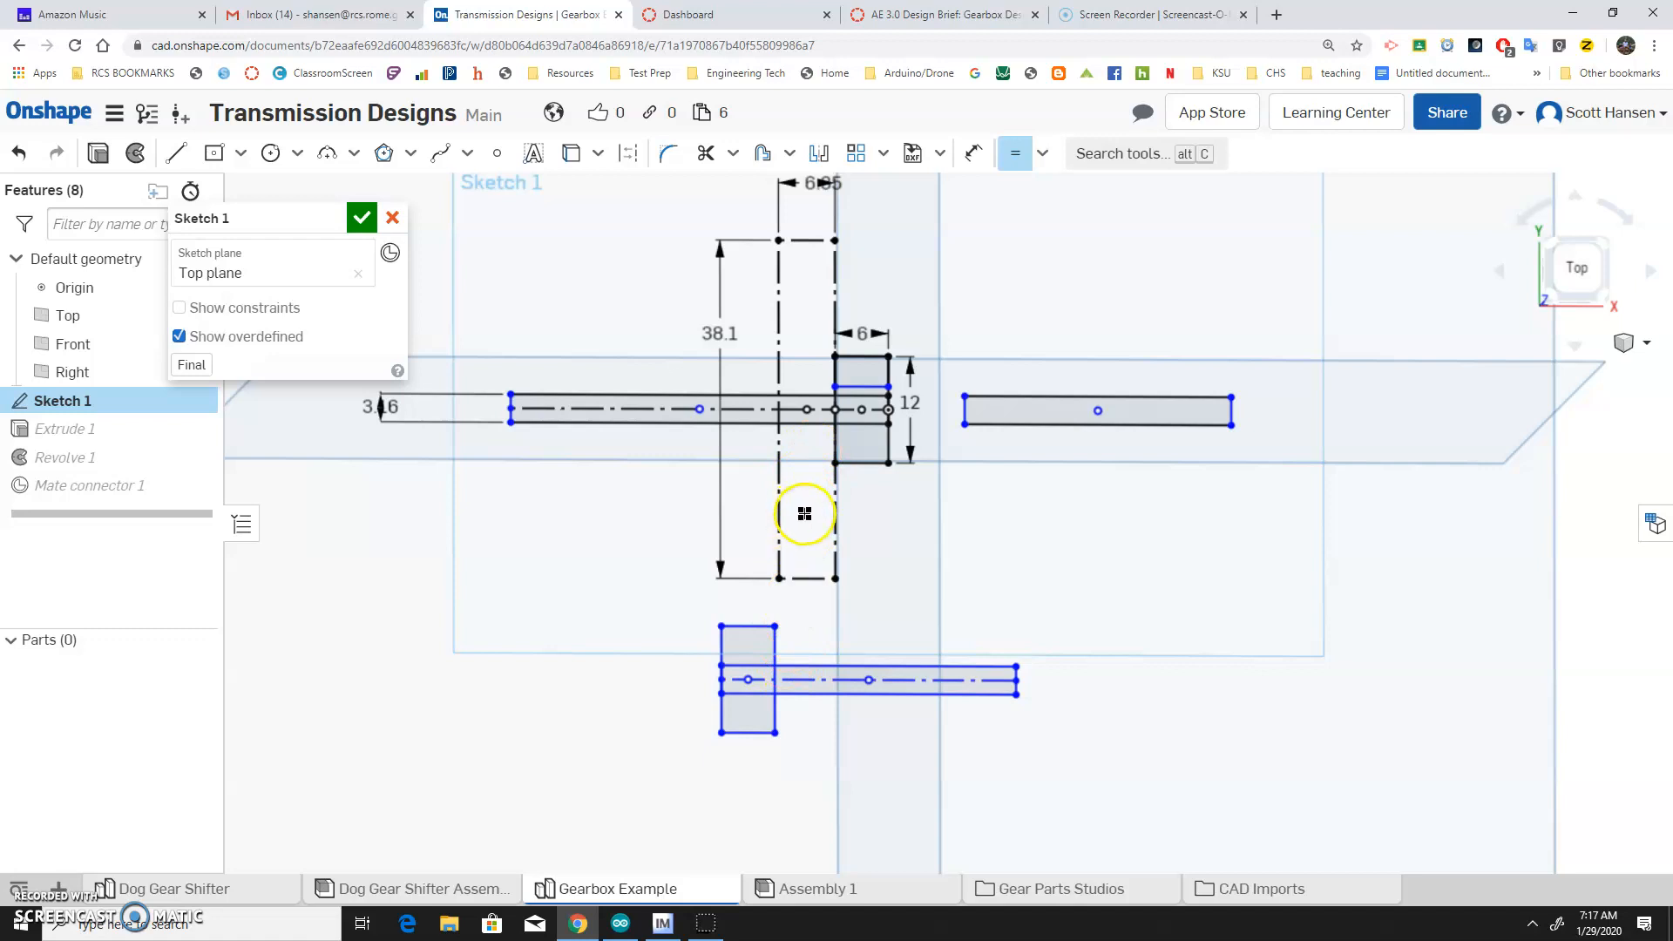
key(v)
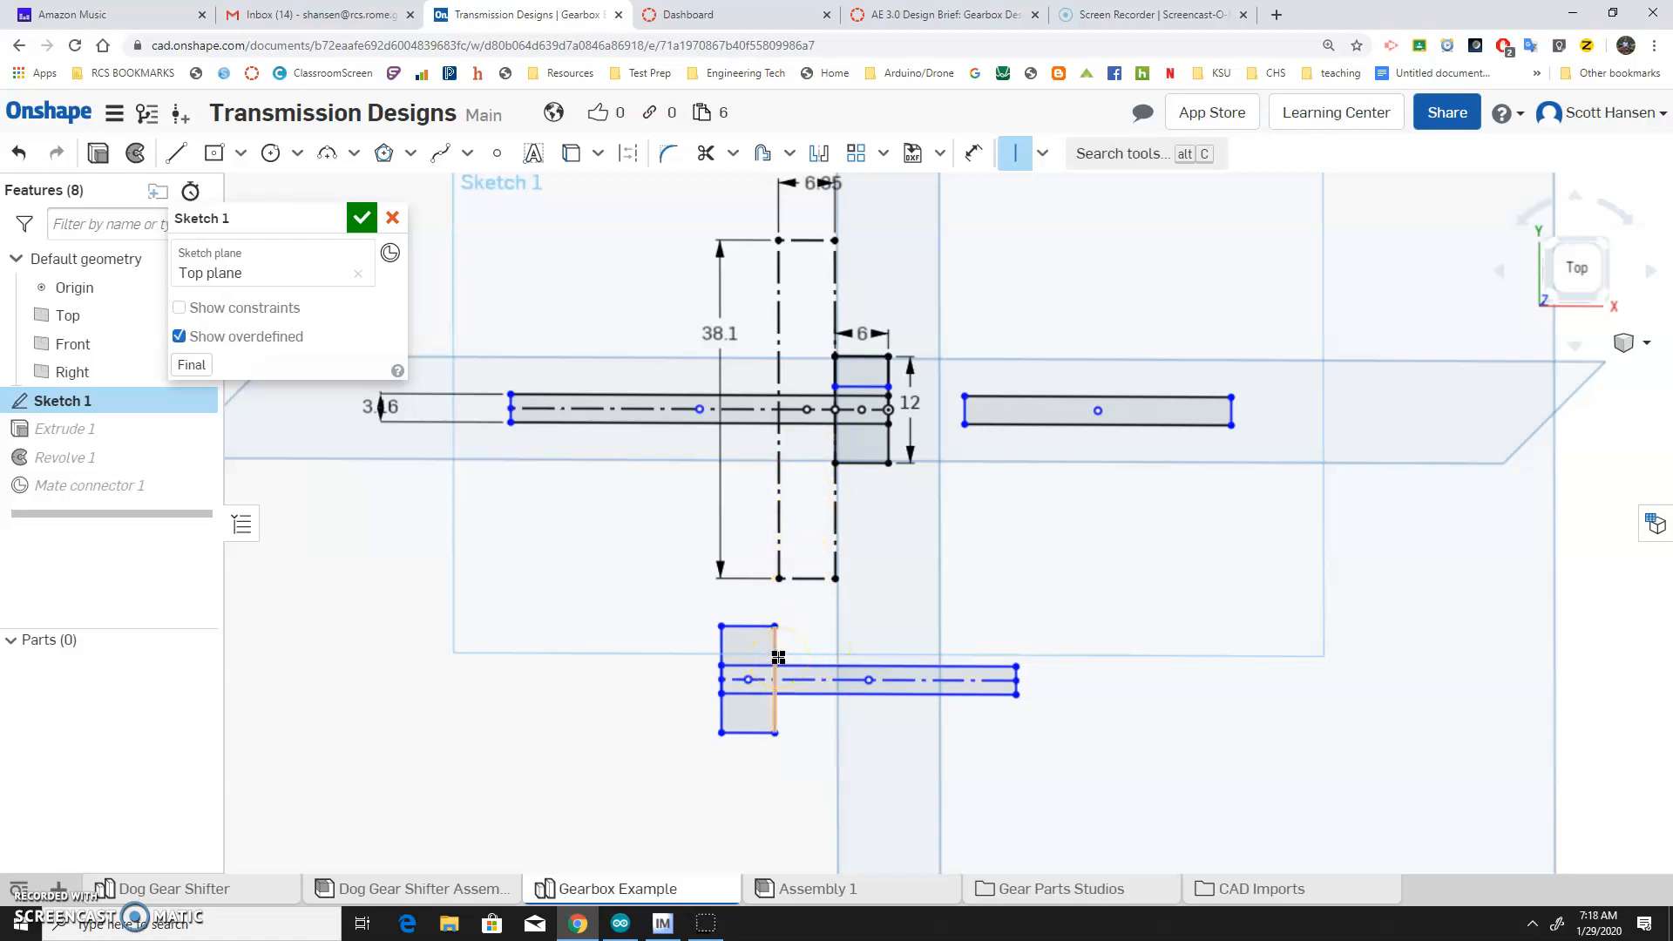
click(777, 658)
key(g)
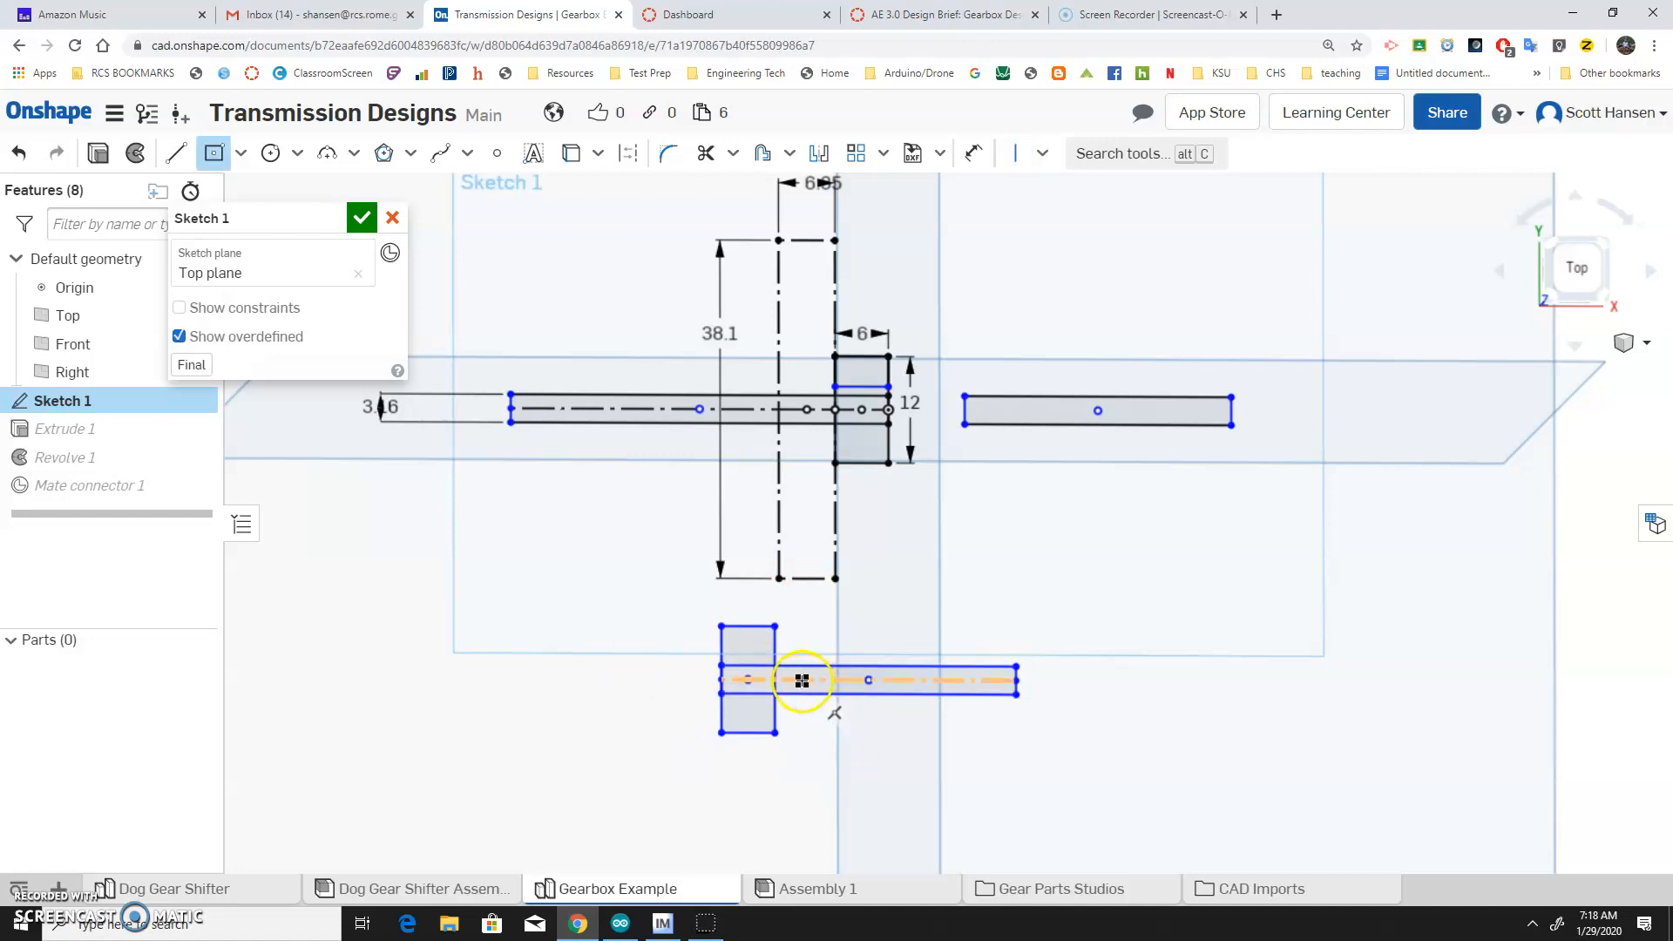
drag(802, 678, 829, 581)
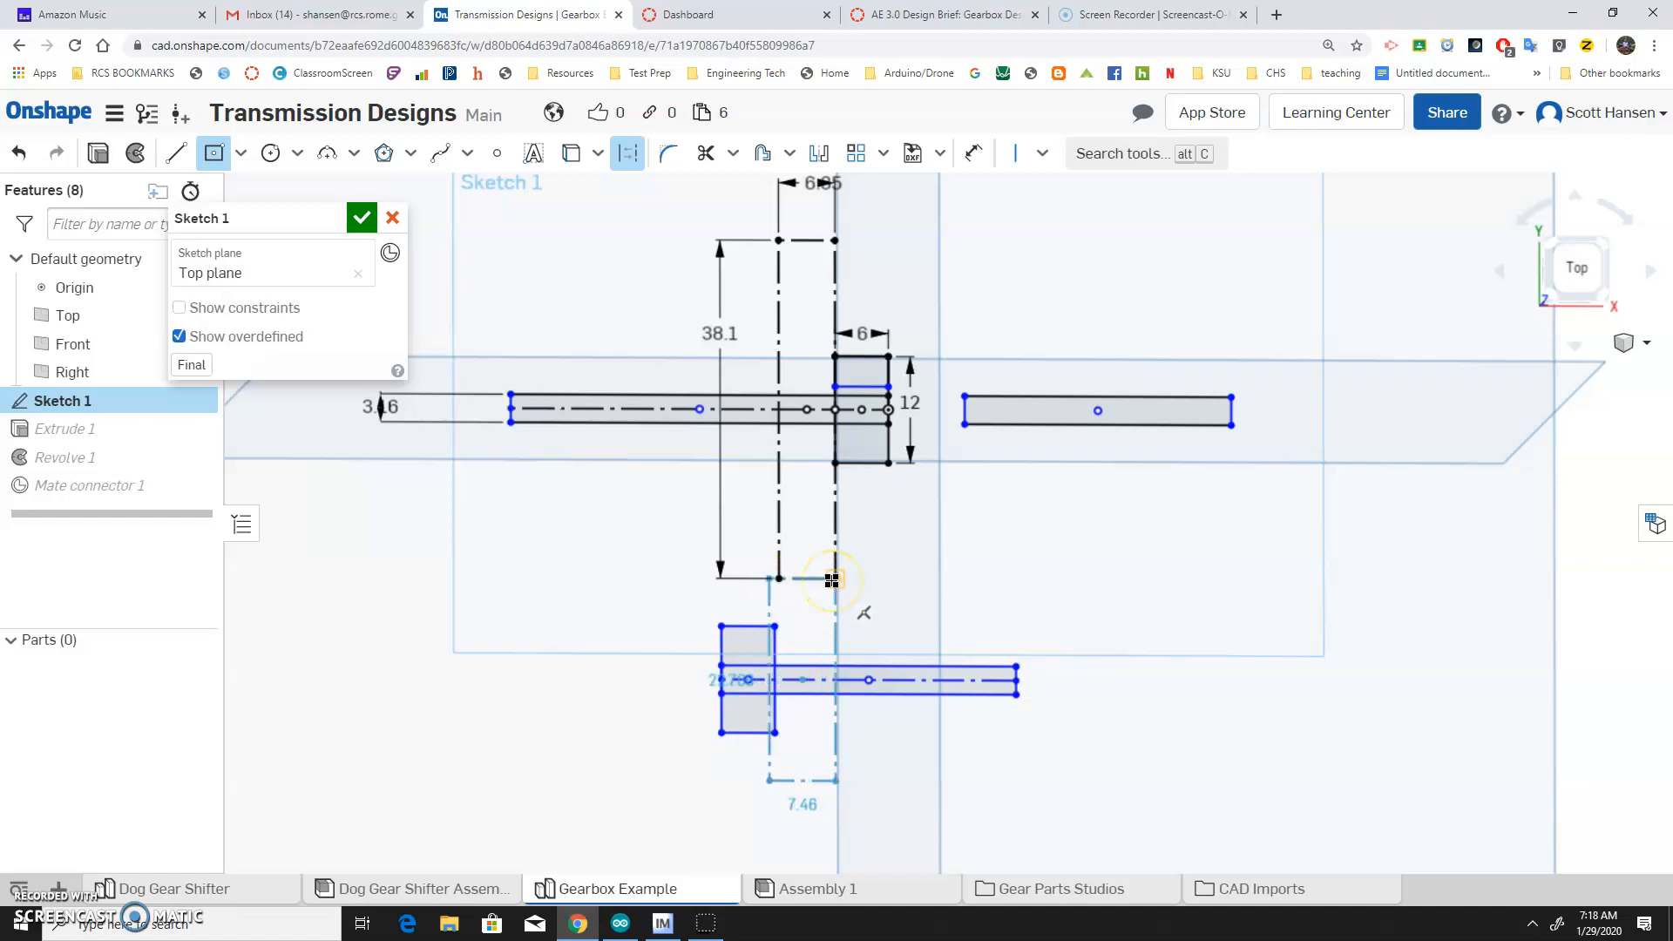
key(Escape)
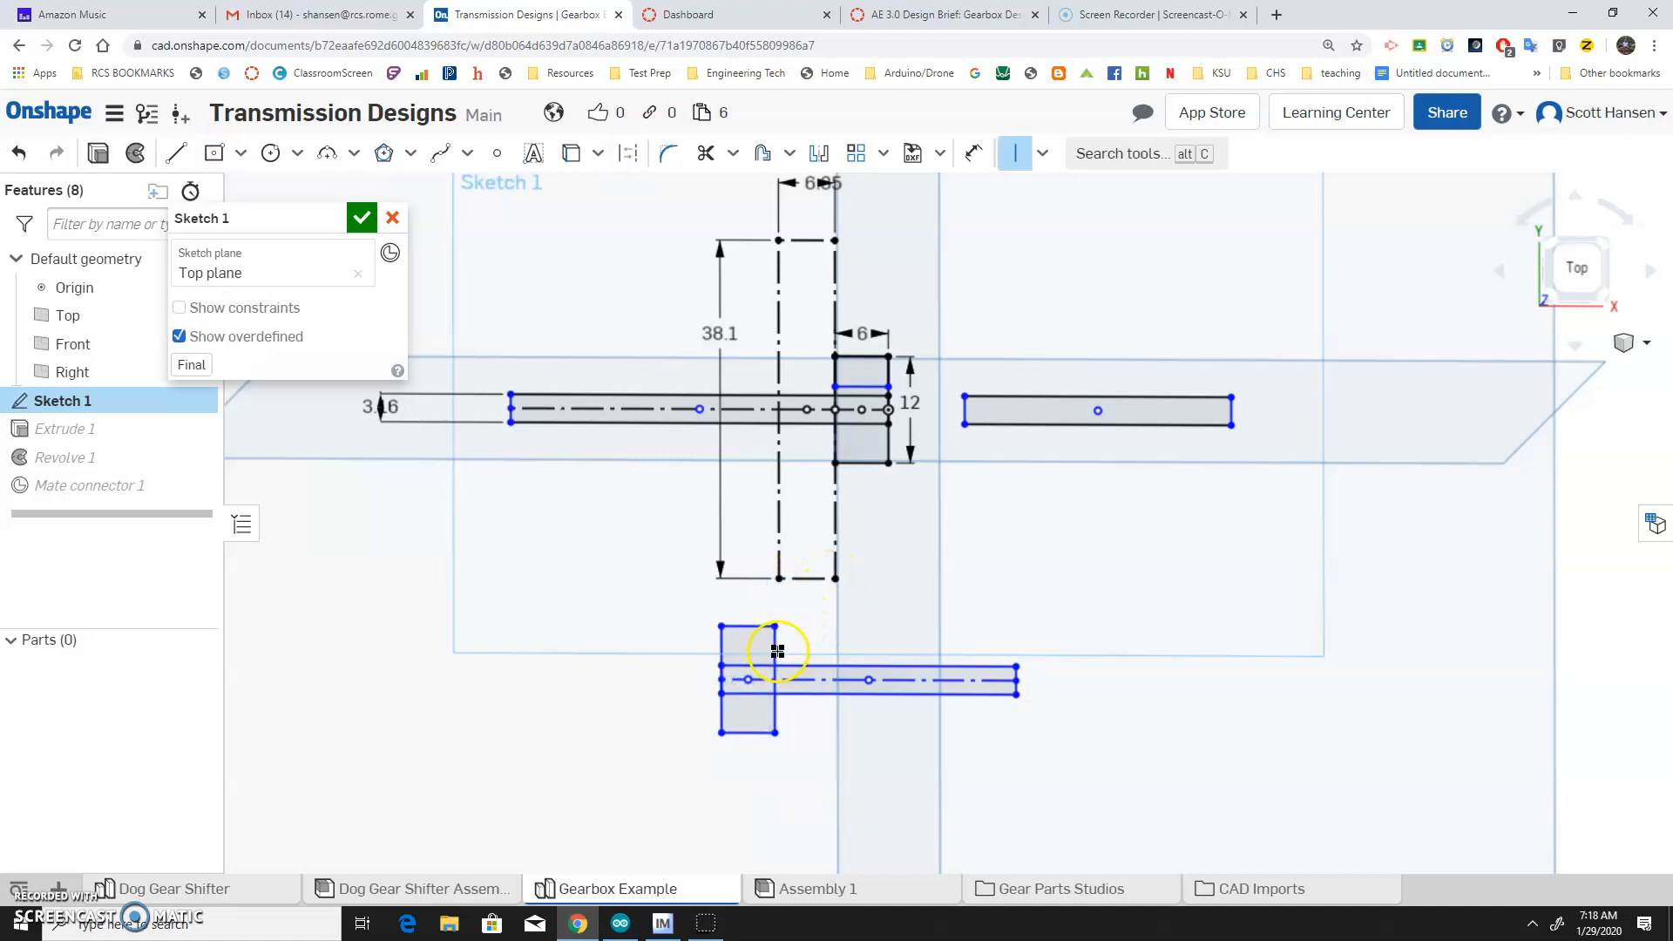
Add a vertical constraint between the lower hub rectangle's top right corner and the upper gear outline's bottom left corner.
click(782, 583)
click(773, 629)
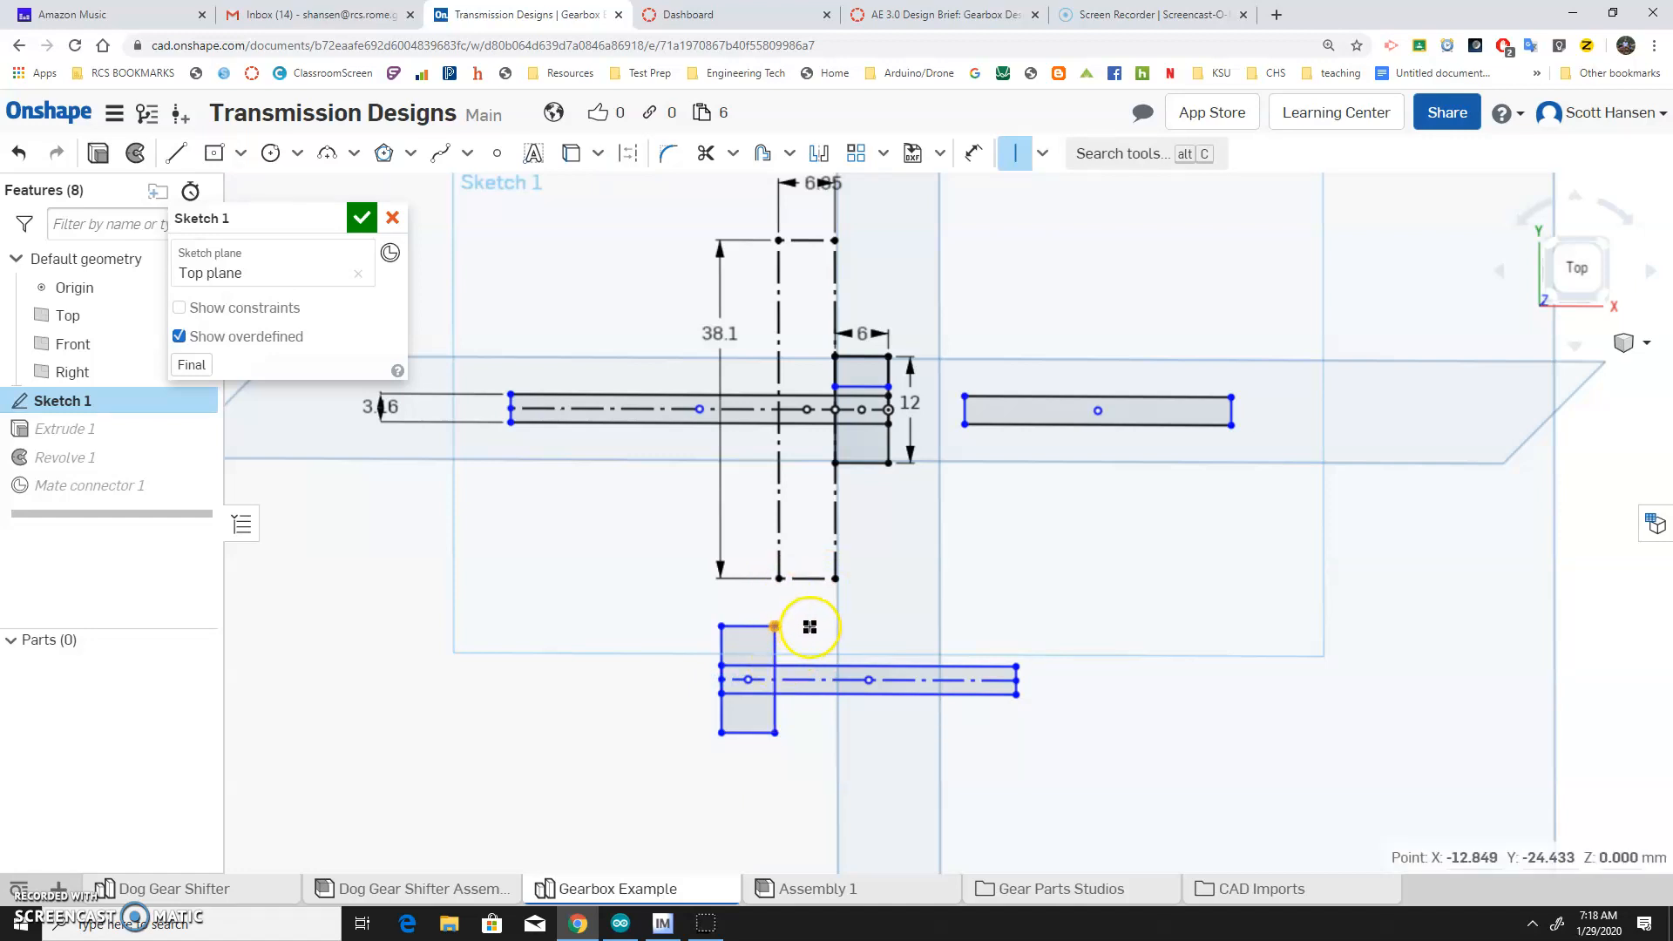
key(Escape)
mouse_move(775, 626)
mouse_down()
mouse_move(822, 635)
mouse_move(776, 628)
mouse_up()
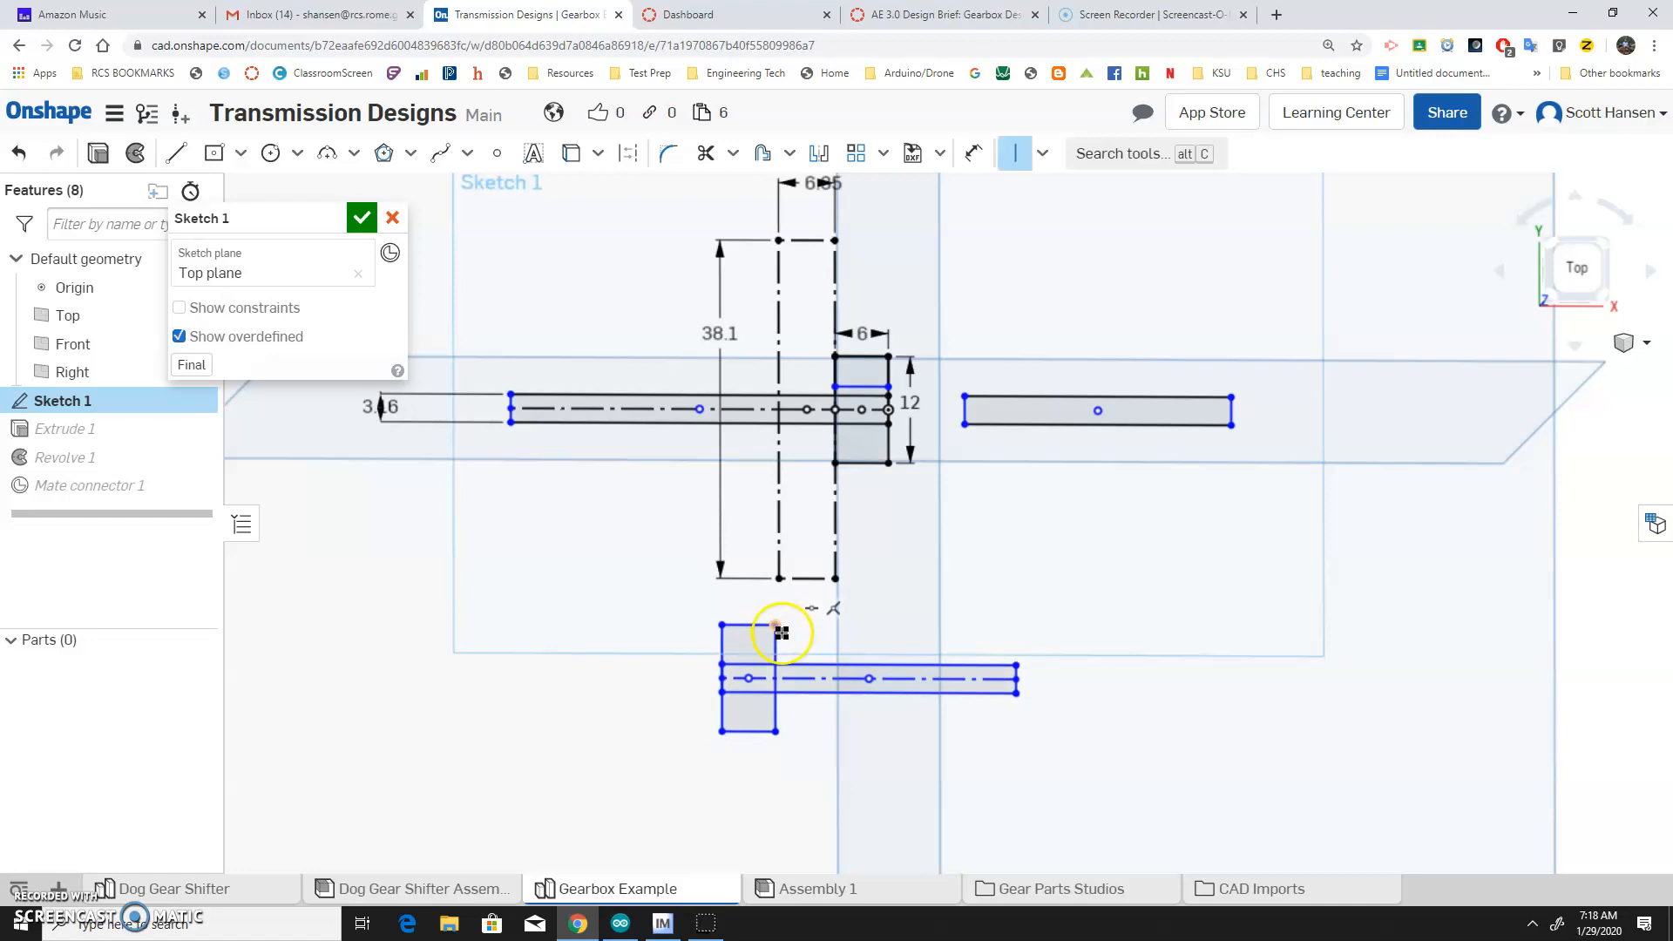
click(775, 627)
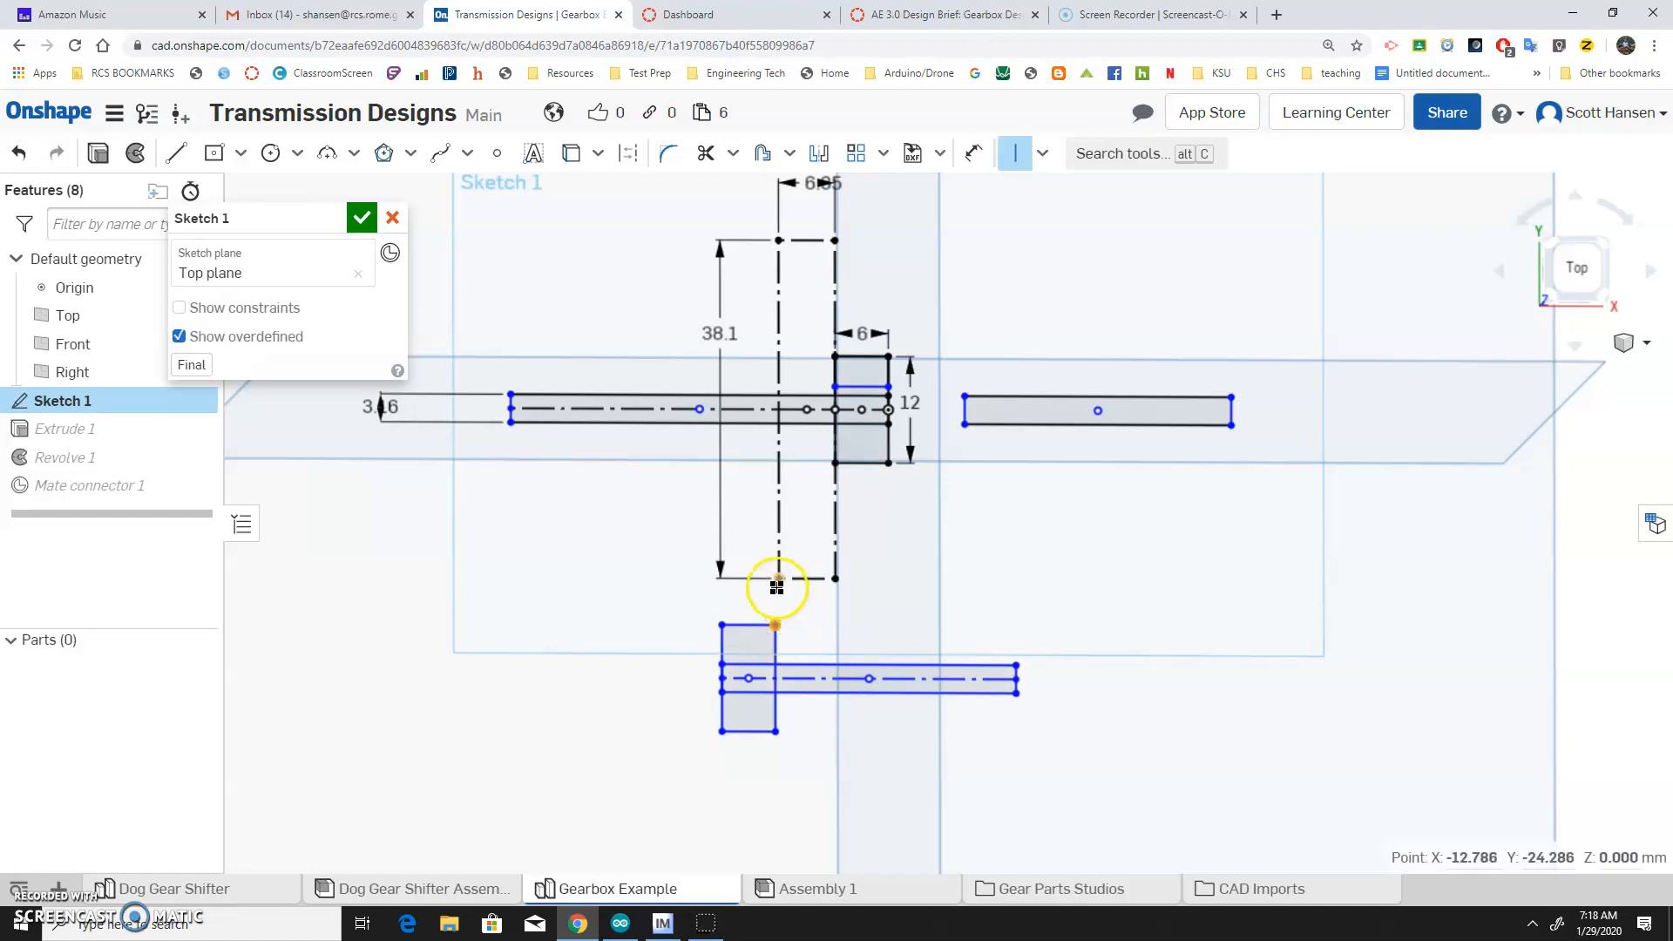
click(776, 579)
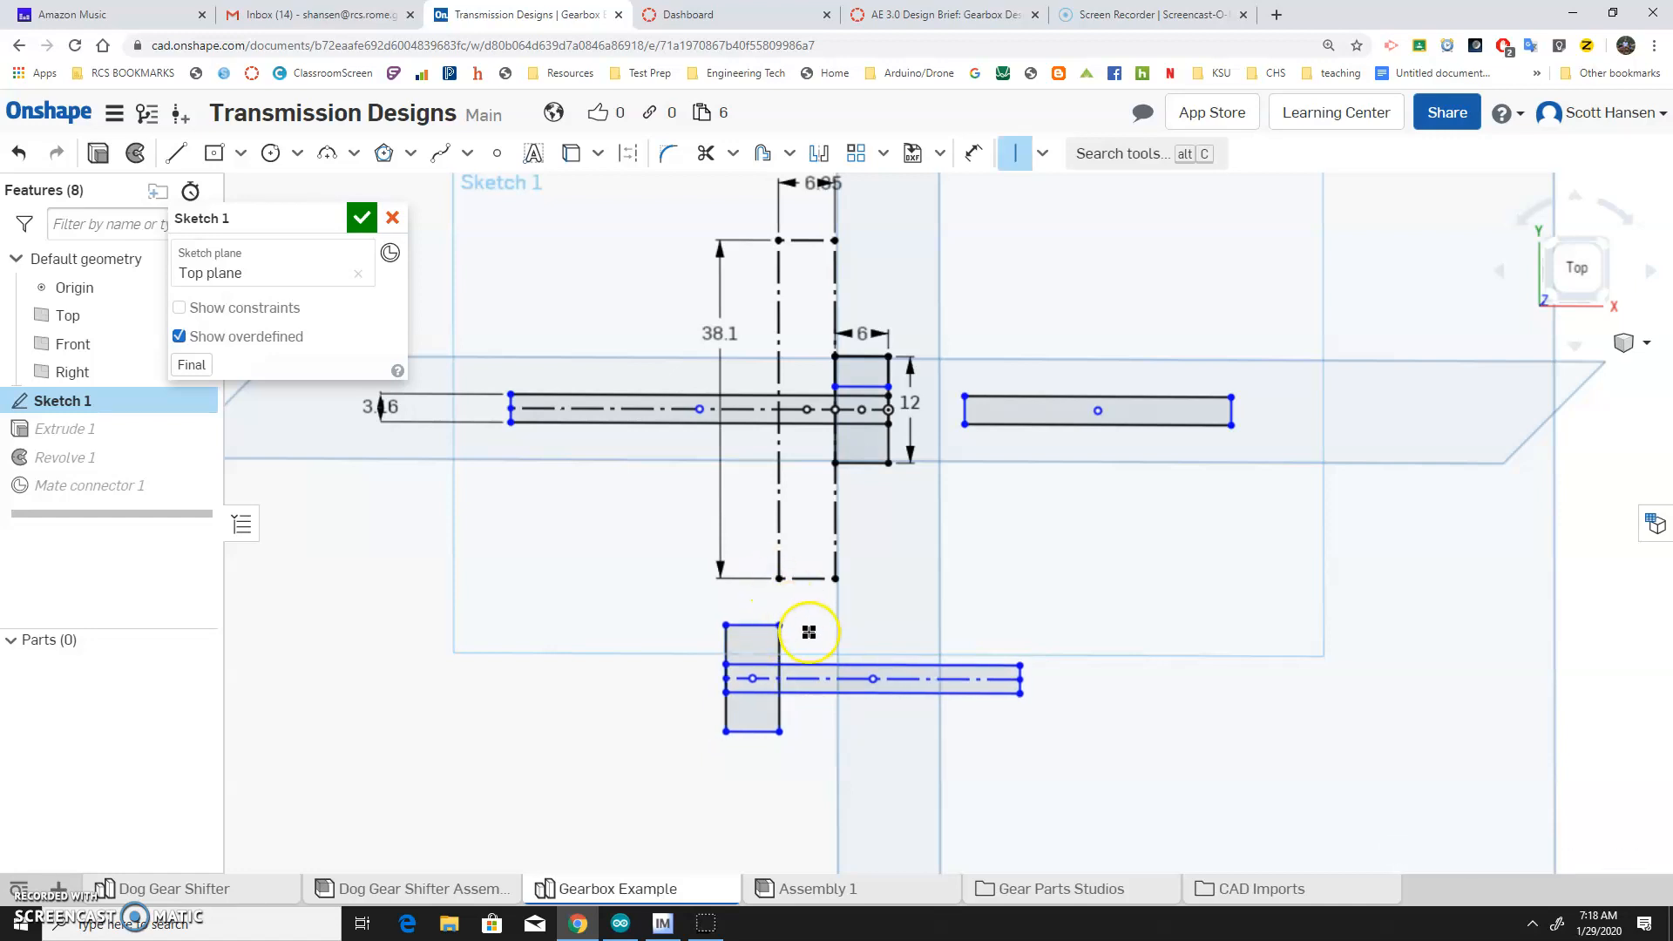
Draw a center-point construction rectangle on the lower shaft's centerline, extending from the lower hub up to the upper gear outline's bottom edge.
key(g)
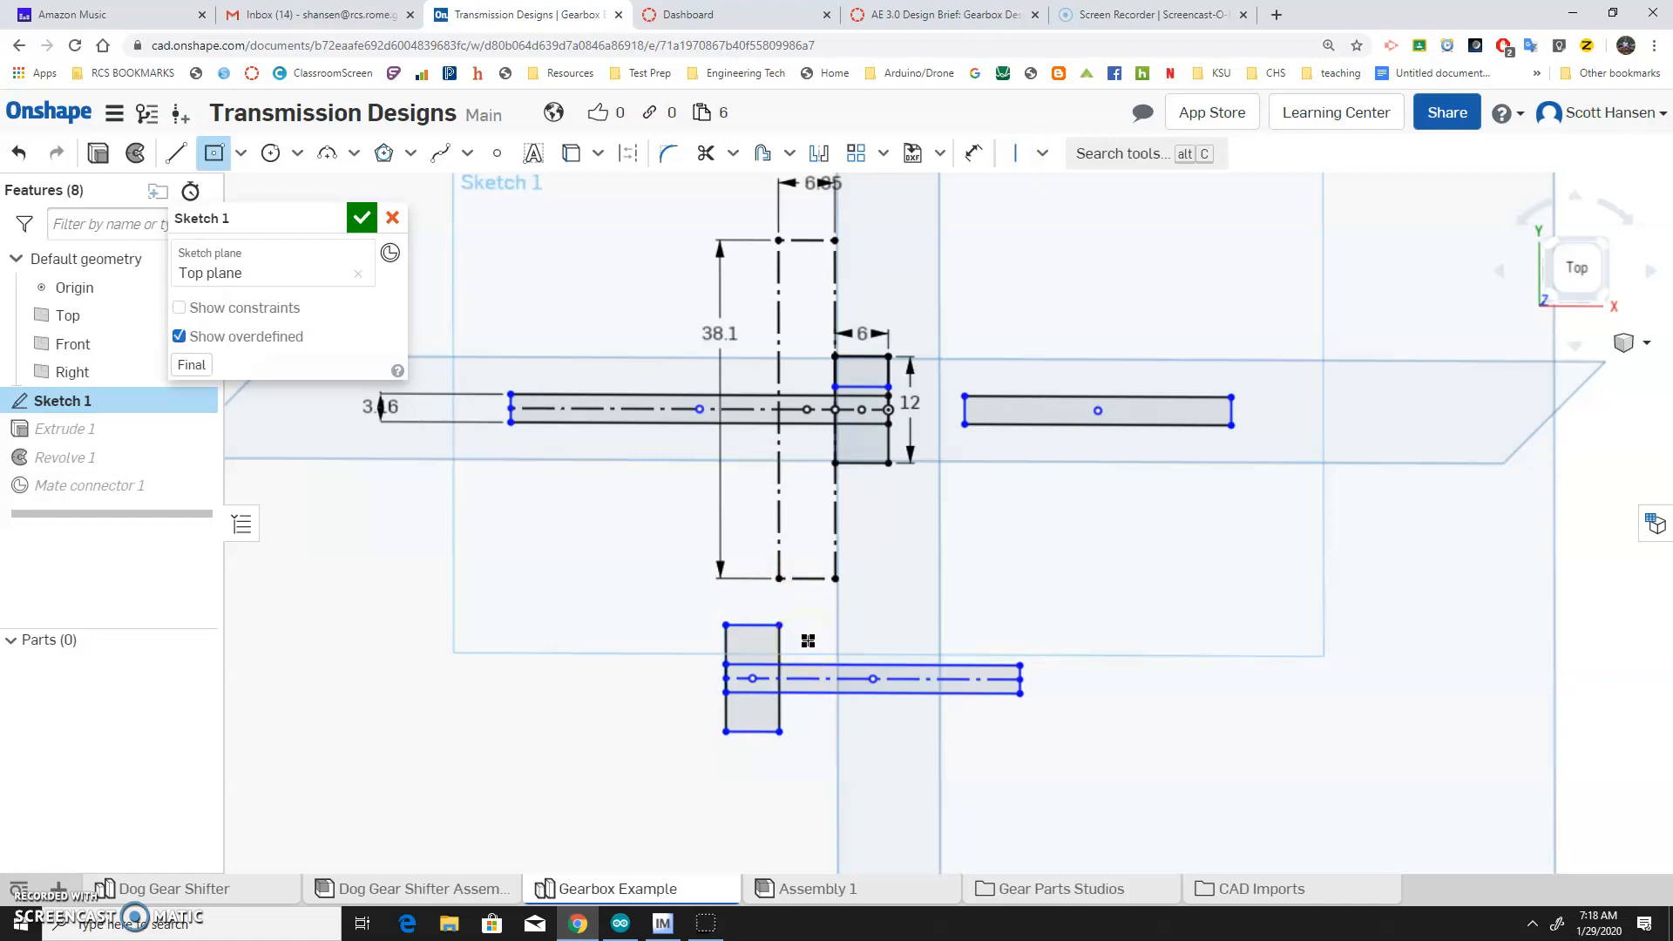
click(810, 678)
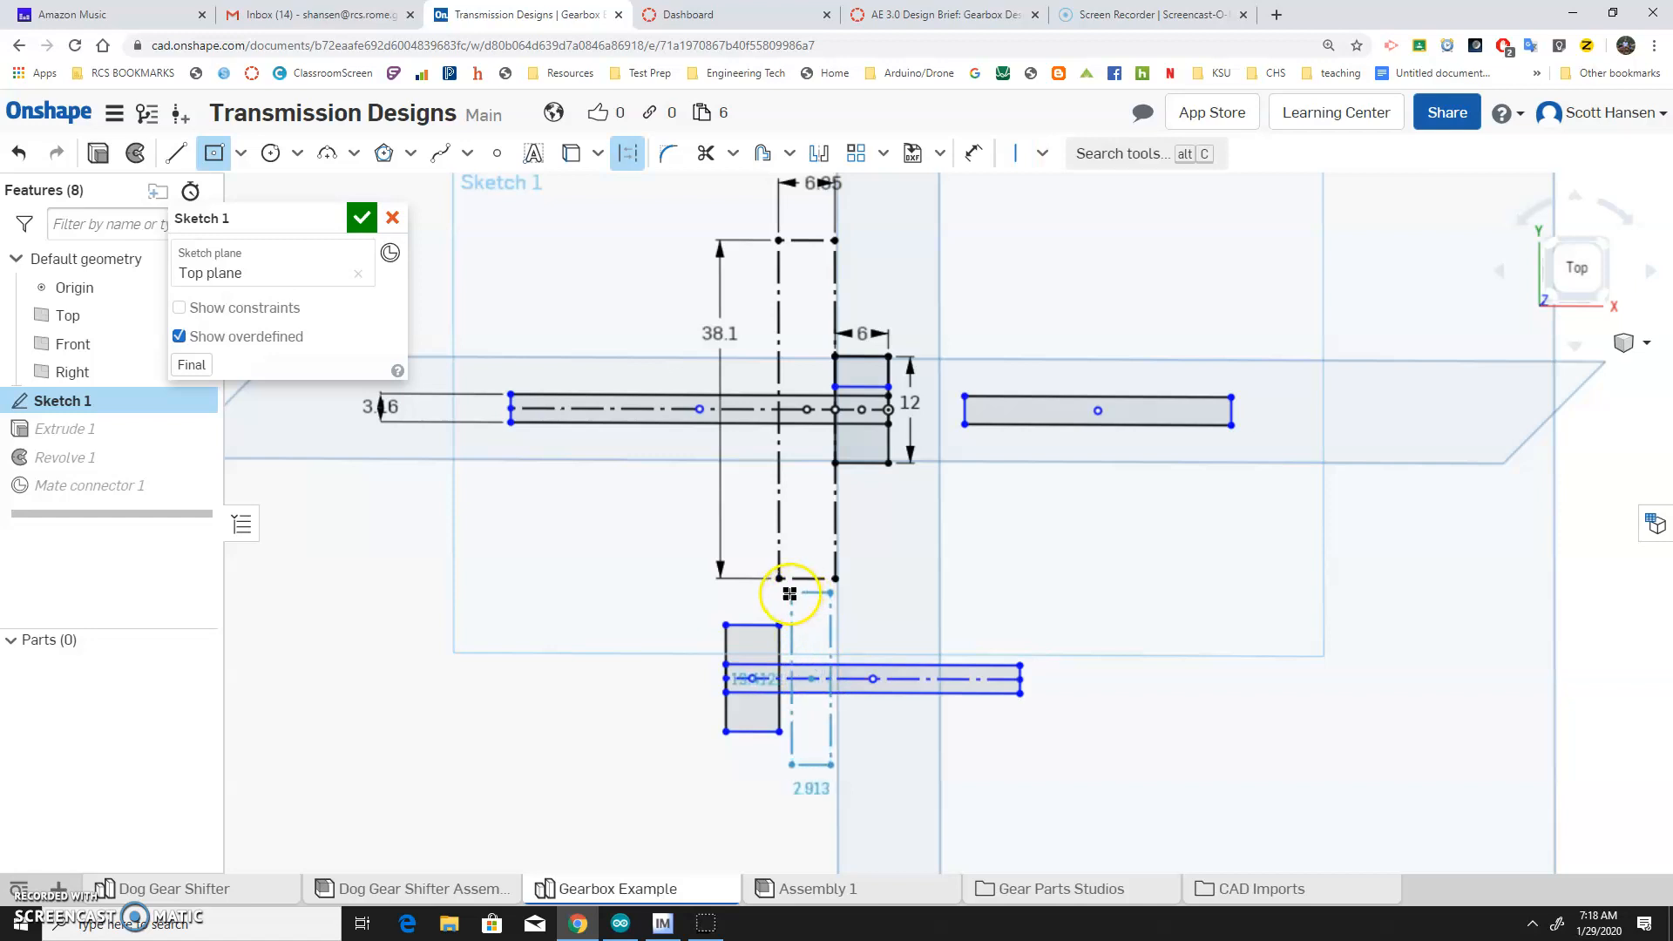
click(838, 580)
key(Escape)
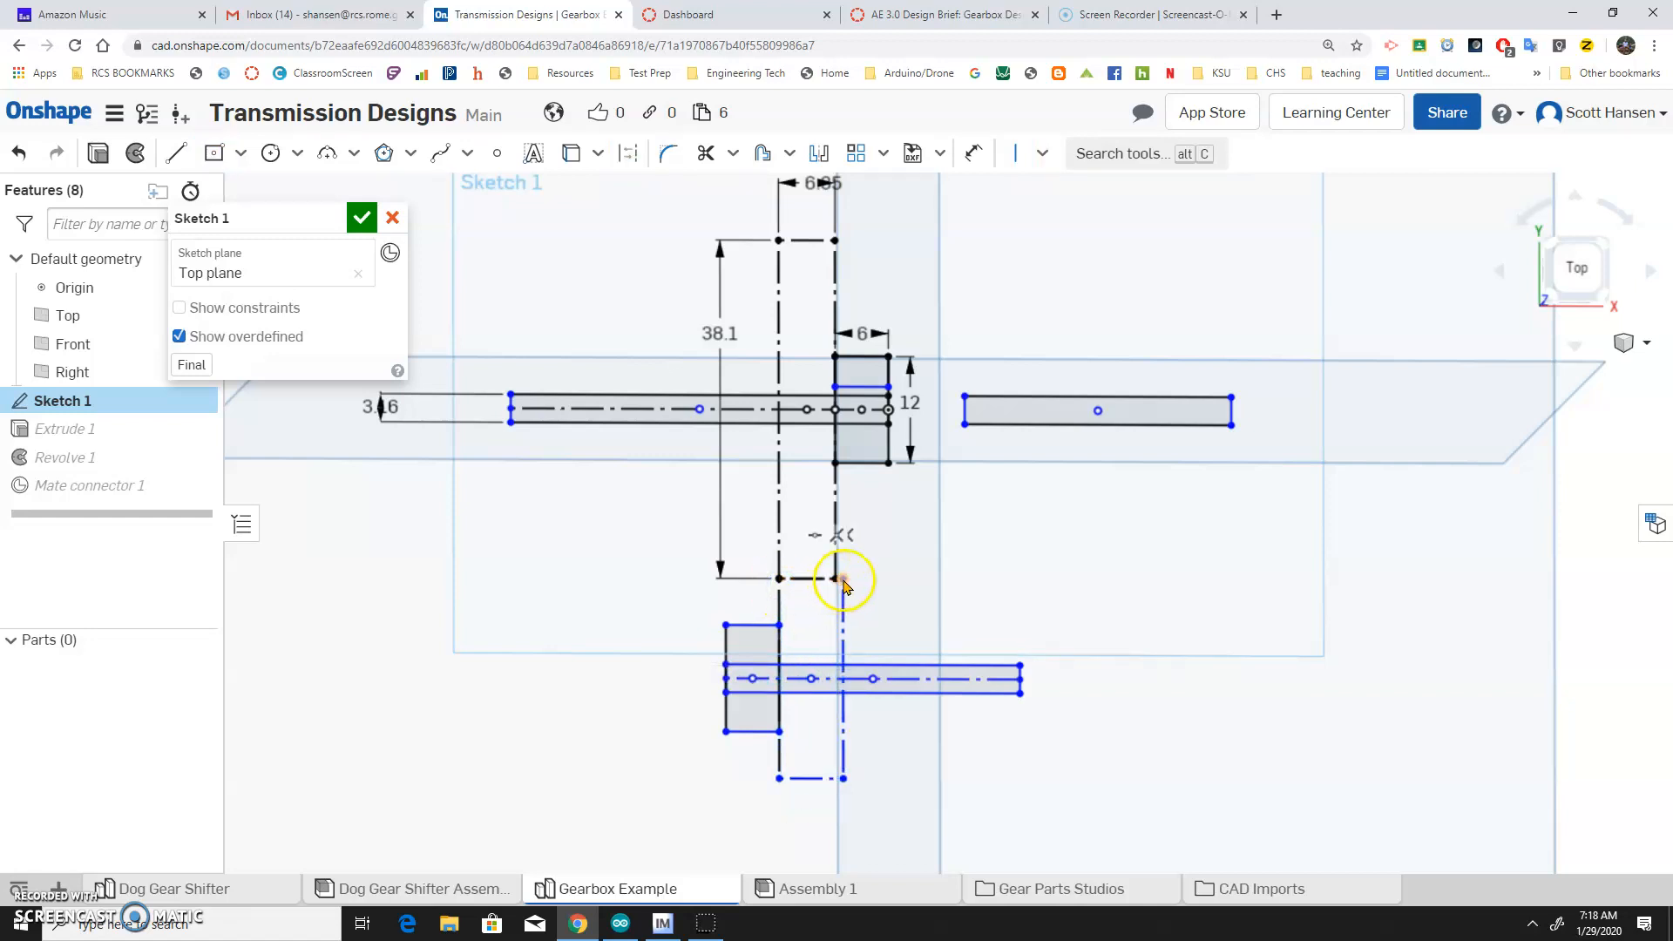
Snap the lower gear outline's top right corner to the upper gear outline's right edge and move the lower shaft slightly down.
drag(843, 578, 839, 578)
drag(838, 579, 833, 572)
click(928, 767)
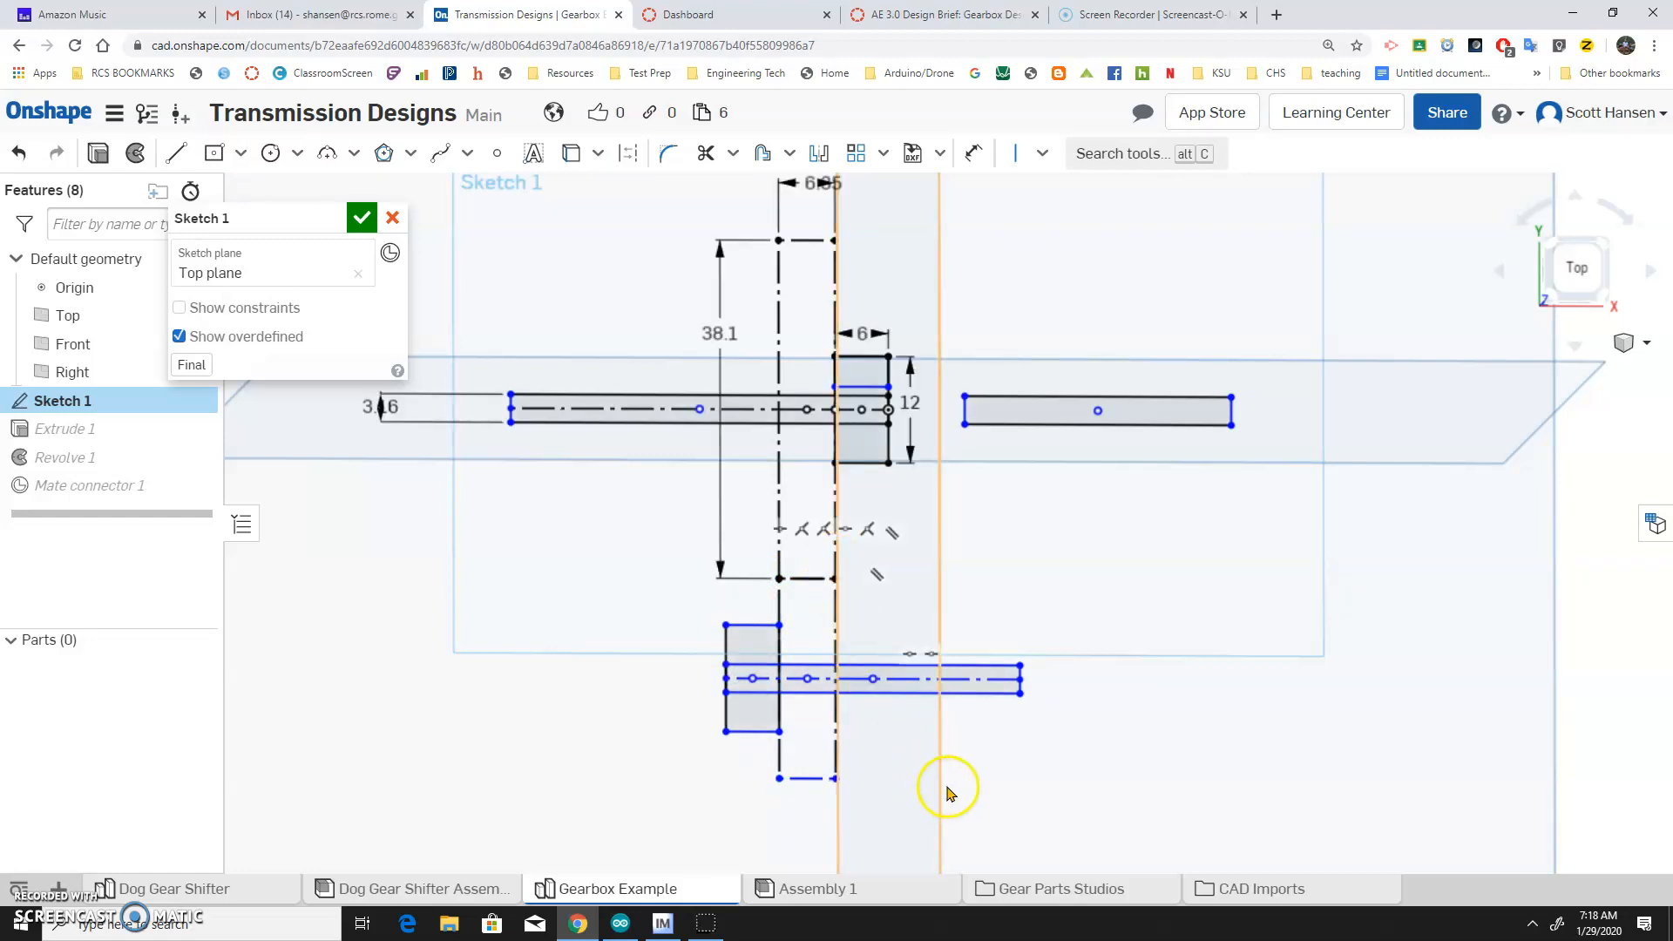
right_drag(948, 788, 954, 783)
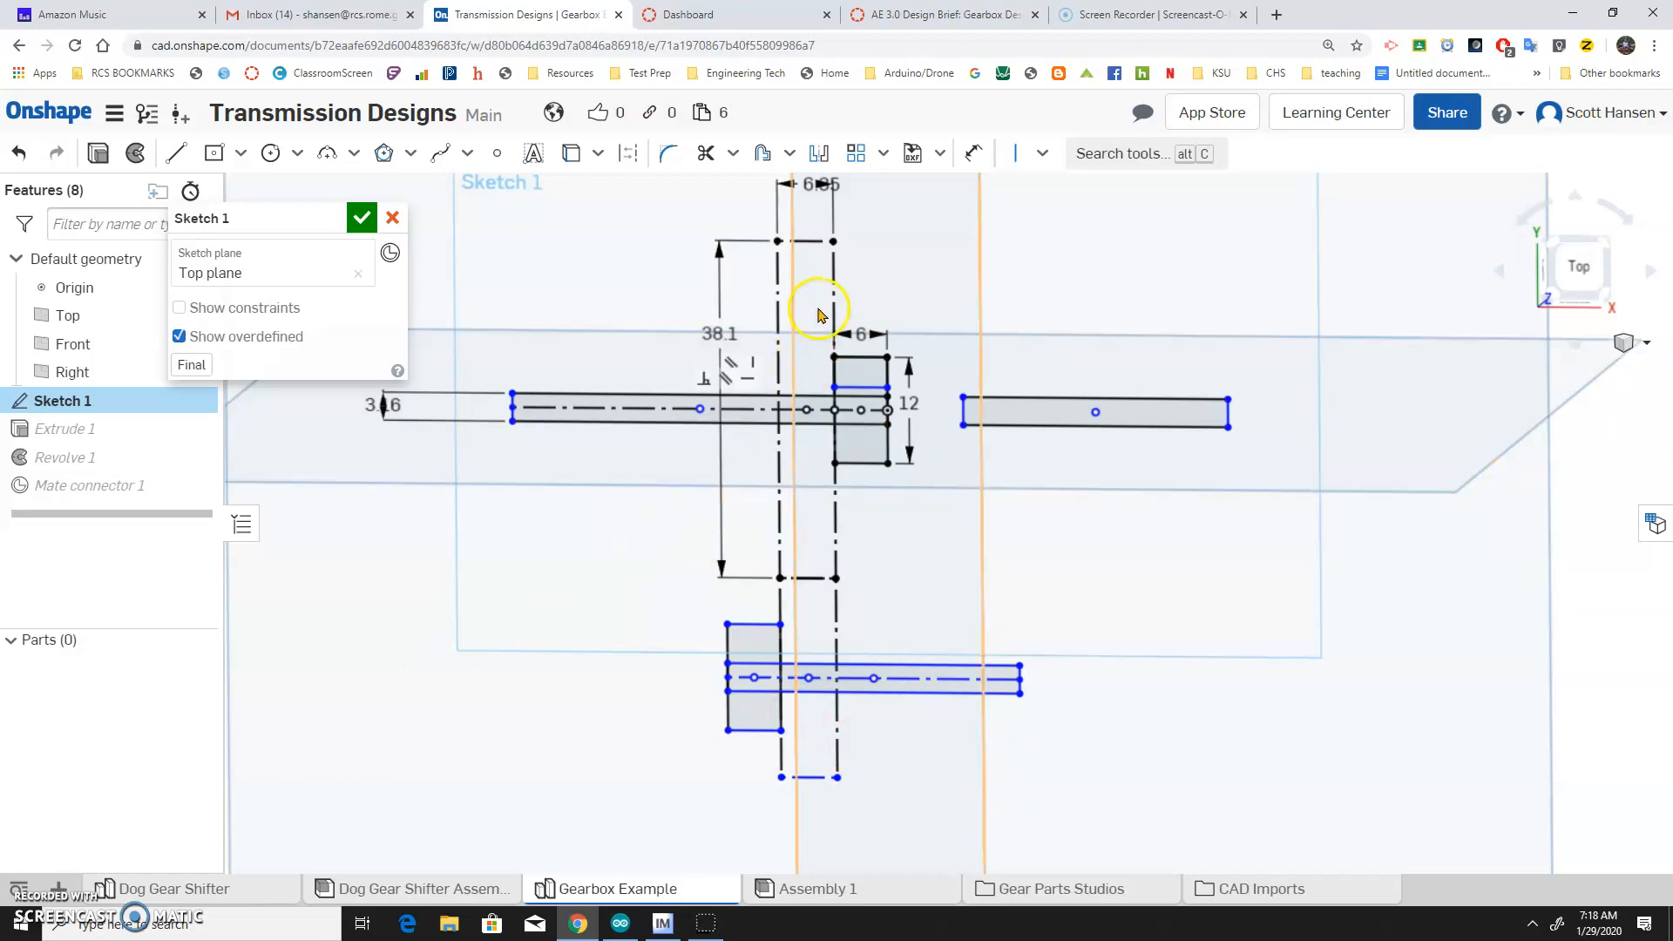
mouse_move(811, 688)
mouse_down()
mouse_move(806, 737)
mouse_move(812, 673)
mouse_move(822, 747)
mouse_move(831, 685)
mouse_move(819, 747)
mouse_move(810, 665)
mouse_move(810, 721)
mouse_move(796, 663)
mouse_move(804, 687)
mouse_up()
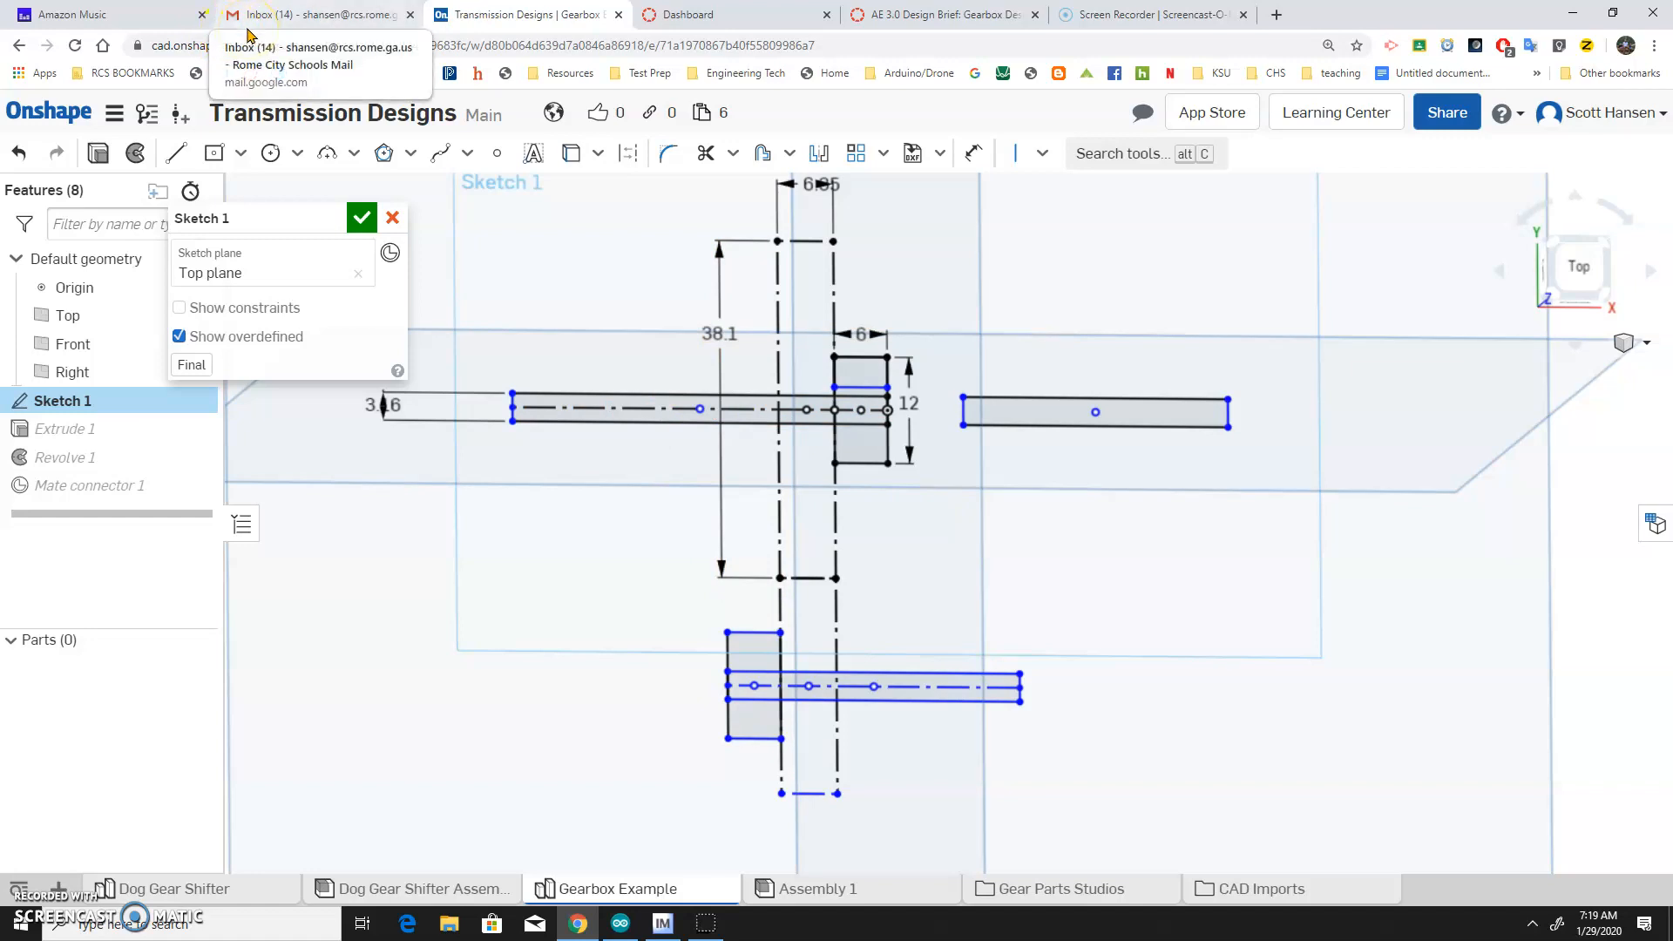
Look up the 12-tooth gear diameter in the AE 3.0 Design Brief, dimension the lower gear outline's height at 12.7 mm, and accept the sketch.
click(932, 17)
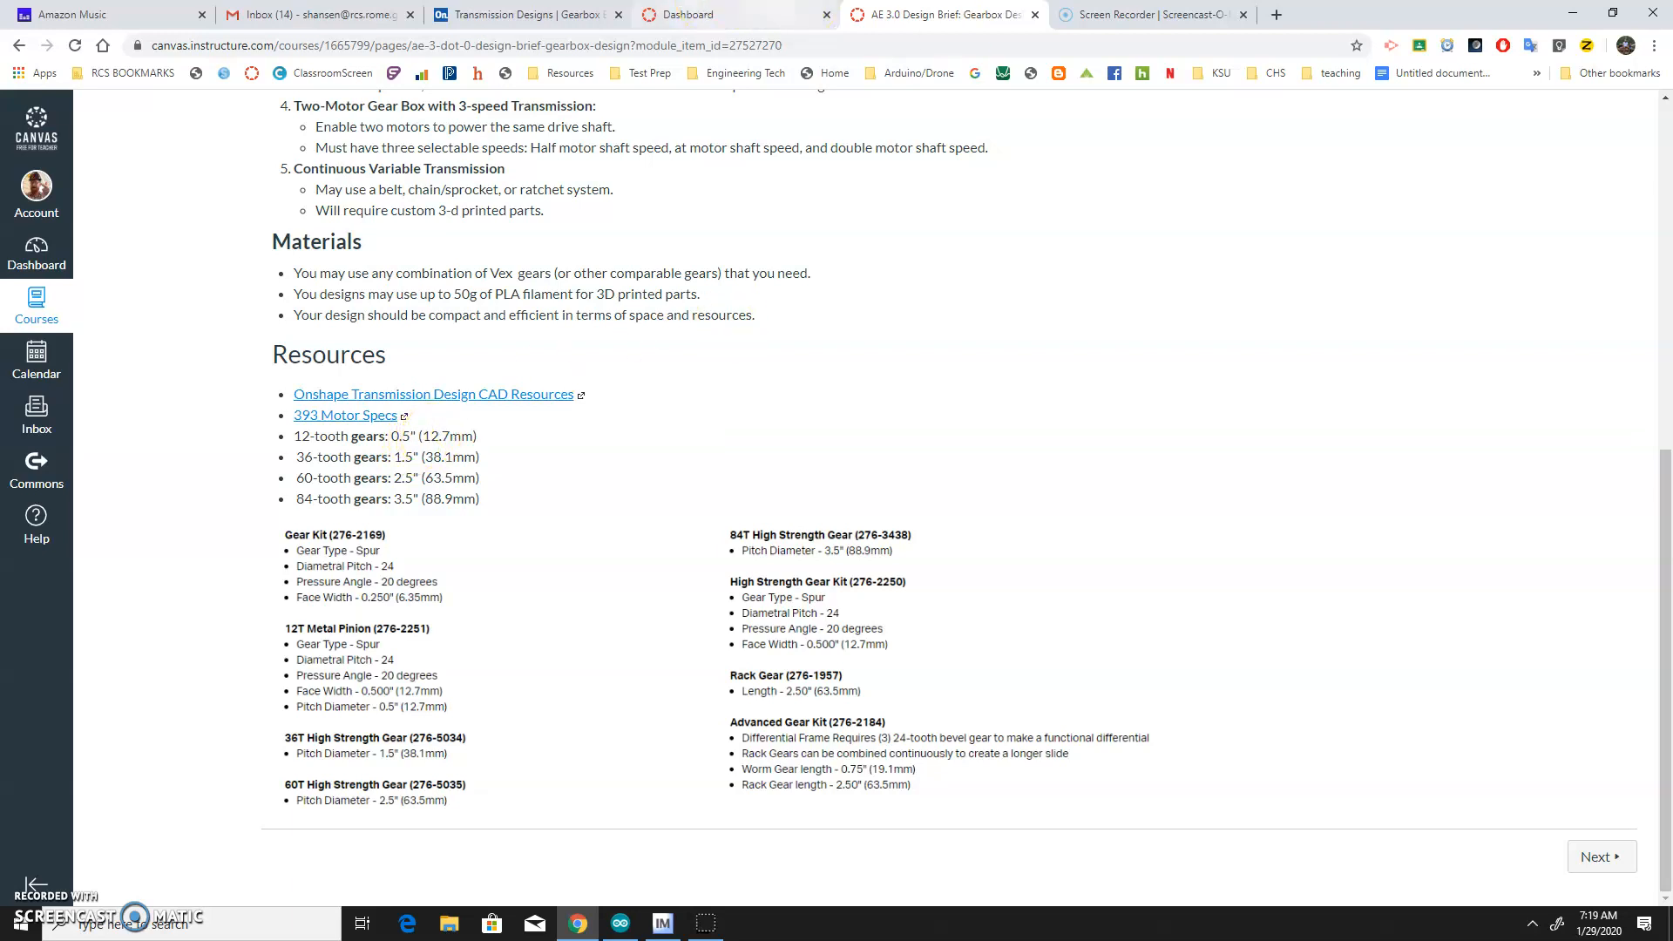
click(523, 15)
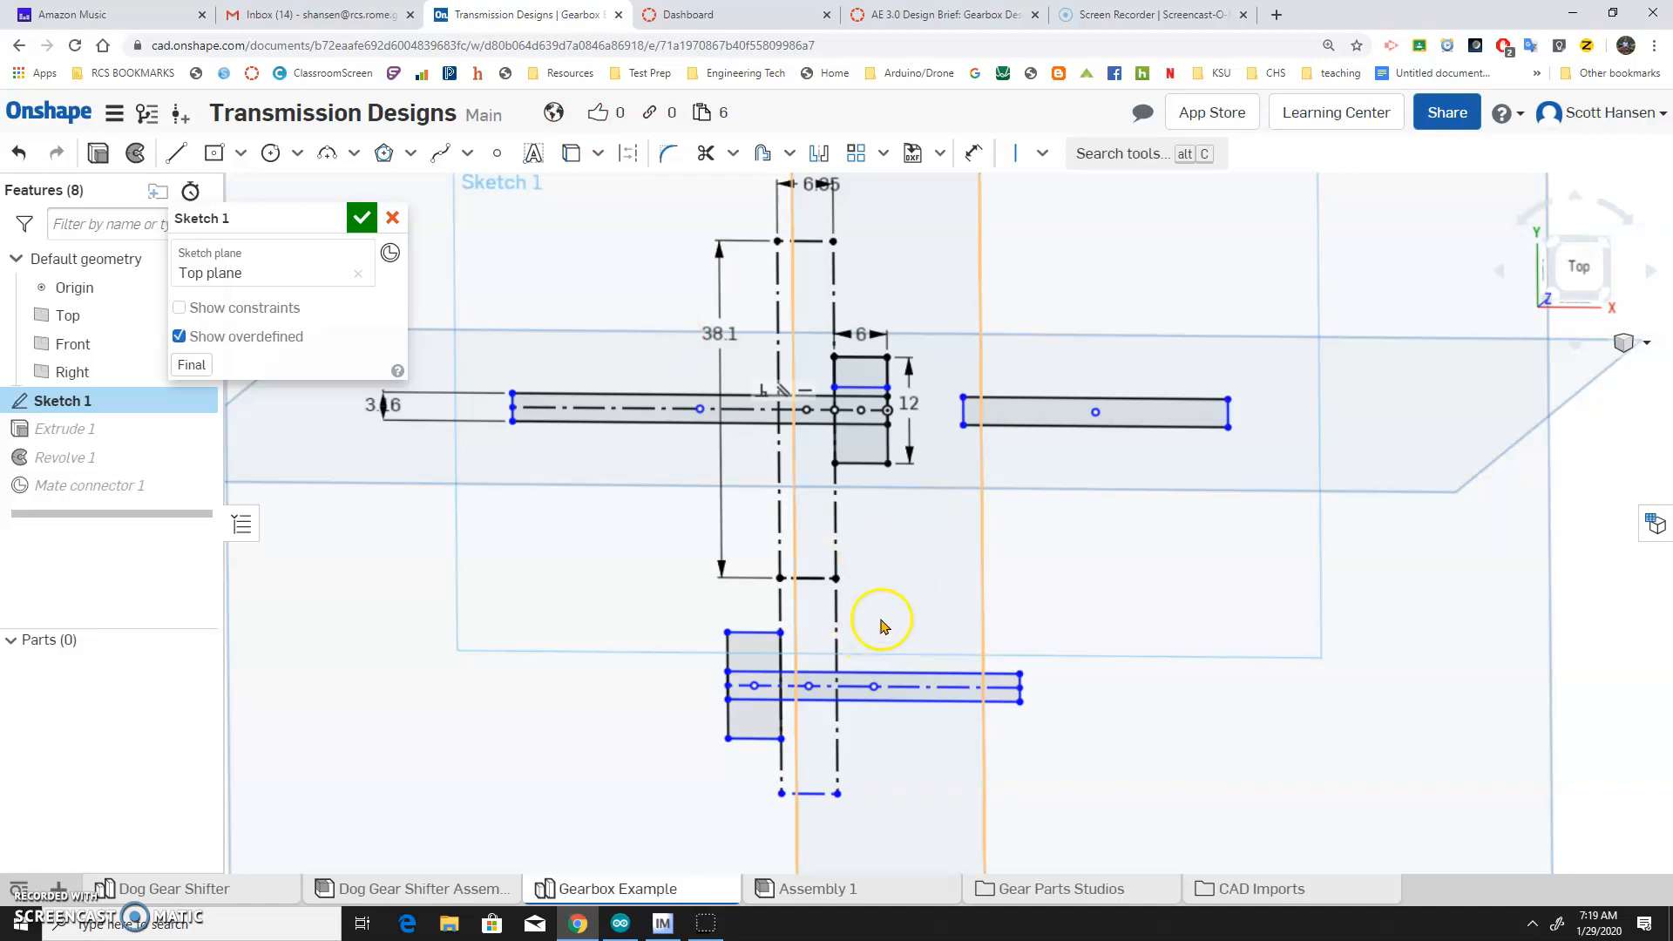
key(u)
click(781, 615)
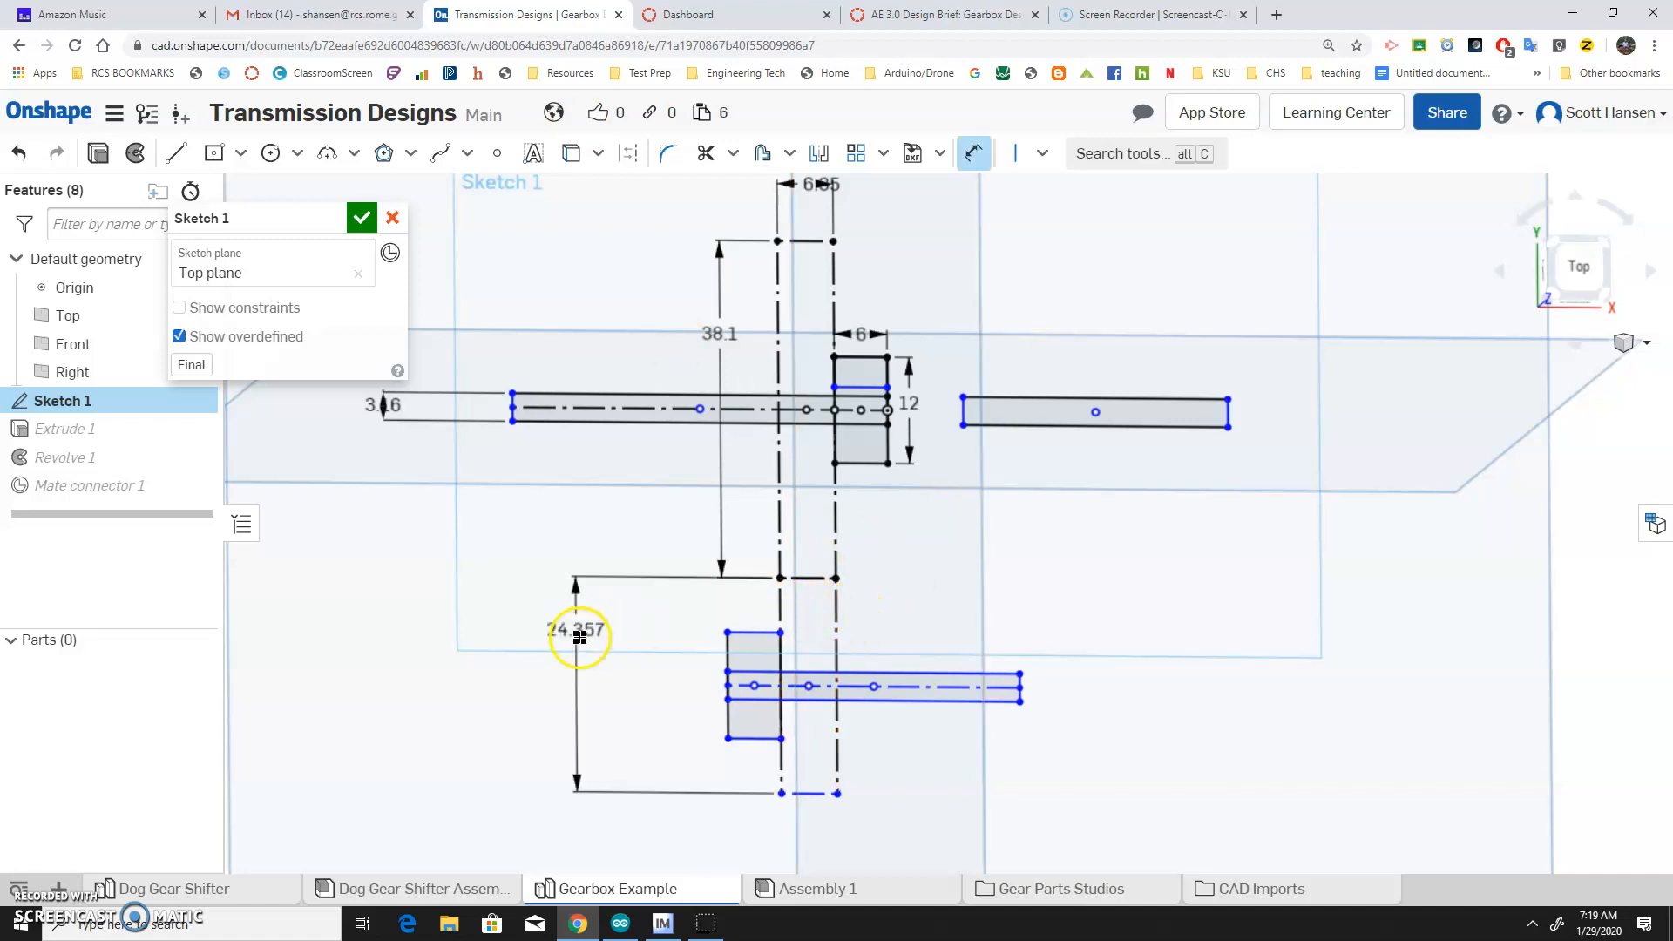
click(668, 660)
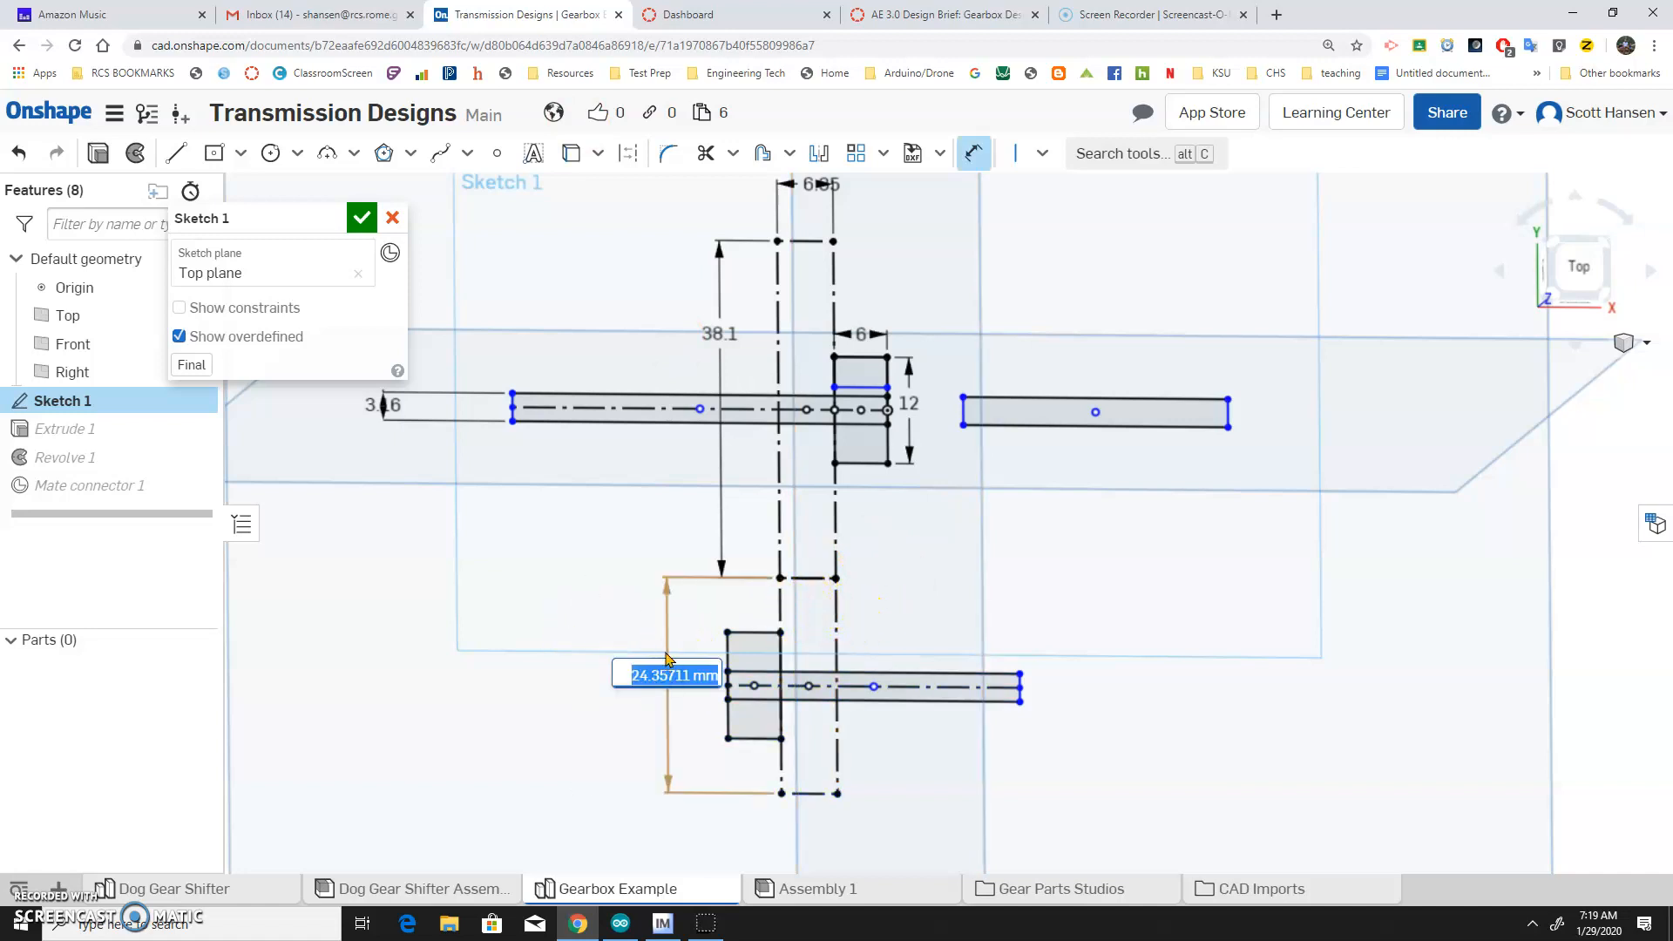
text(12.7)
key(Return)
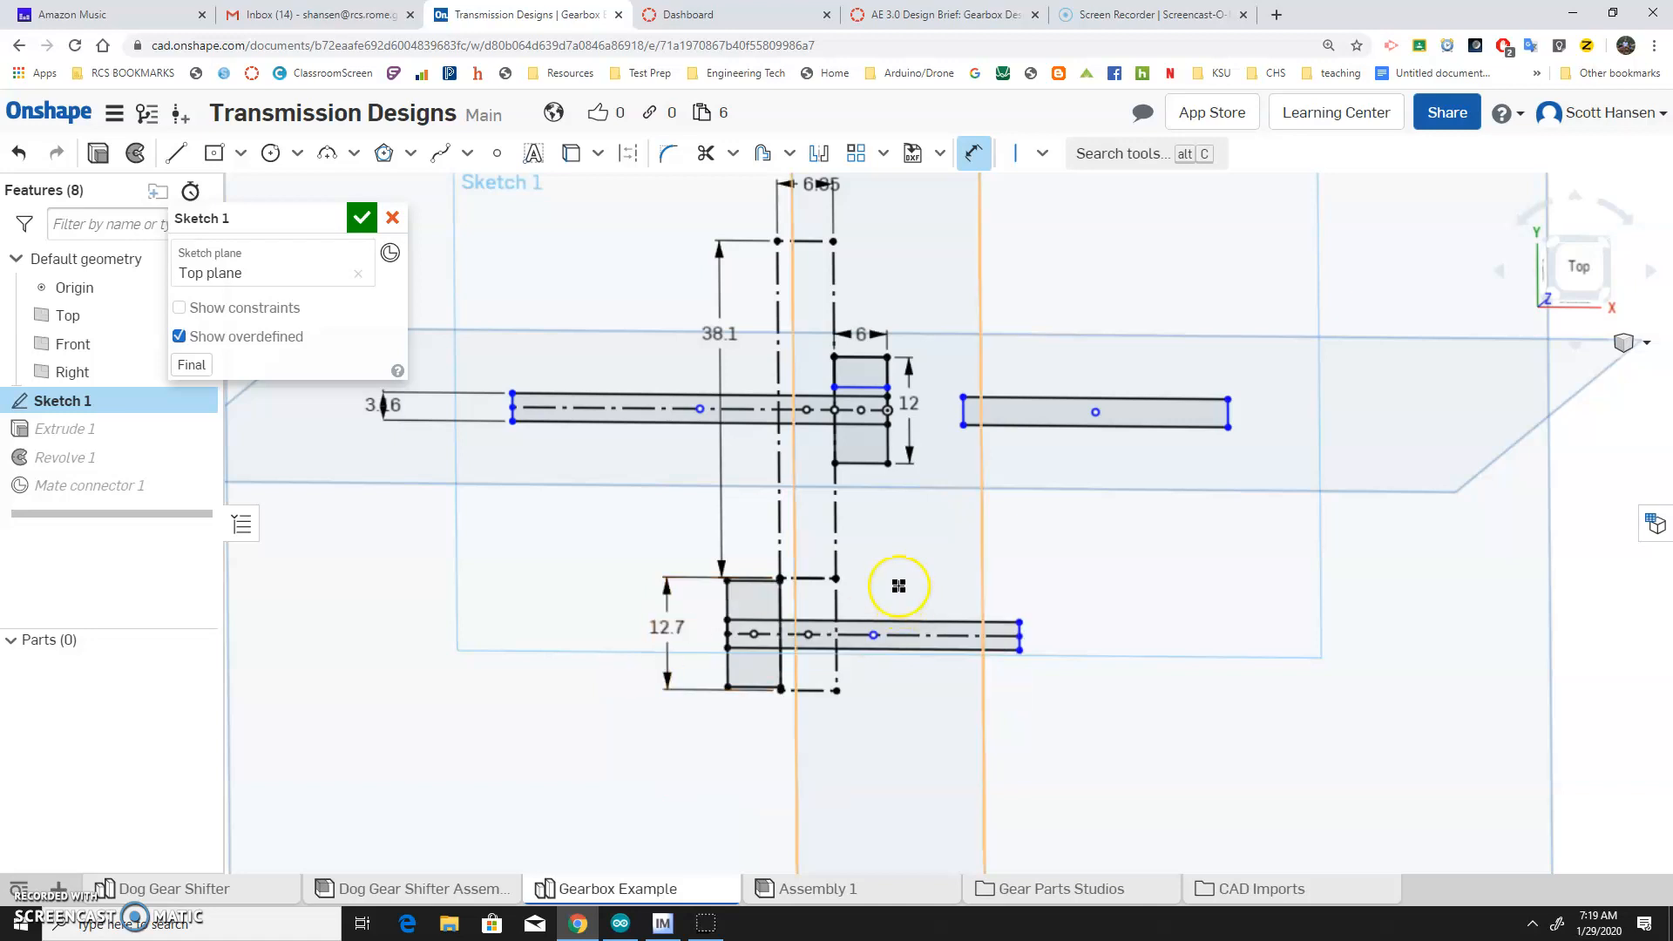
scroll(715, 523, up, 2)
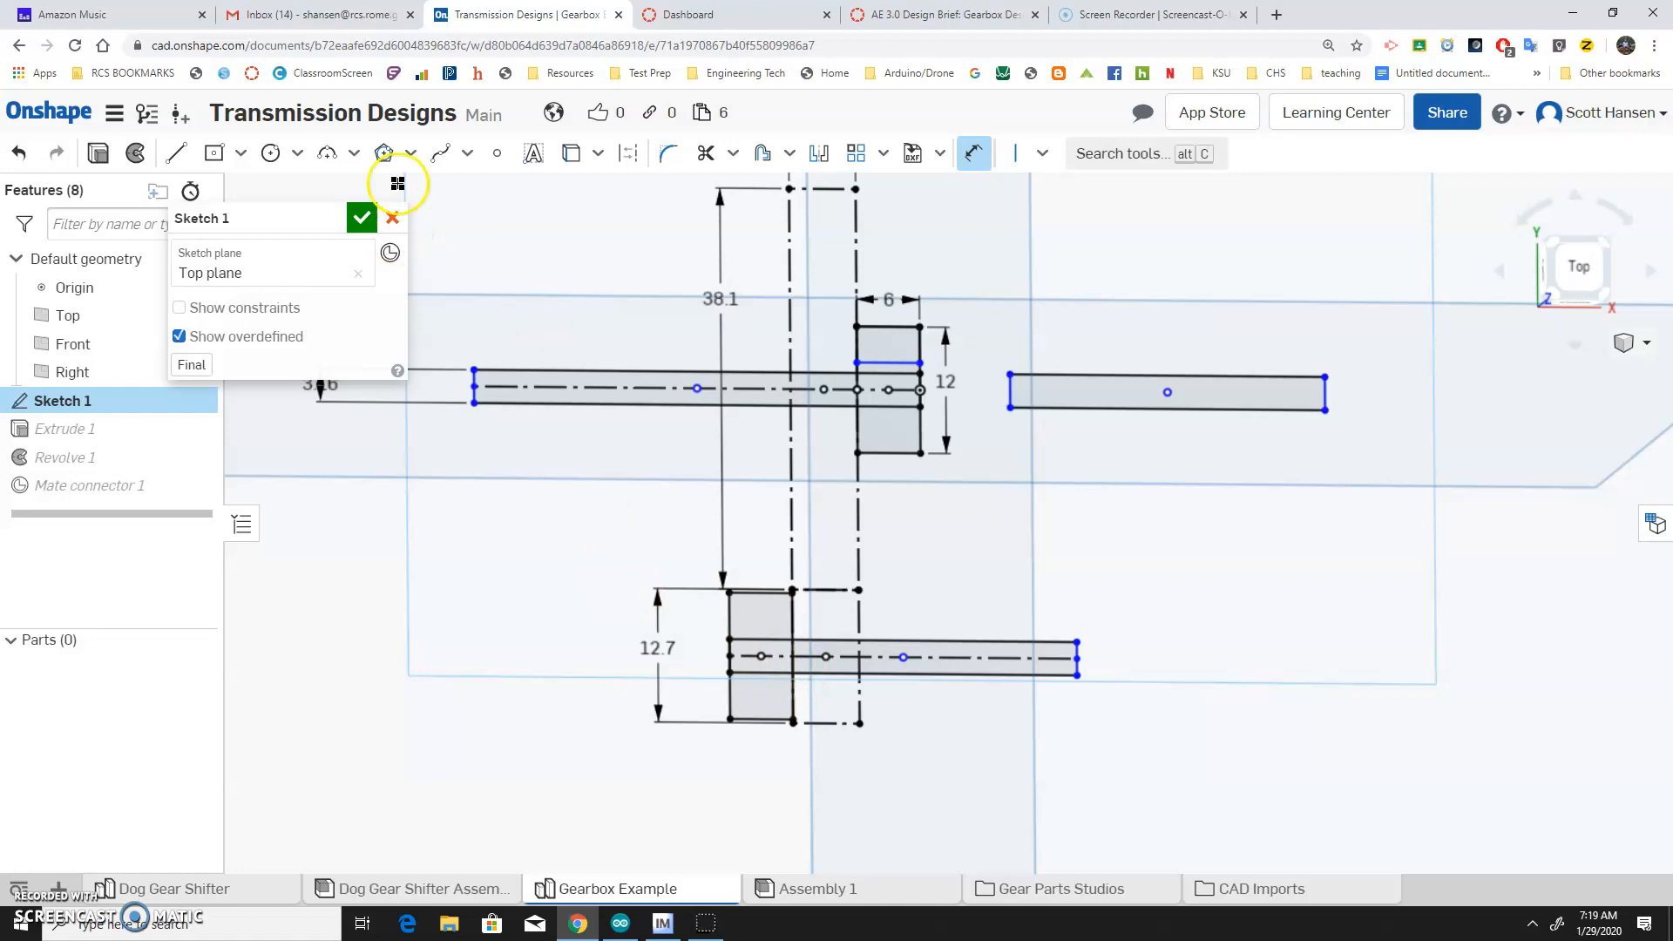
click(361, 217)
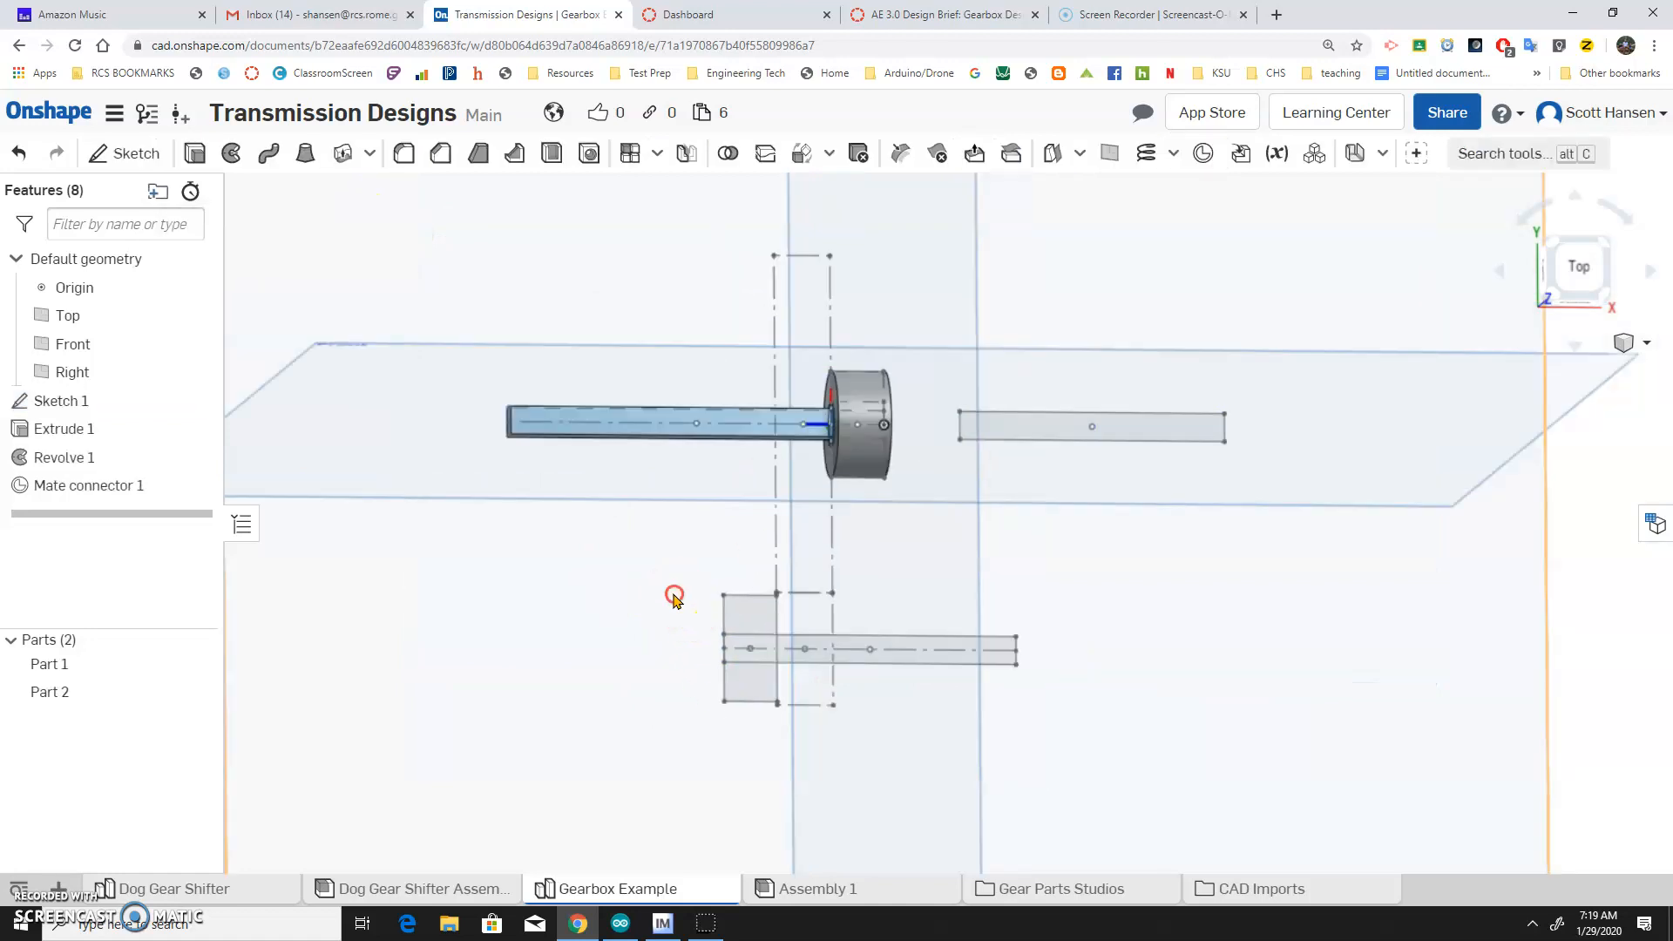
Reopen Sketch 1 and draw a corner rectangle in the upper part of the lower hub outline, spanning its full width.
right_drag(675, 597, 680, 600)
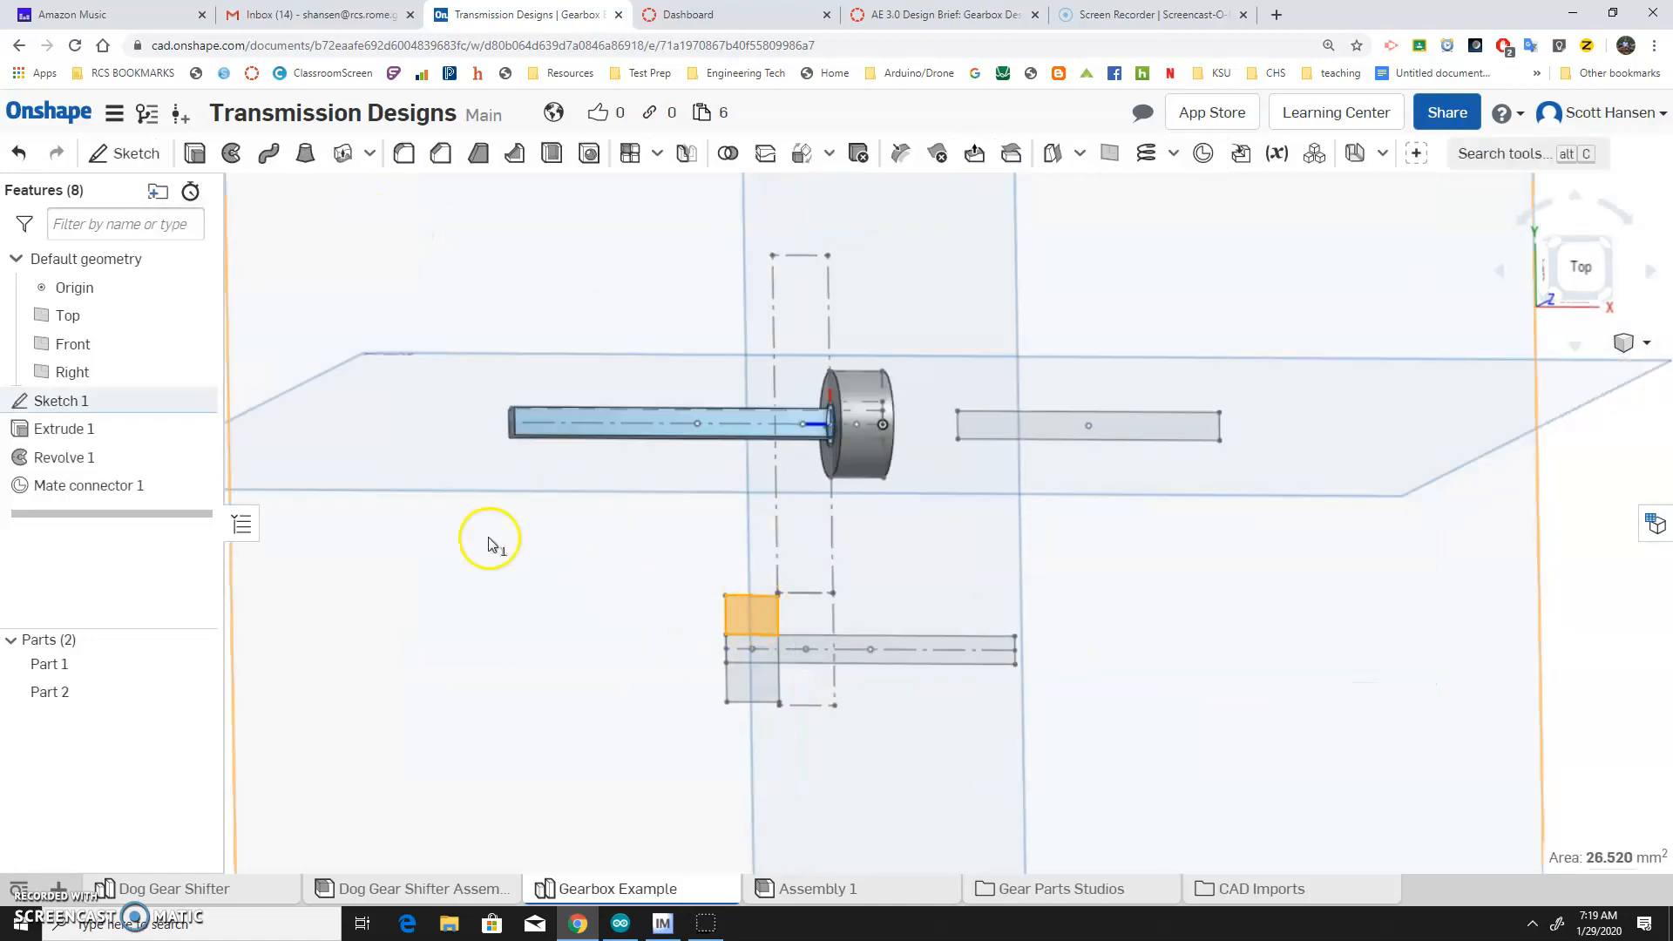
double_click(105, 400)
right_drag(896, 647, 879, 657)
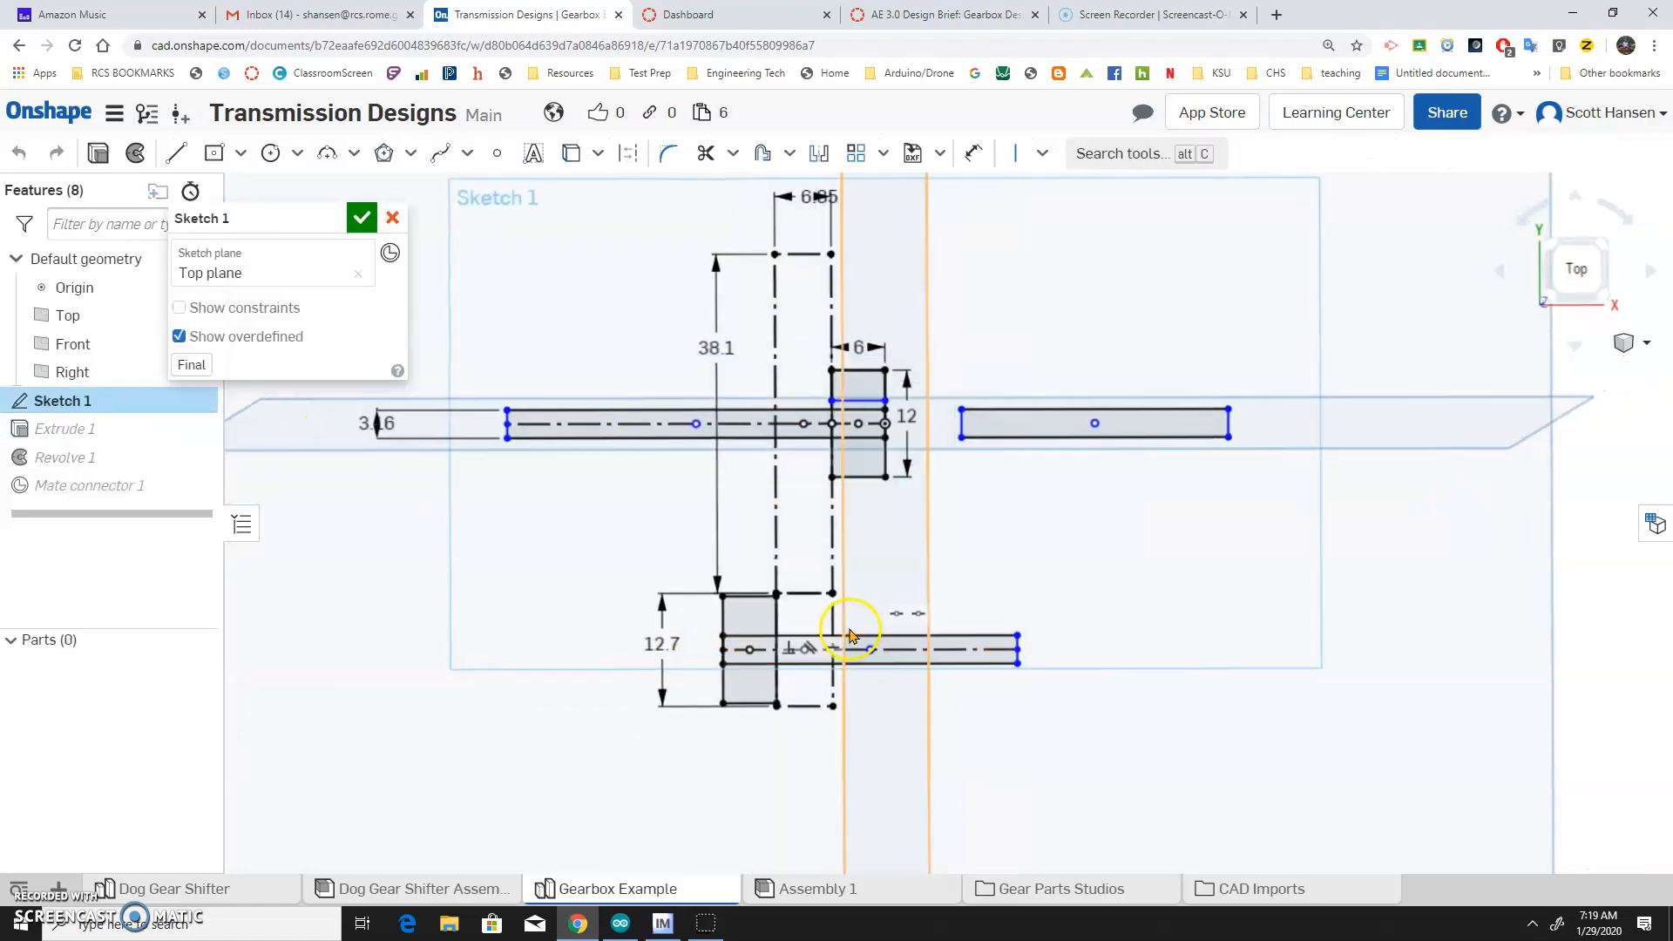
key(r)
click(241, 153)
click(246, 189)
mouse_move(725, 598)
mouse_down()
mouse_move(762, 602)
mouse_move(776, 626)
mouse_up()
Make the new rectangle's left edge equal in length to the corresponding left edge on the upper hub, and accept the sketch.
key(e)
click(726, 615)
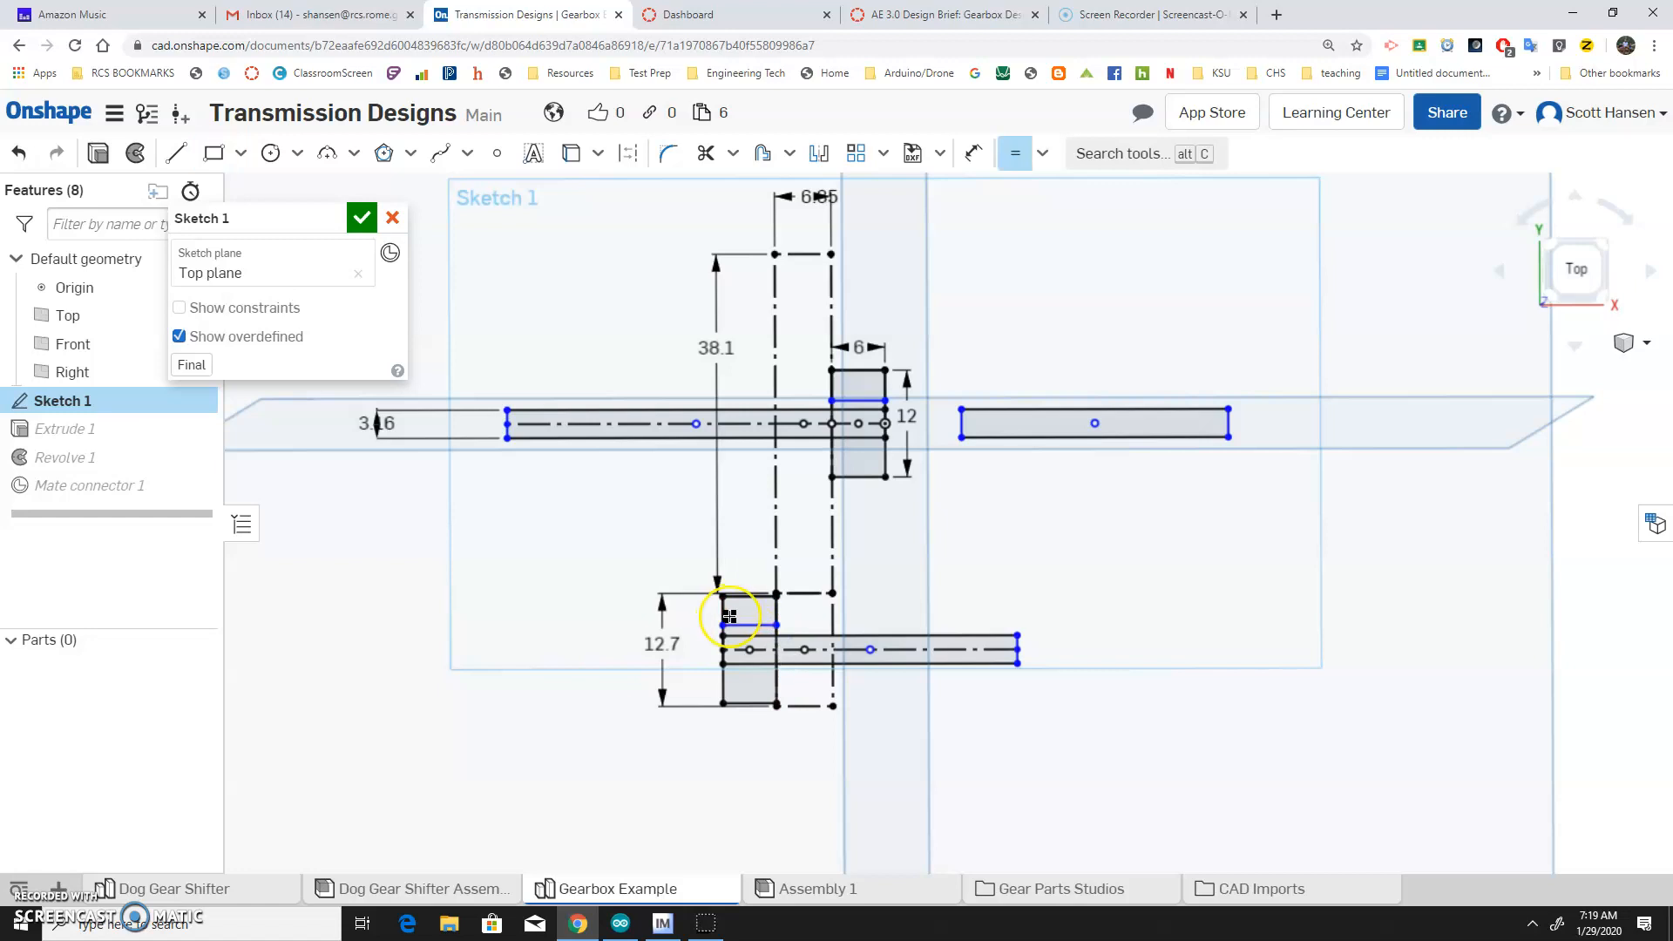
click(912, 444)
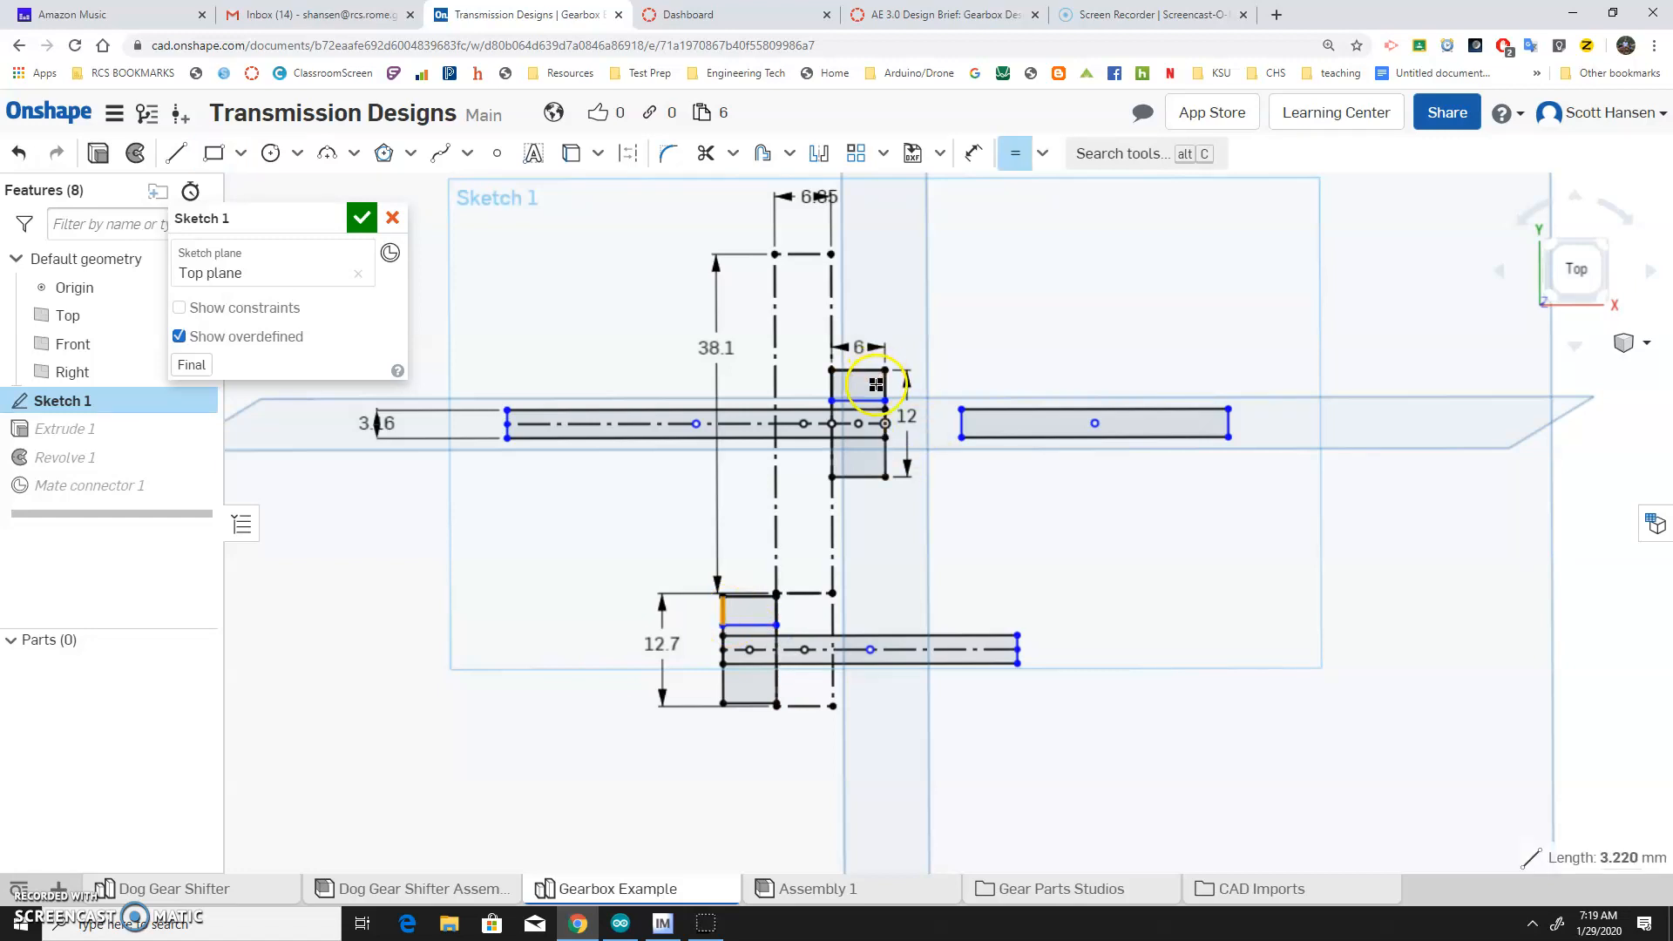
right_click(830, 386)
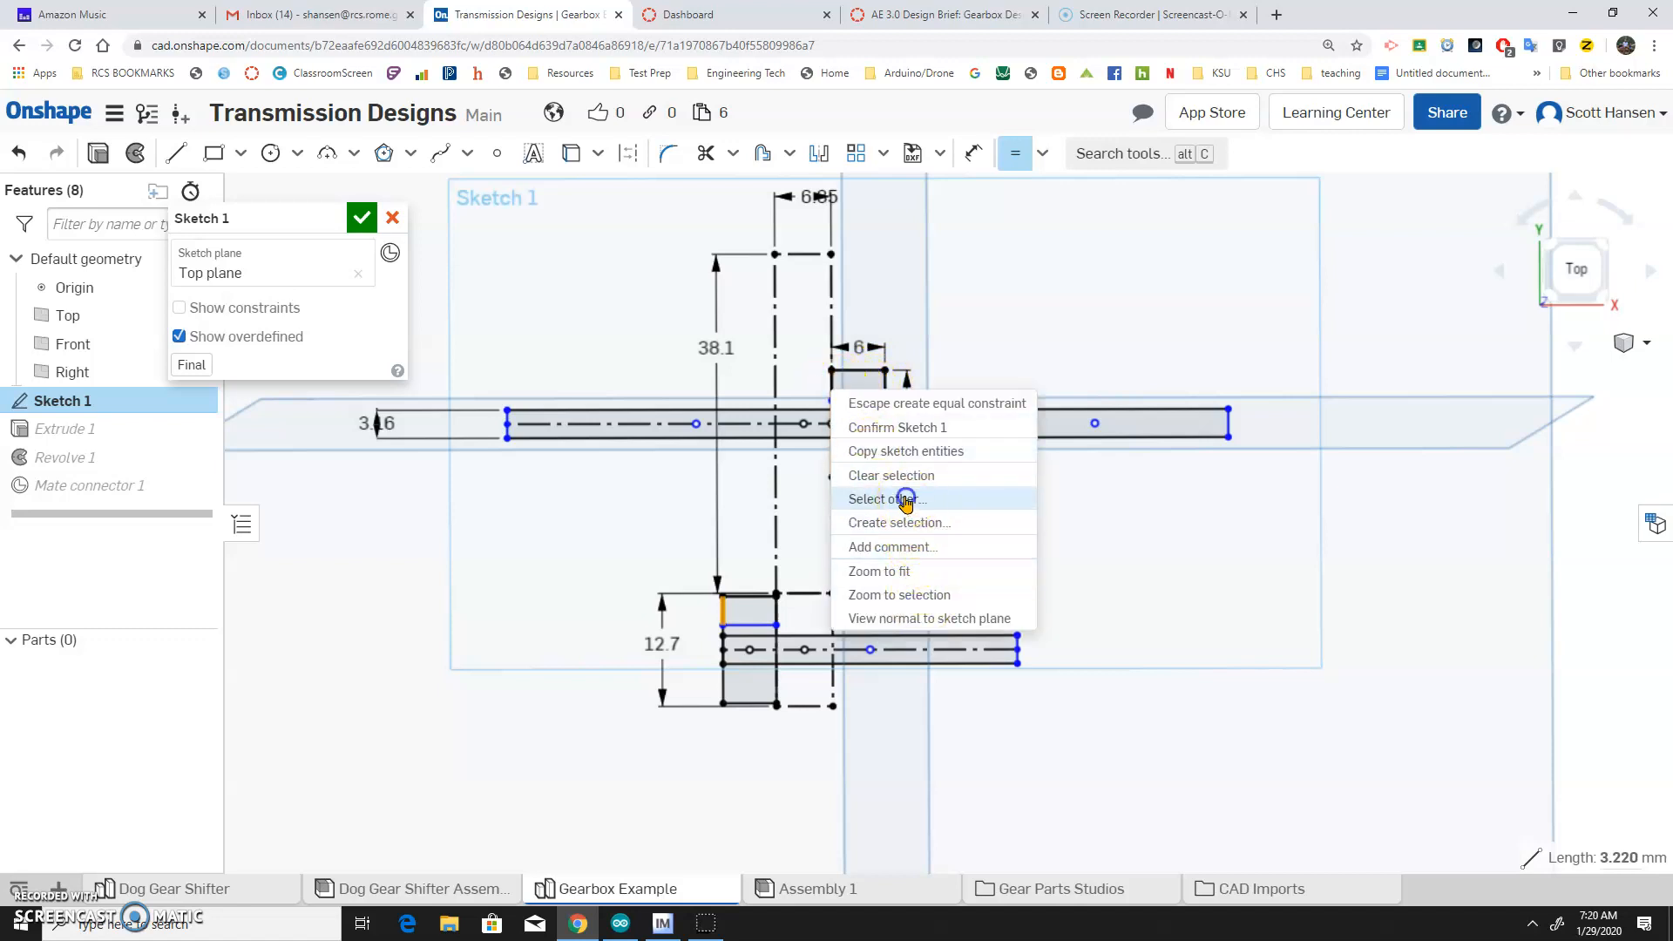
click(906, 501)
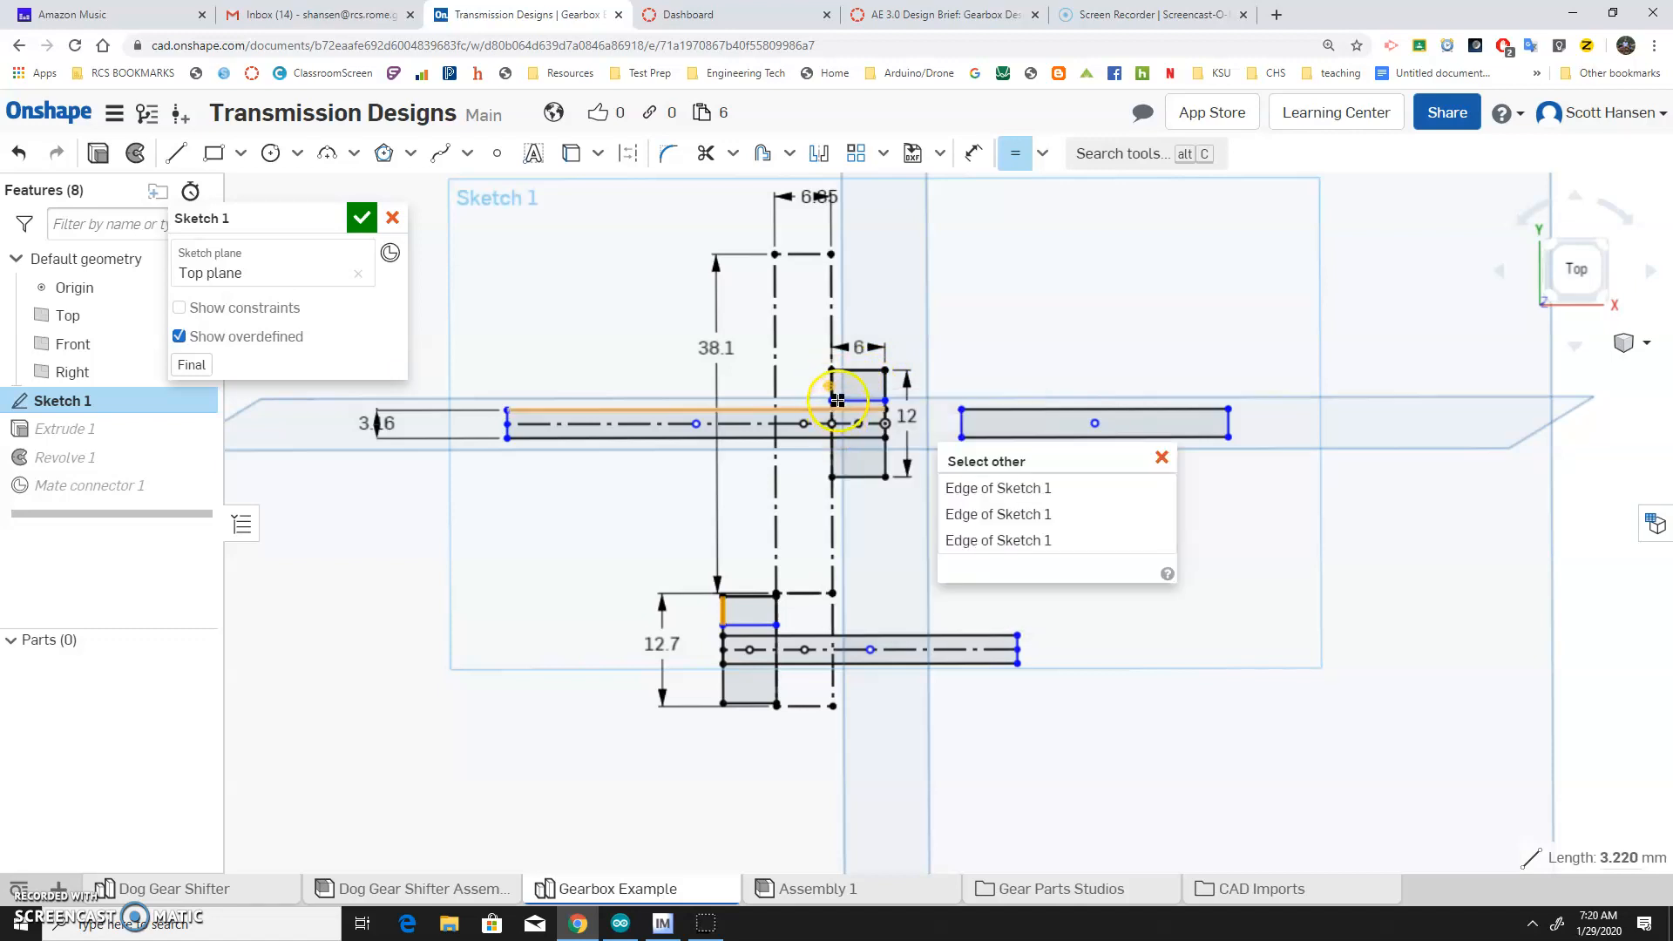
click(986, 518)
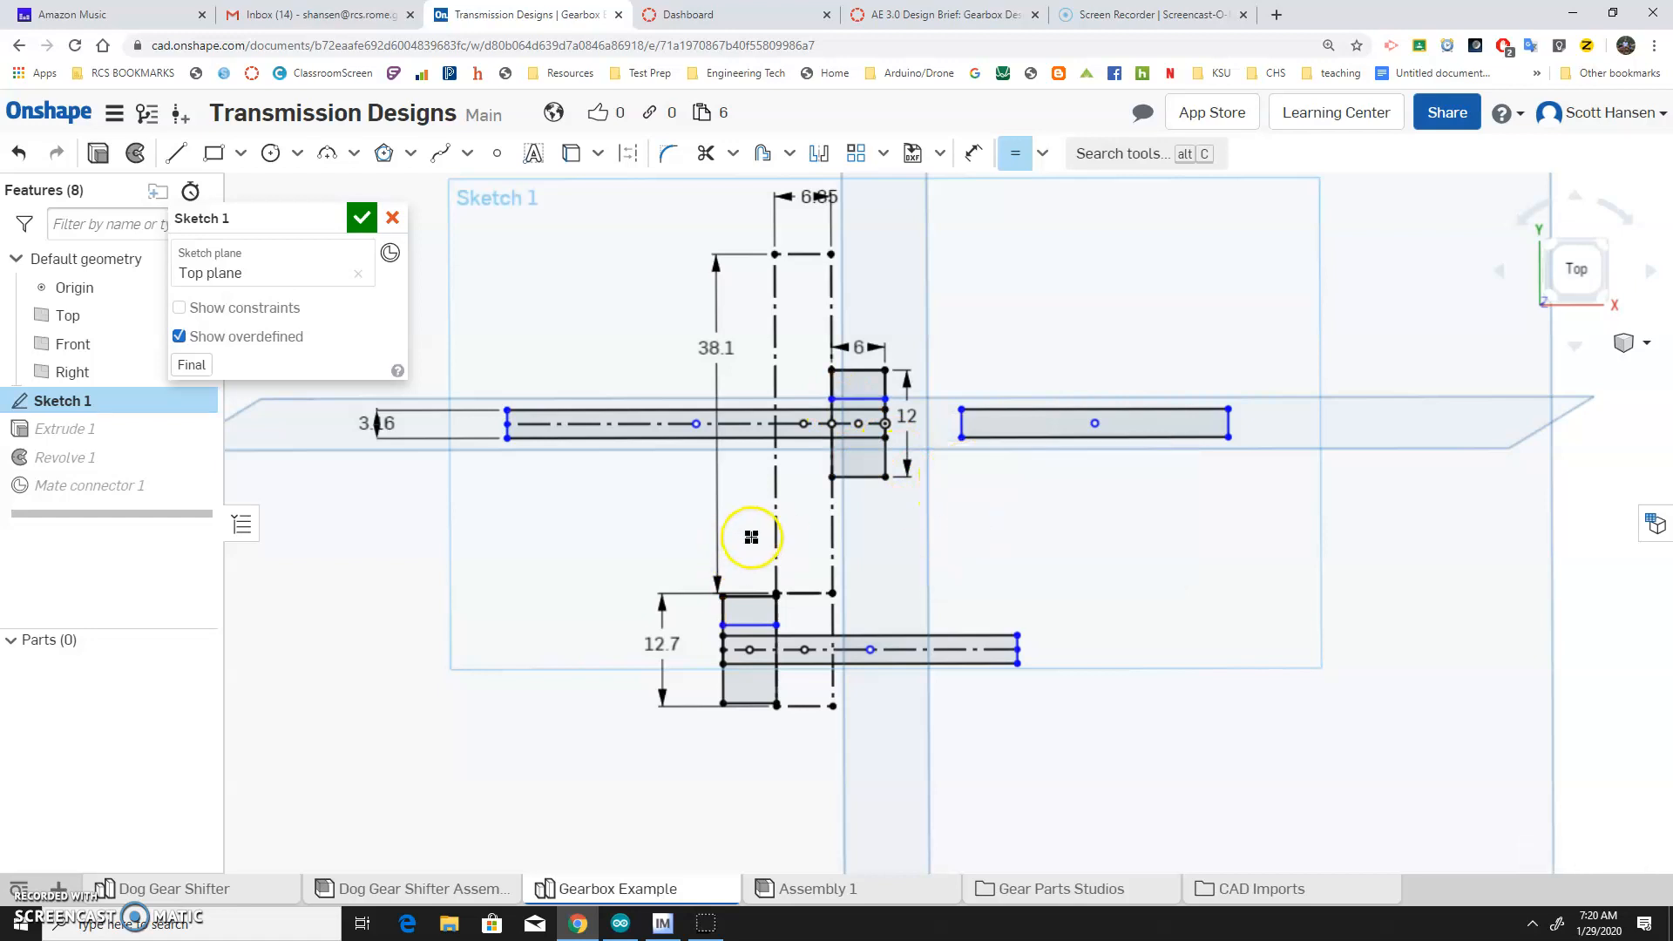
click(362, 218)
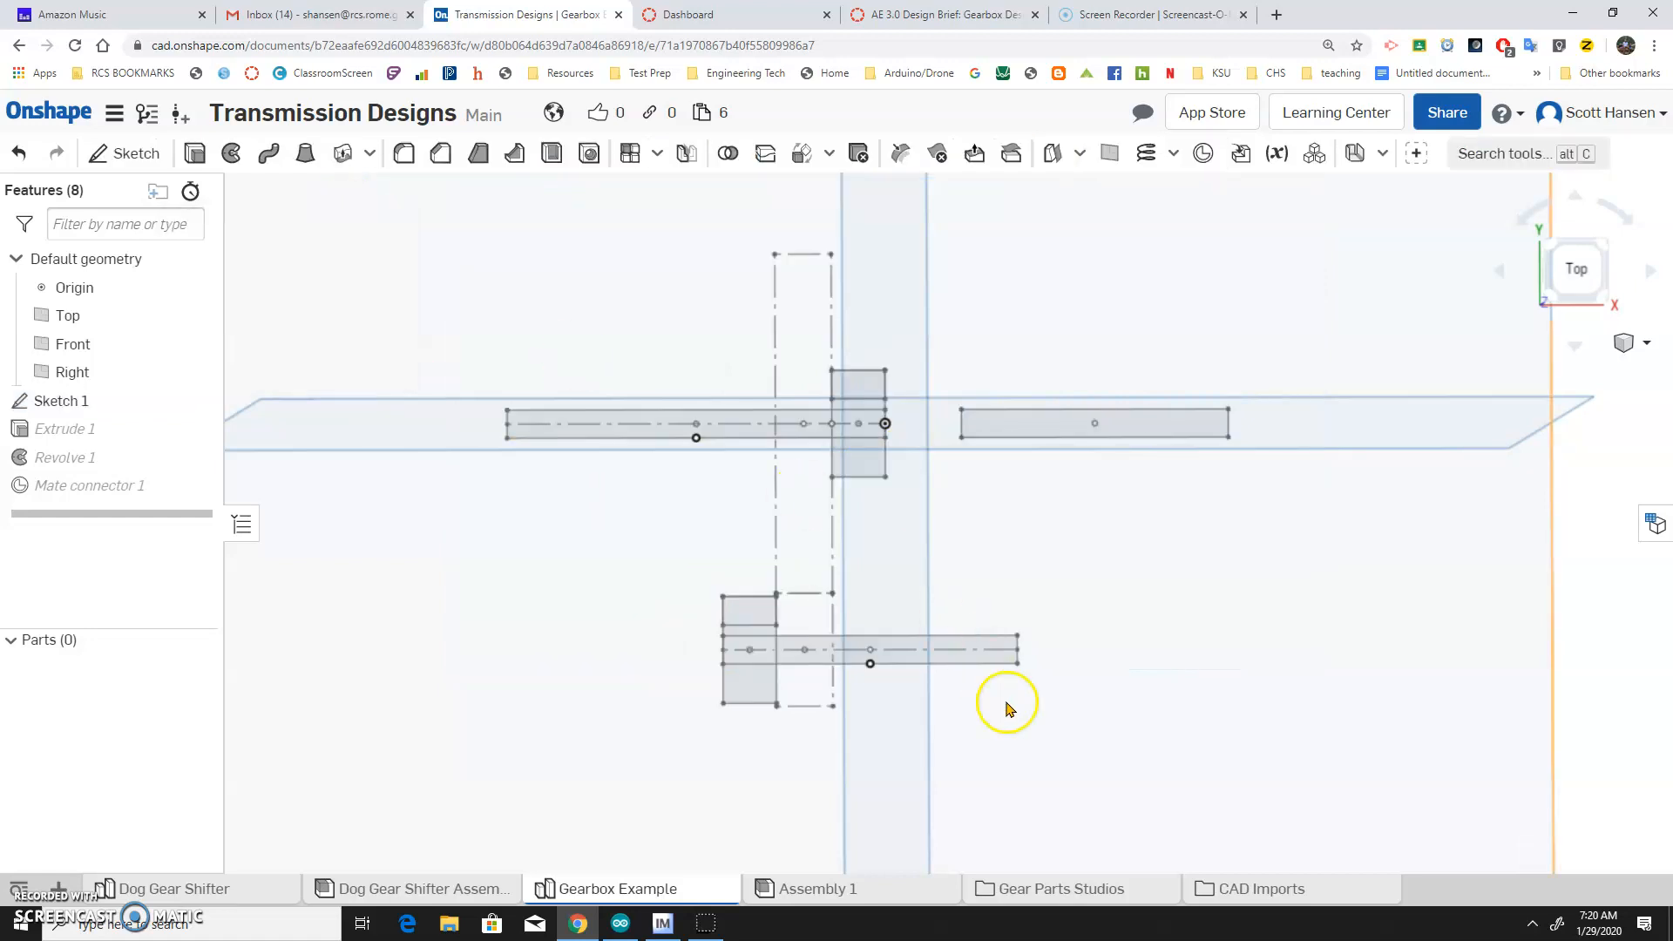
Revolve the lower hub's upper rectangle fully around the lower shaft's centerline as a new part.
click(739, 620)
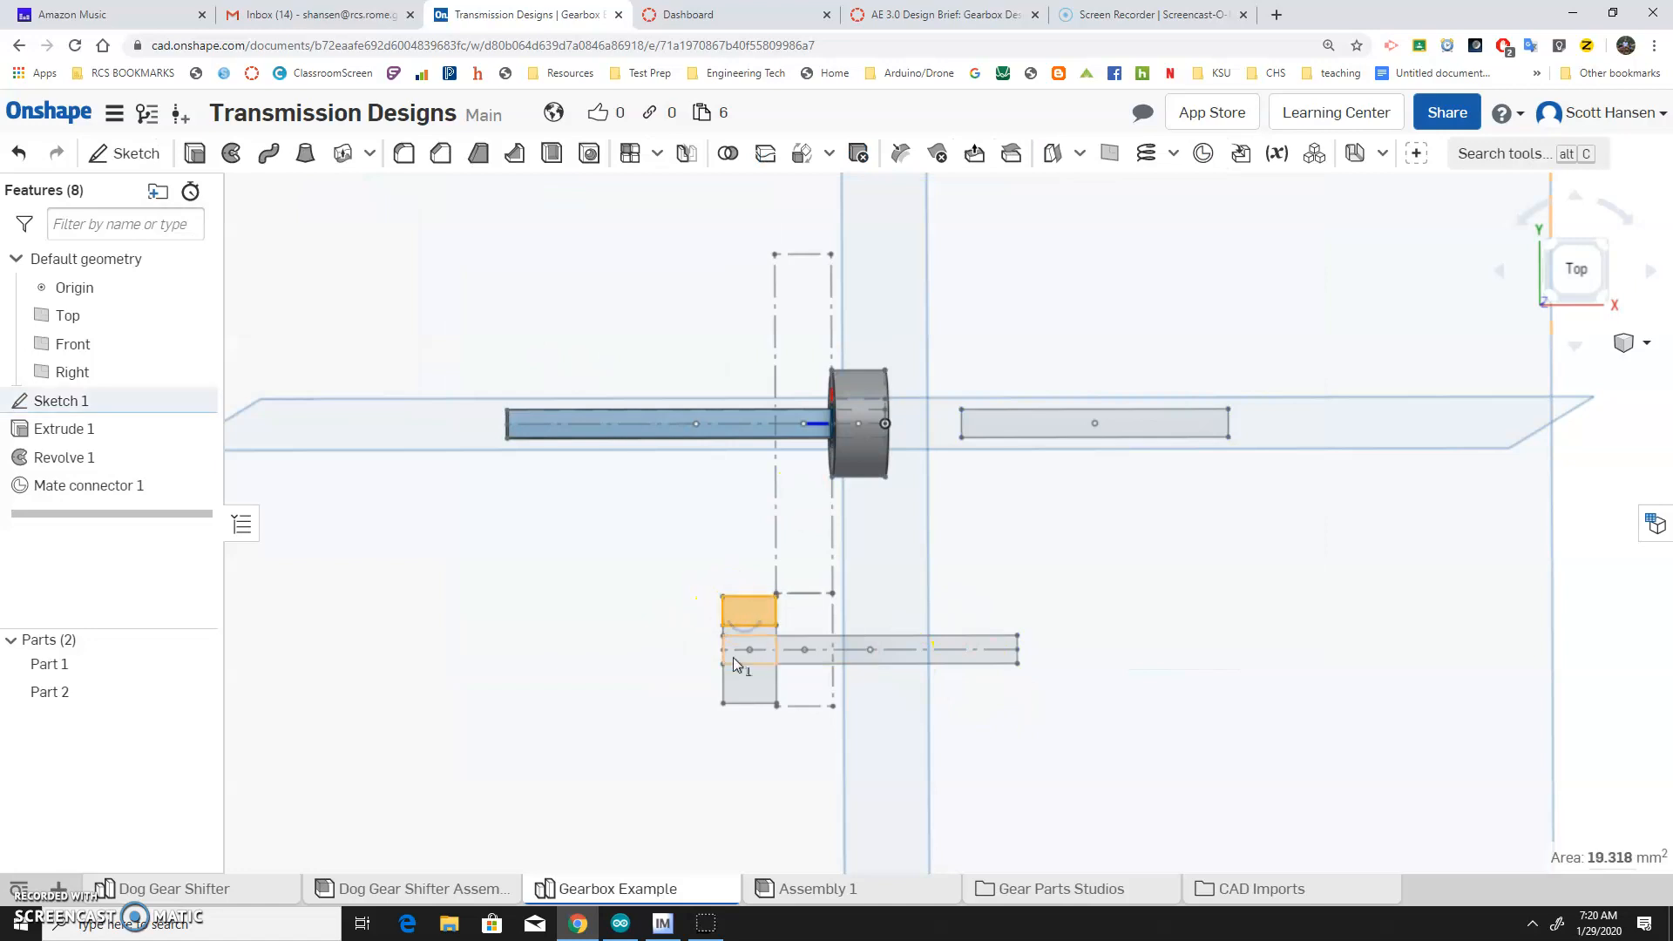
click(235, 155)
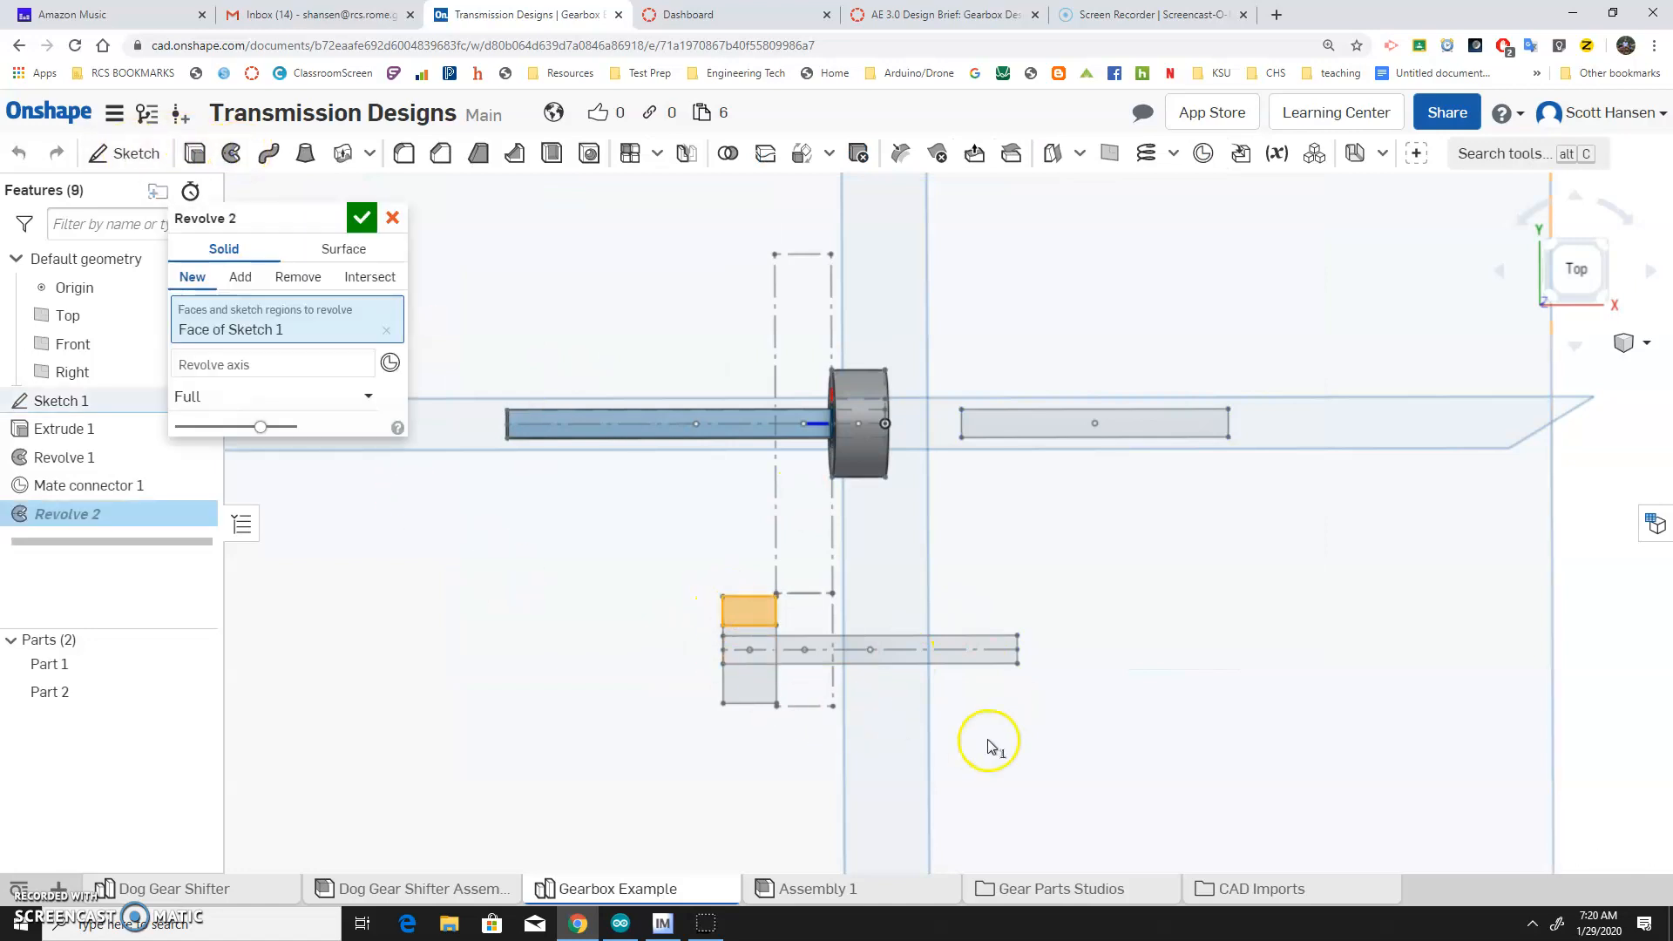
click(949, 649)
right_drag(450, 455, 478, 463)
click(363, 219)
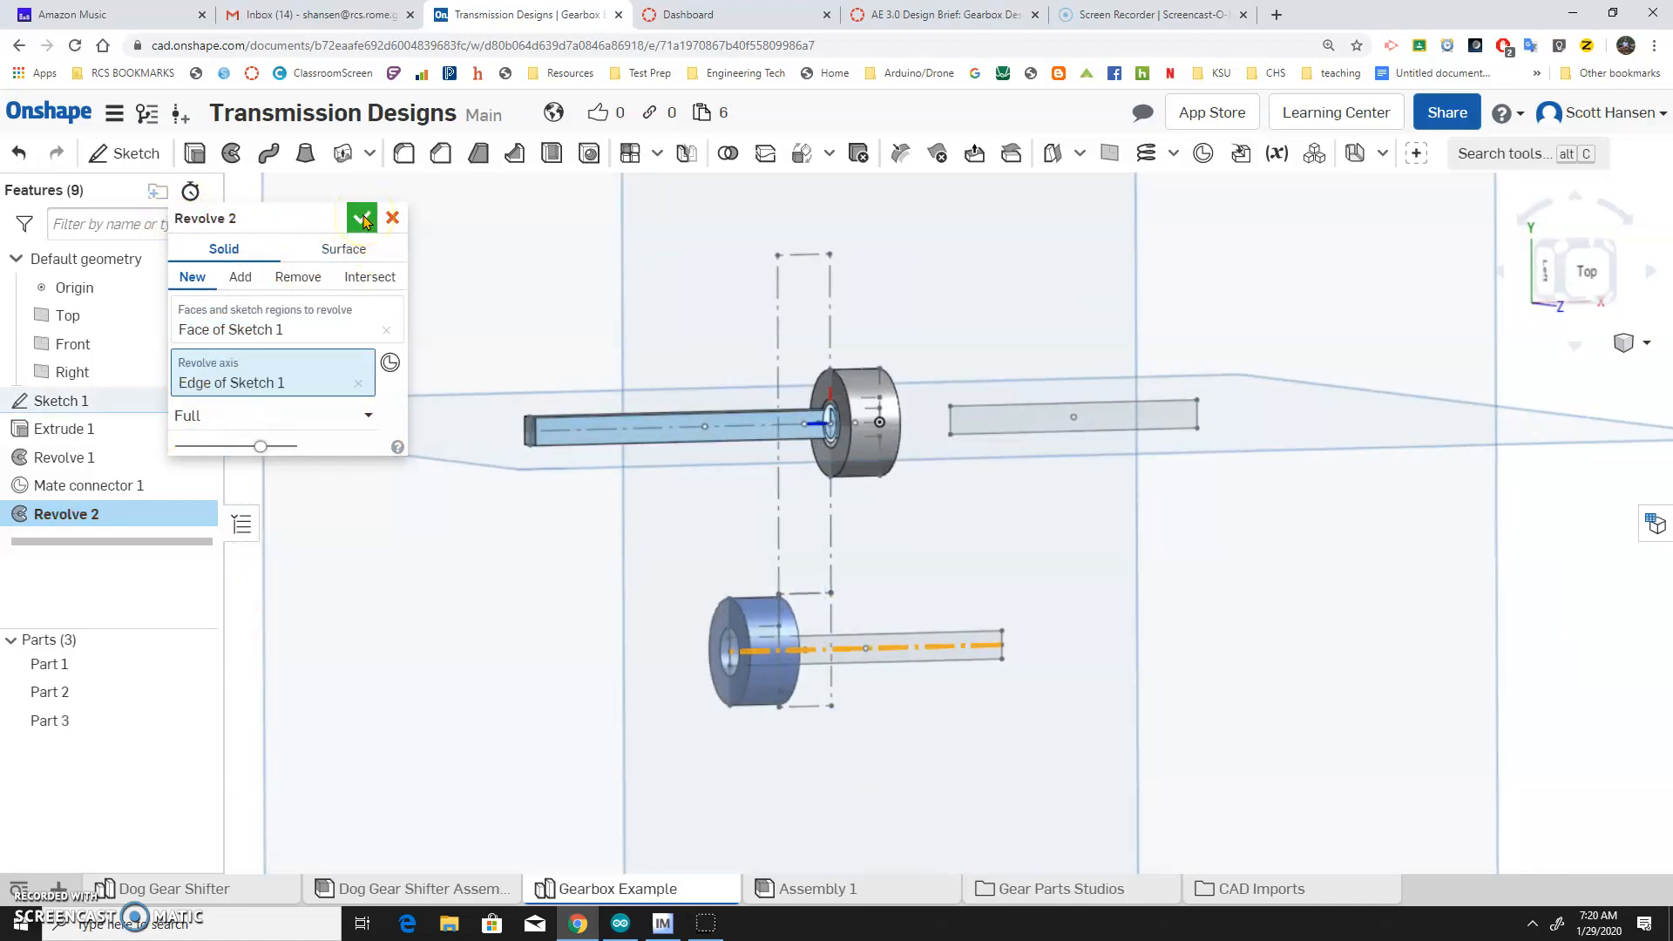
Extrude the lower shaft's profile, including the section inside the hub, symmetrically to 3.16 mm as a new part.
scroll(915, 662, up, 5)
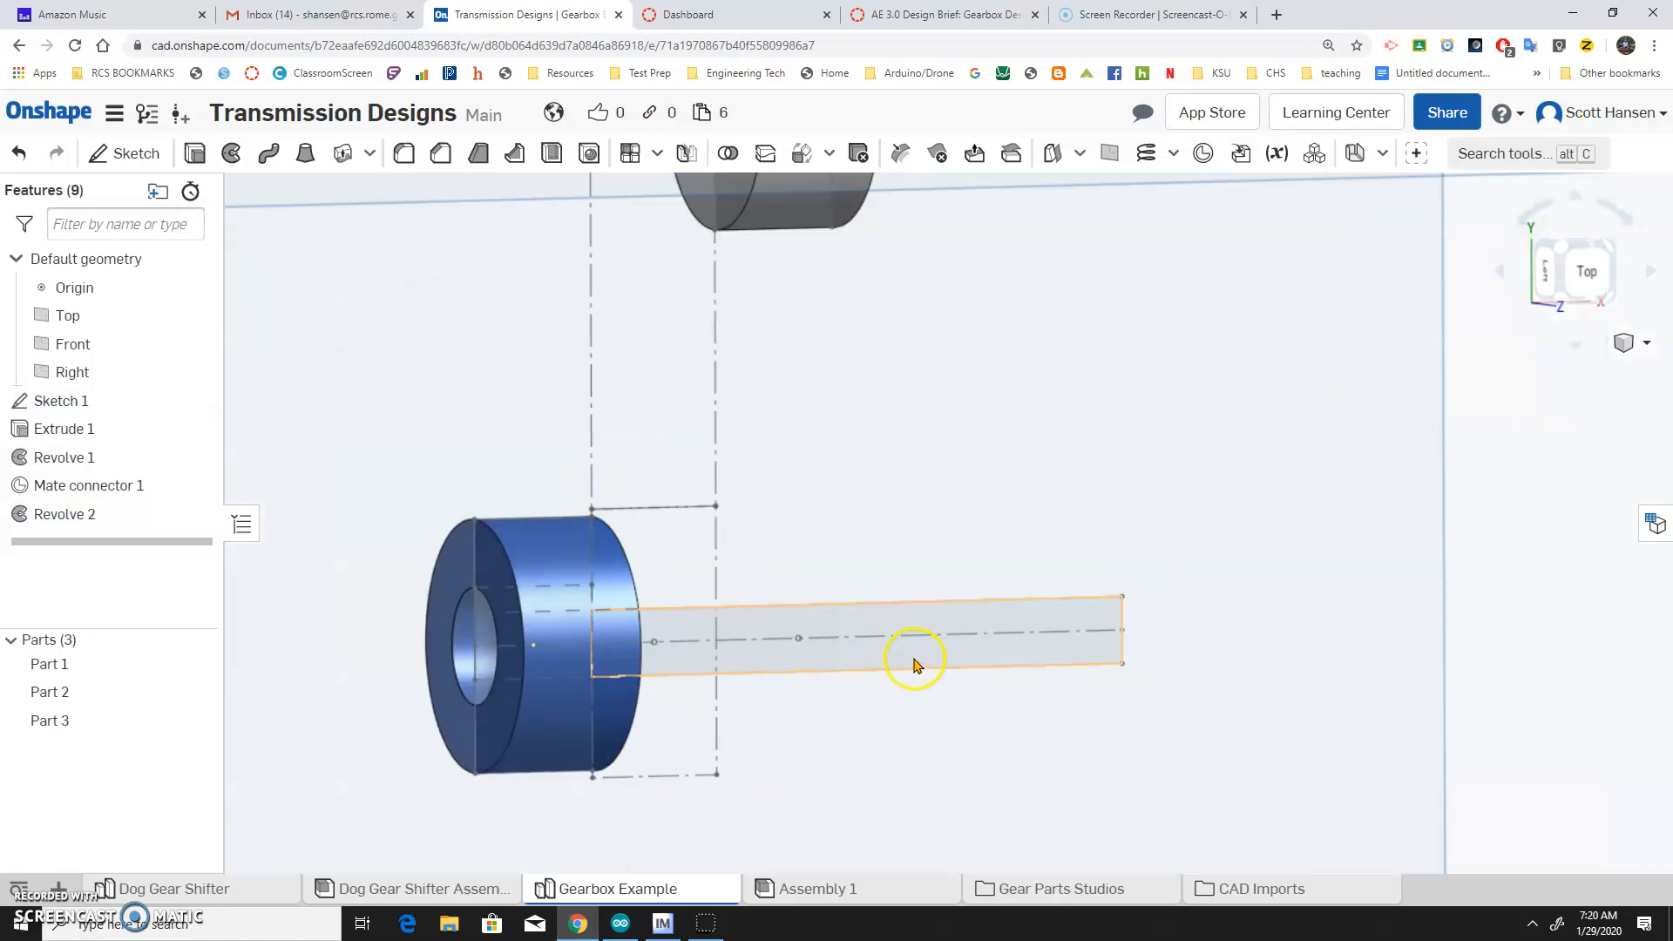
click(922, 662)
key(shift+e)
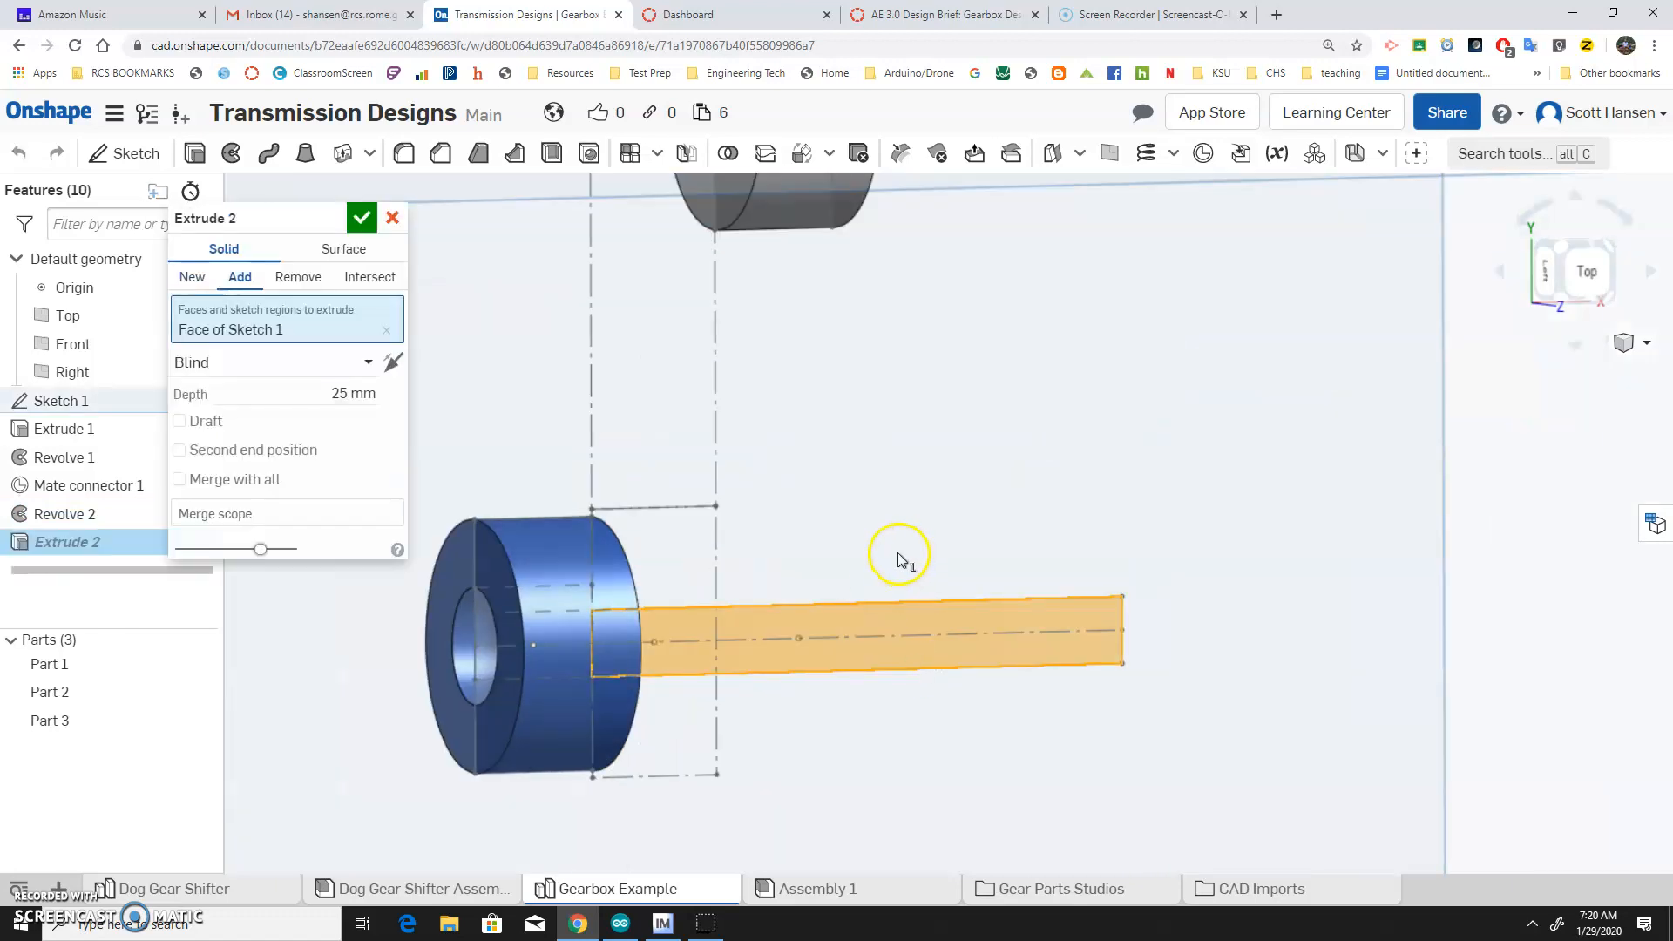
click(232, 363)
click(261, 422)
click(353, 392)
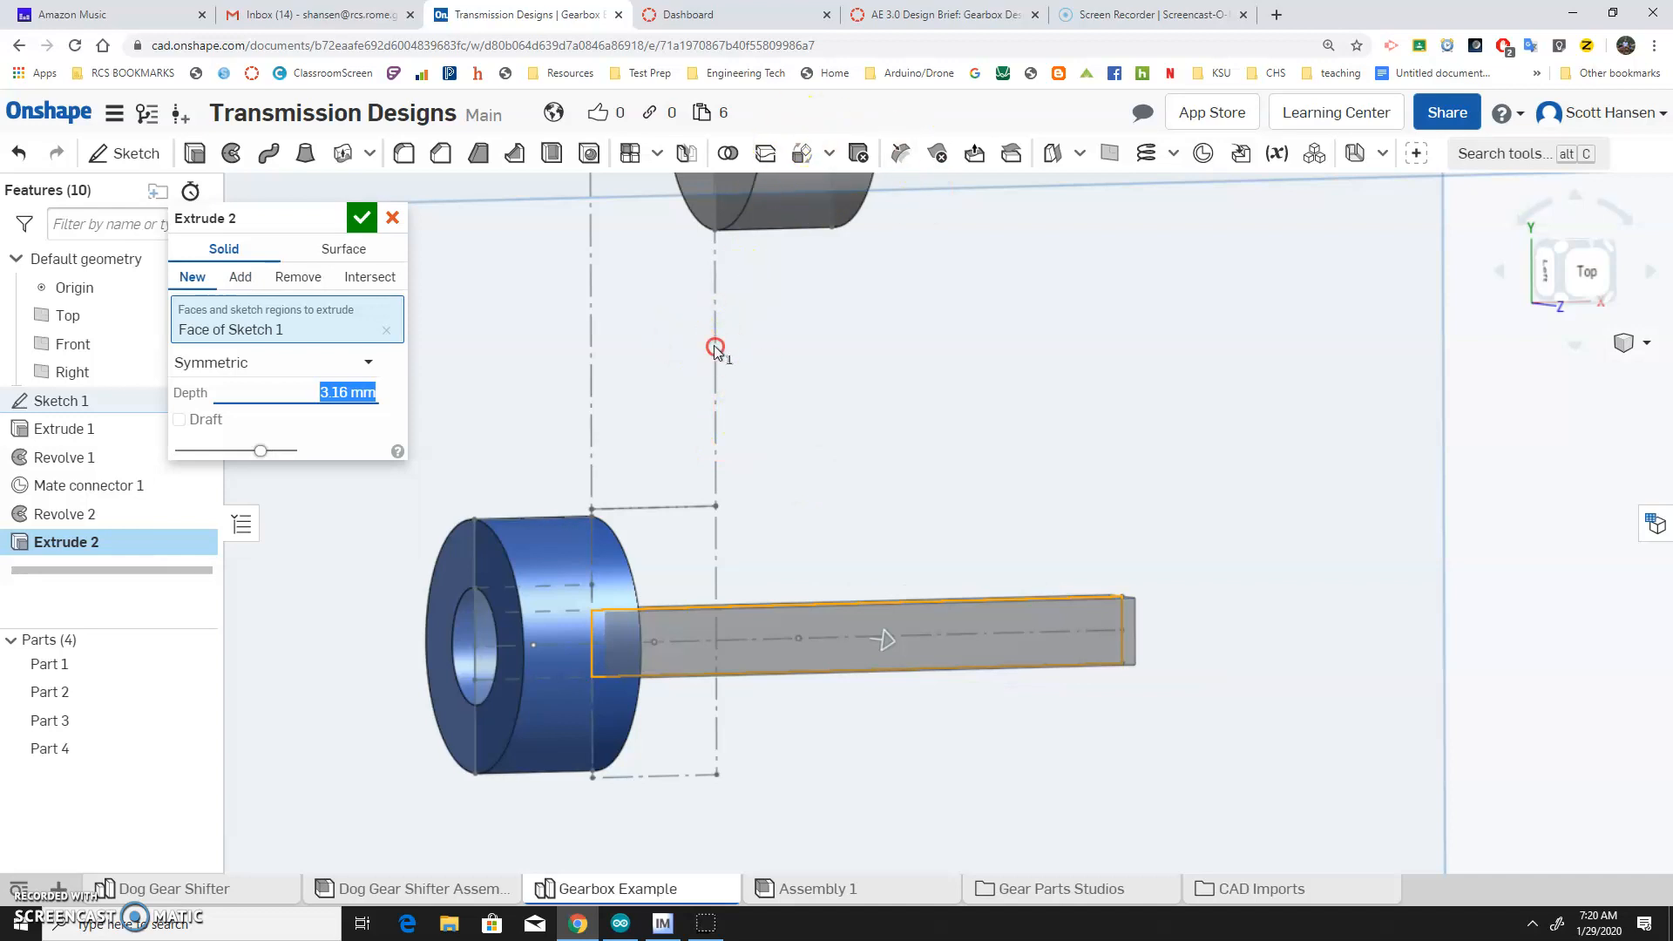
right_drag(715, 350, 756, 383)
click(543, 643)
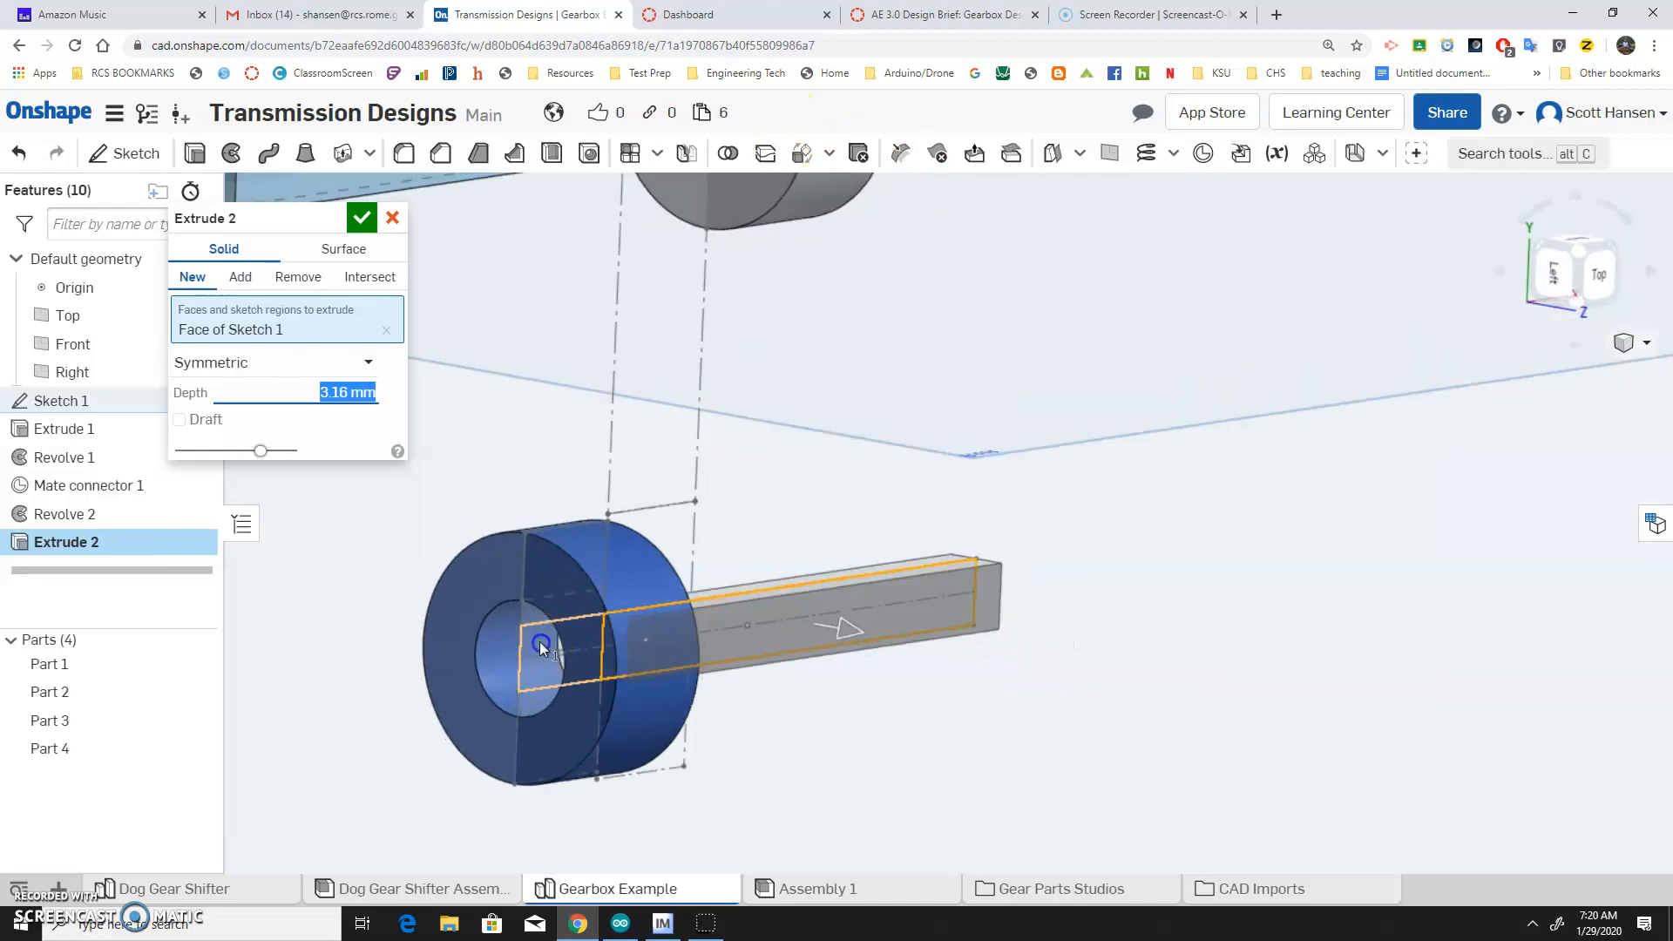
click(361, 219)
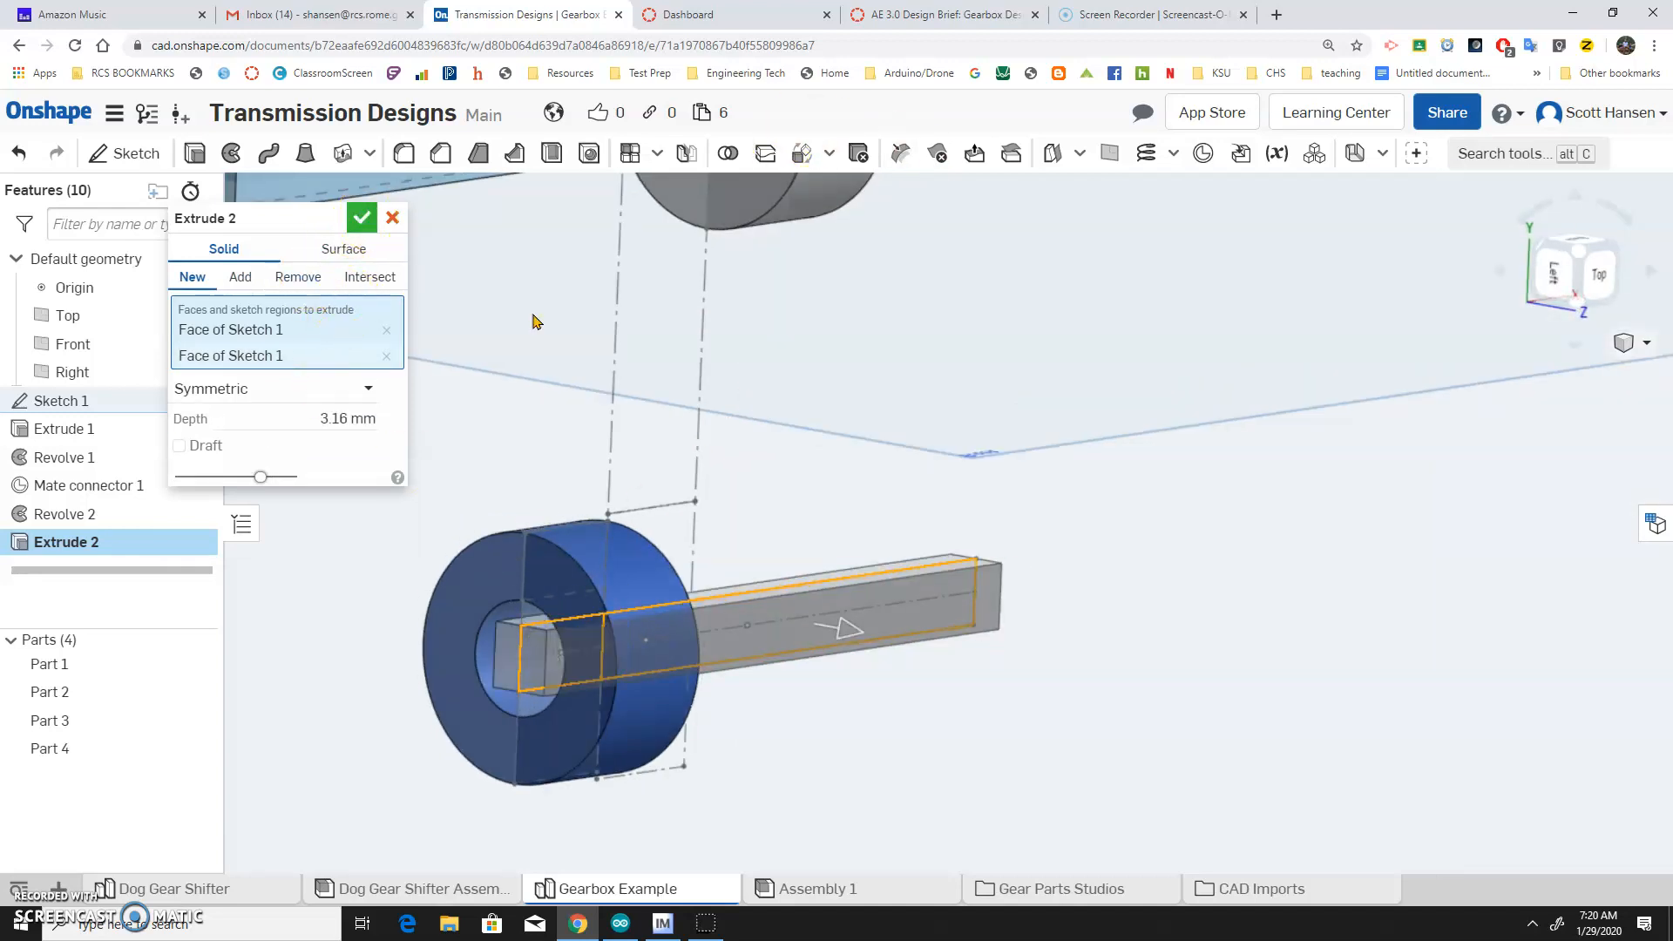
Place a mate connector on the circular bore edge of the lower hub's shaft-side face.
scroll(584, 327, down, 1)
right_drag(826, 430, 766, 425)
scroll(765, 425, down, 4)
right_click(778, 442)
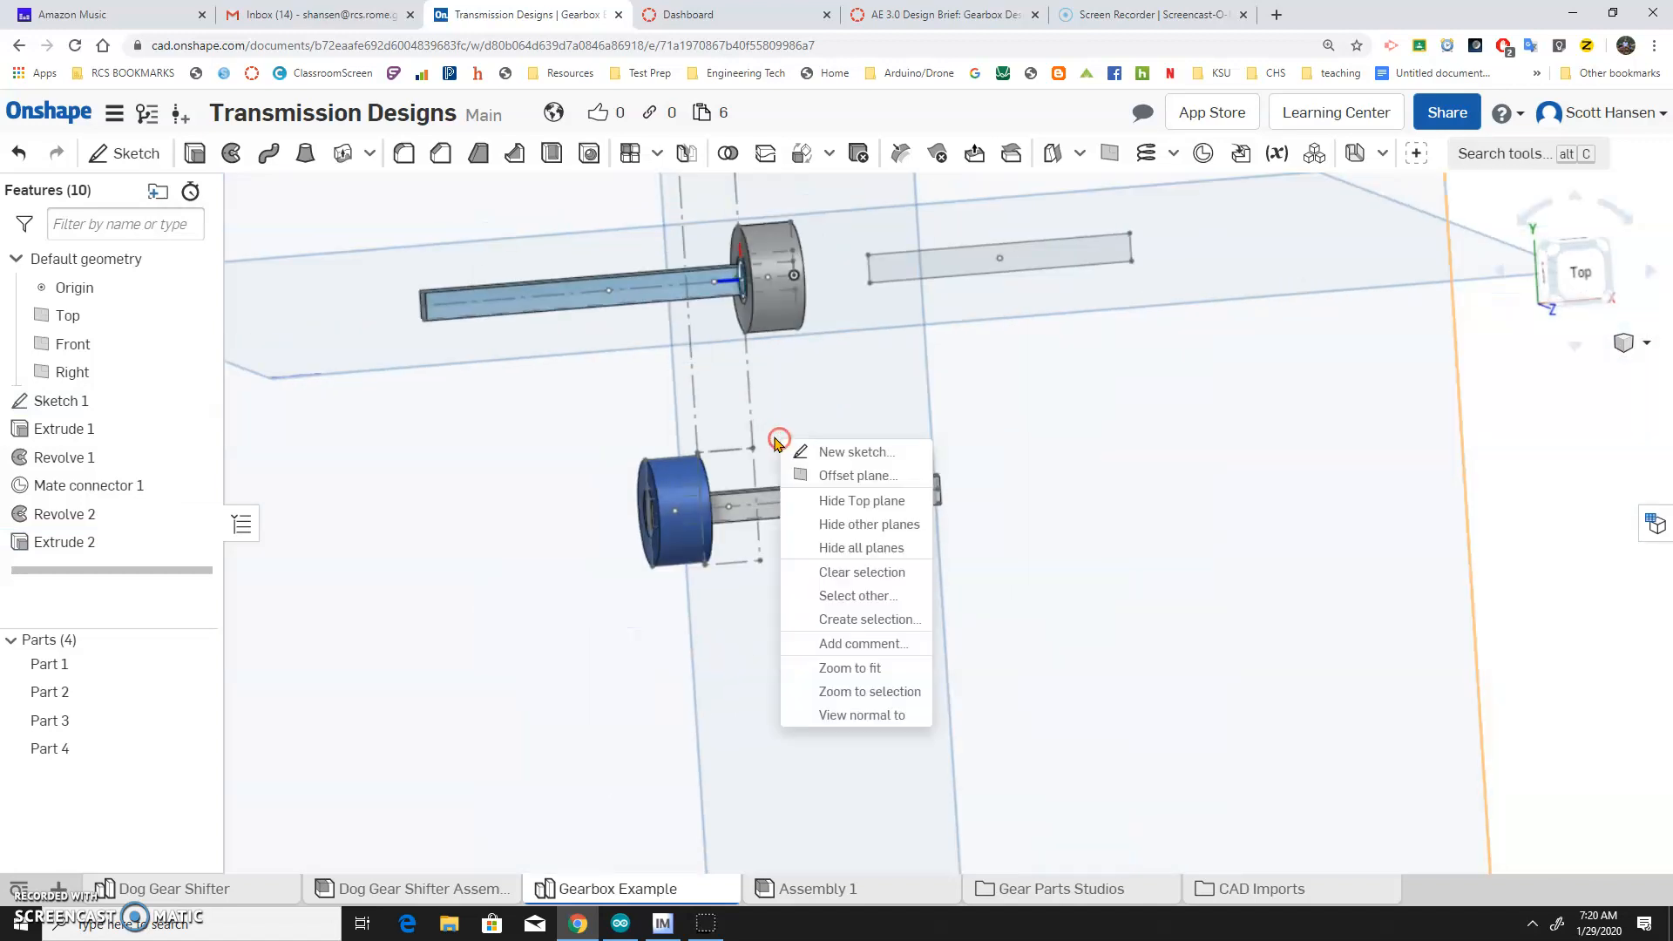
click(1203, 154)
right_drag(946, 423, 757, 467)
click(680, 520)
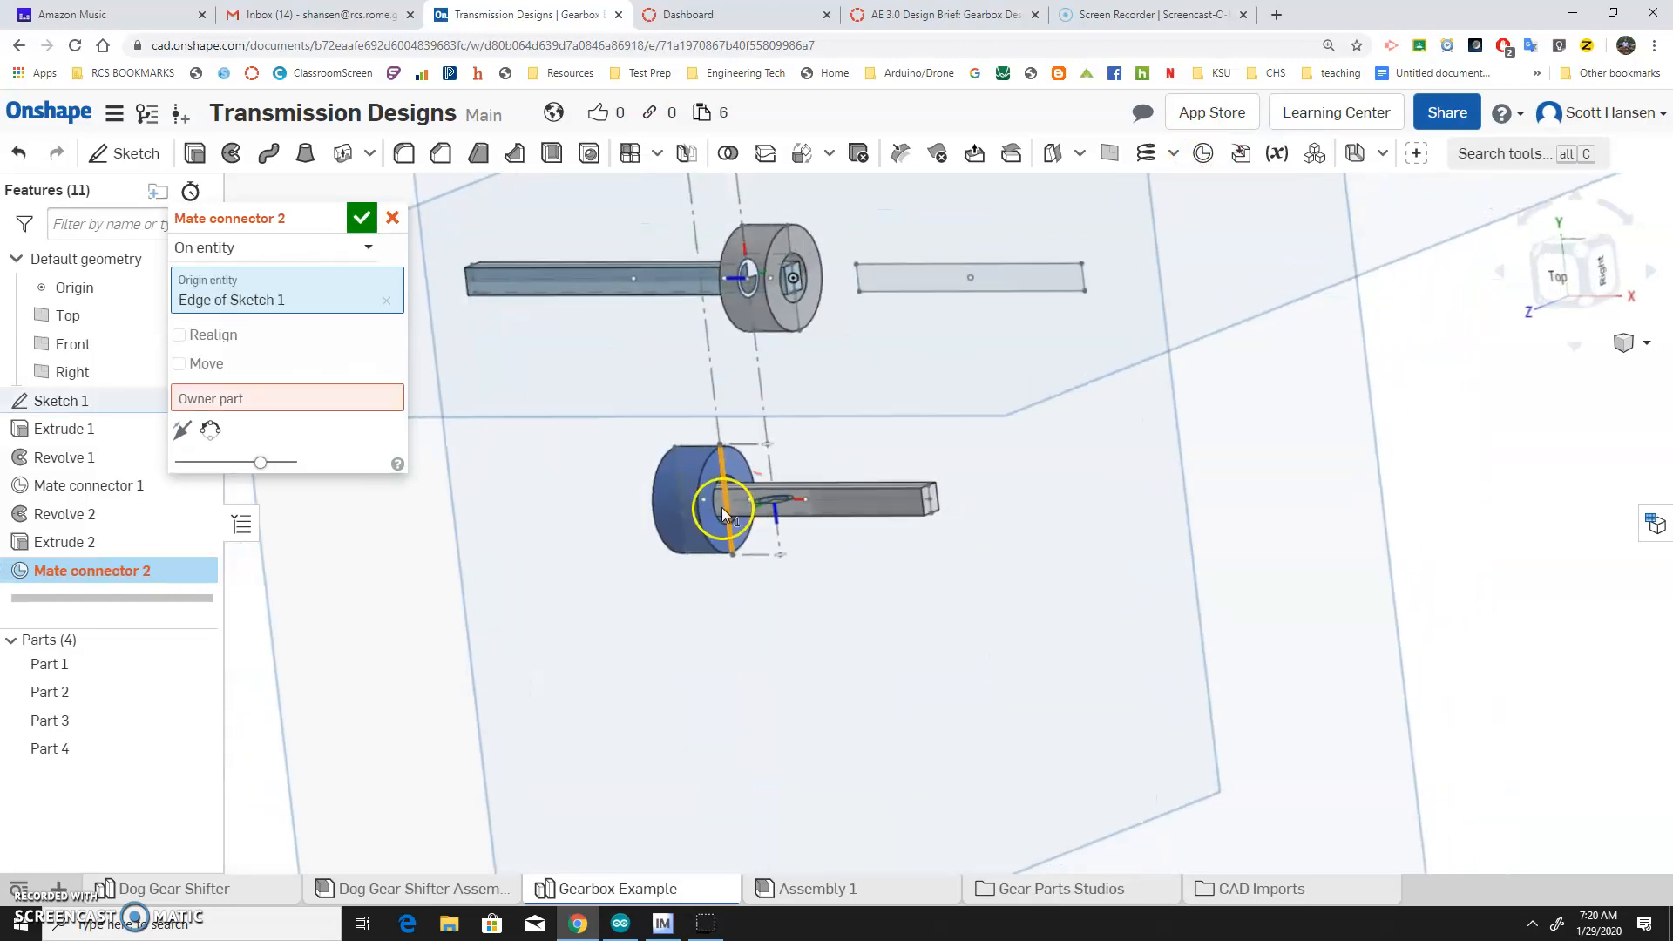
scroll(722, 507, up, 3)
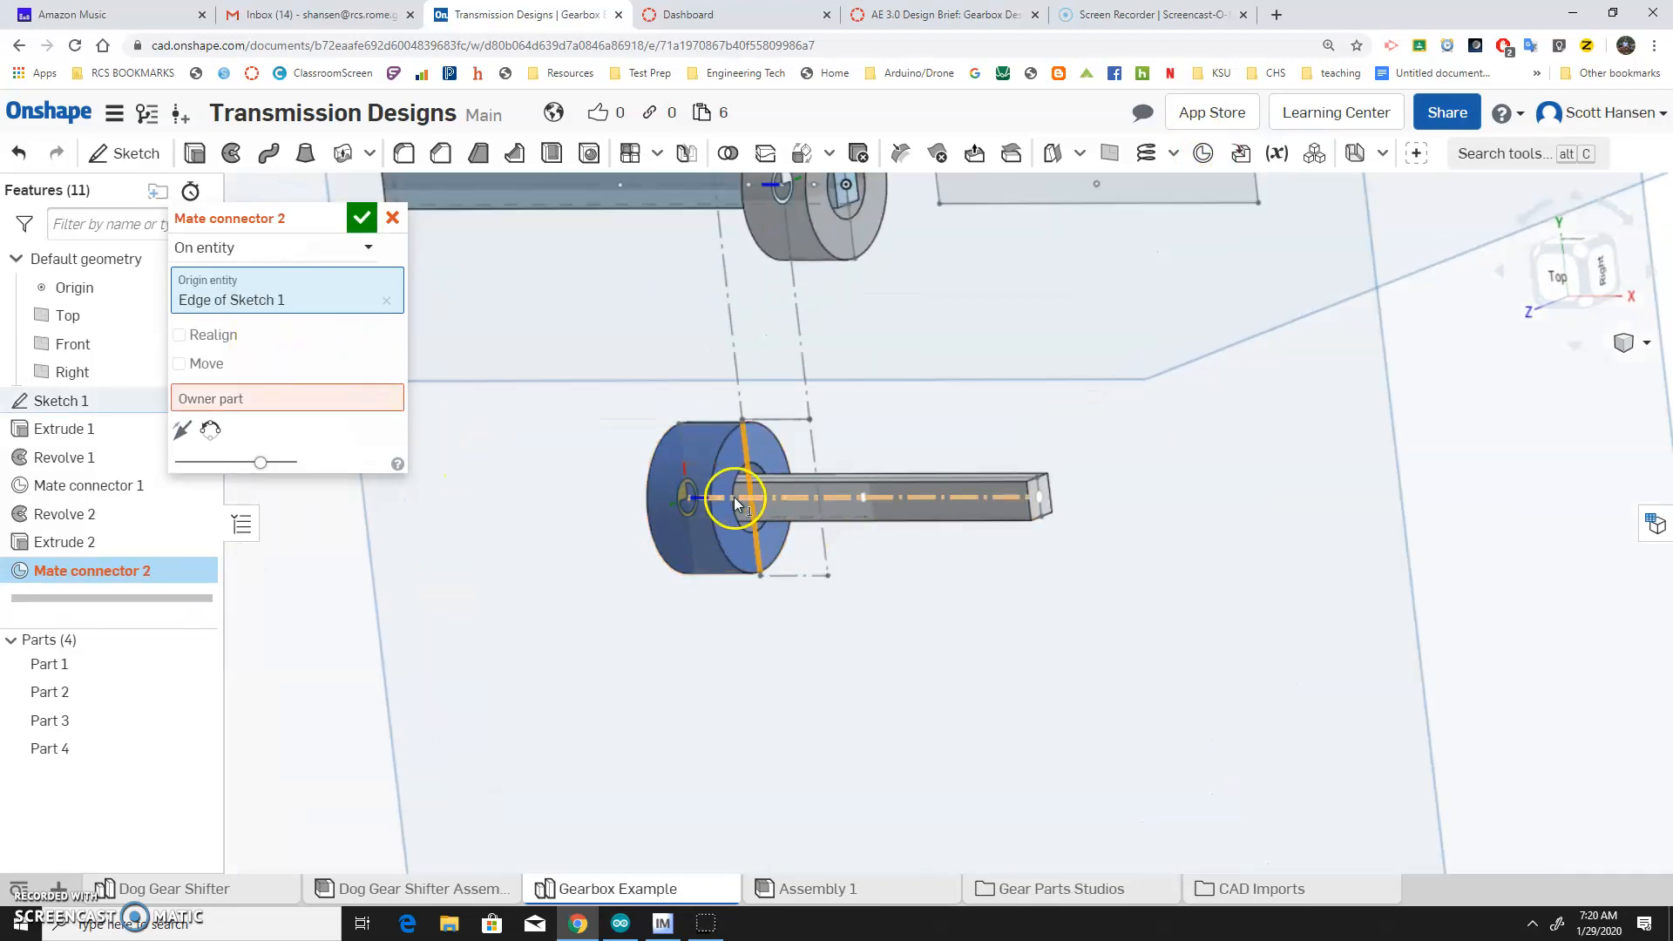
scroll(741, 504, up, 3)
click(760, 512)
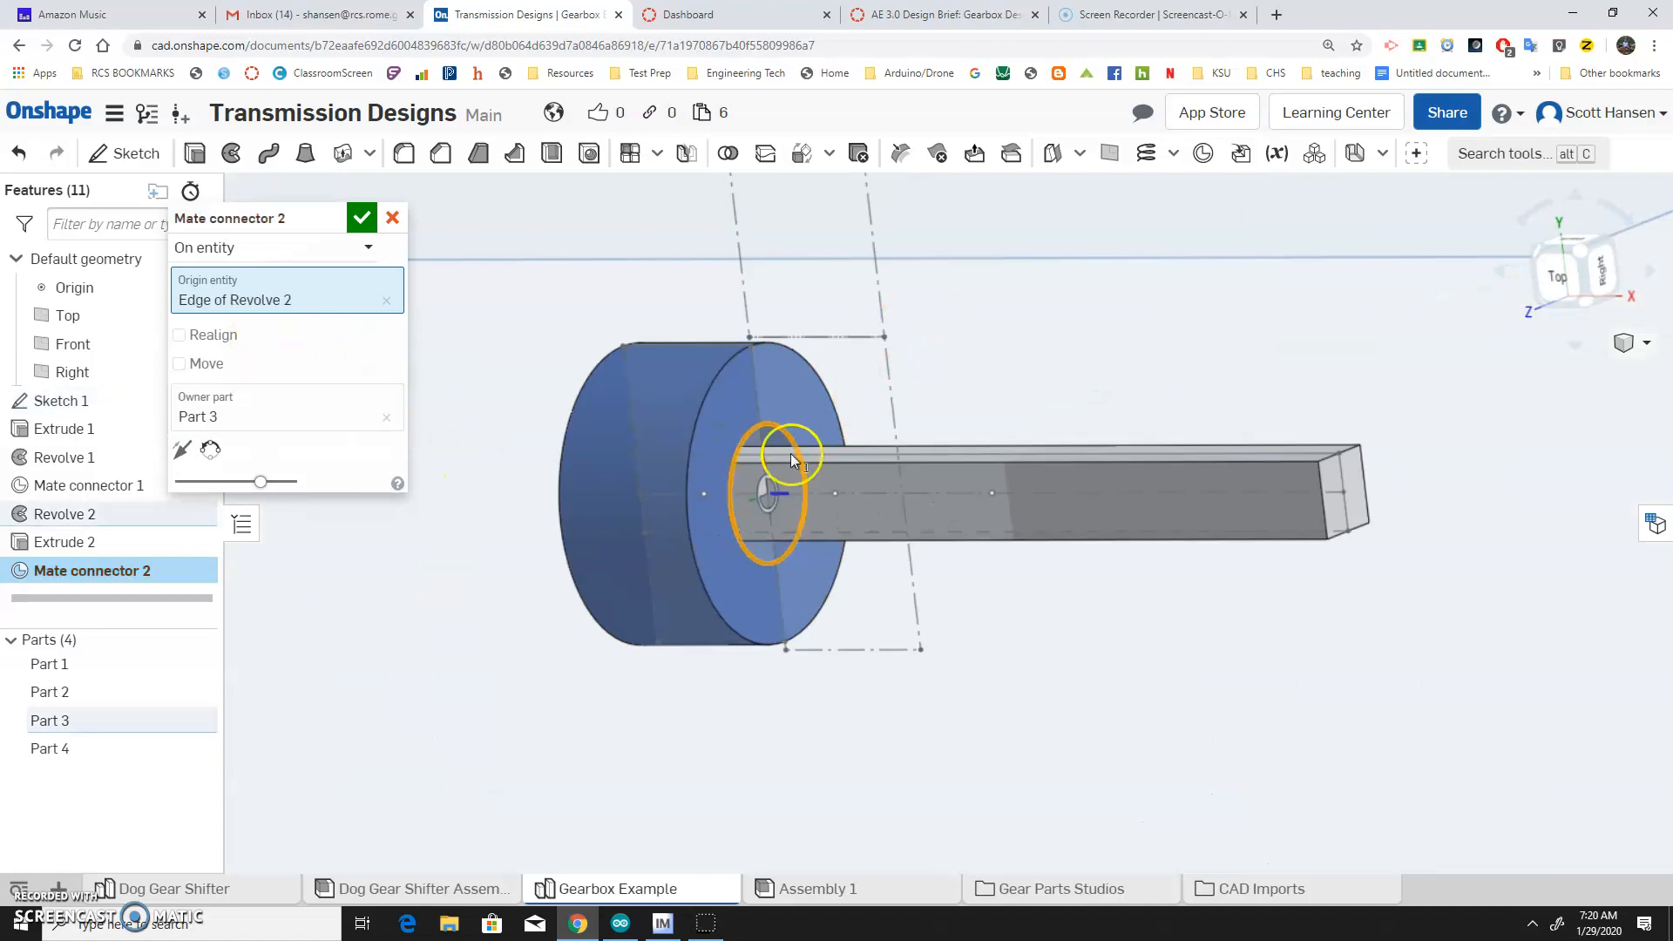
right_drag(955, 376, 1002, 375)
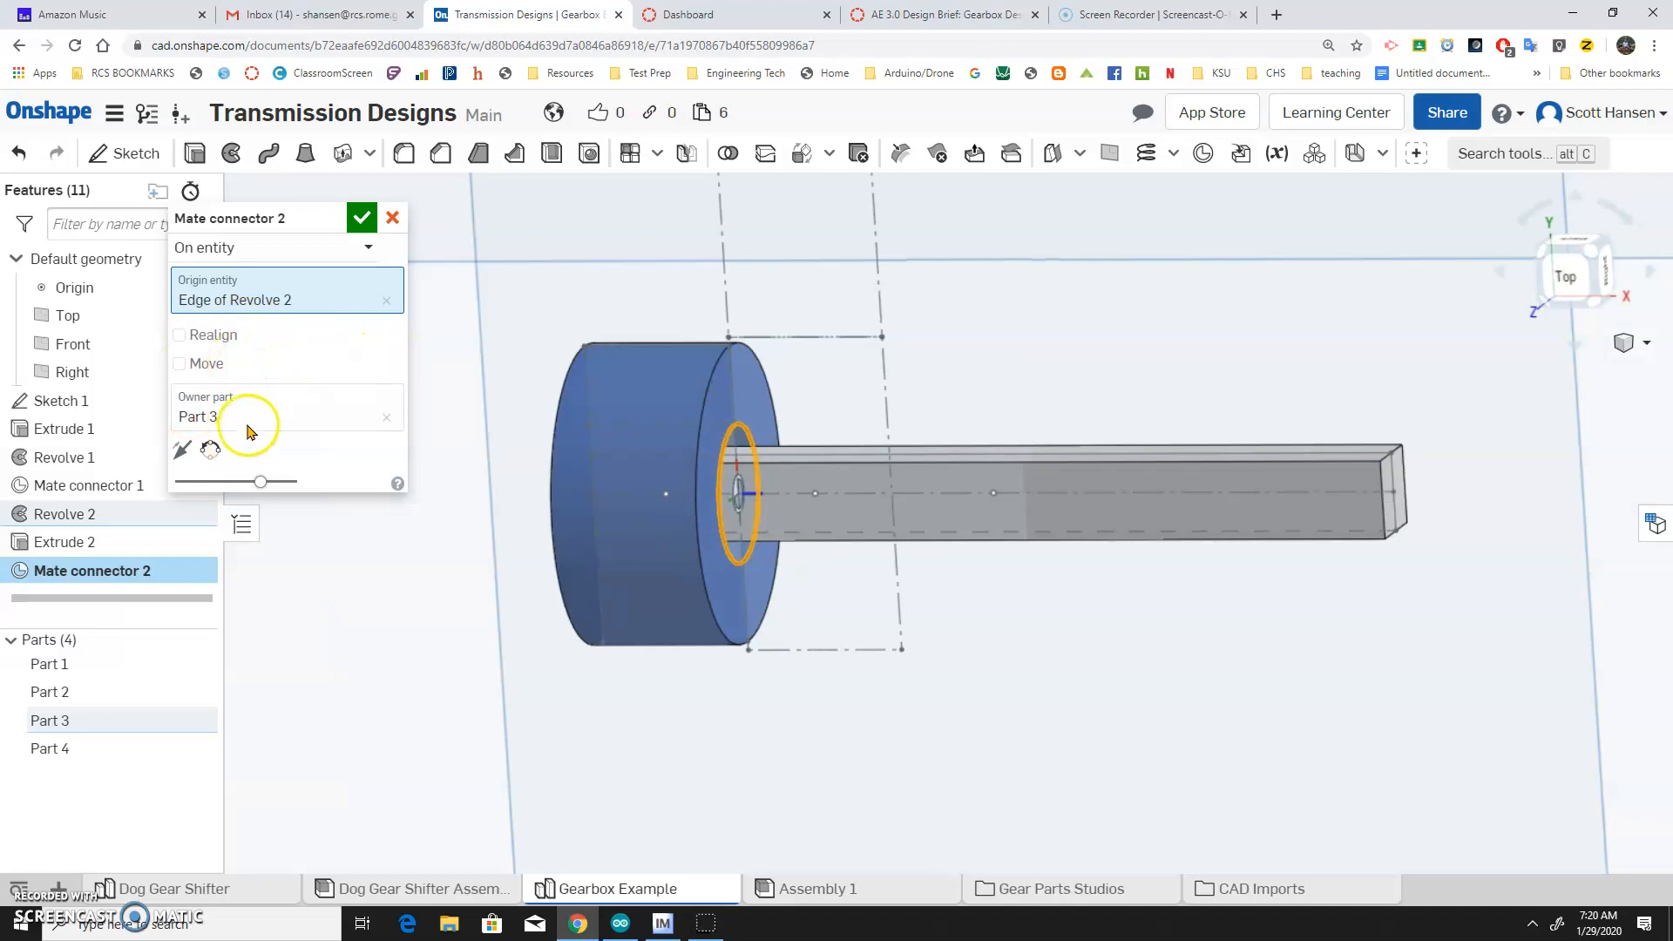
Change the mate connector's owner part to the lower shaft, Part 4, and accept it.
click(386, 418)
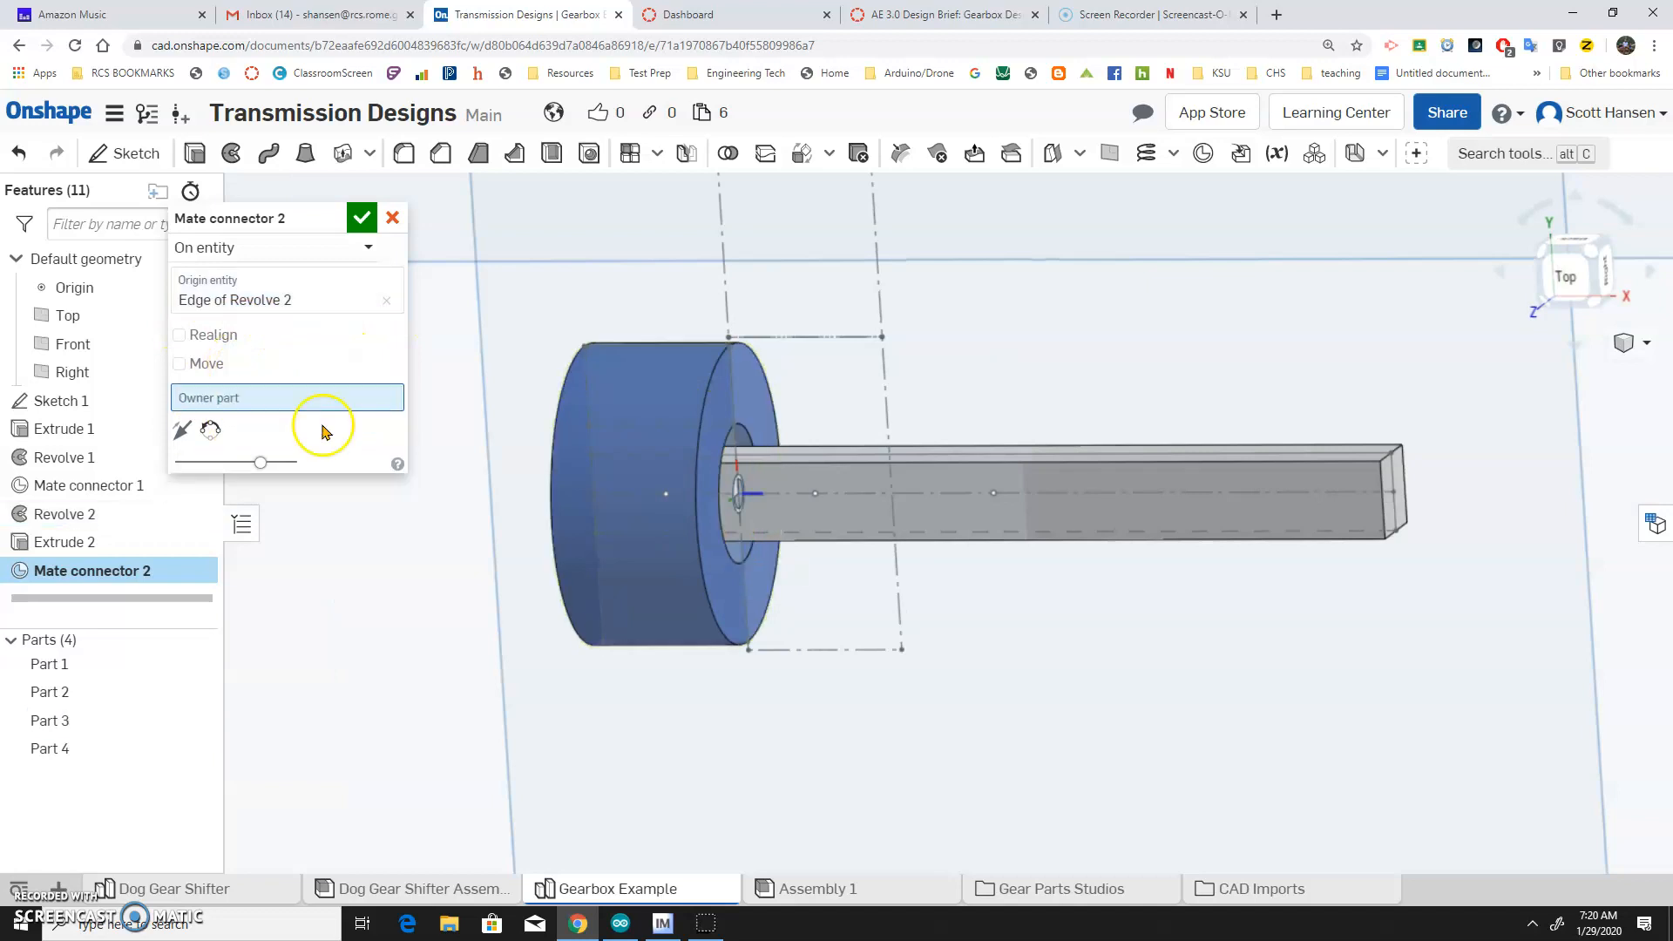
click(920, 499)
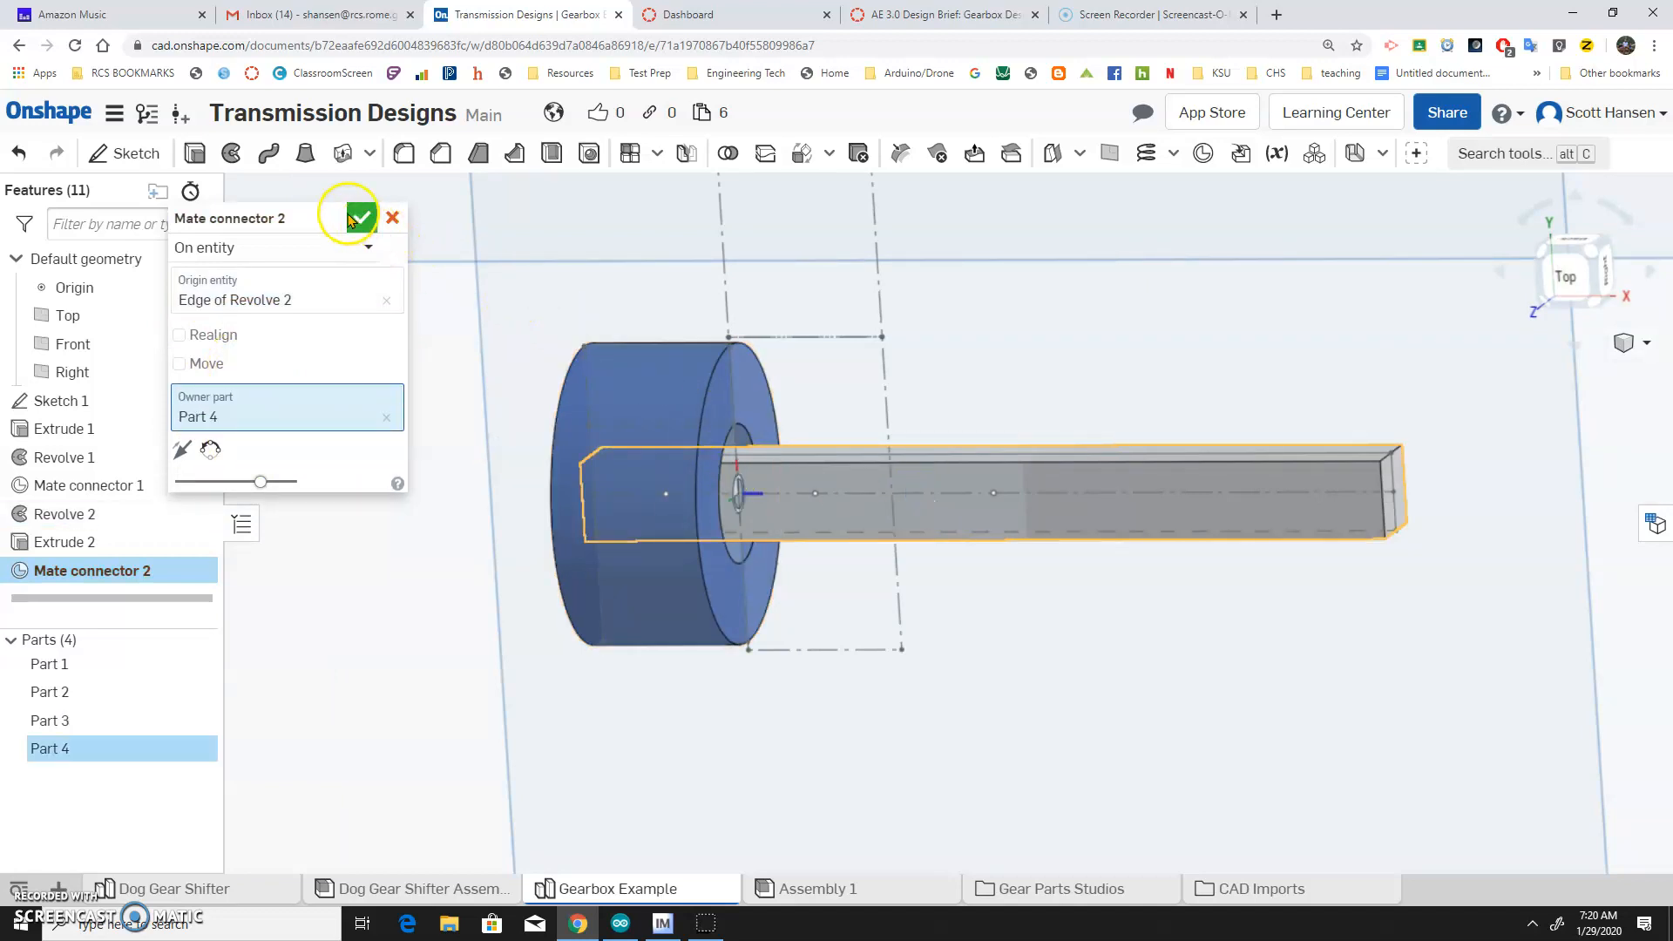
click(360, 218)
Delete the existing shaft and 36-tooth gear from Assembly 1.
click(906, 888)
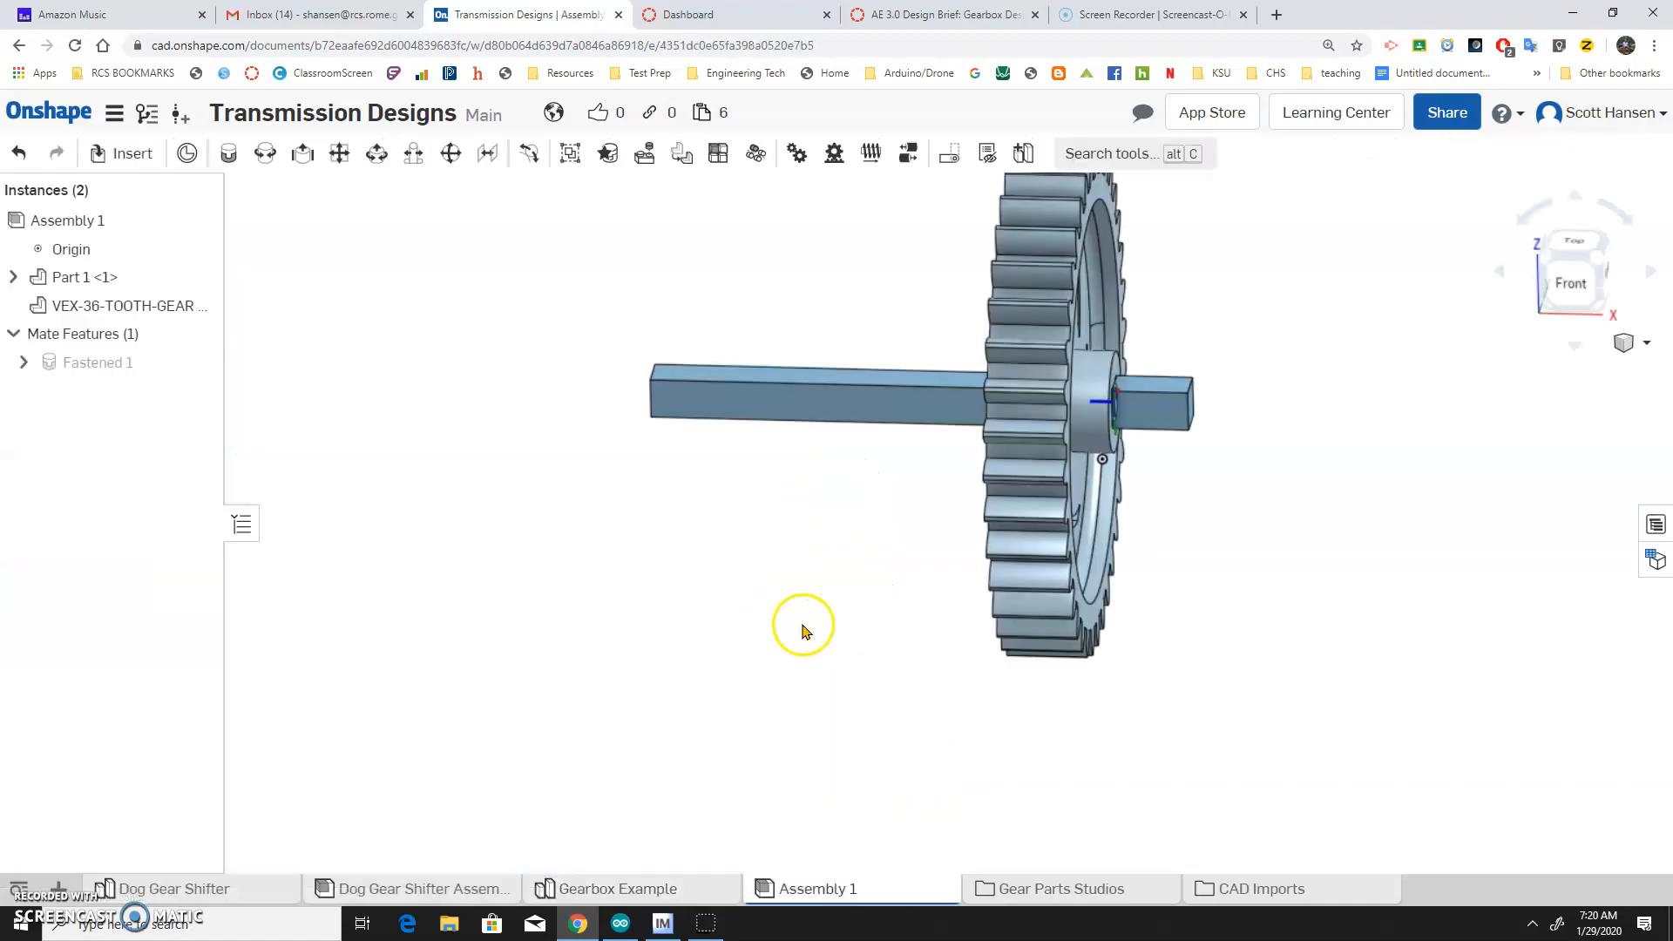
click(116, 157)
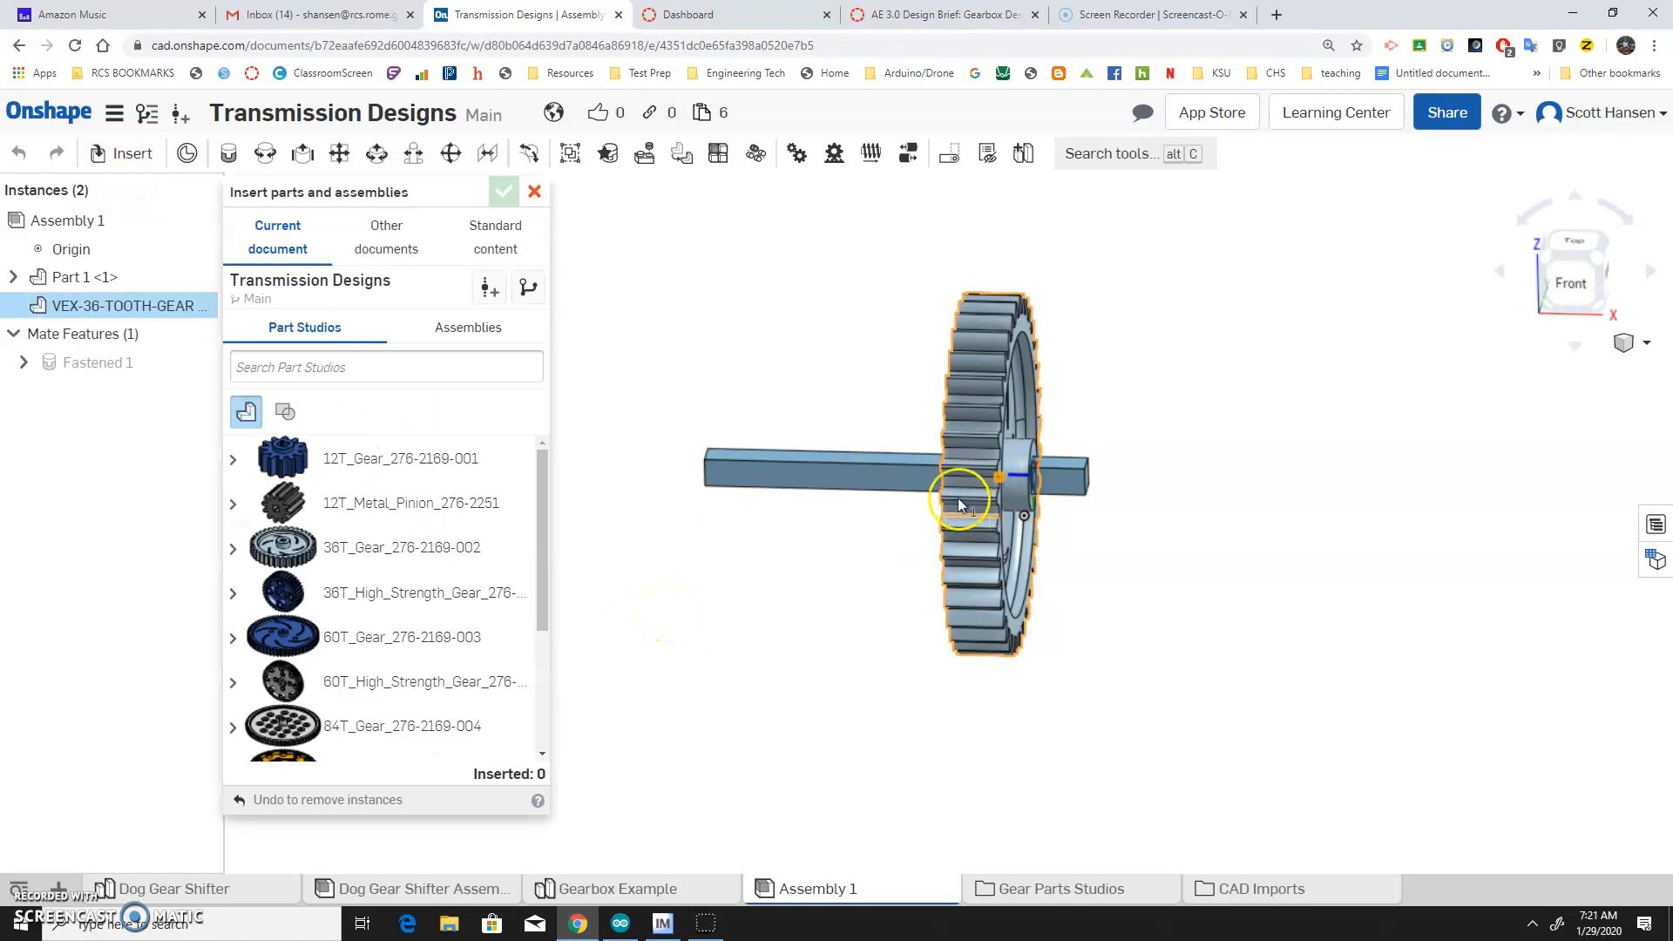
click(868, 477)
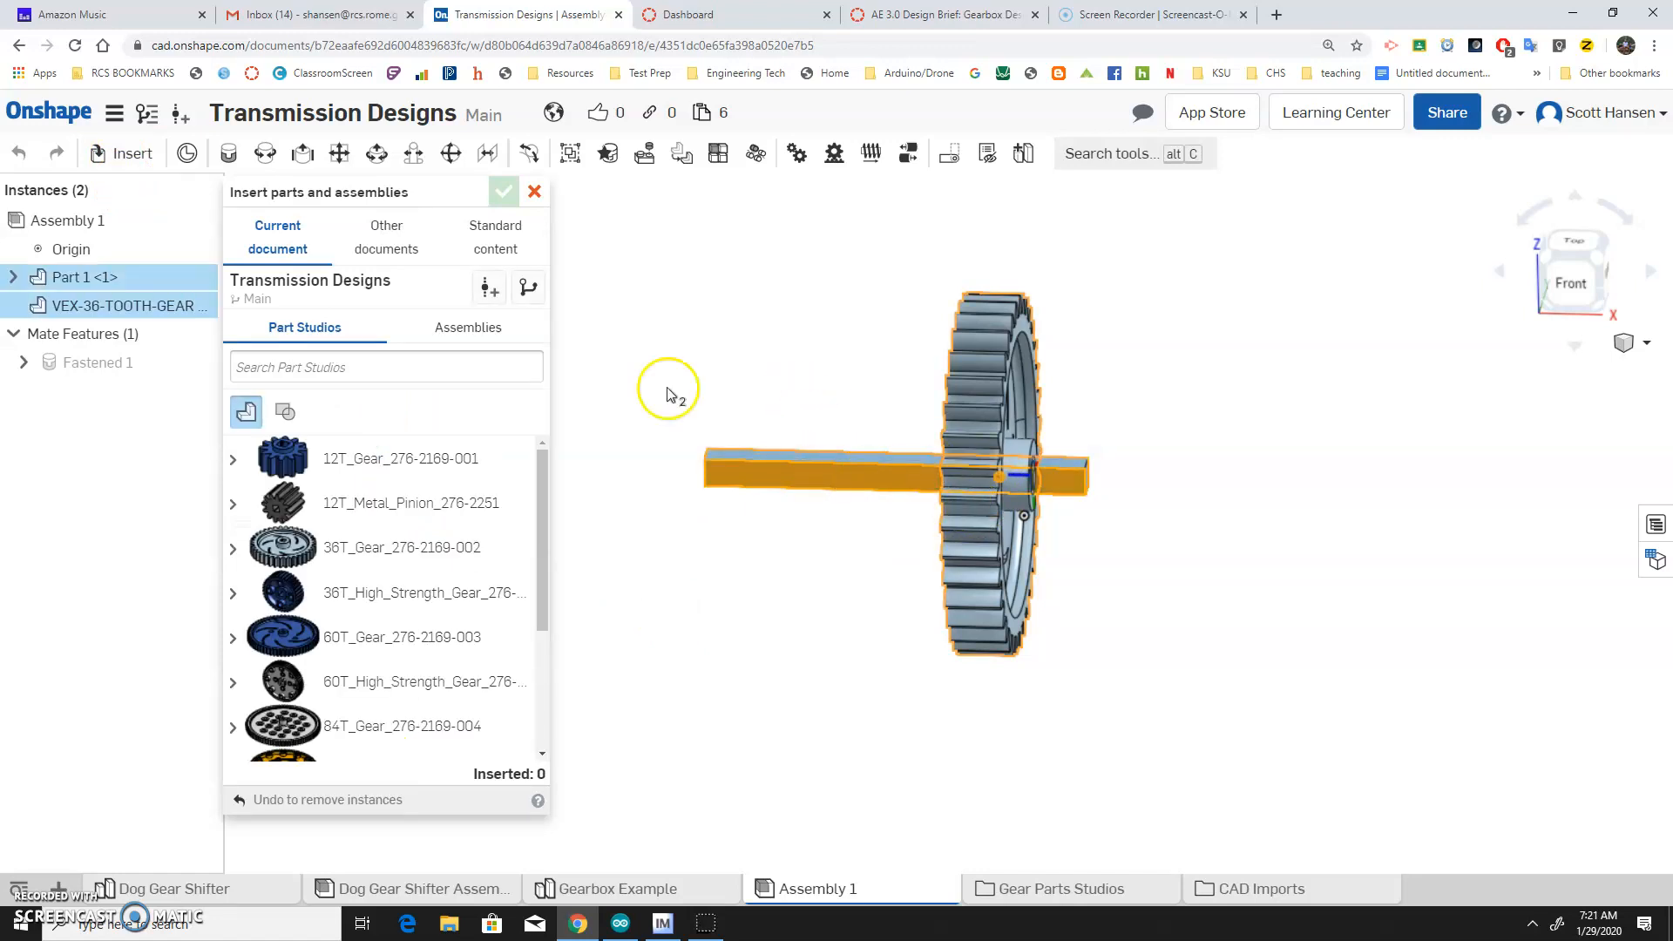
click(535, 191)
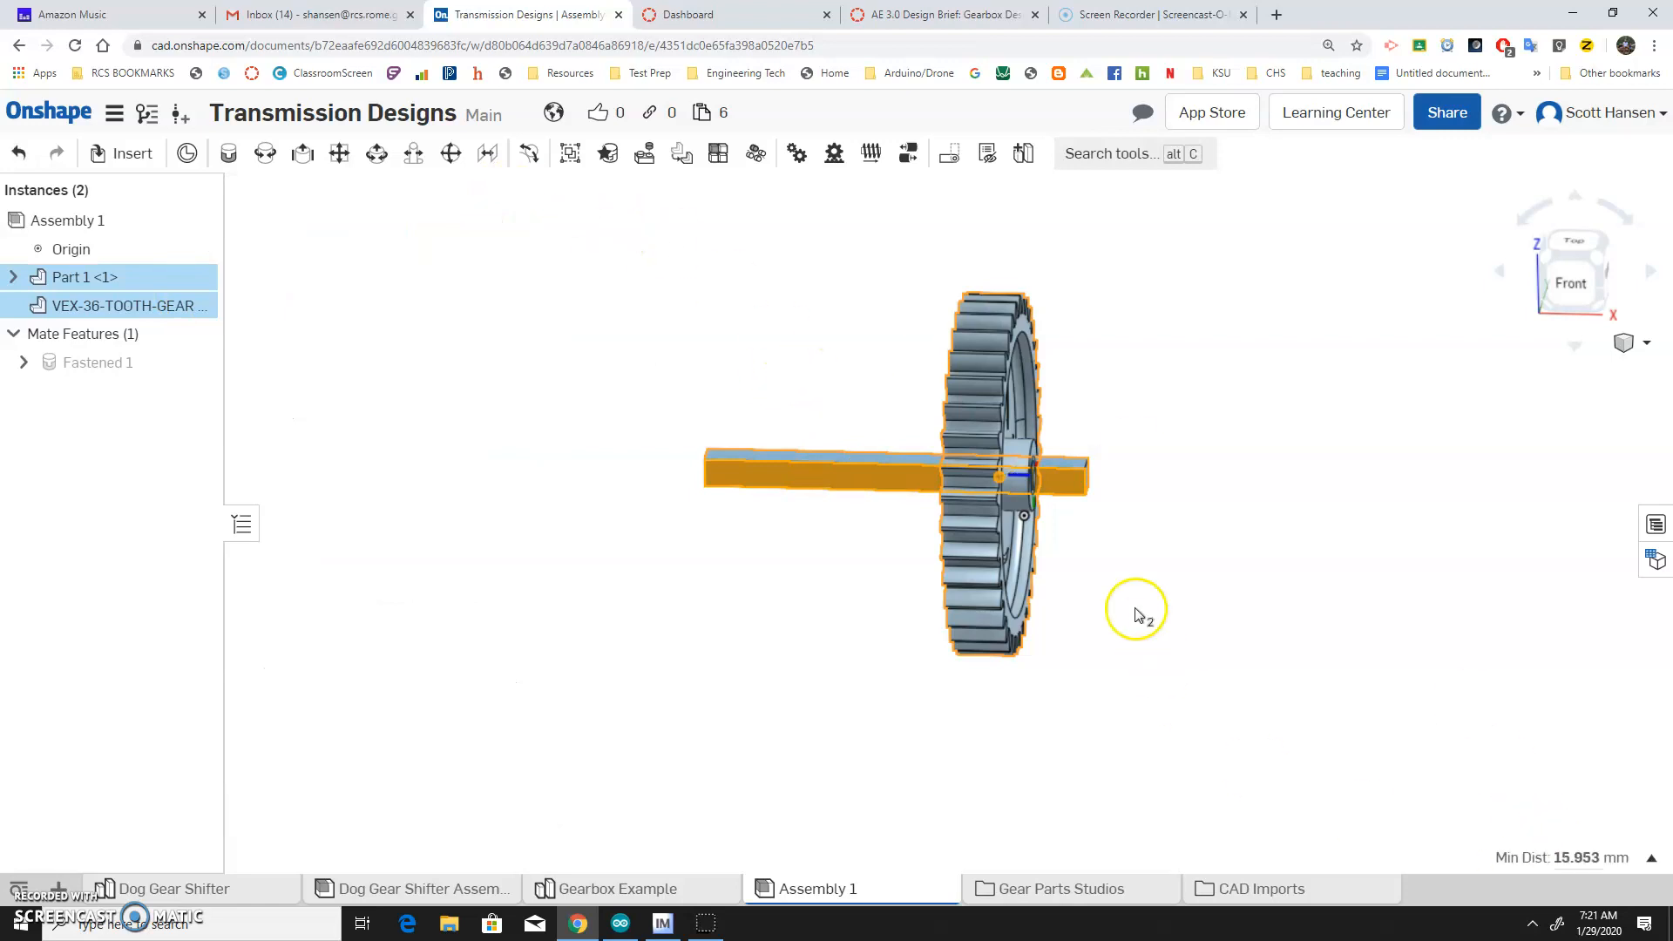
key(Delete)
Insert all parts of the Gearbox Example part studio into Assembly 1.
click(132, 153)
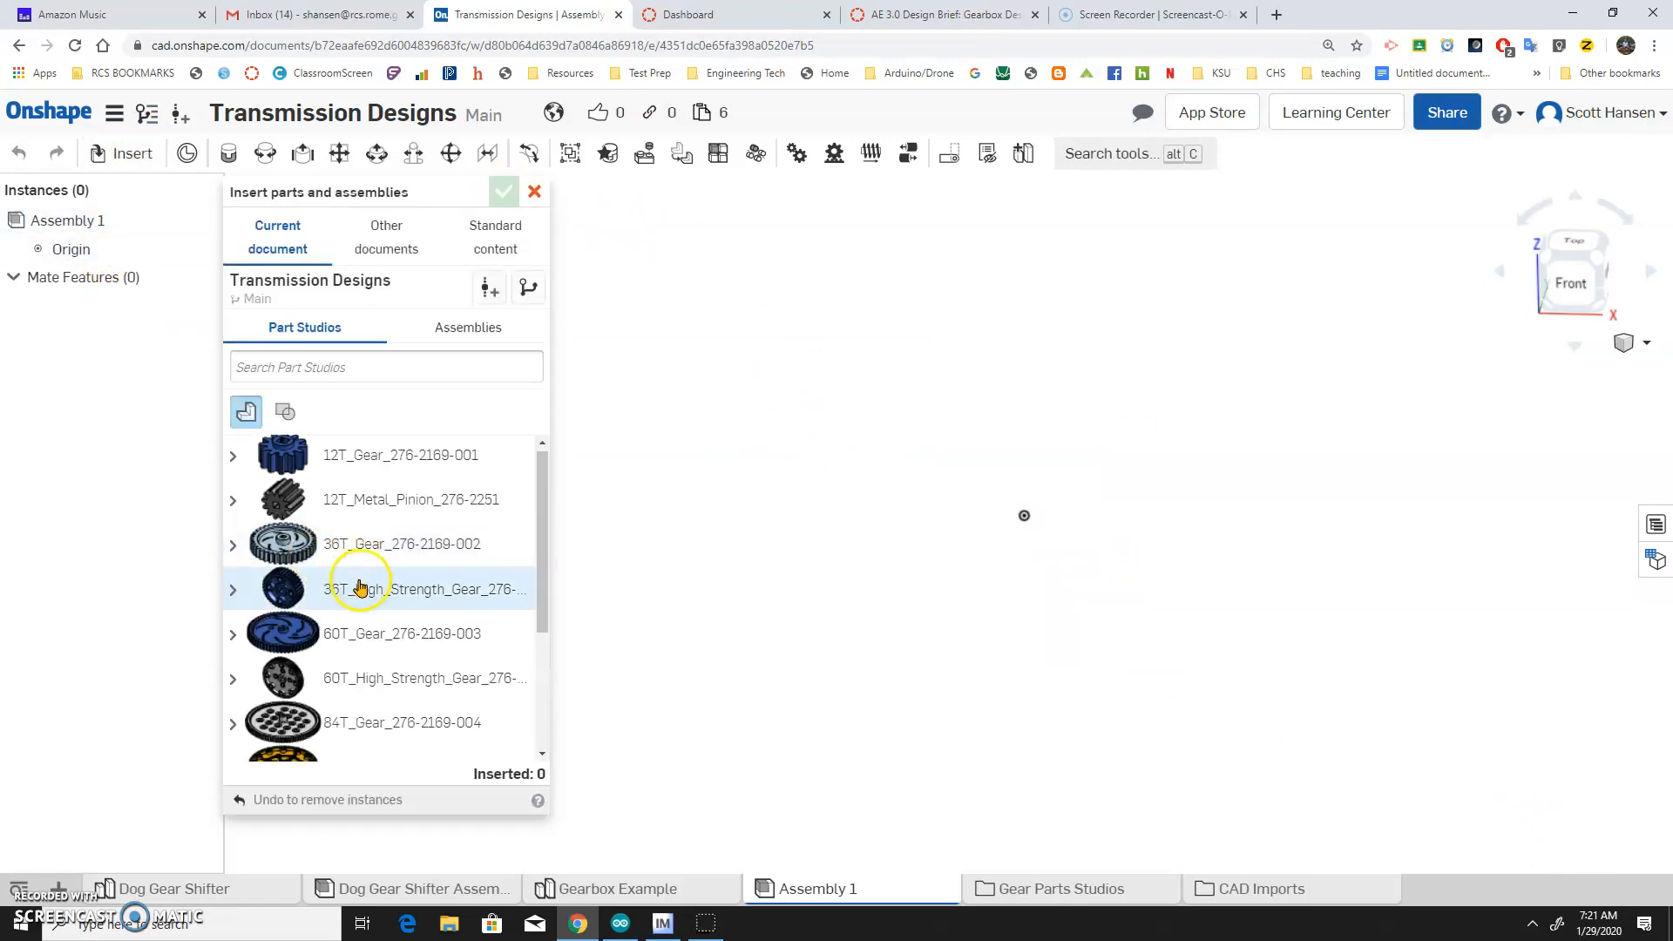
scroll(360, 586, down, 3)
click(366, 647)
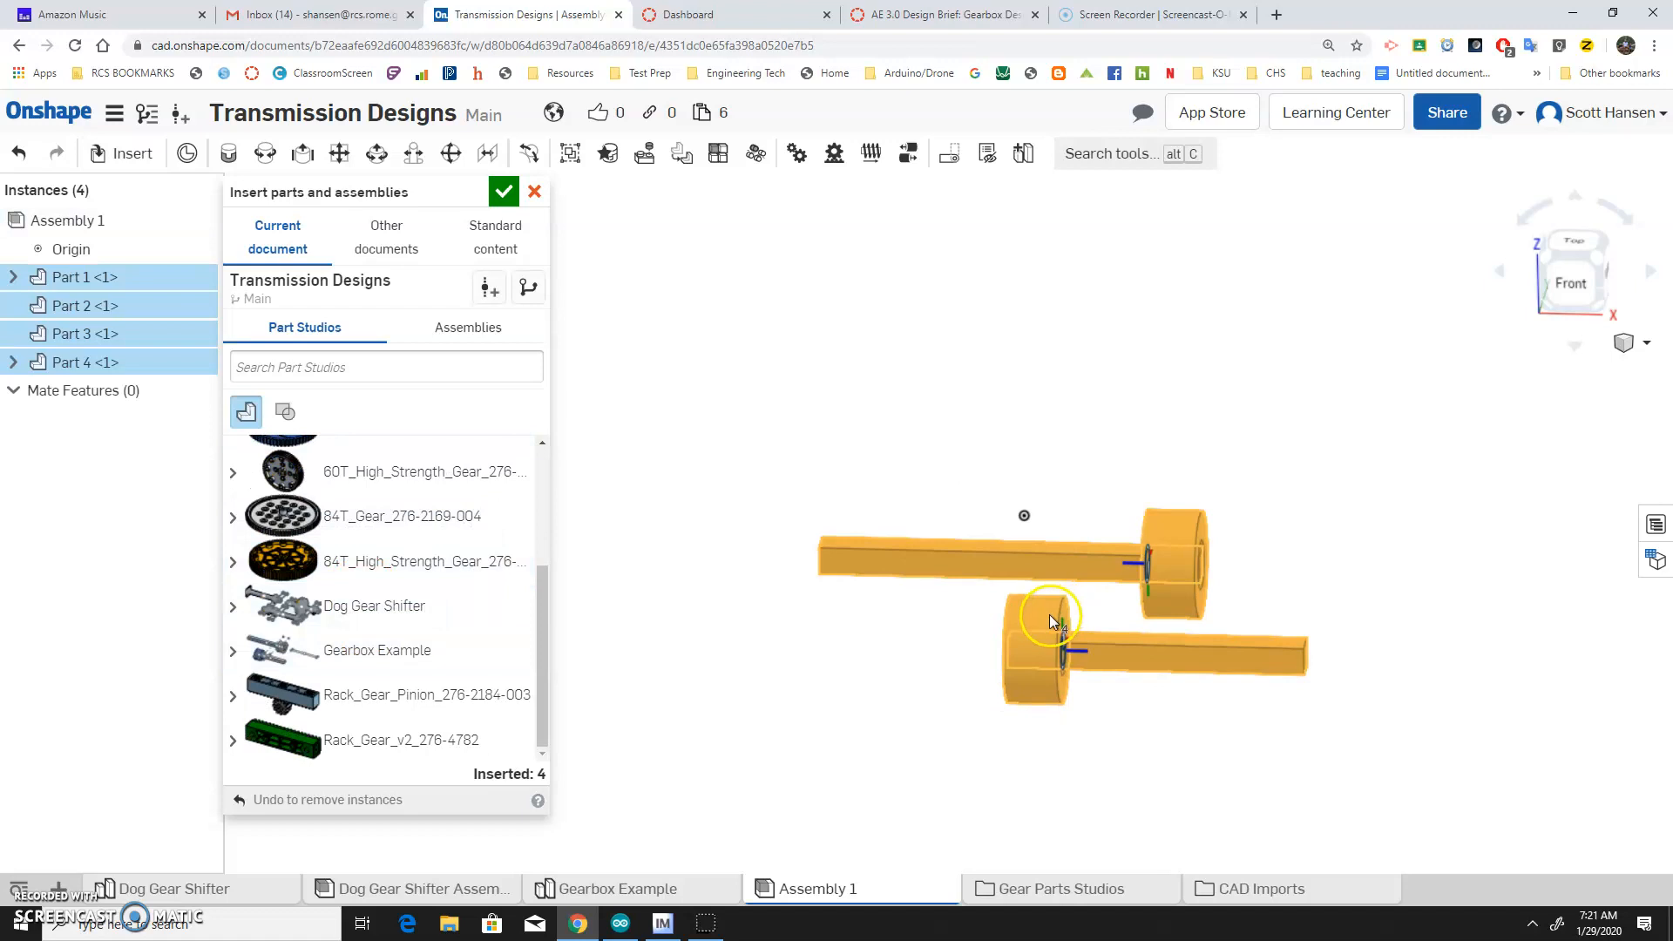
click(989, 595)
scroll(453, 497, up, 5)
click(419, 548)
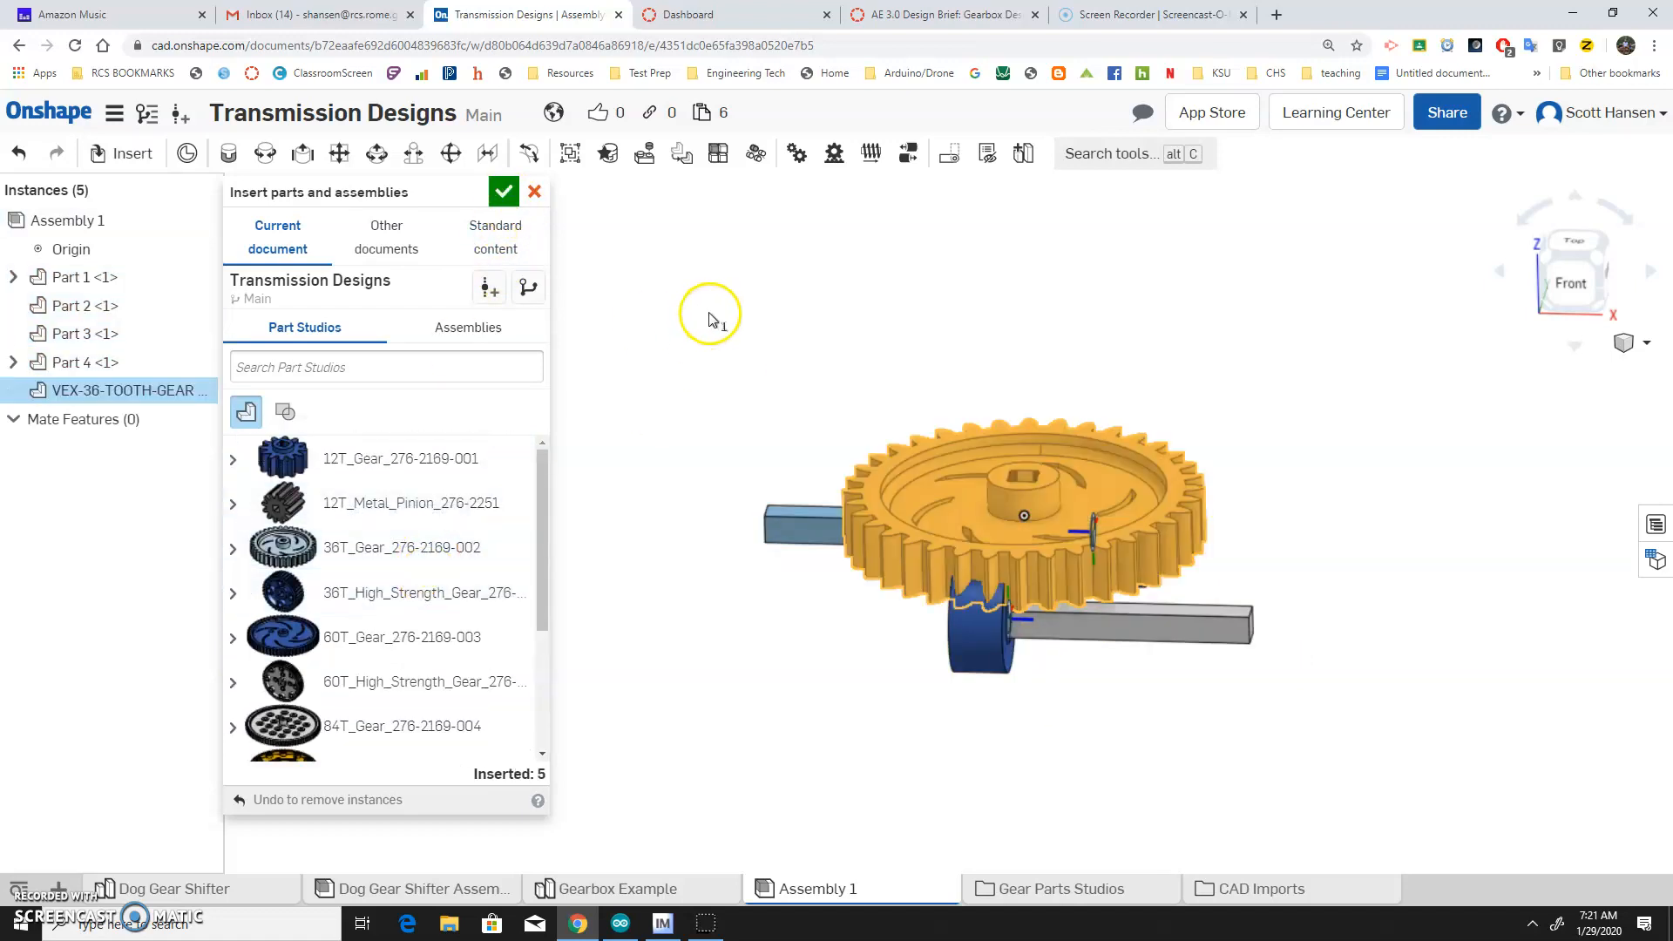
click(725, 280)
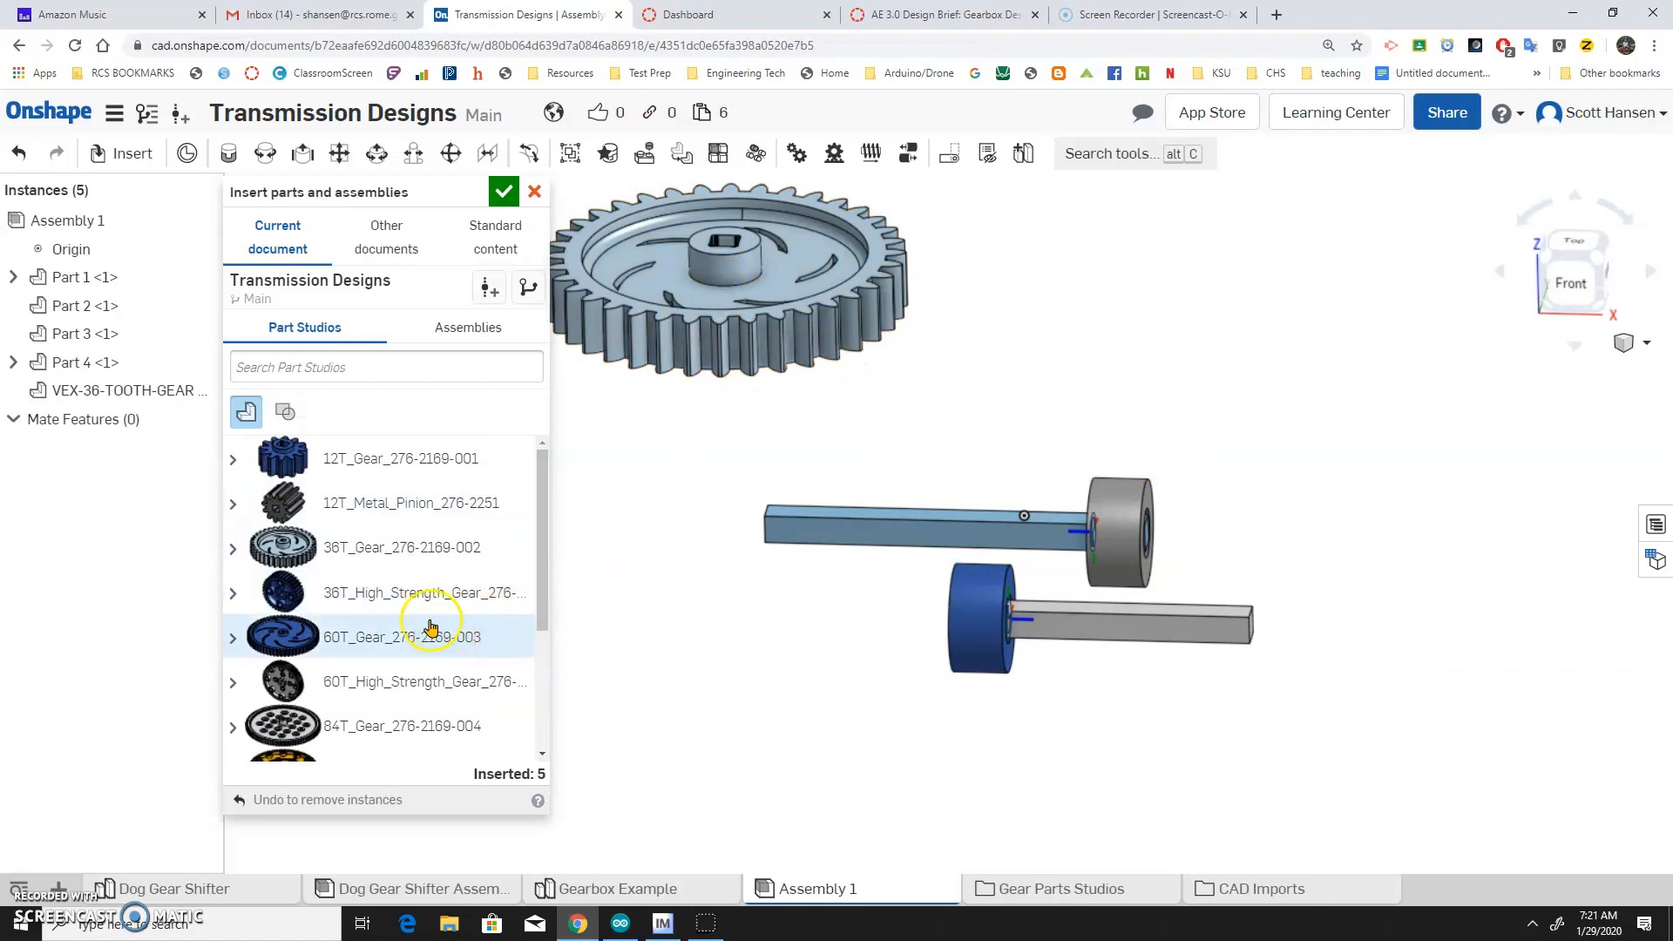
click(370, 471)
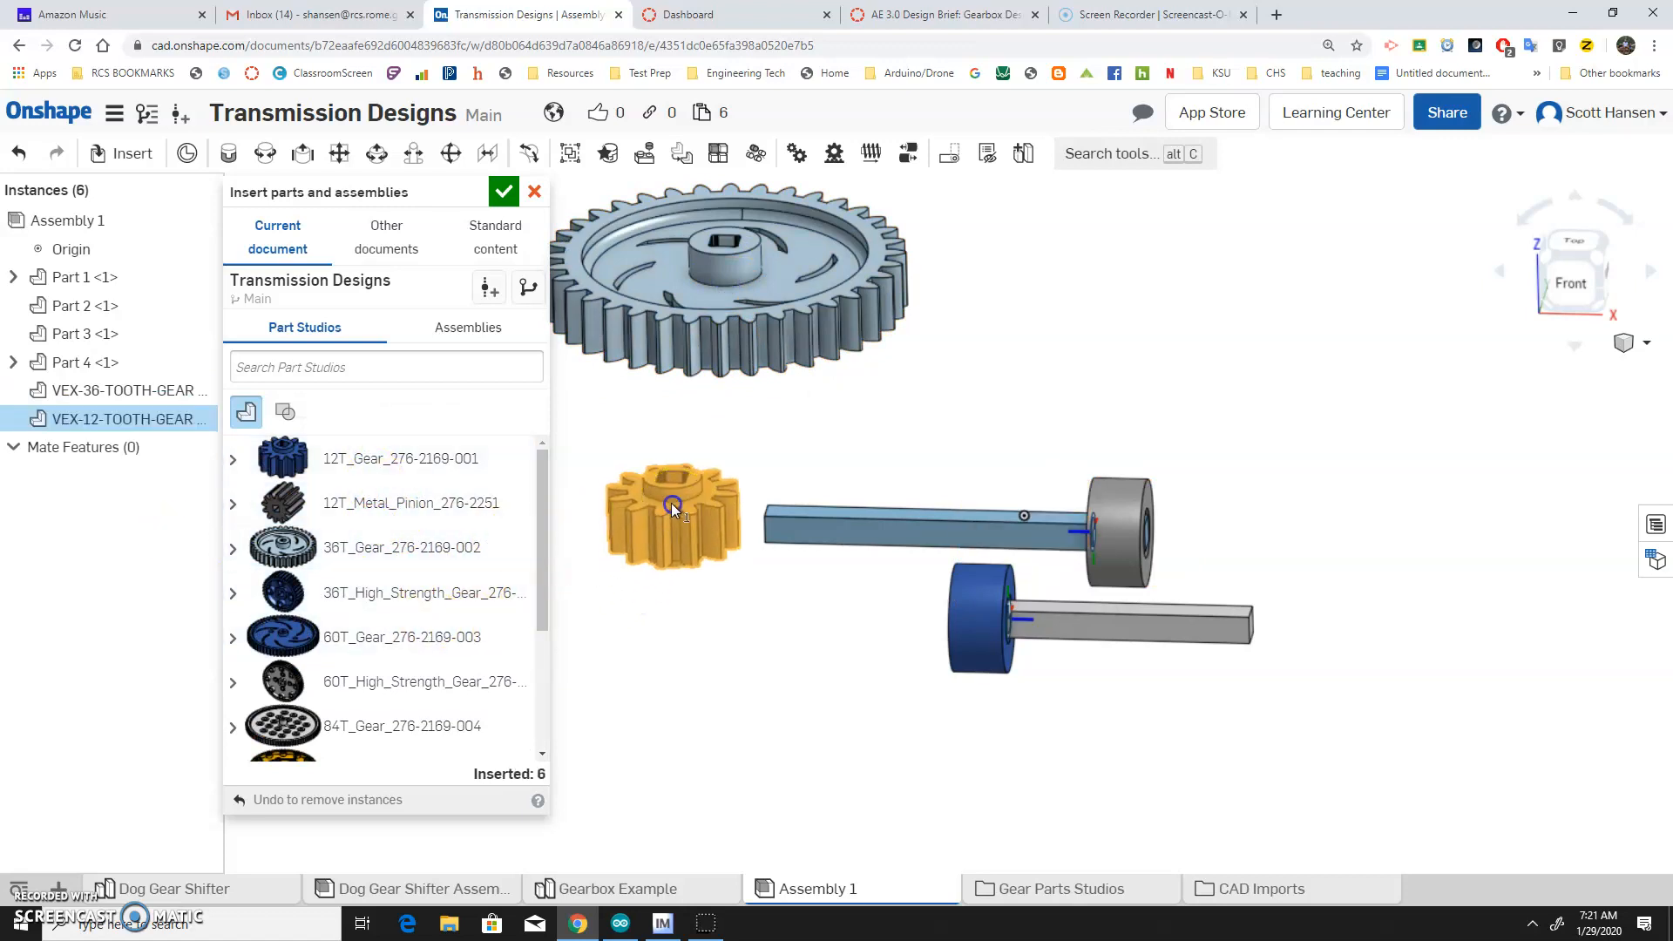
click(671, 504)
click(505, 197)
right_drag(994, 346, 1011, 388)
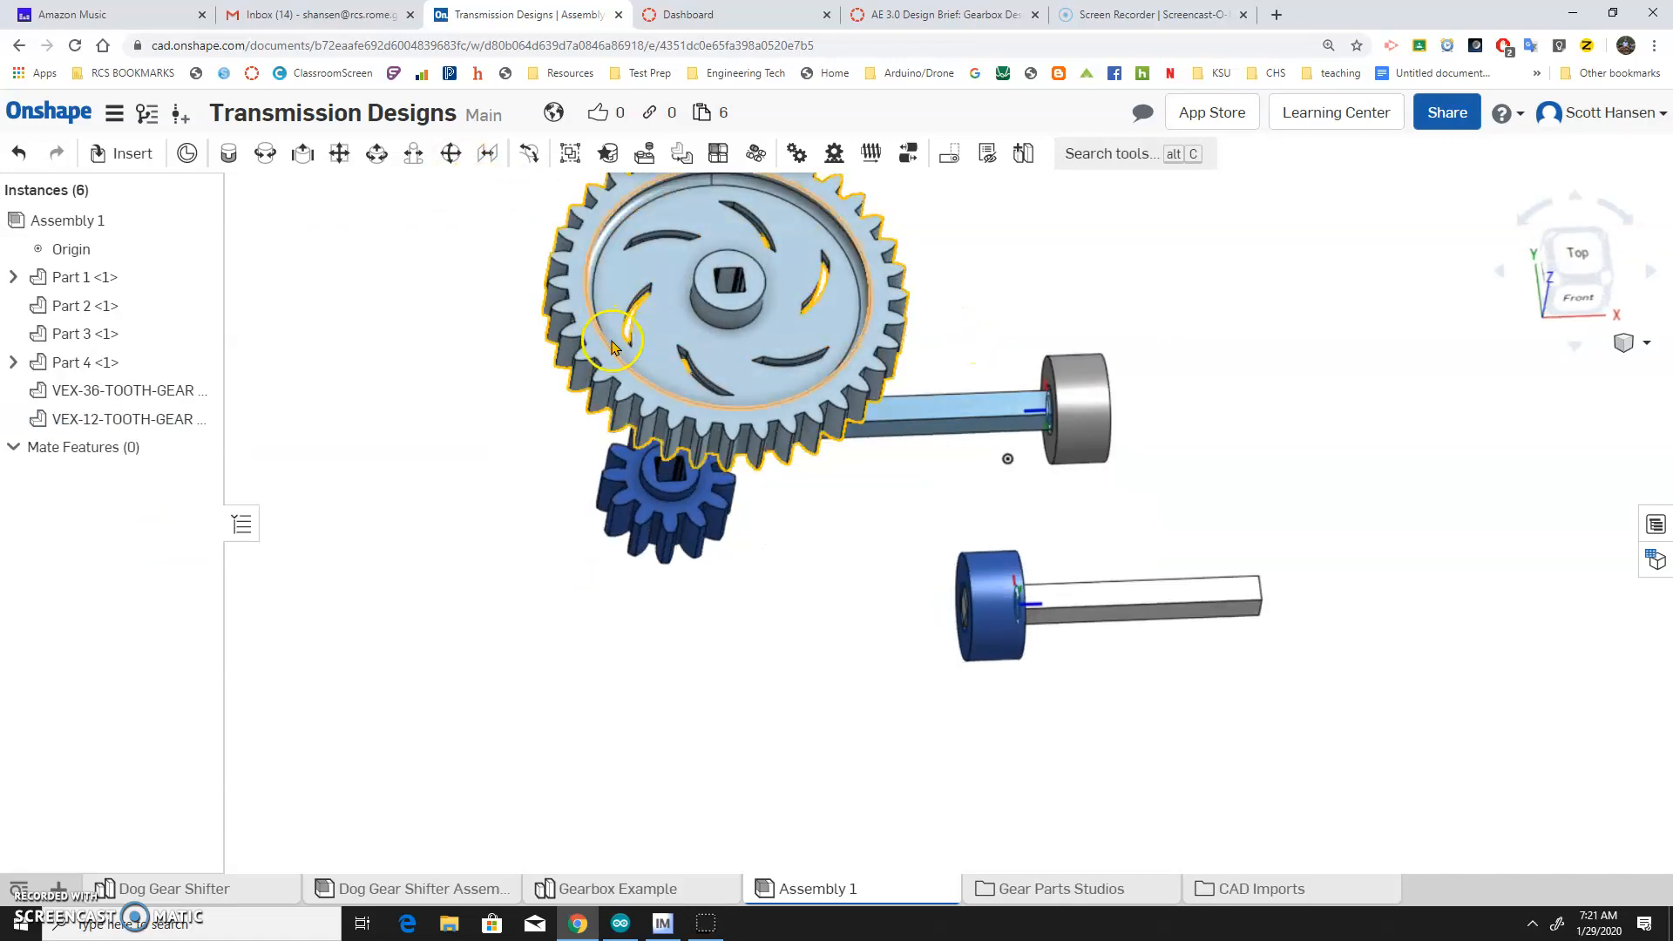
key(j)
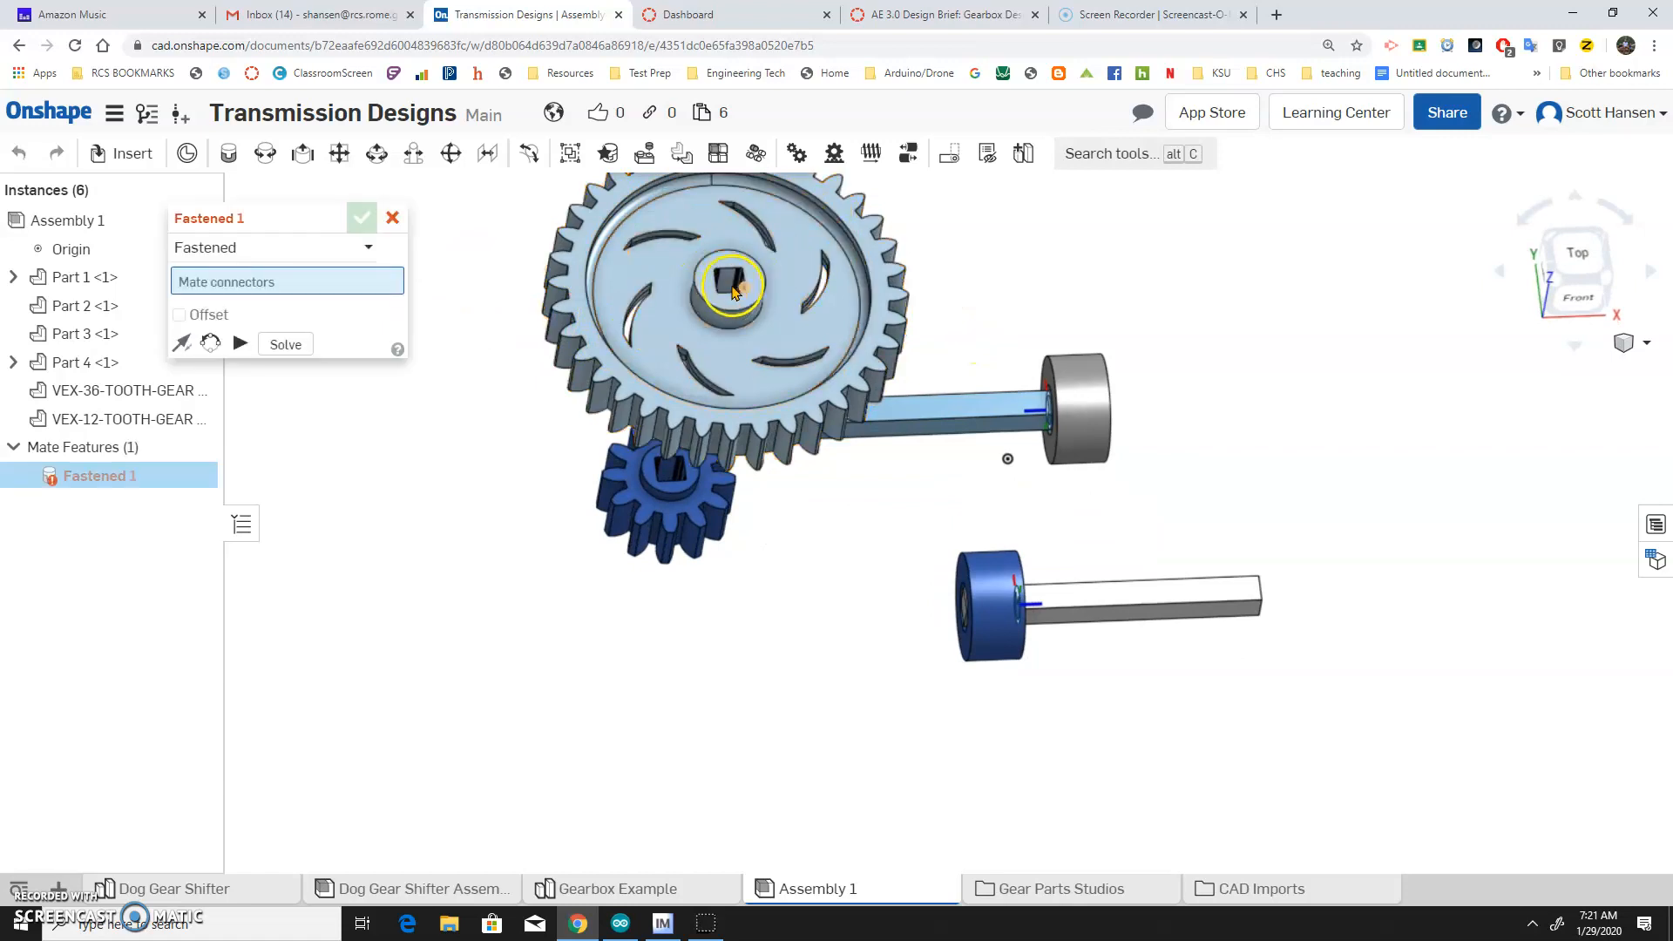
scroll(732, 280, up, 5)
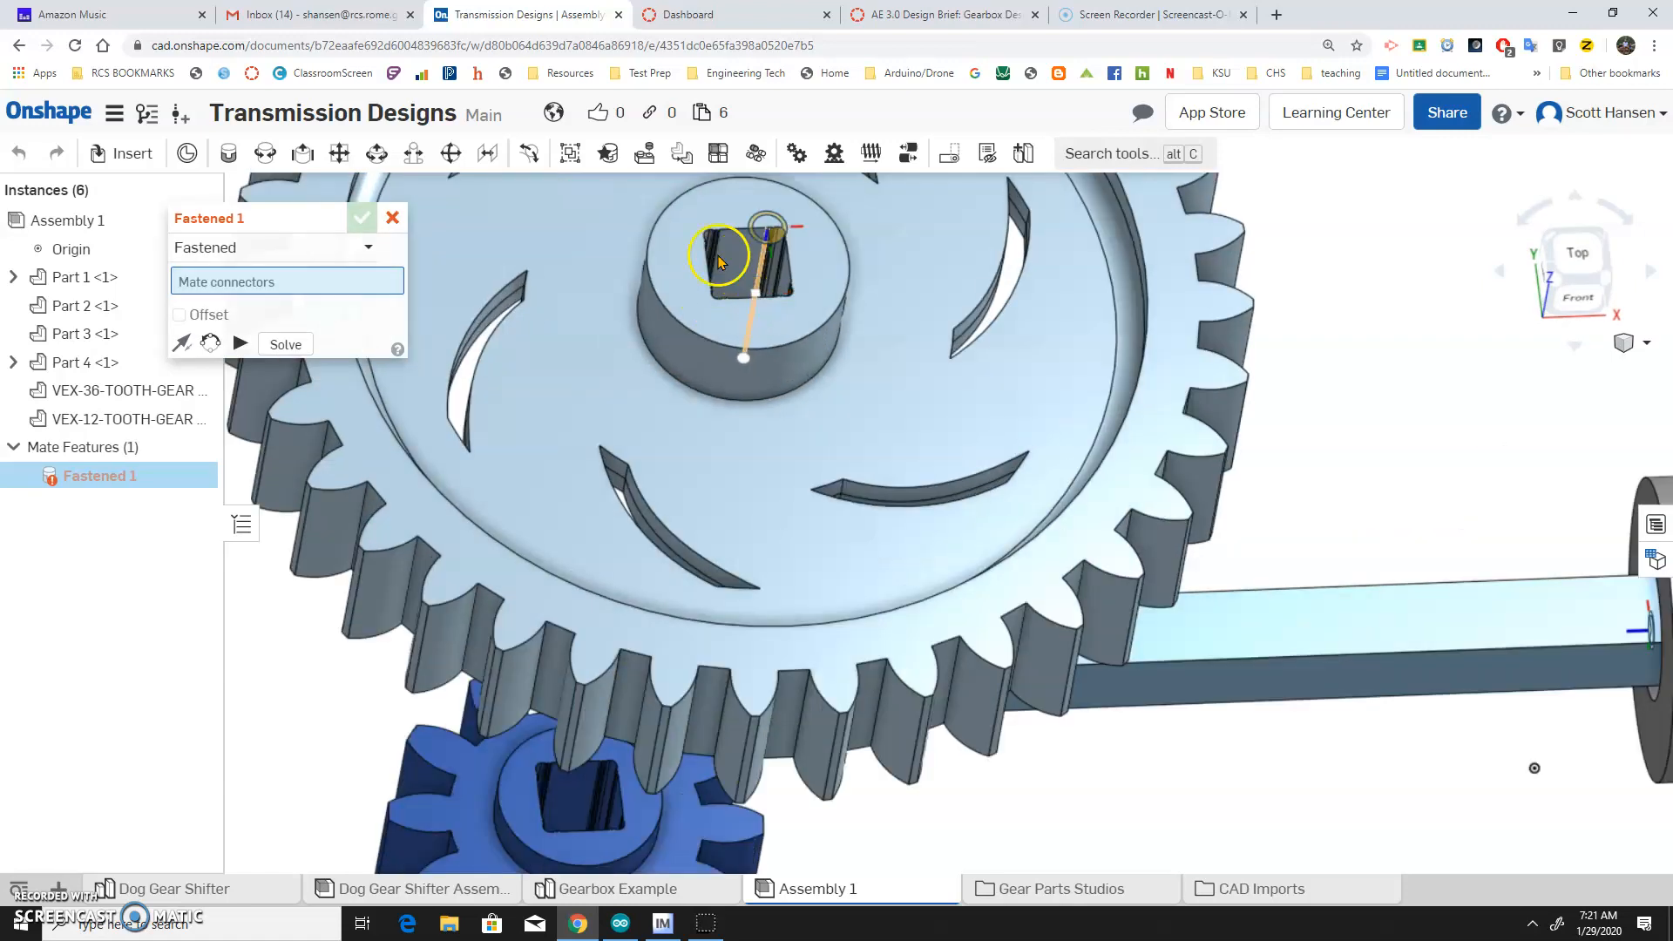
click(748, 262)
scroll(950, 357, down, 5)
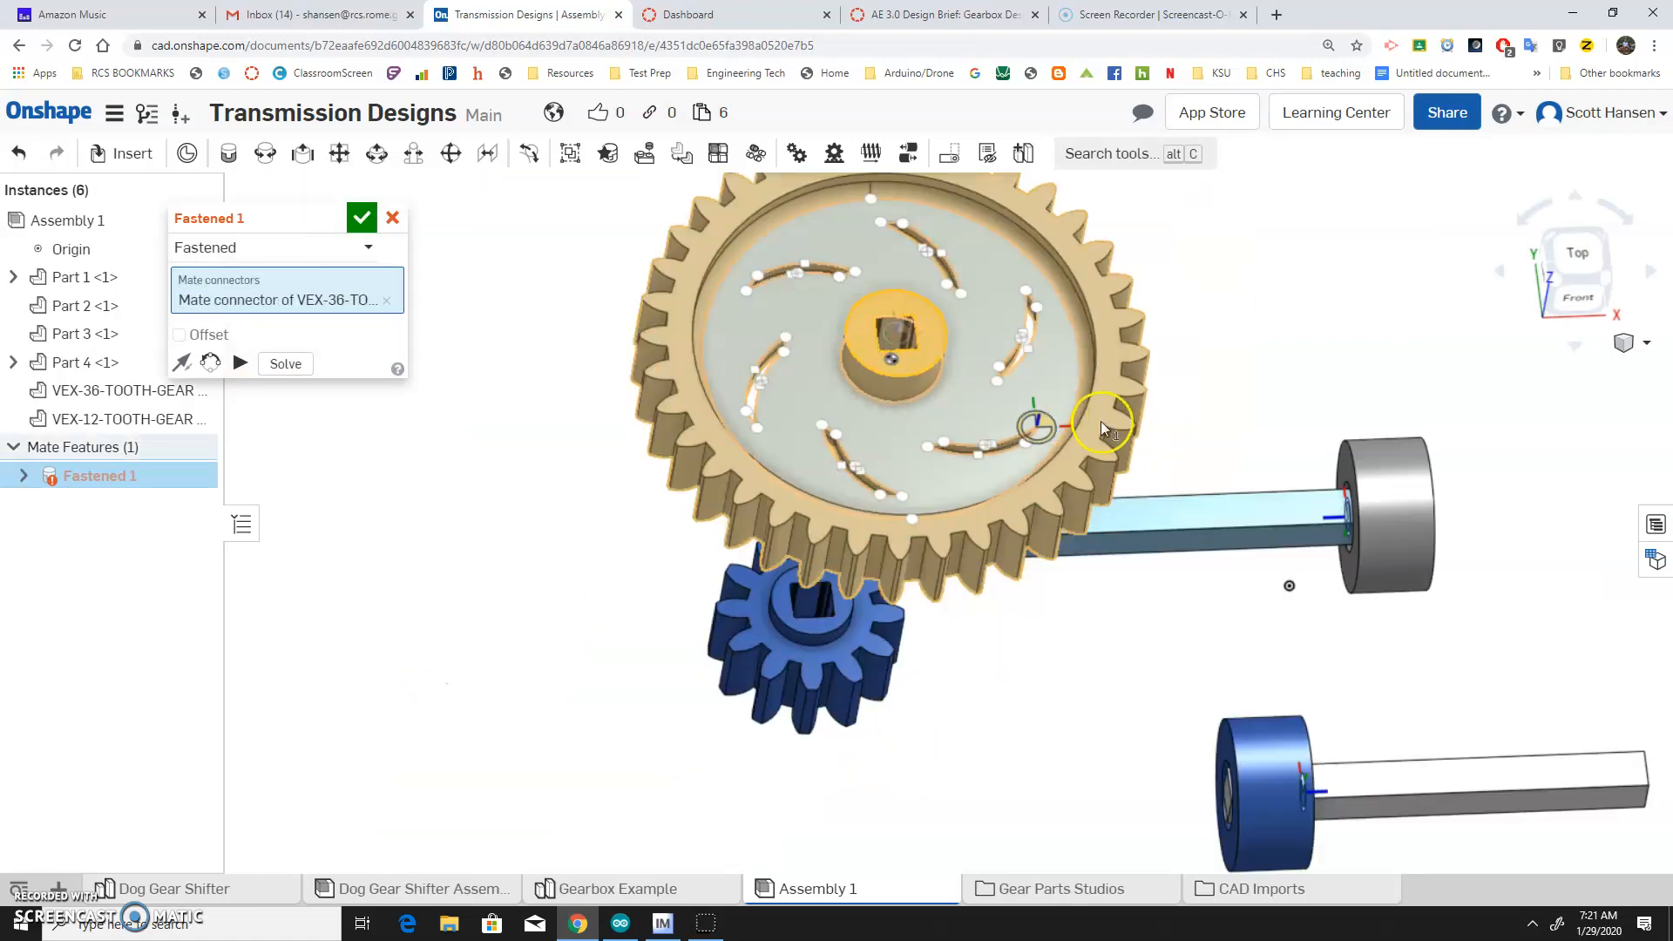
click(1348, 521)
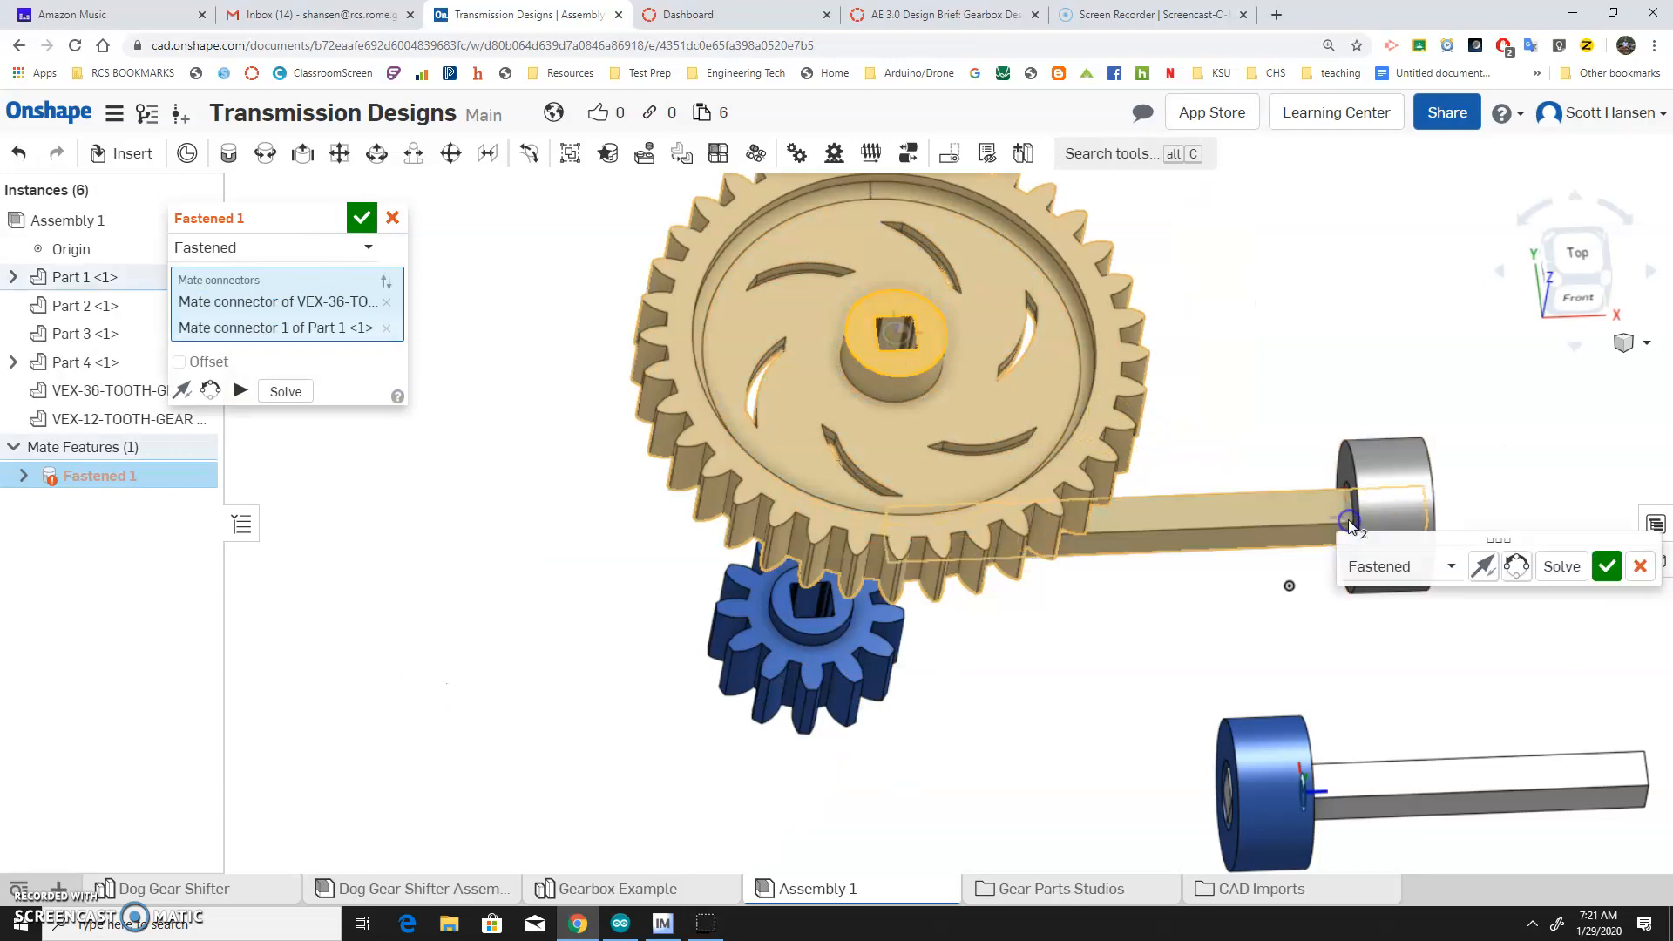
click(1485, 567)
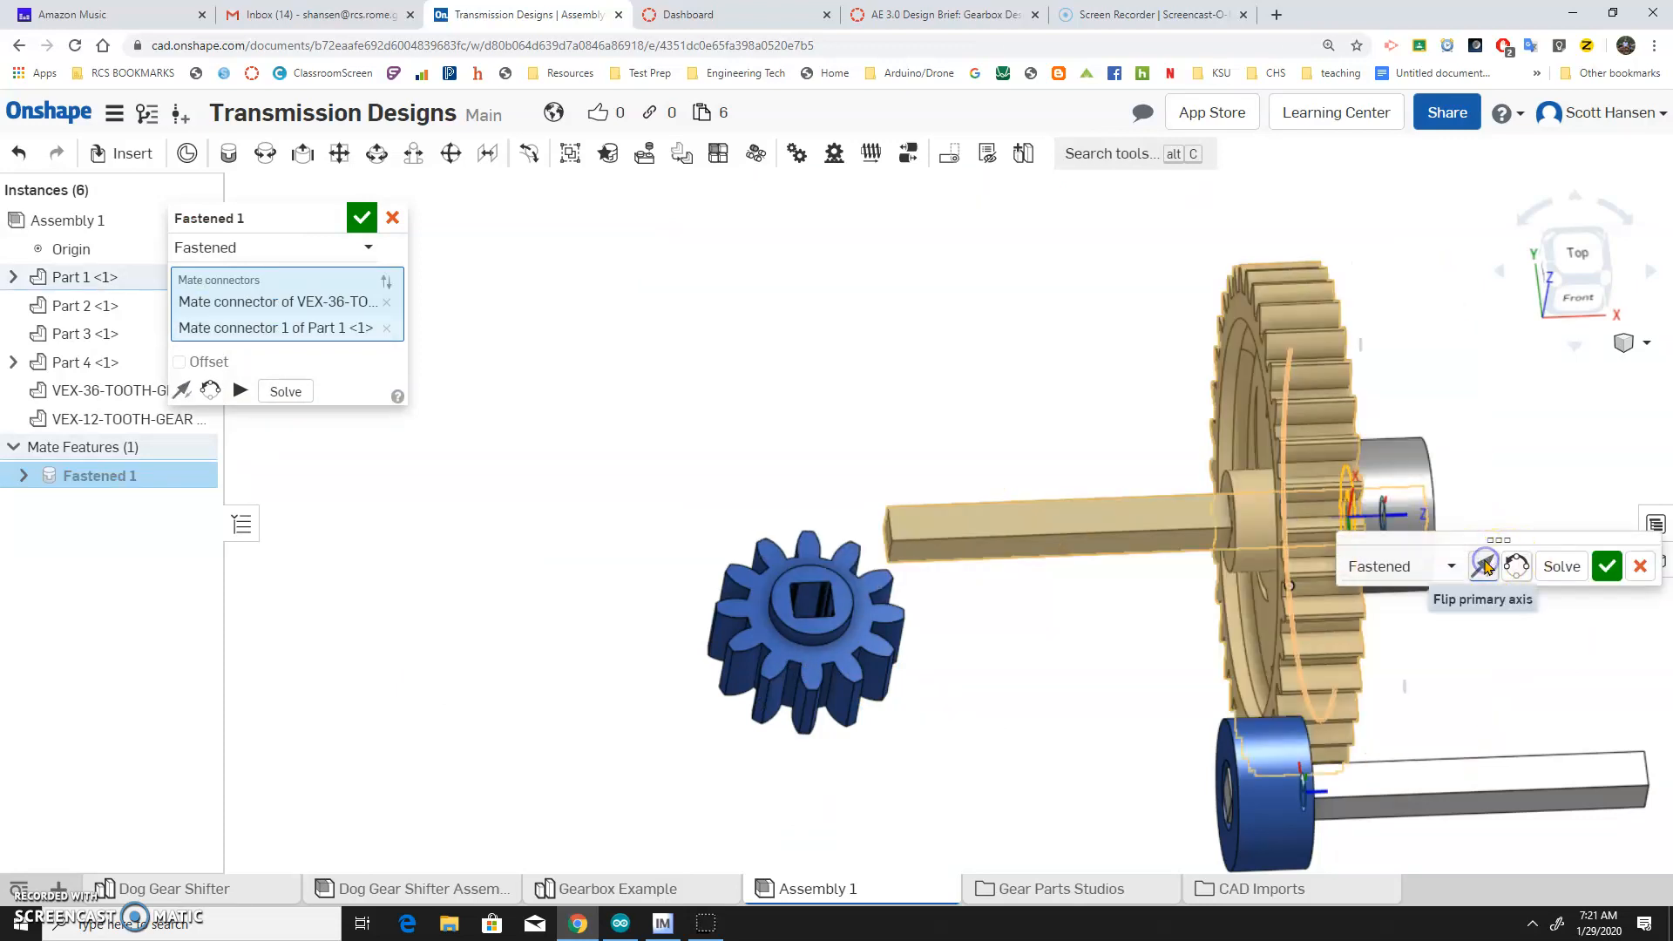
mouse_move(1560, 472)
right_down()
mouse_move(1531, 494)
mouse_move(1553, 495)
right_up()
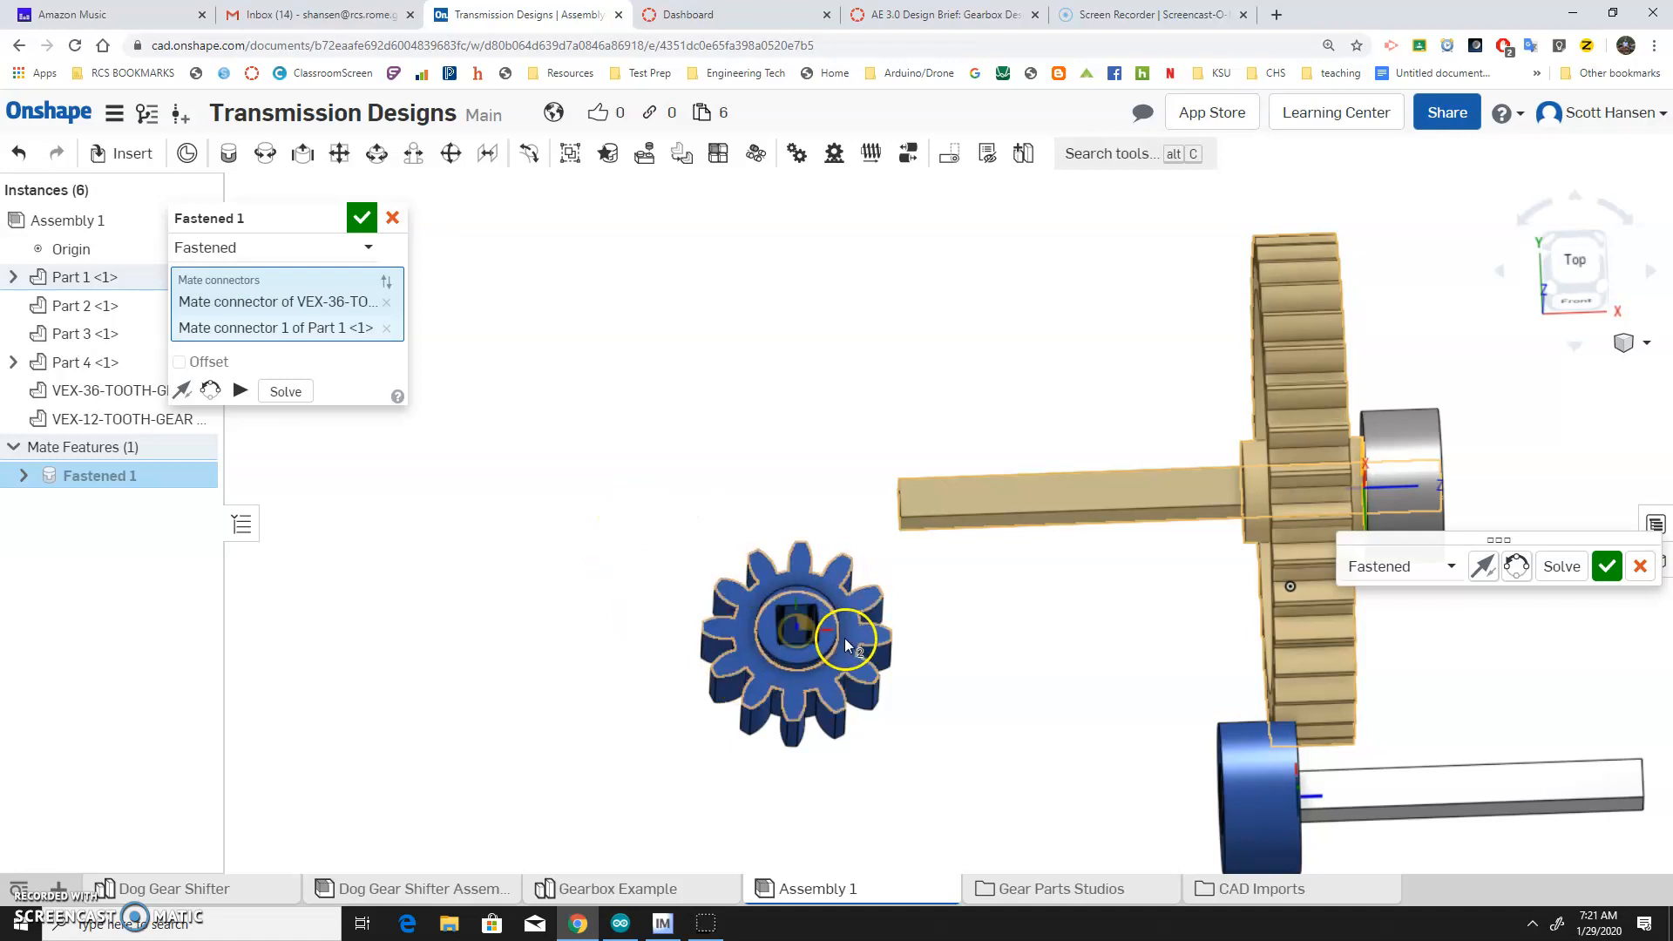
click(792, 629)
right_drag(937, 684, 972, 501)
key(Escape)
Fasten the center of the 36-tooth gear's square bore to the upper shaft's mate connector on Part 1.
key(m)
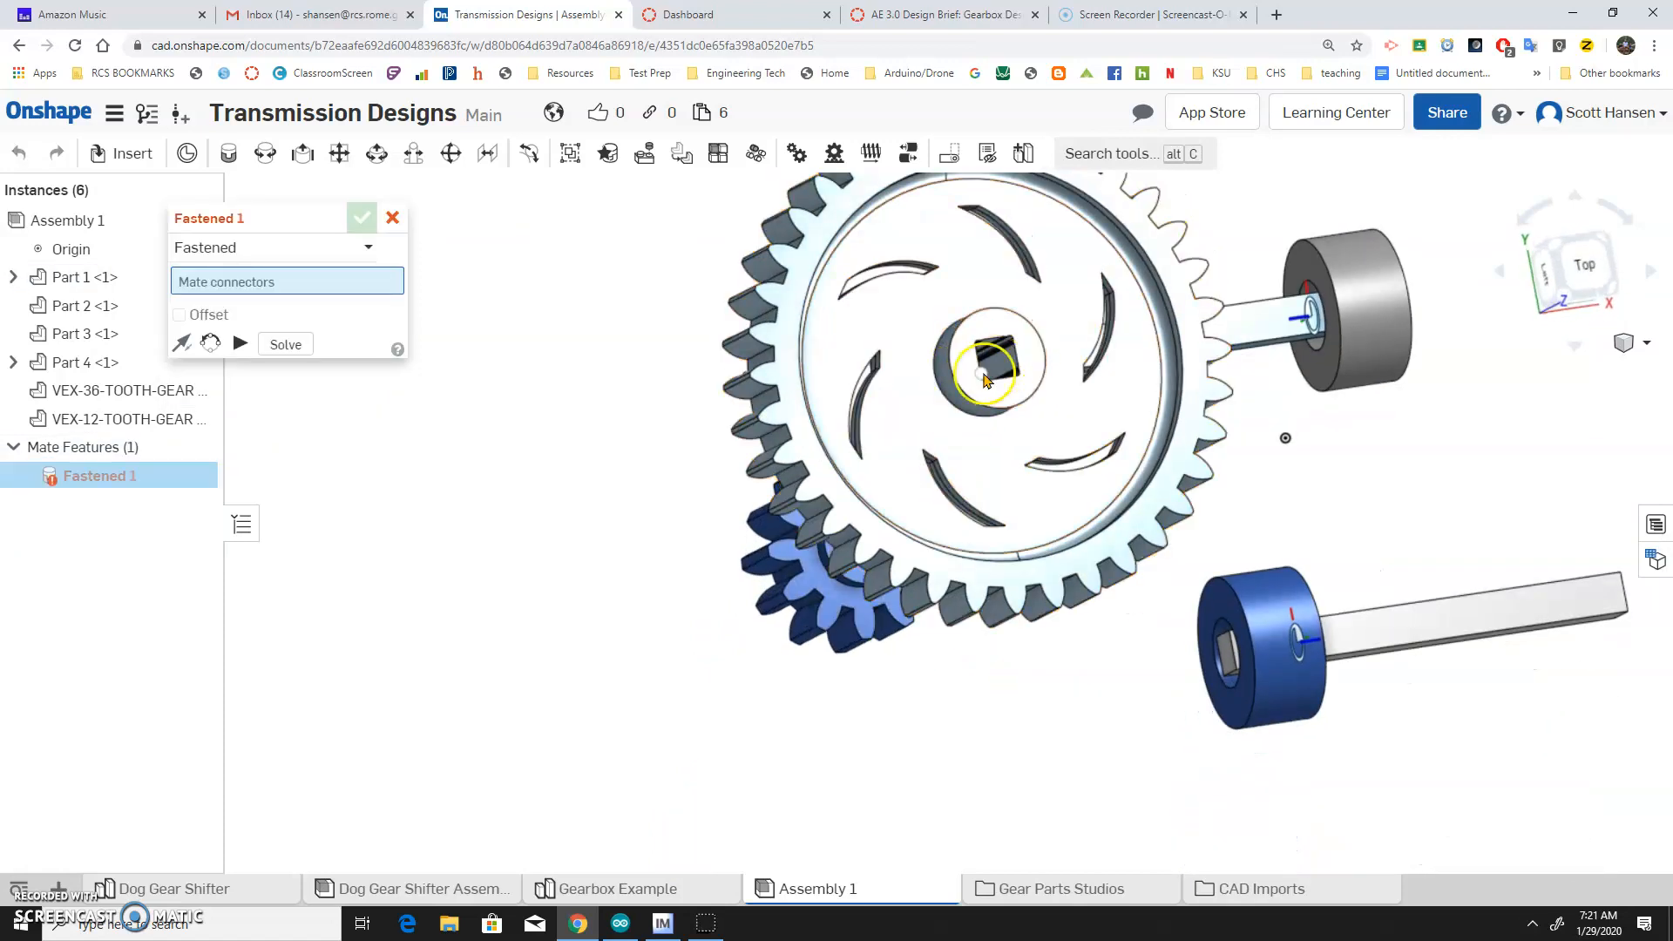
scroll(1007, 364, up, 5)
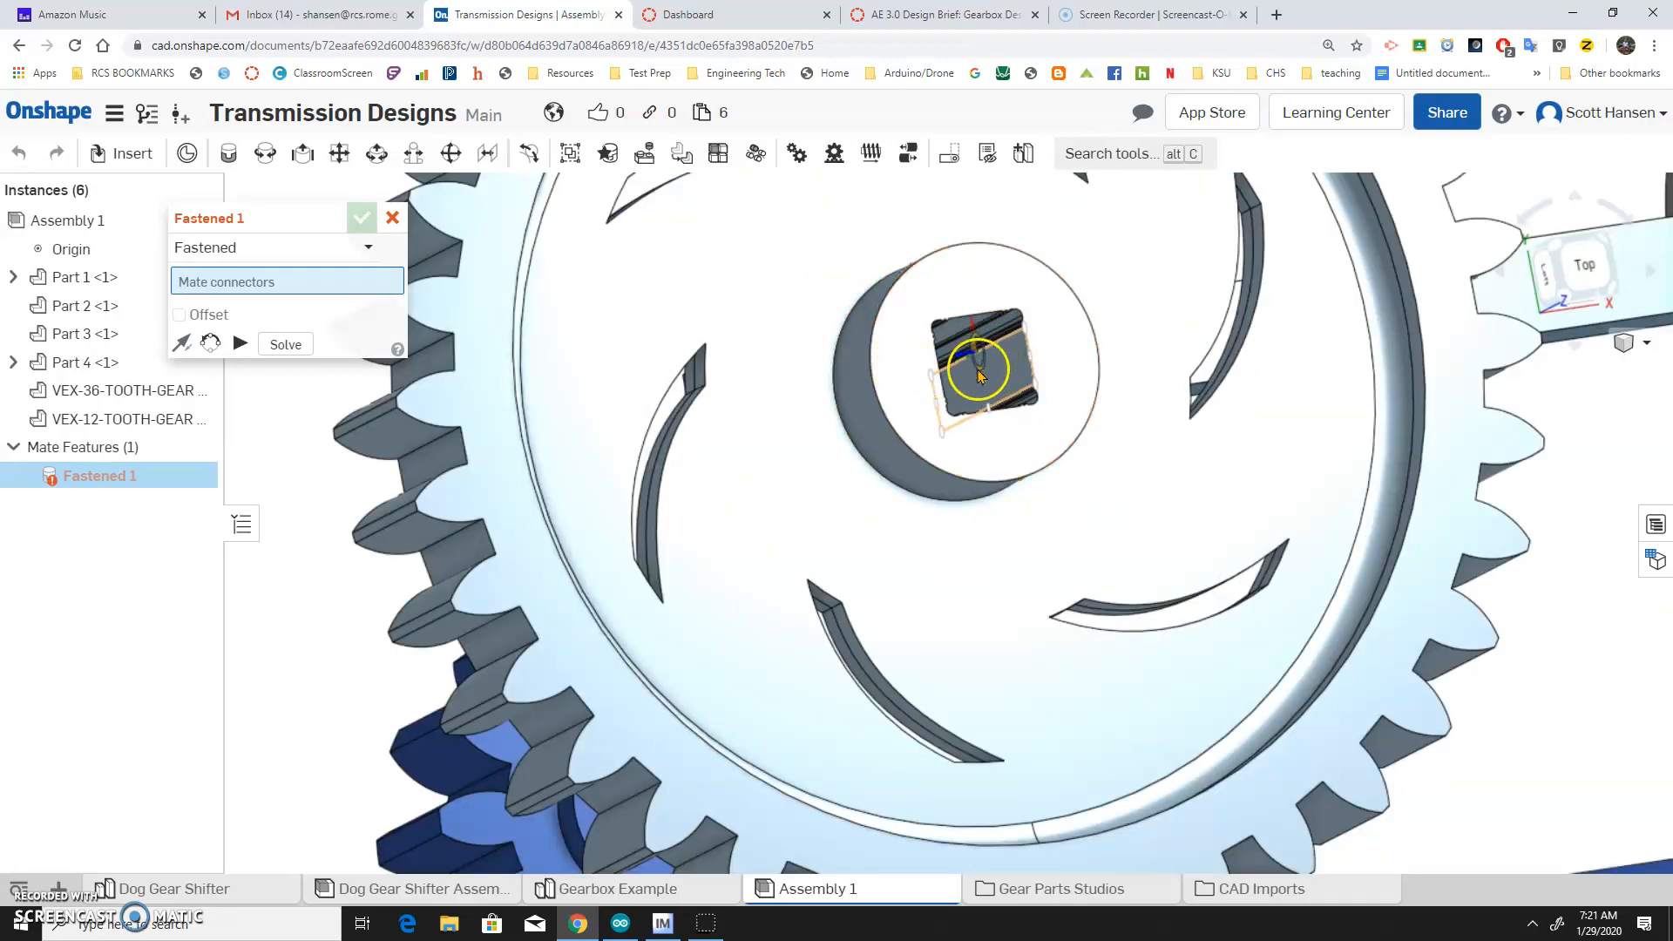
click(996, 401)
scroll(1203, 410, down, 5)
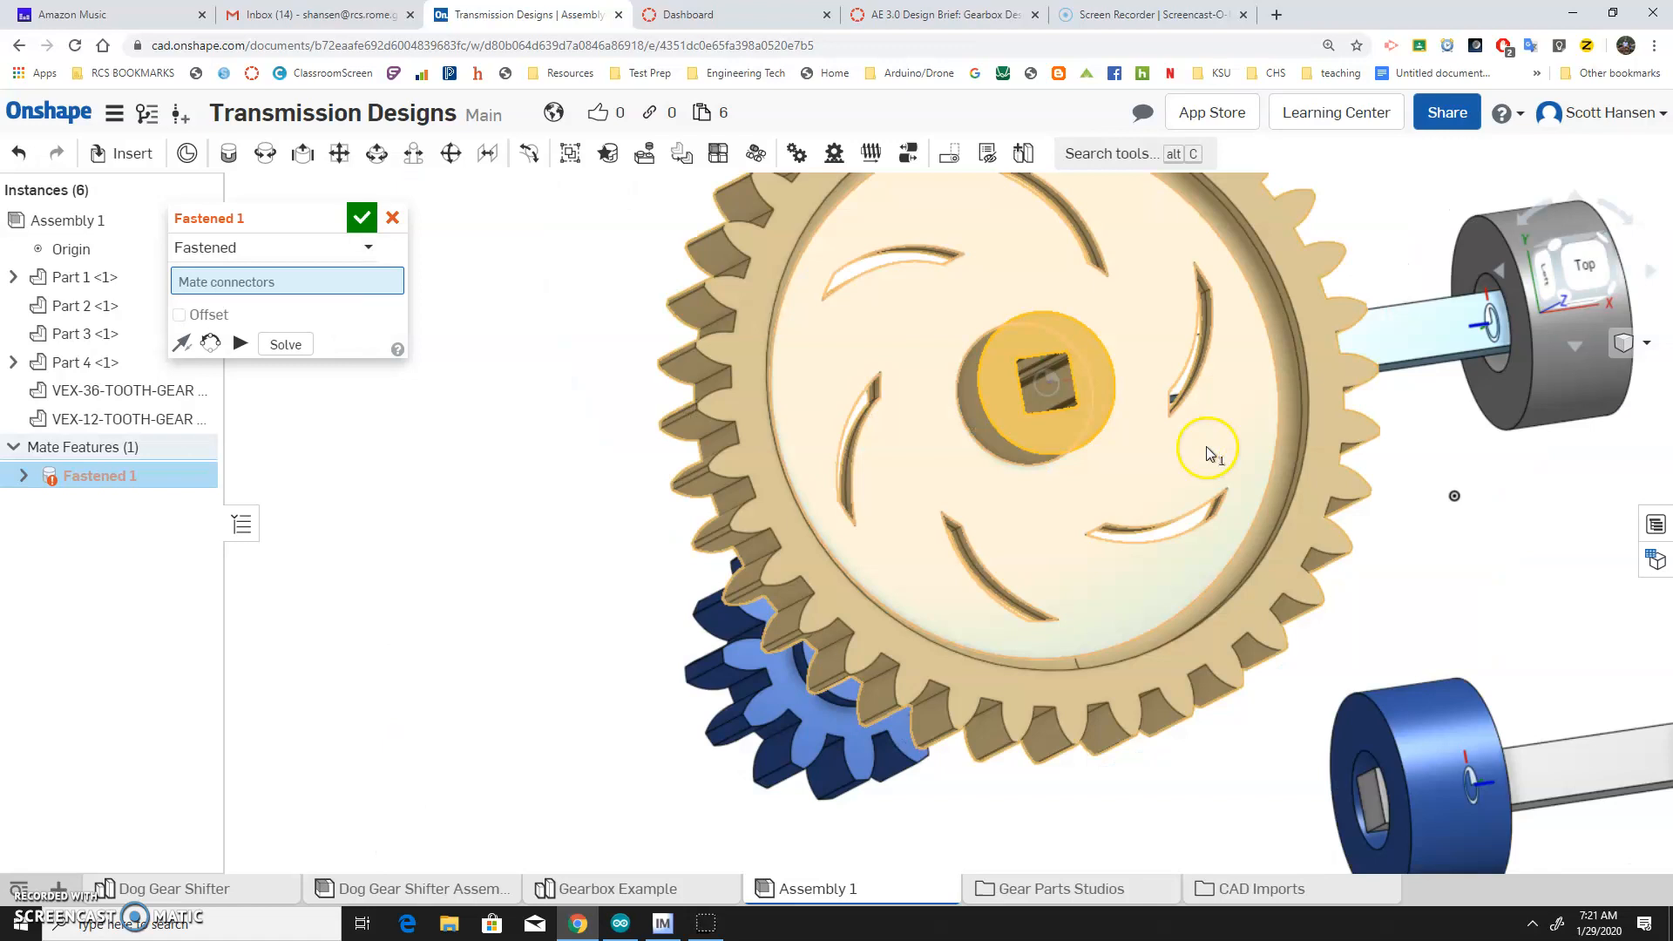
click(1298, 387)
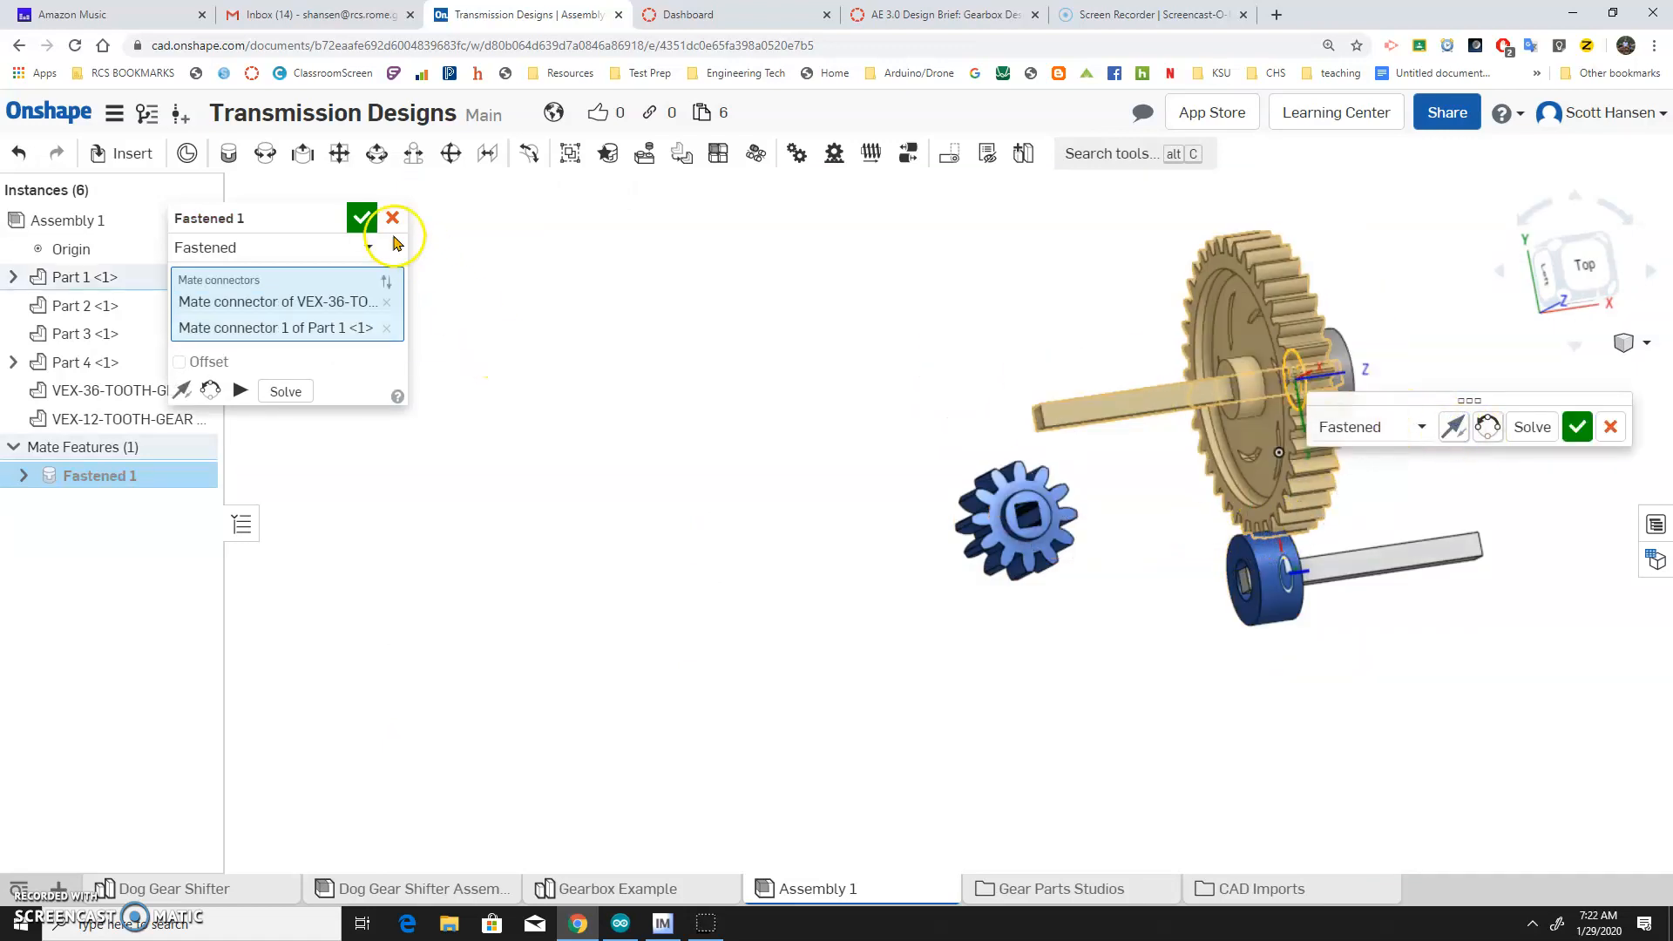
click(362, 218)
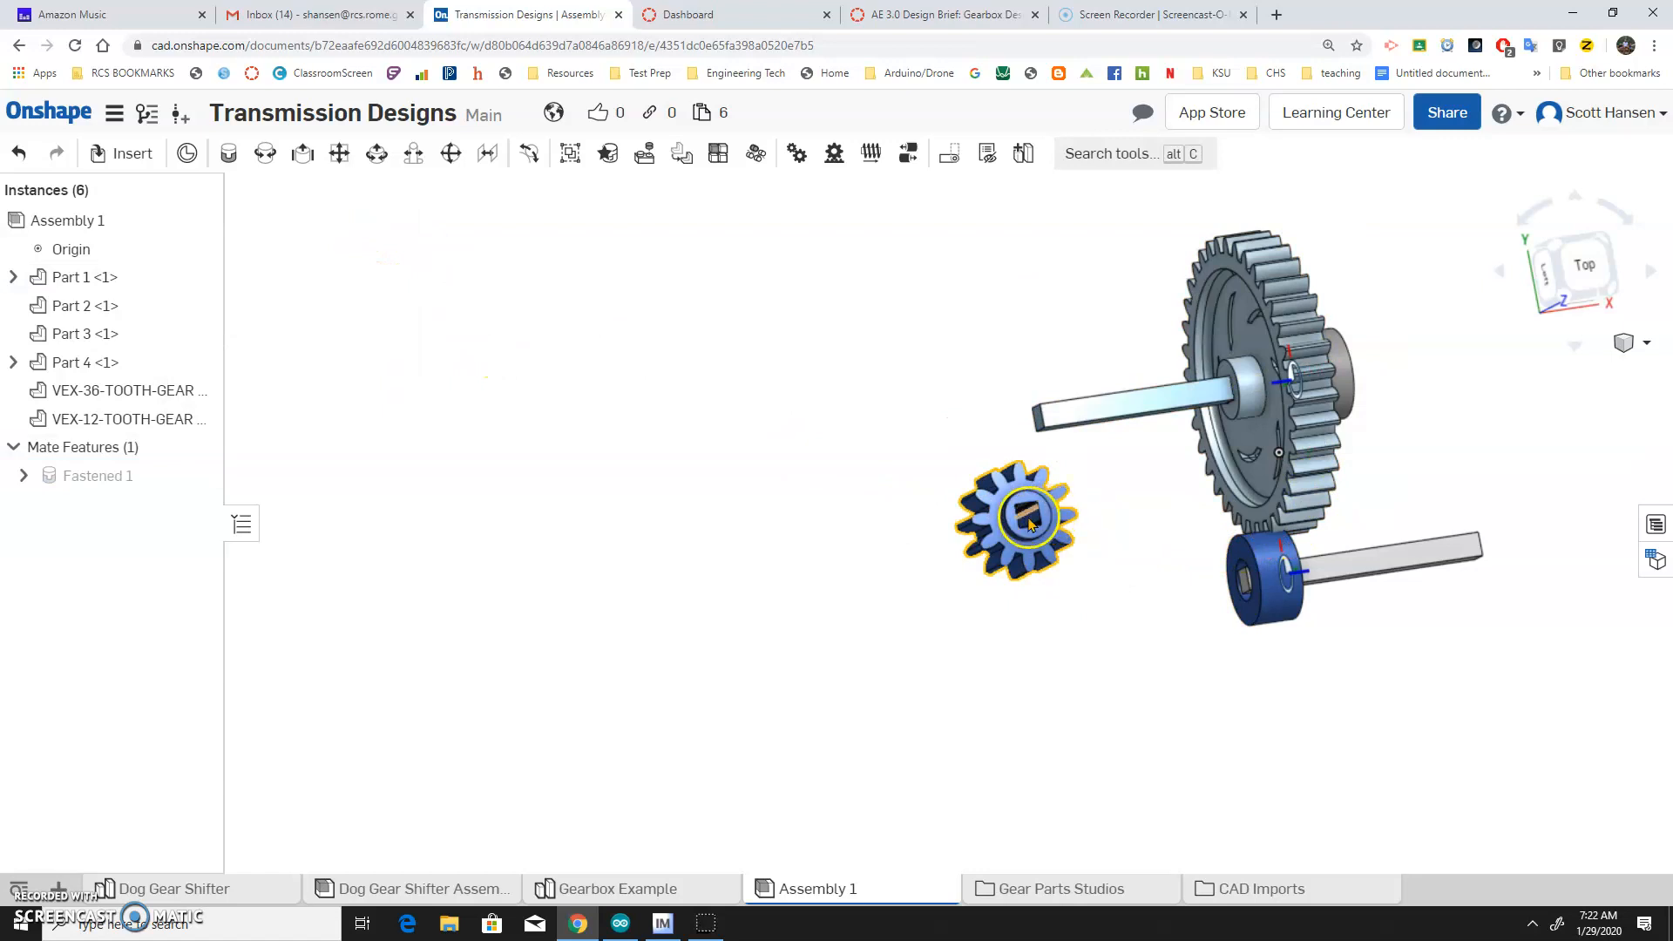
Fasten the 12-tooth gear's bore center to the lower shaft's mate connector on Part 4, flipping the primary axis.
scroll(1042, 516, up, 4)
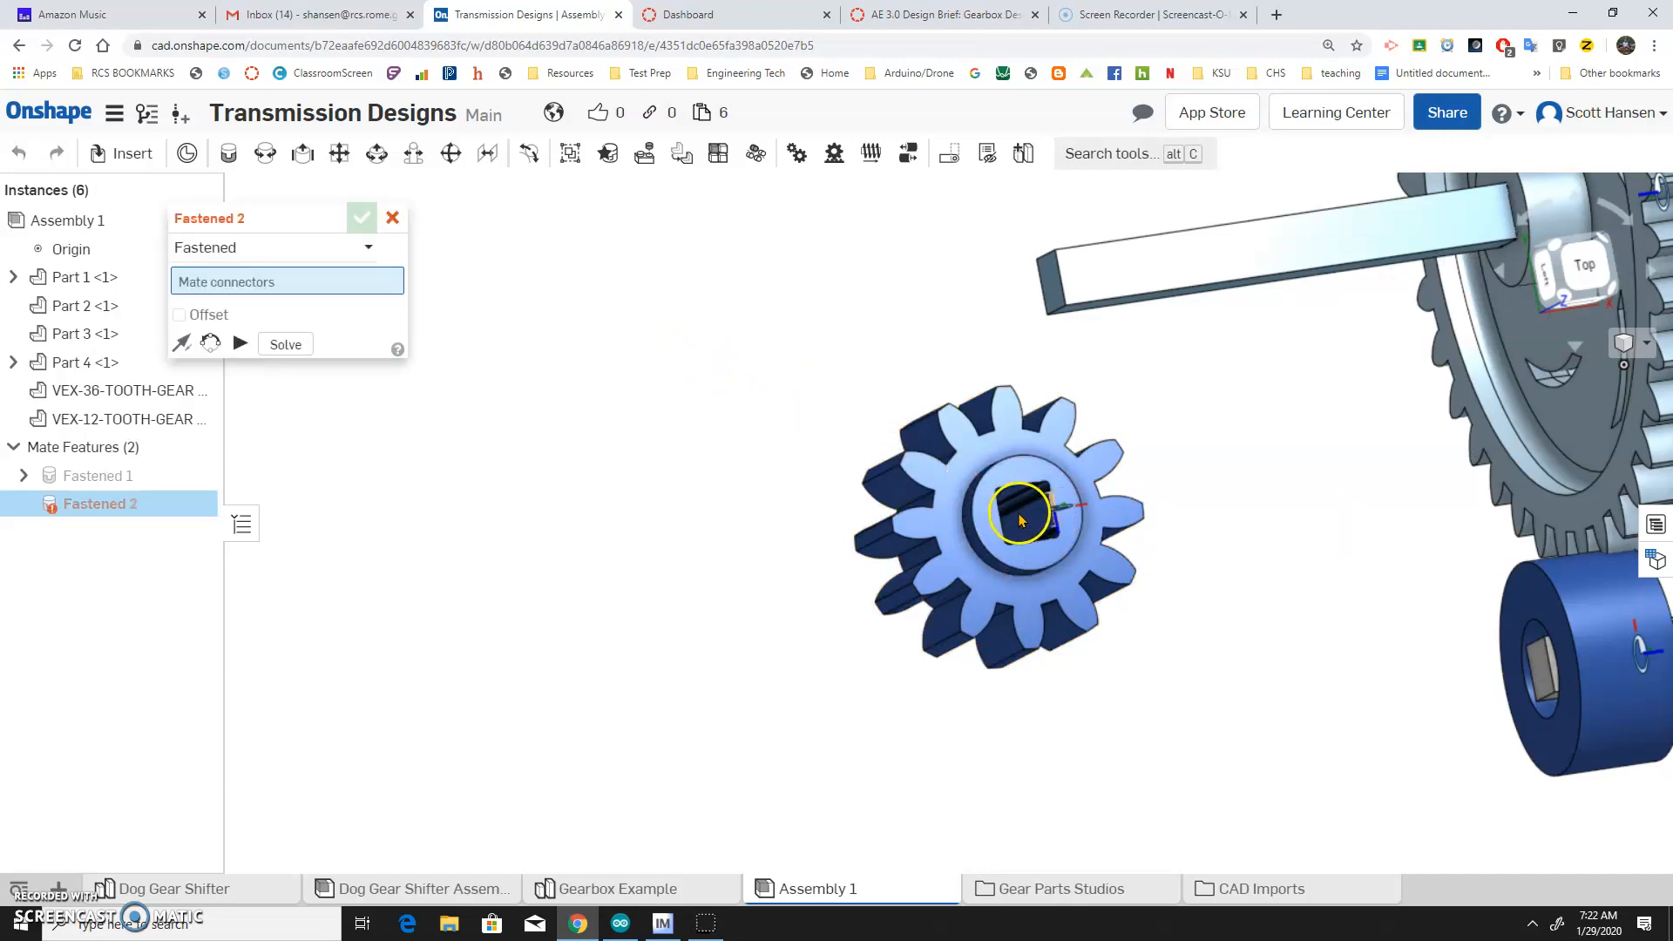
click(1022, 516)
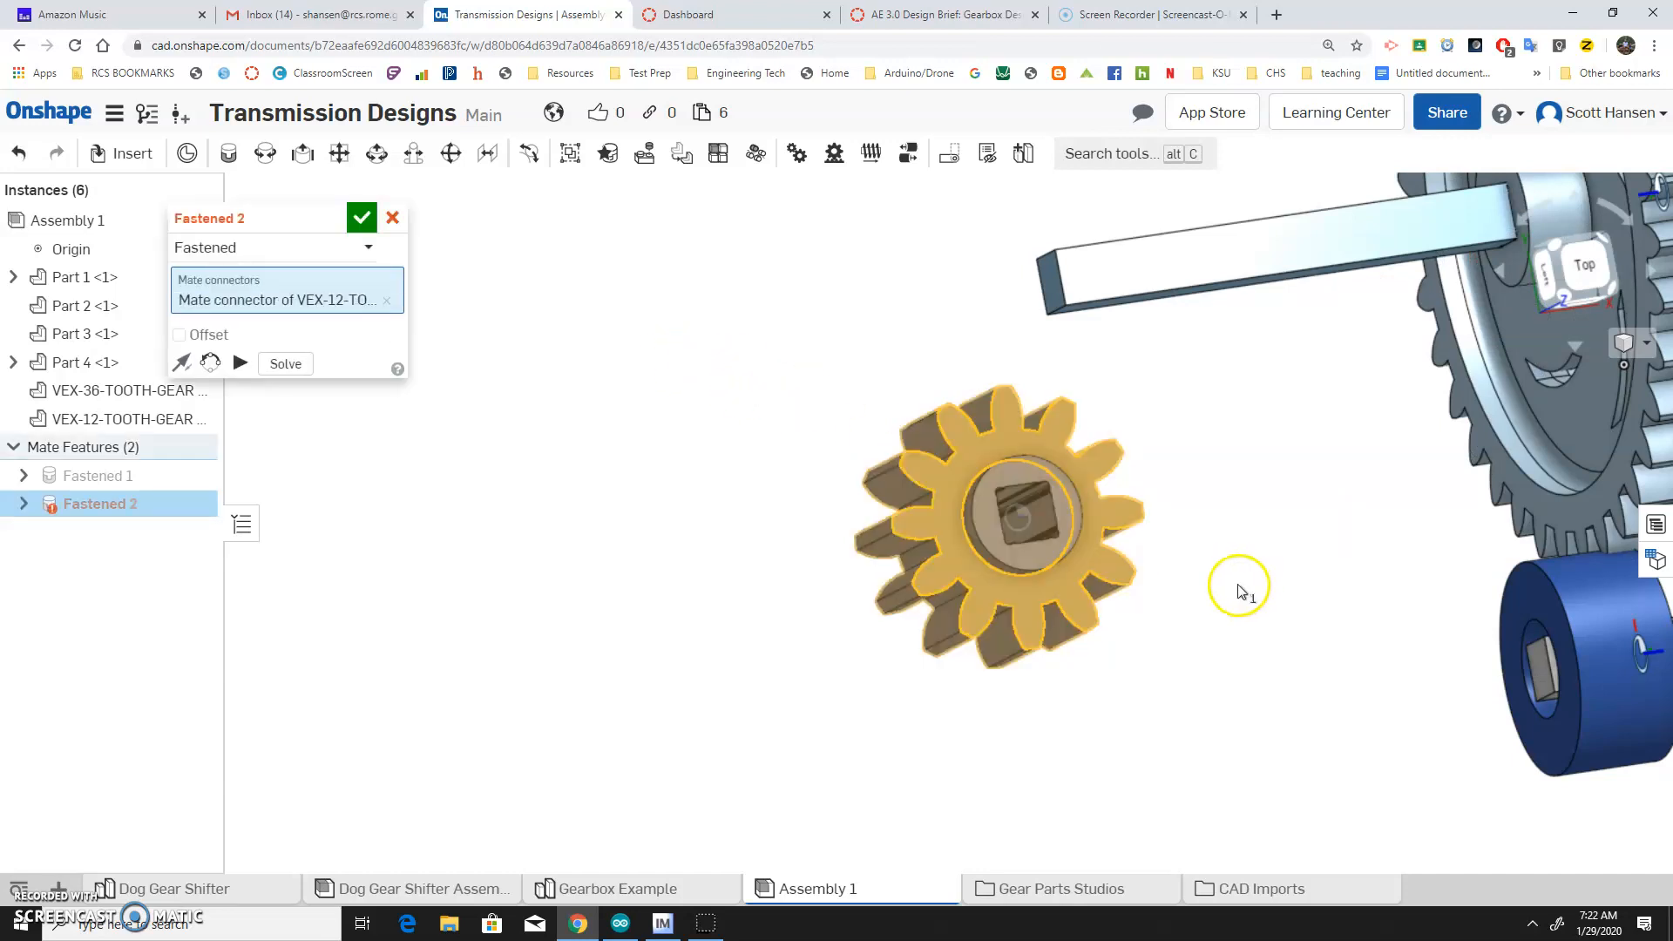
right_drag(1240, 587, 1252, 629)
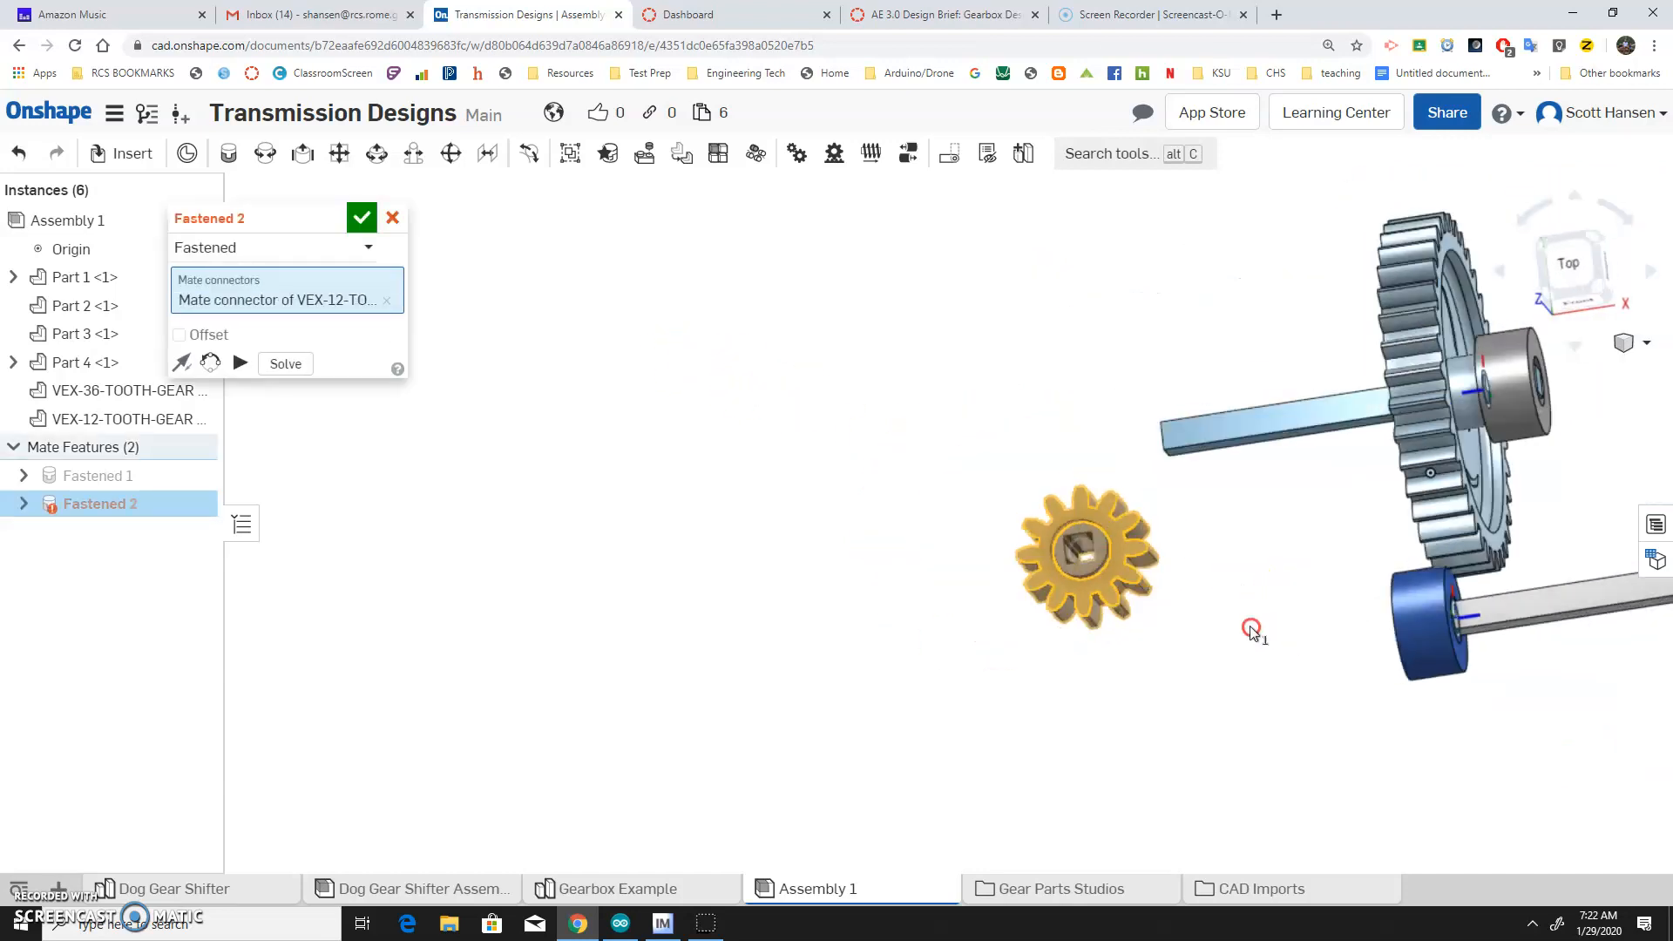
click(1454, 624)
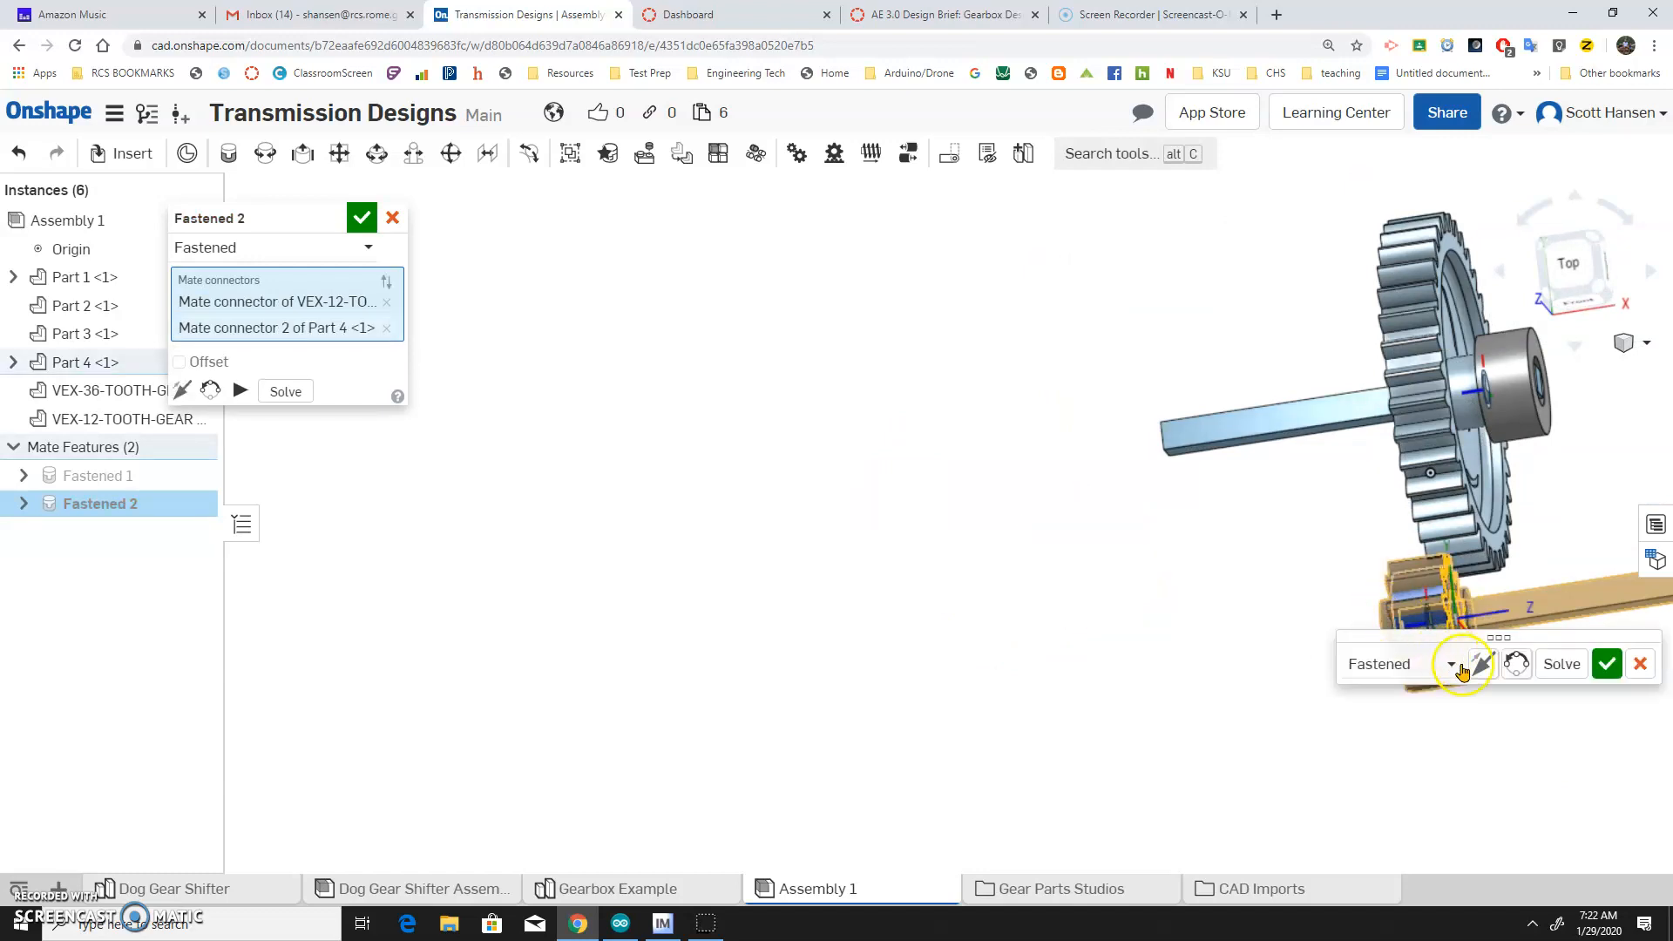
click(1479, 664)
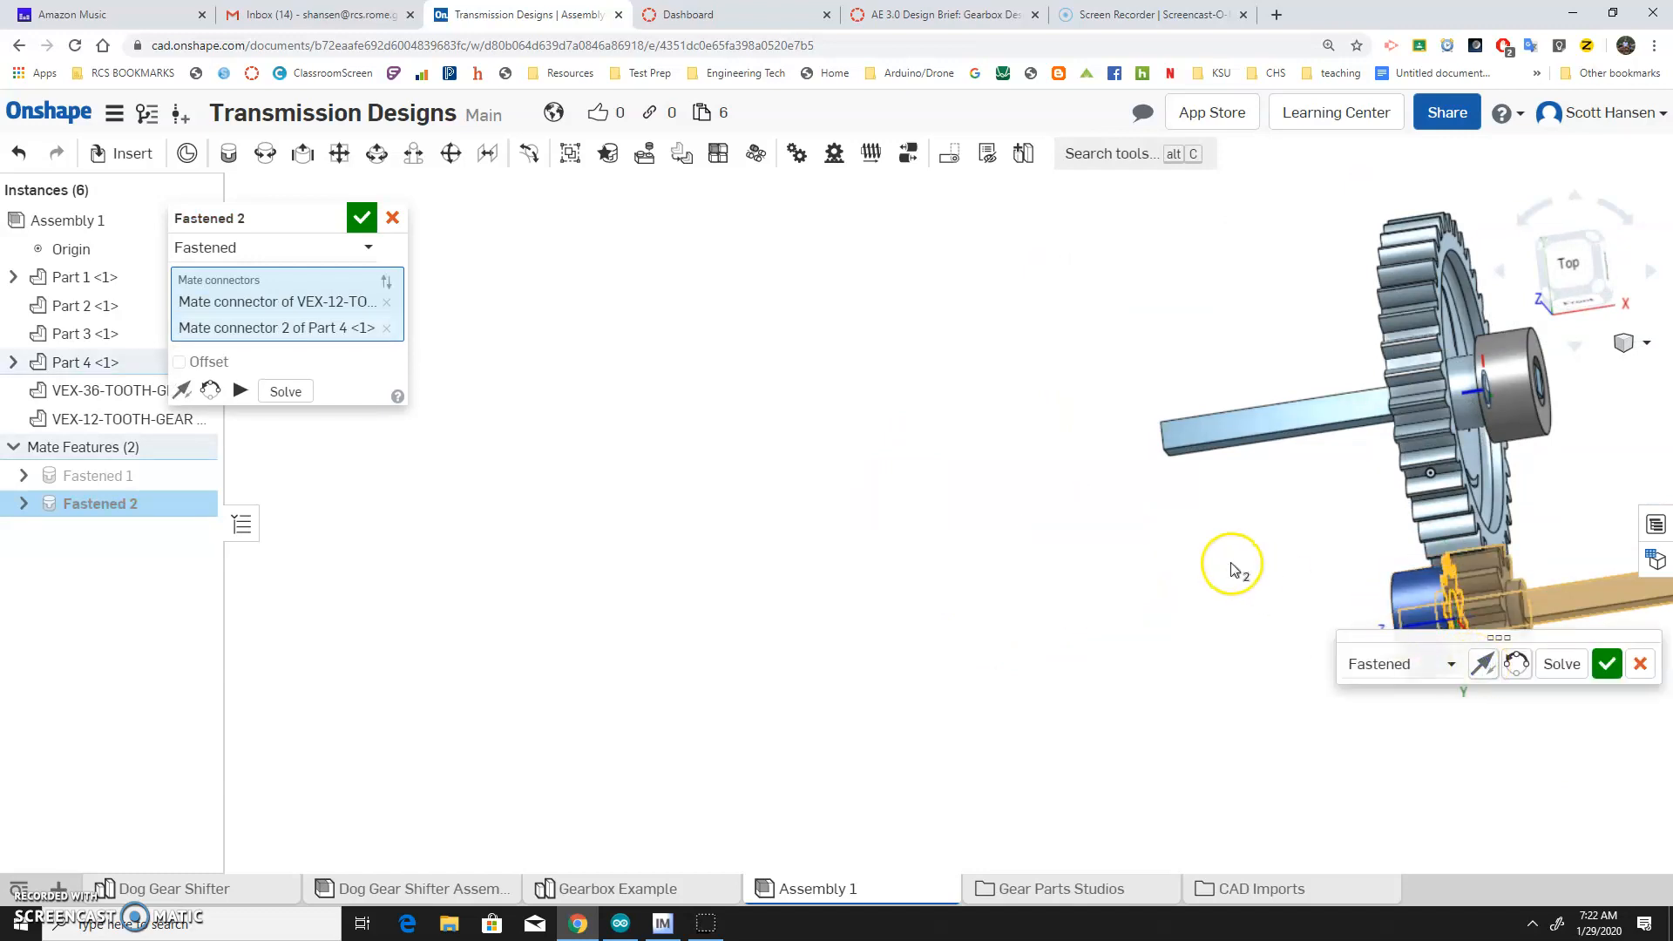
click(1606, 664)
scroll(1366, 603, up, 3)
right_drag(1367, 603, 1330, 452)
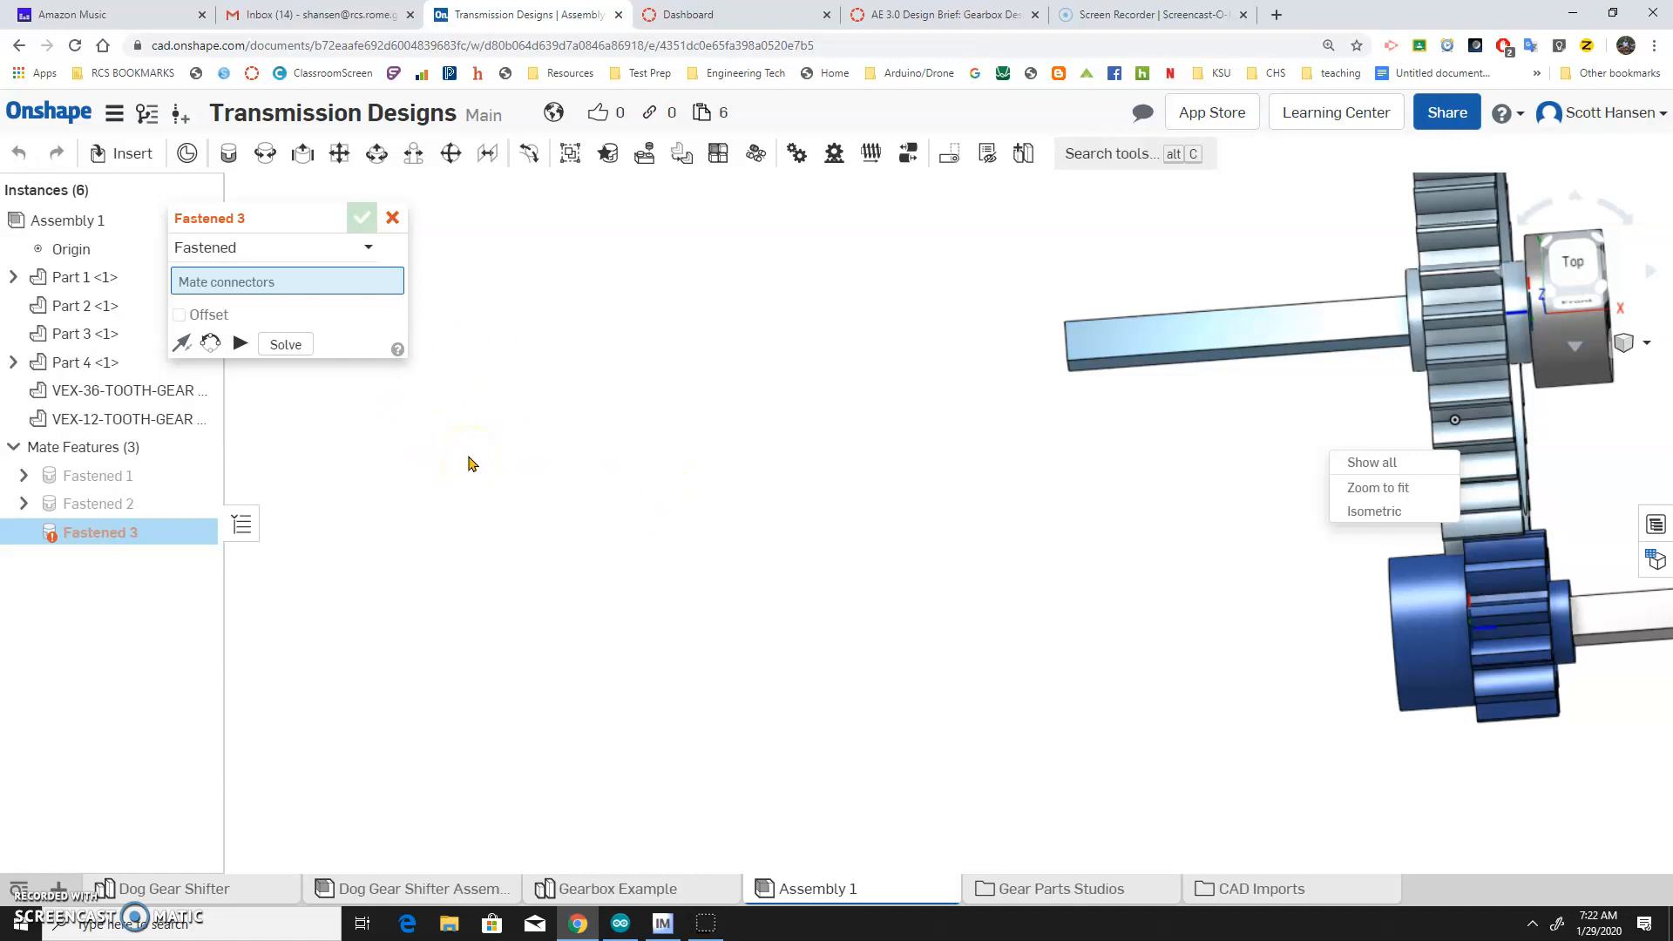
click(584, 545)
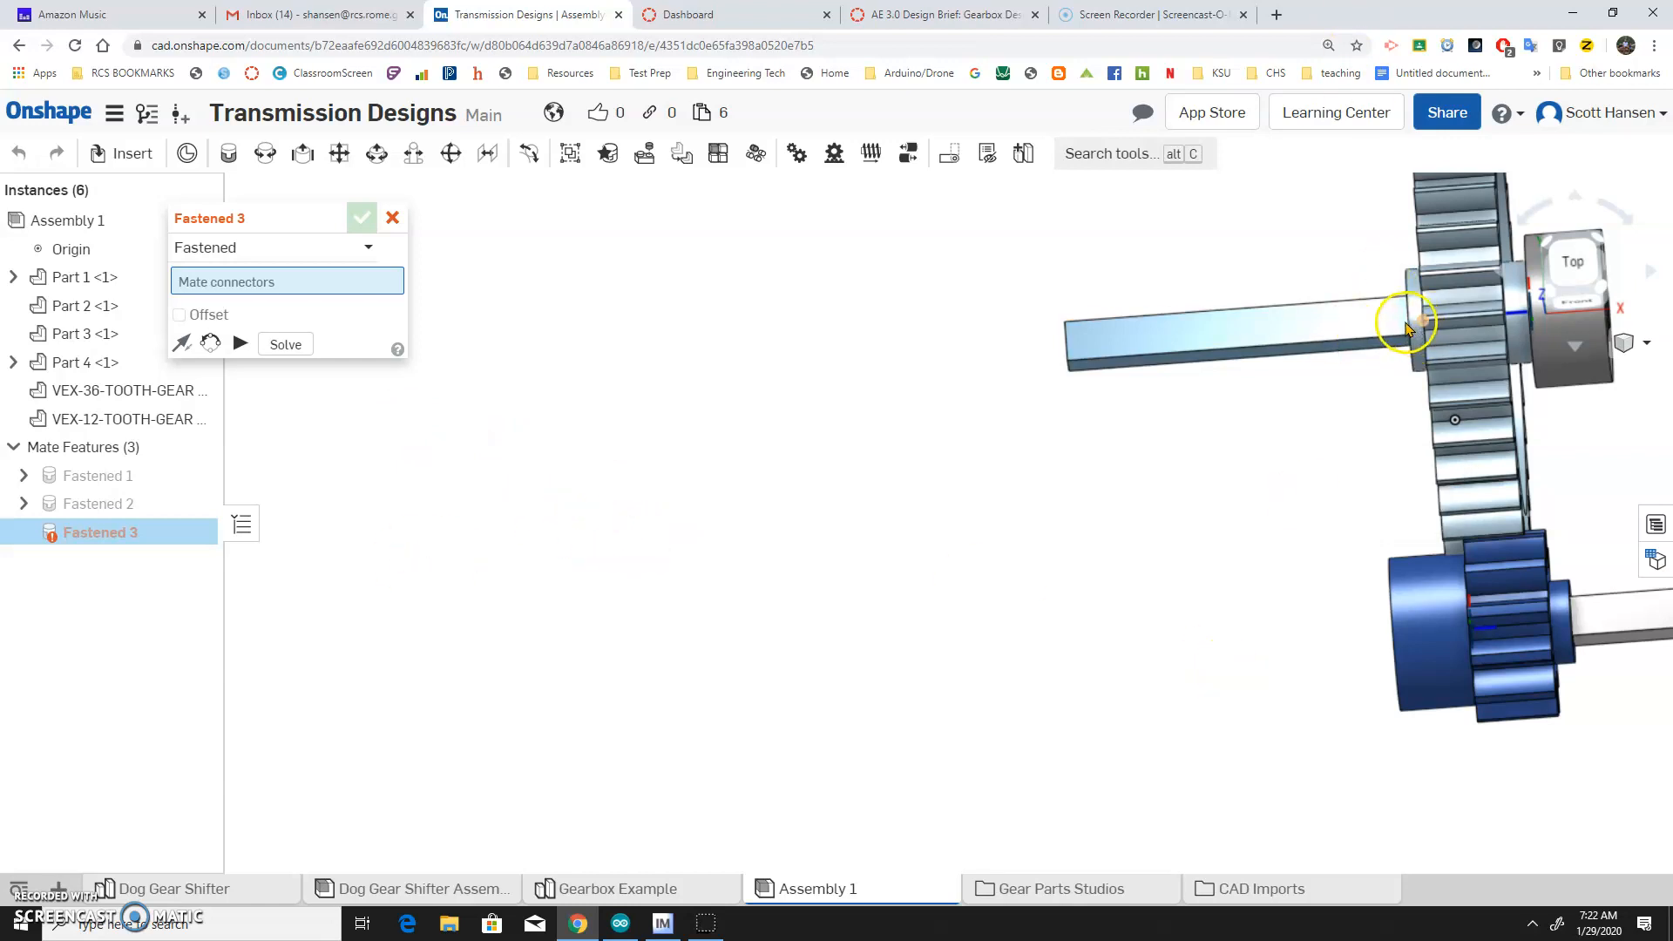
click(392, 217)
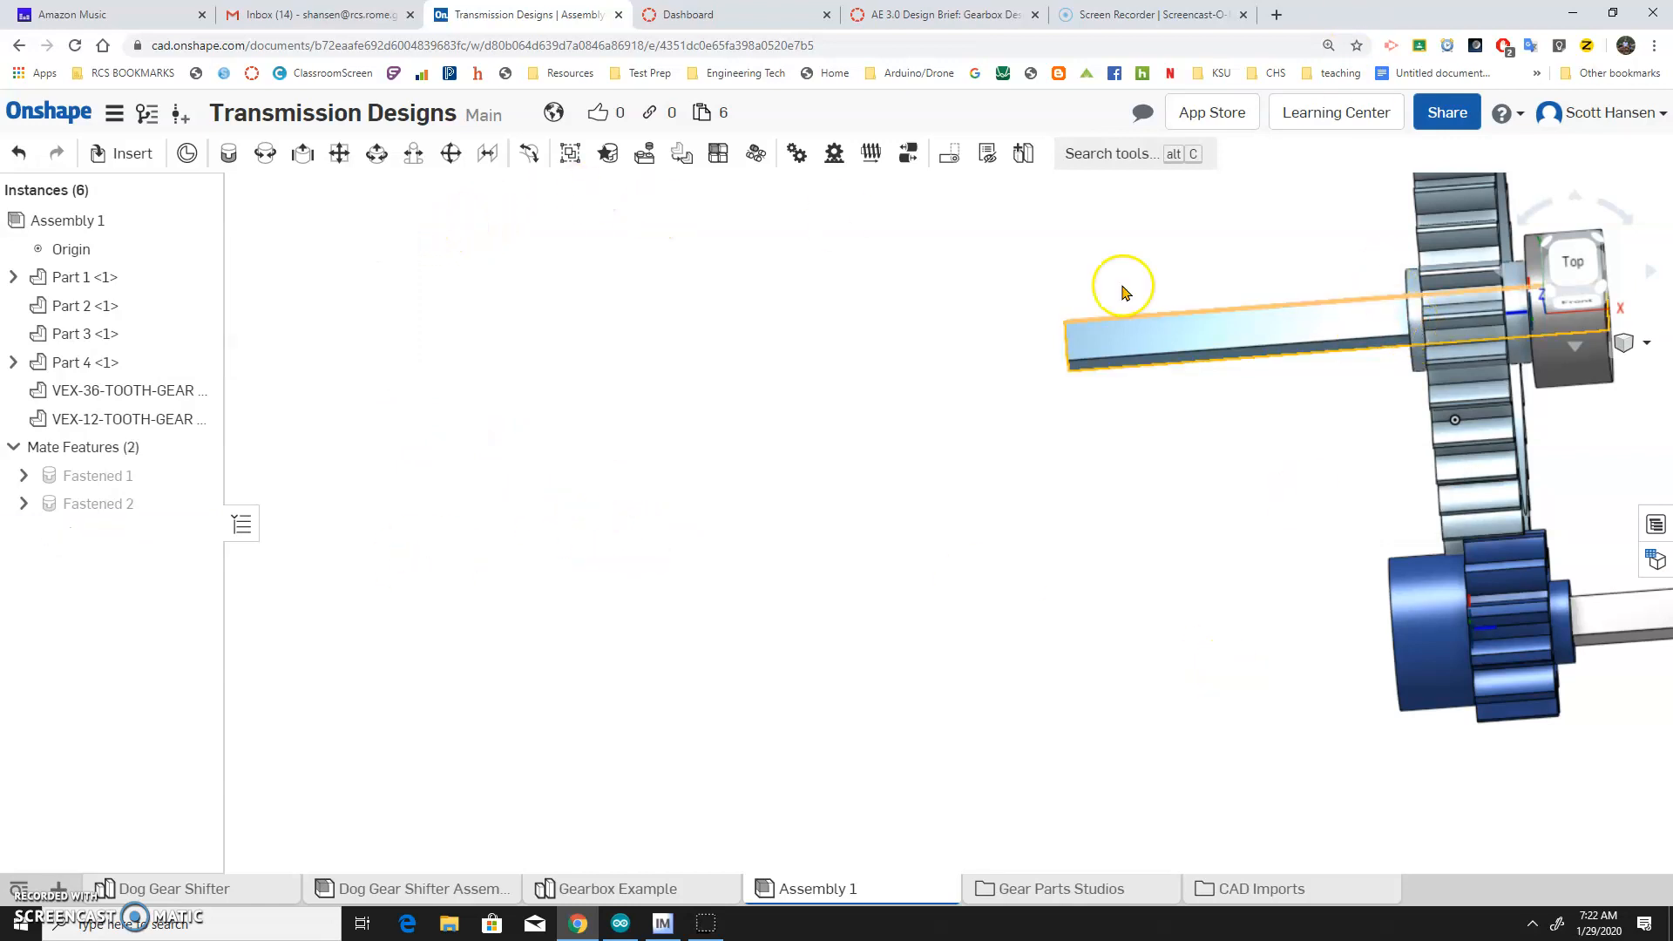
Measure the distance from the outer end of the 36-tooth gear's hub to the gray hub on the upper shaft.
click(1429, 318)
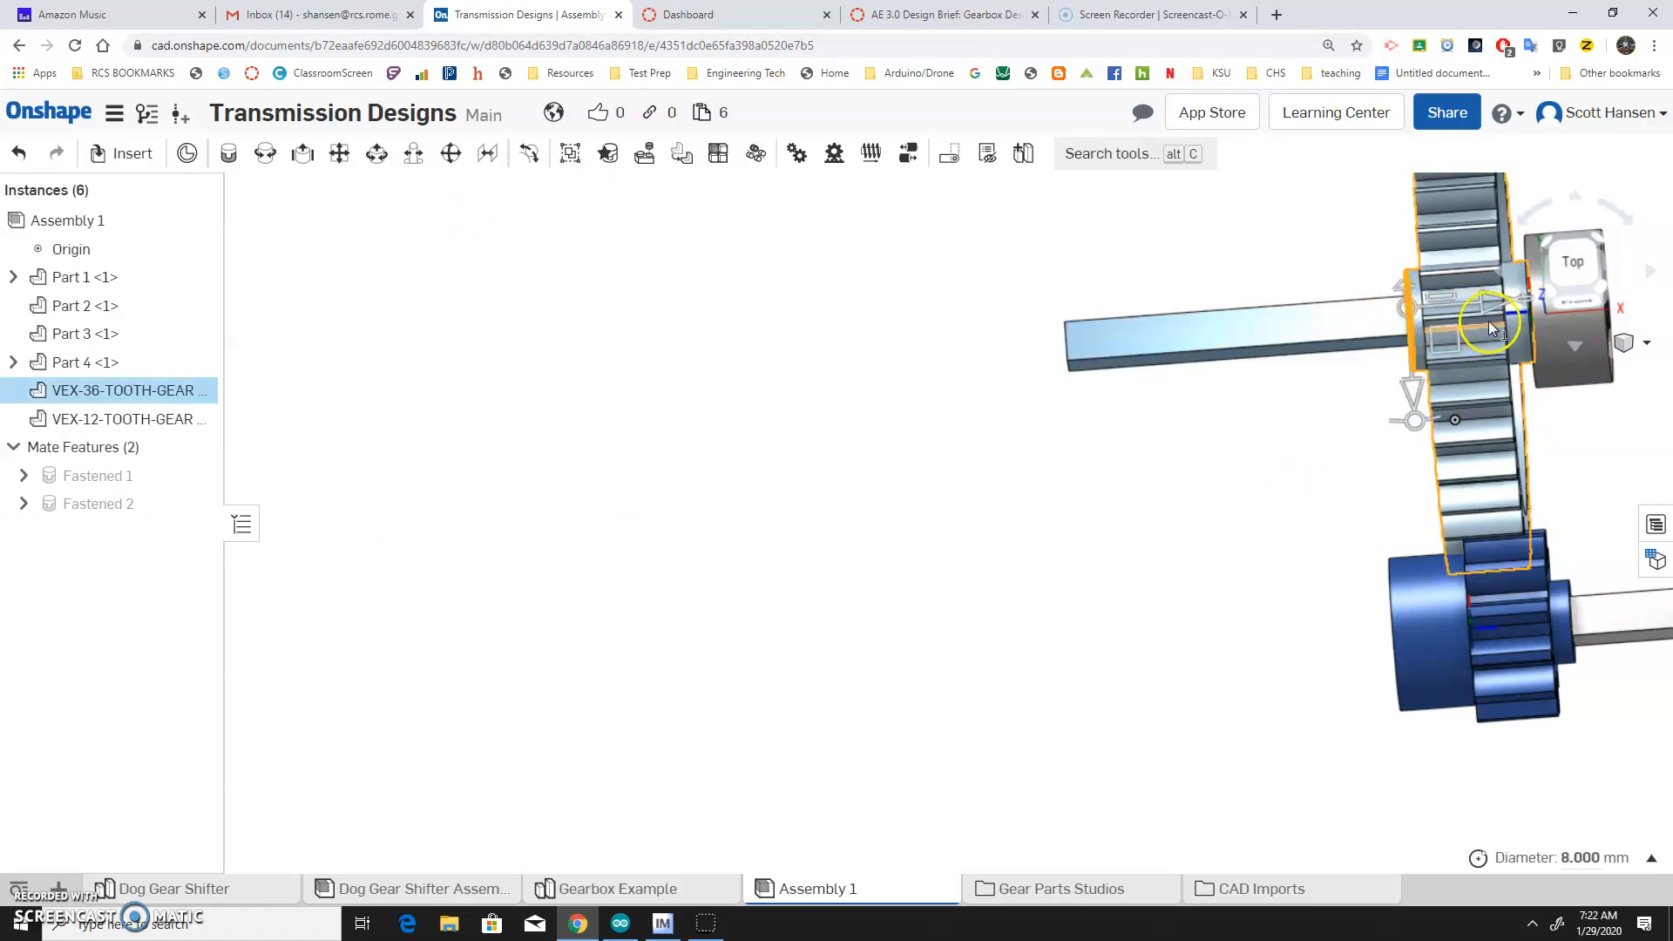
scroll(1531, 296, up, 5)
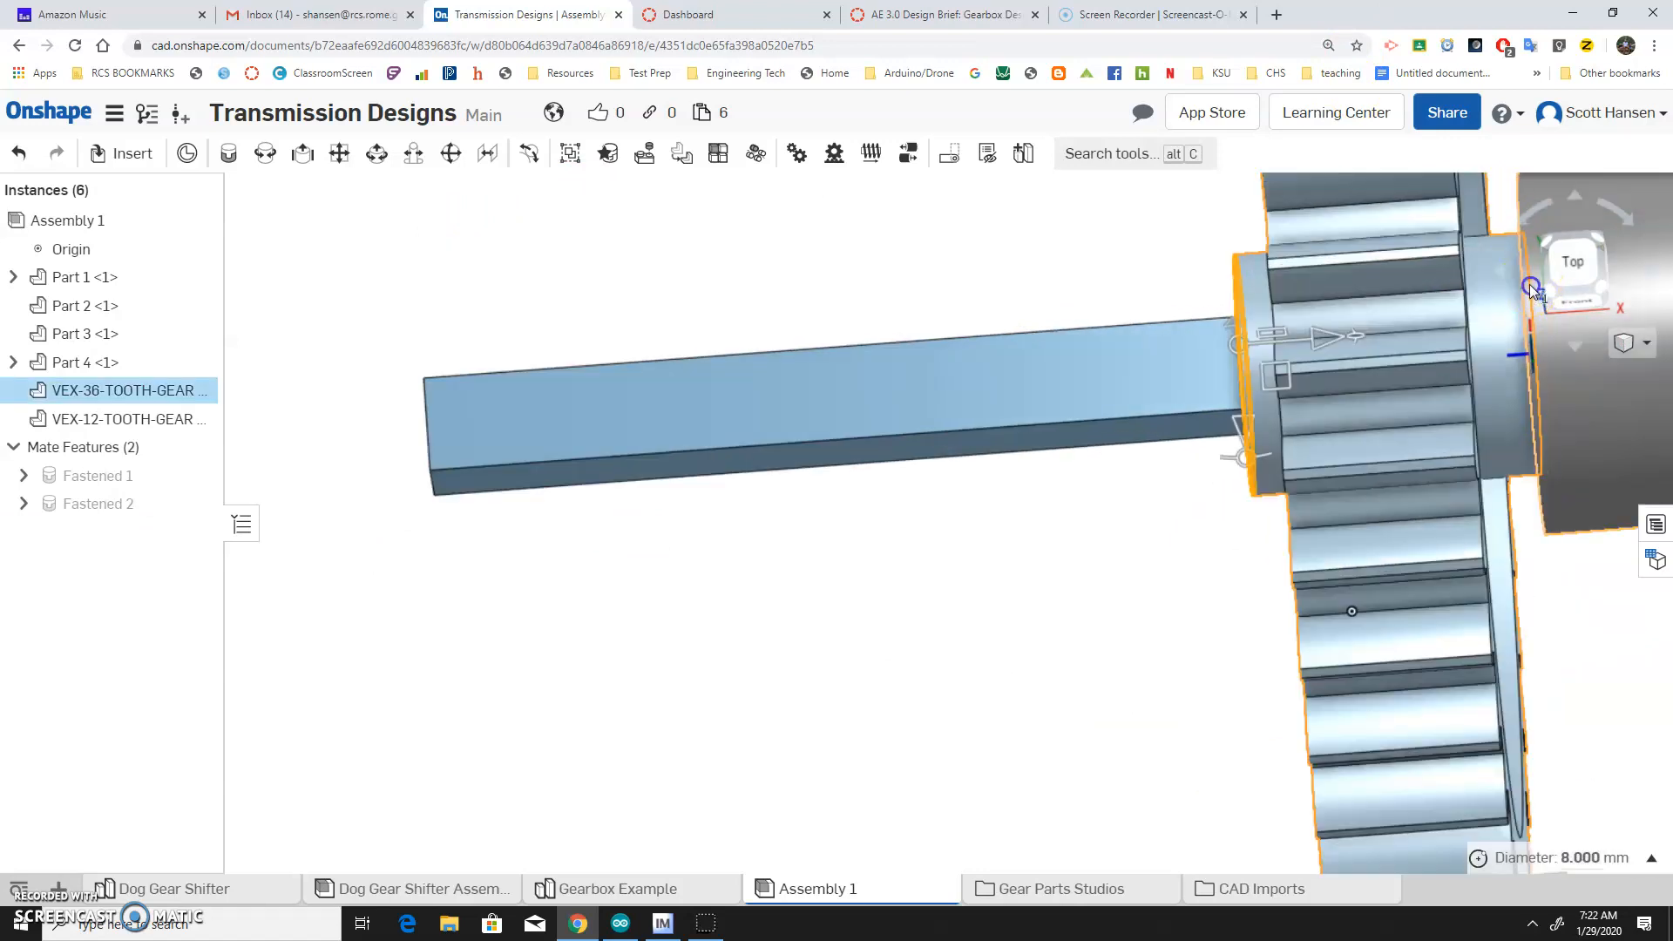
click(1532, 288)
right_drag(1606, 609, 1608, 598)
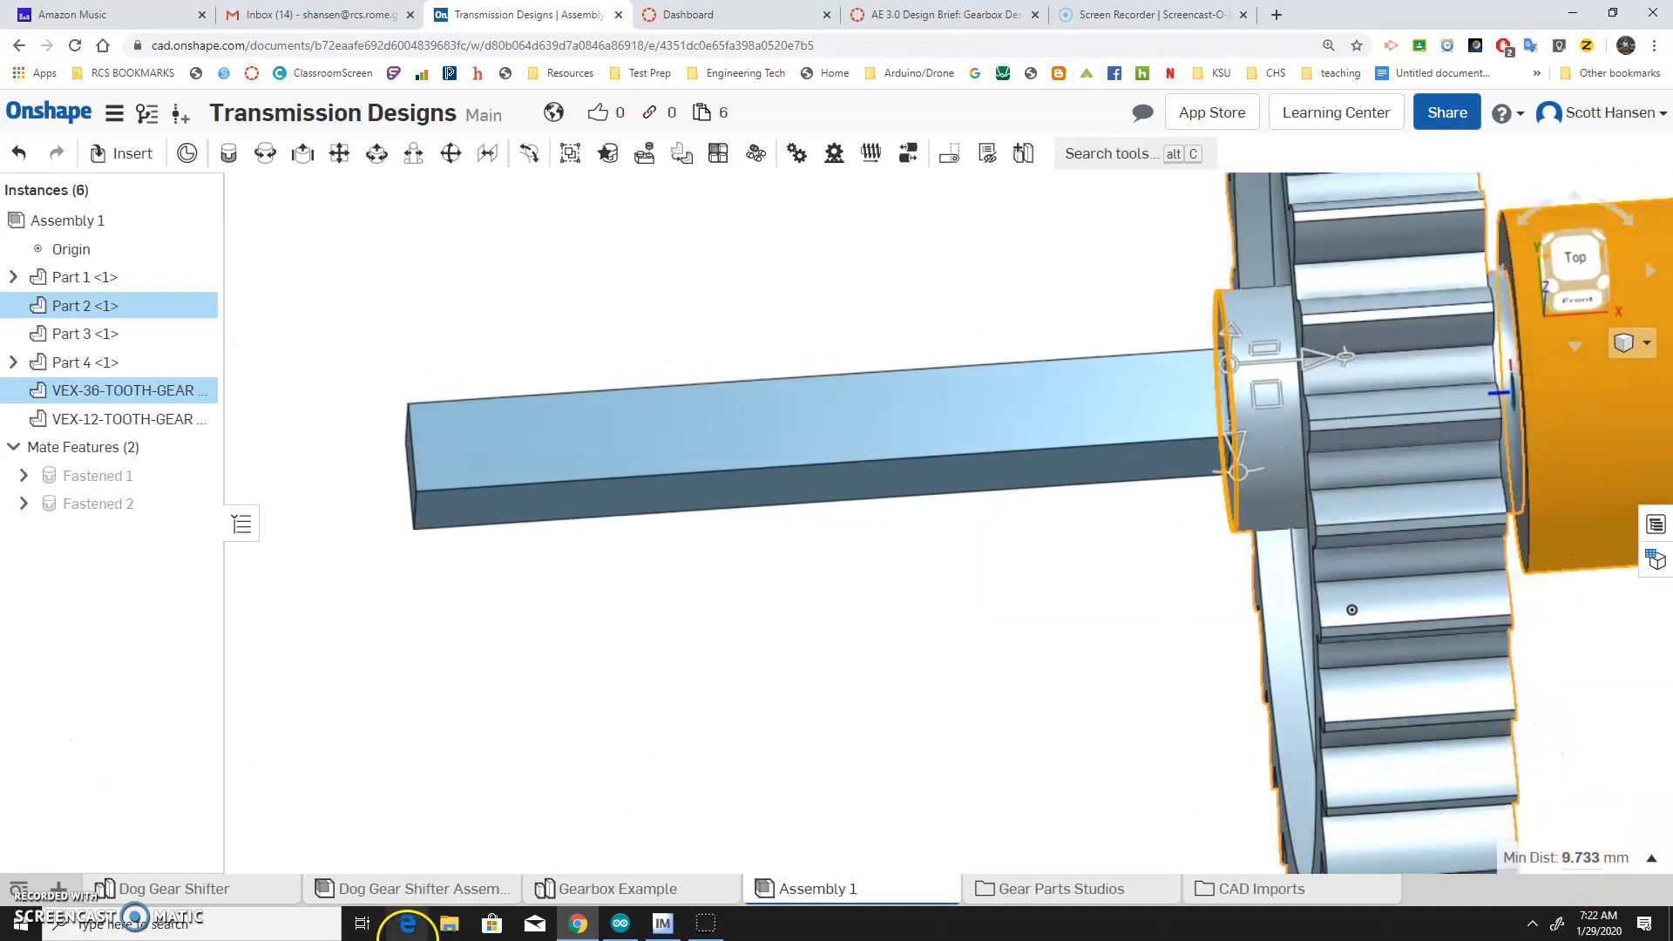
Set the width of the tall construction rectangle in Gearbox Example's Sketch 1 to 9.37 mm and accept the sketch.
click(609, 889)
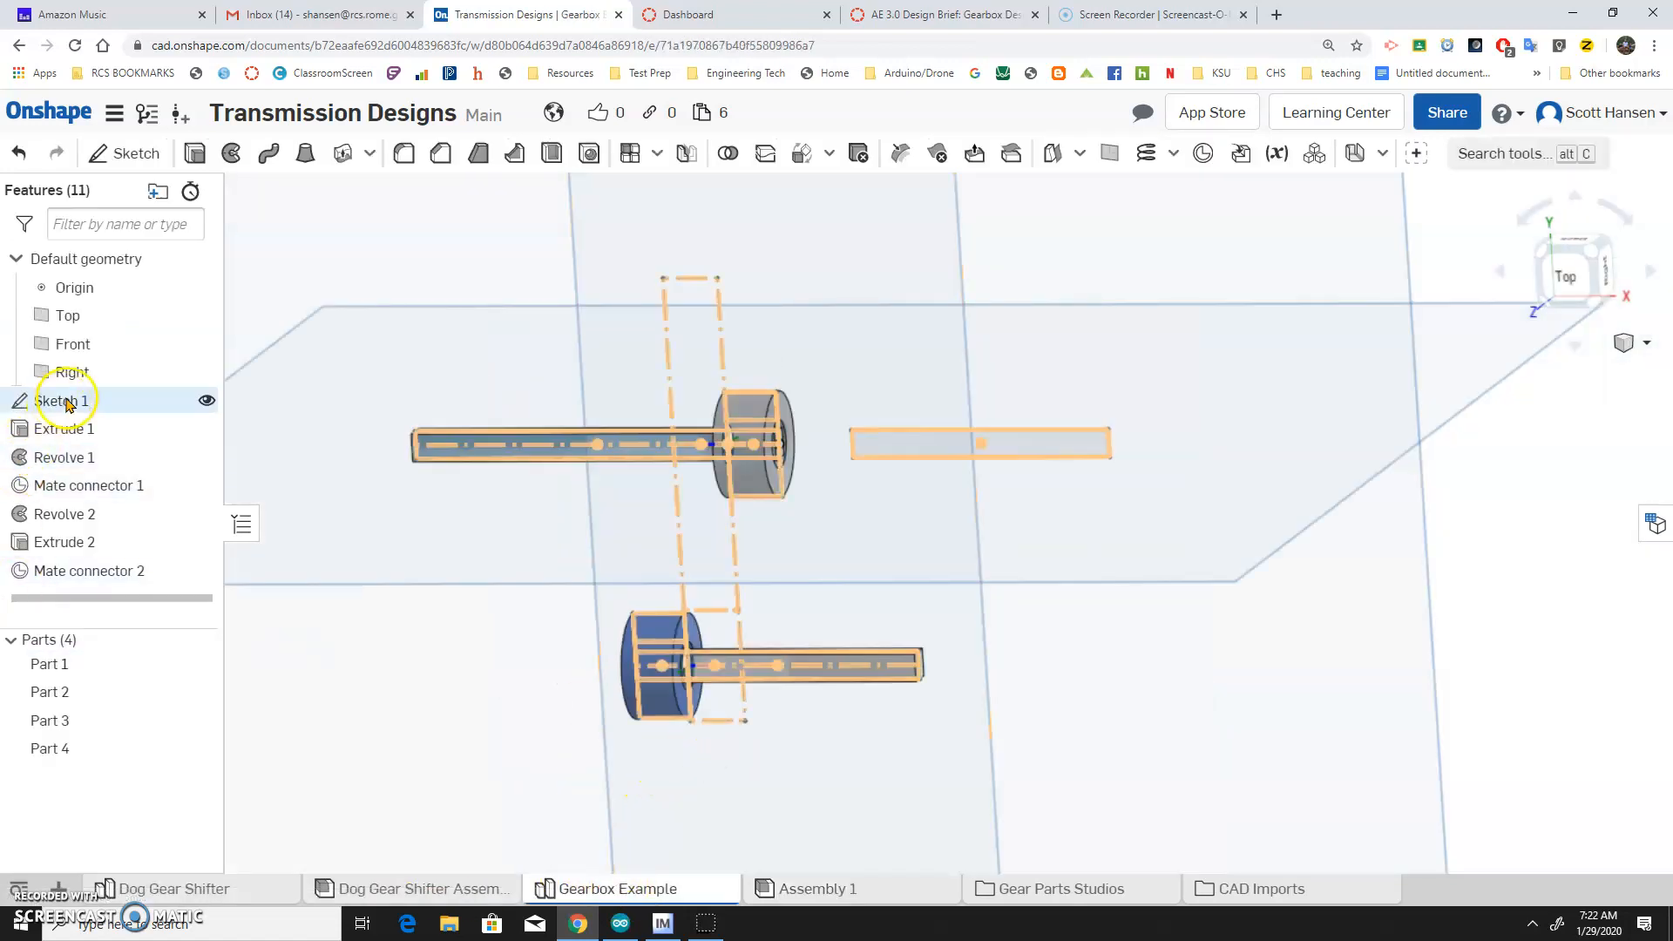
double_click(104, 401)
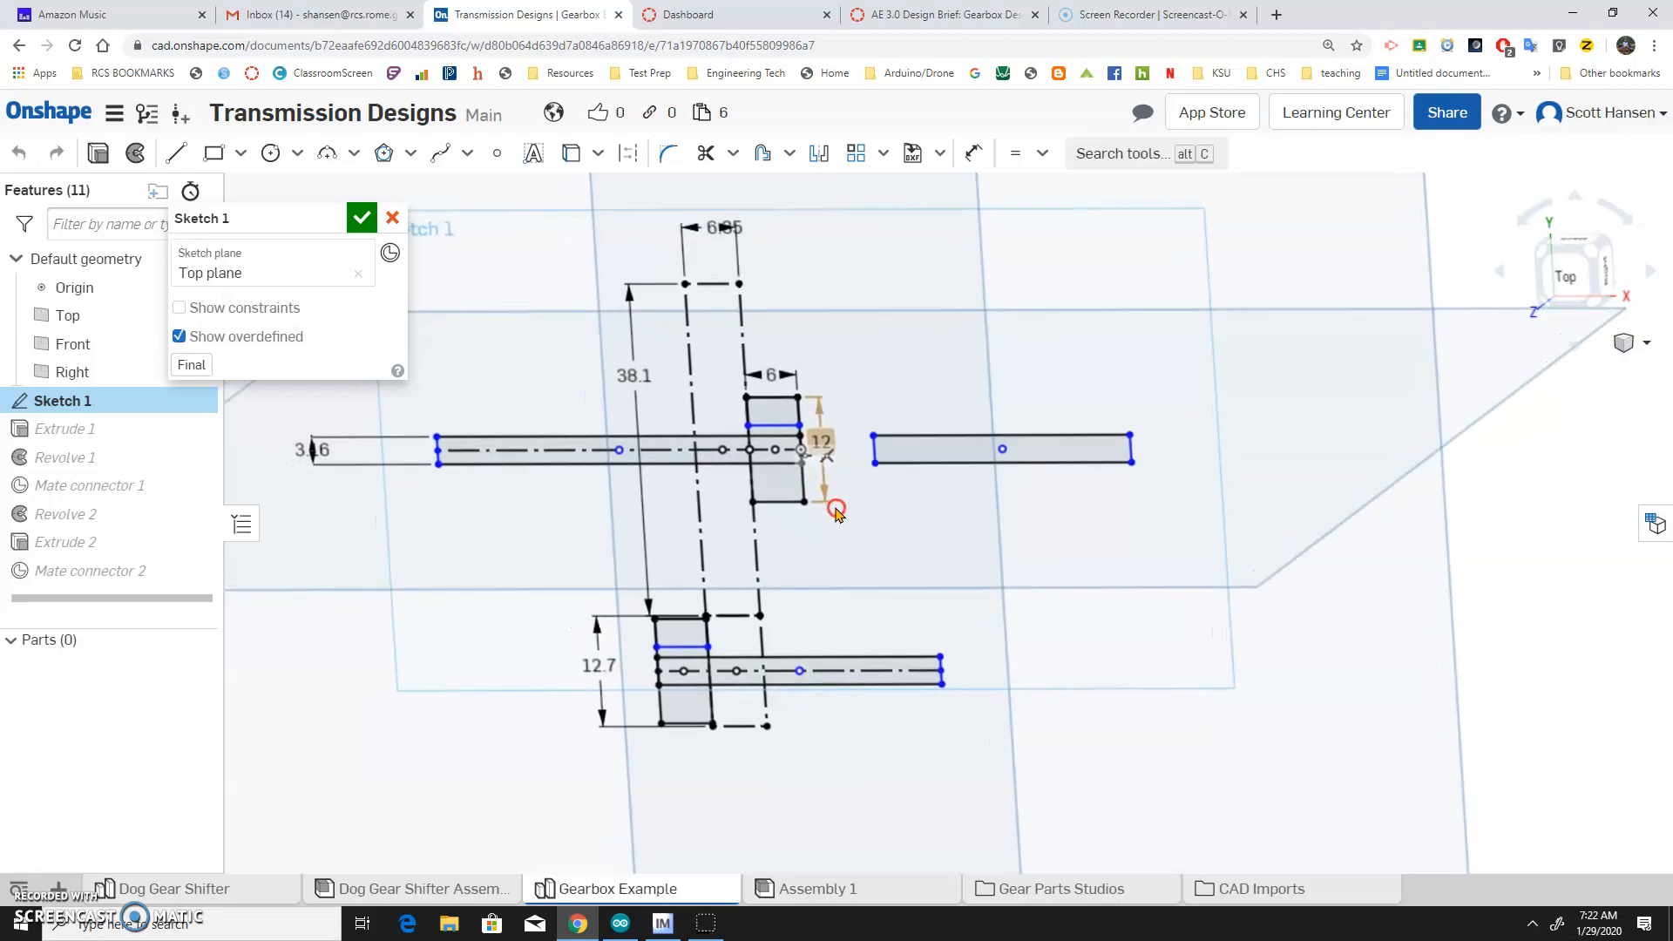
double_click(780, 278)
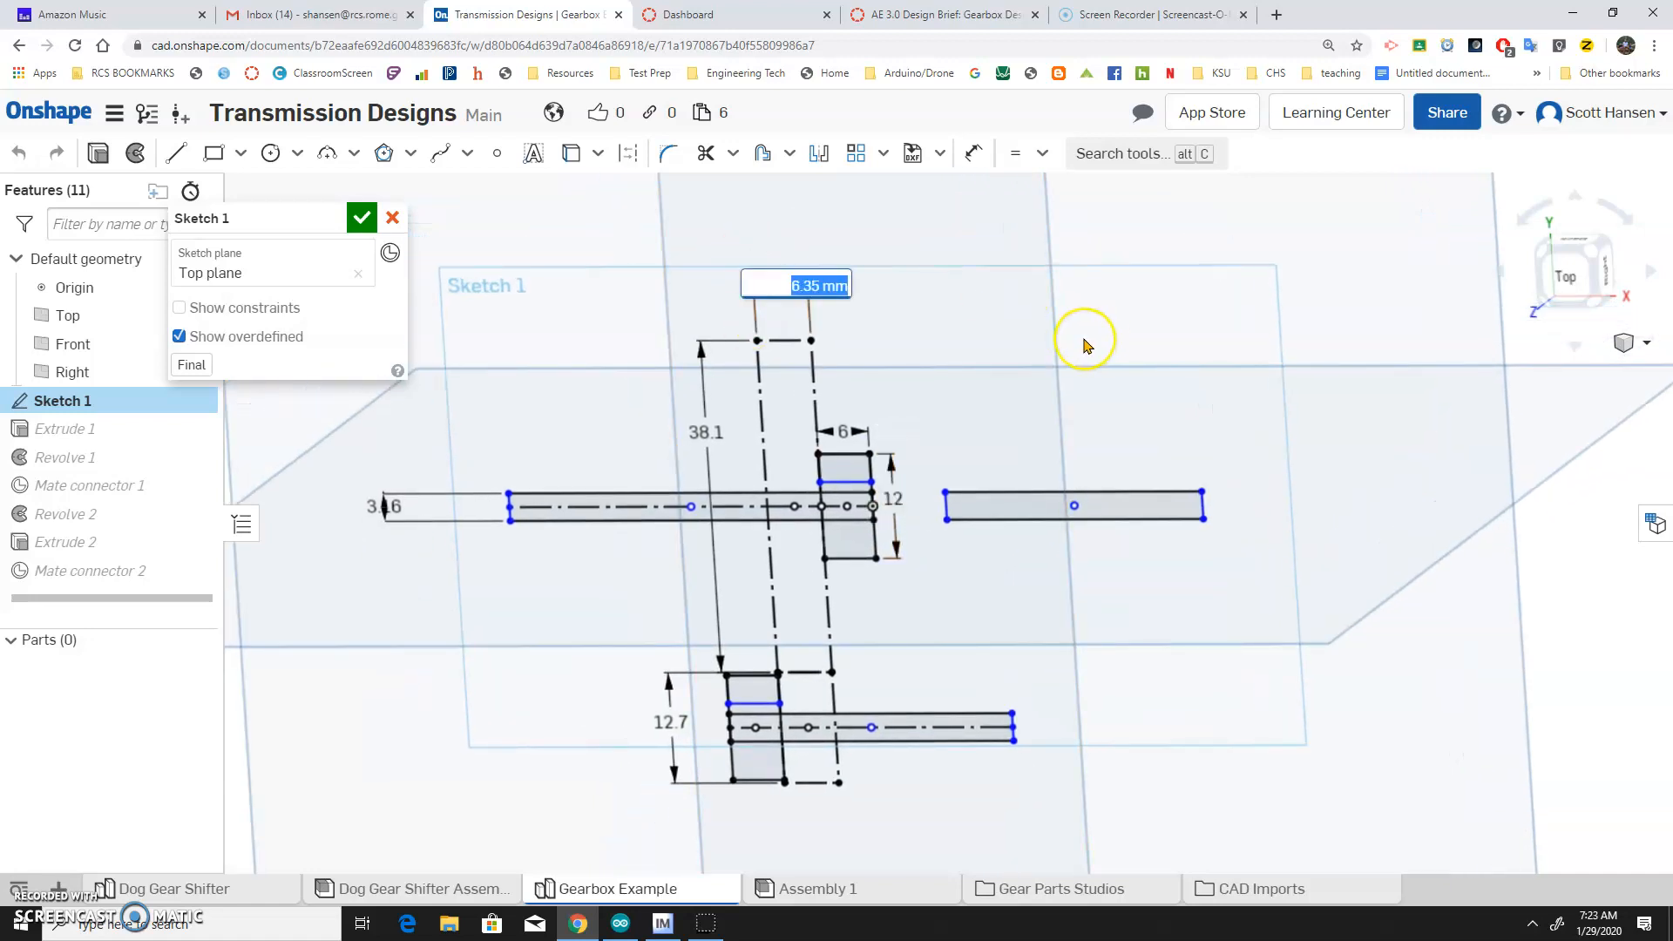
text(9.37)
key(Return)
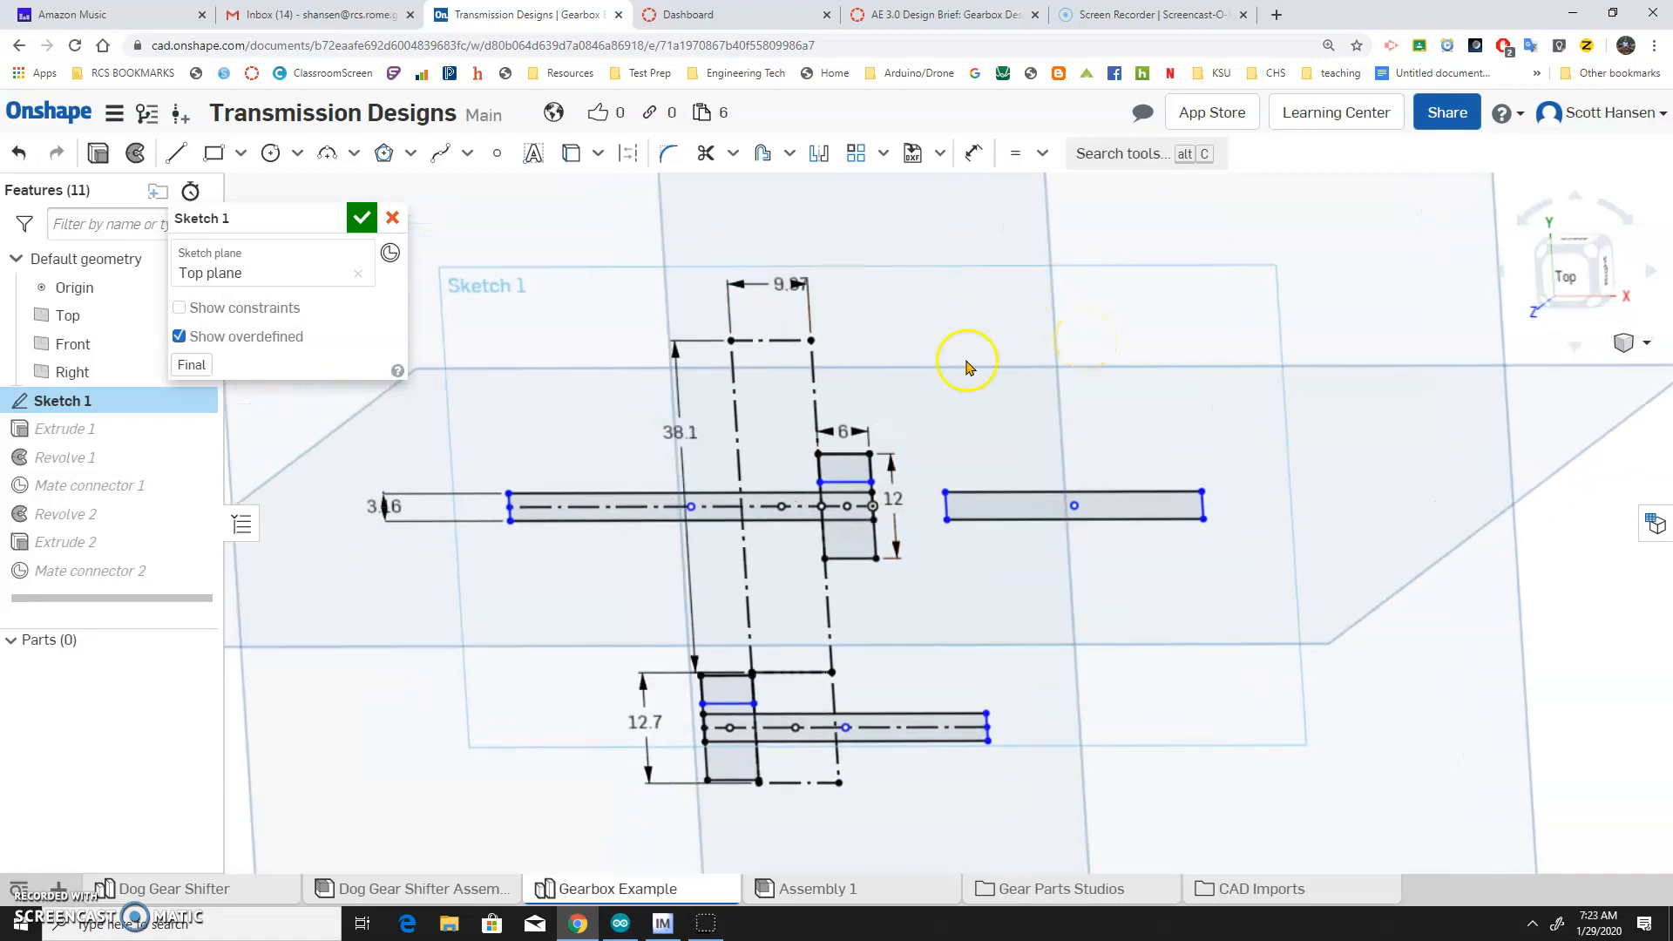
click(362, 218)
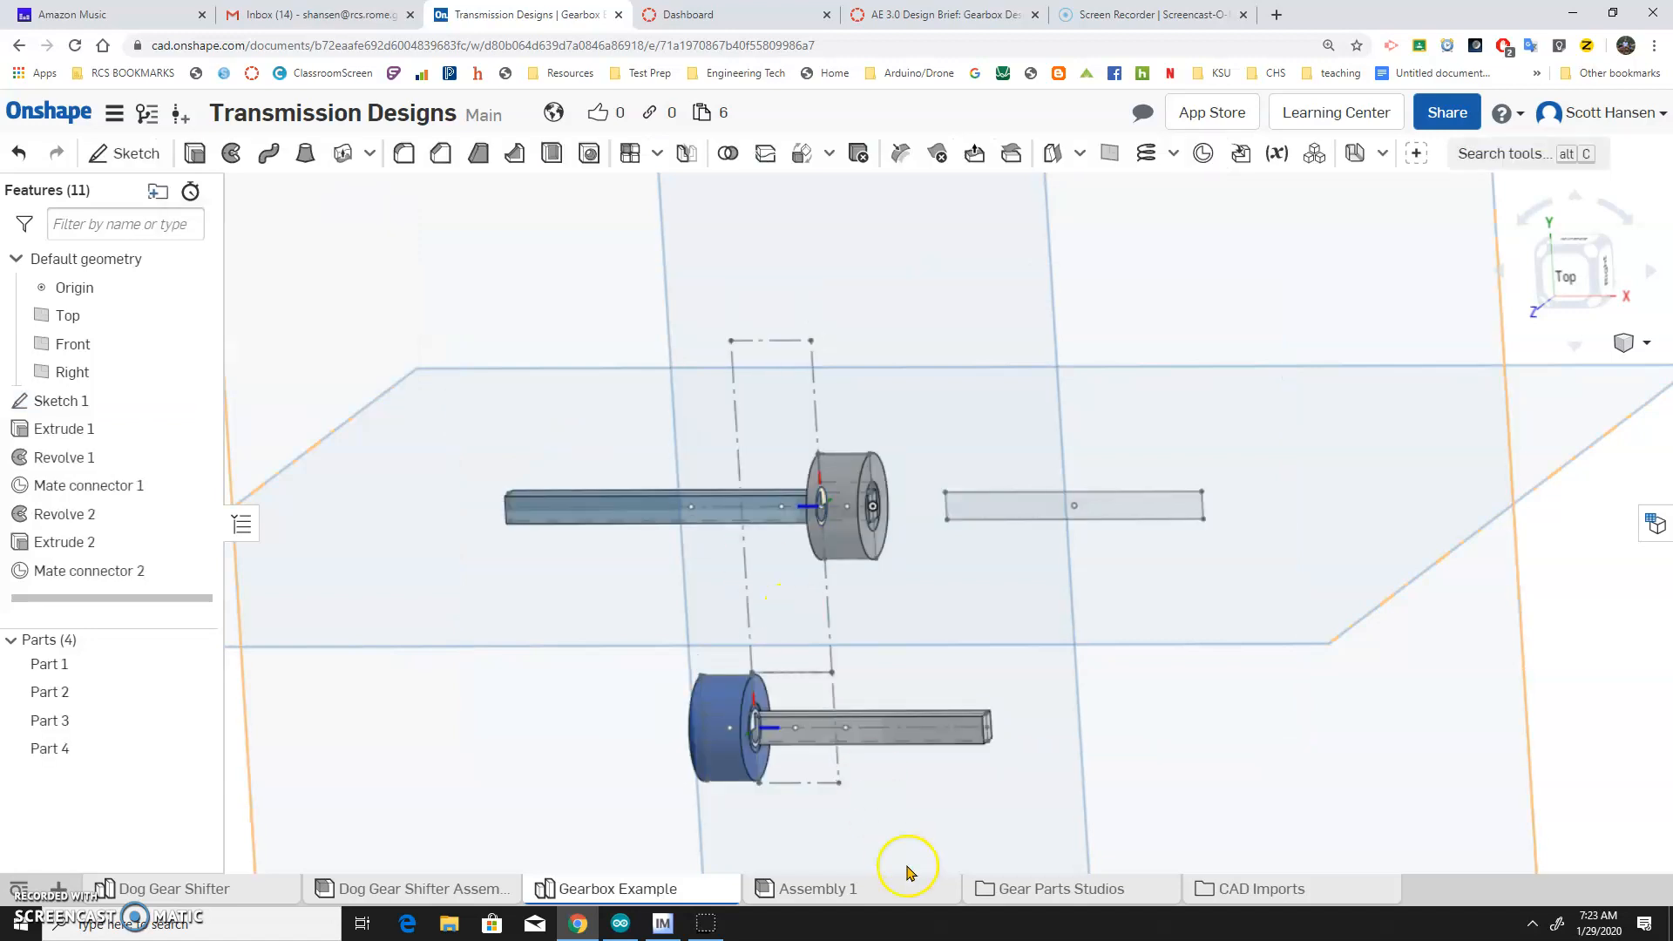
Return to Assembly 1 and examine how the two gears line up on the updated shafts.
click(837, 892)
scroll(1139, 691, down, 5)
click(864, 627)
right_click(489, 575)
click(108, 337)
right_drag(717, 568, 422, 471)
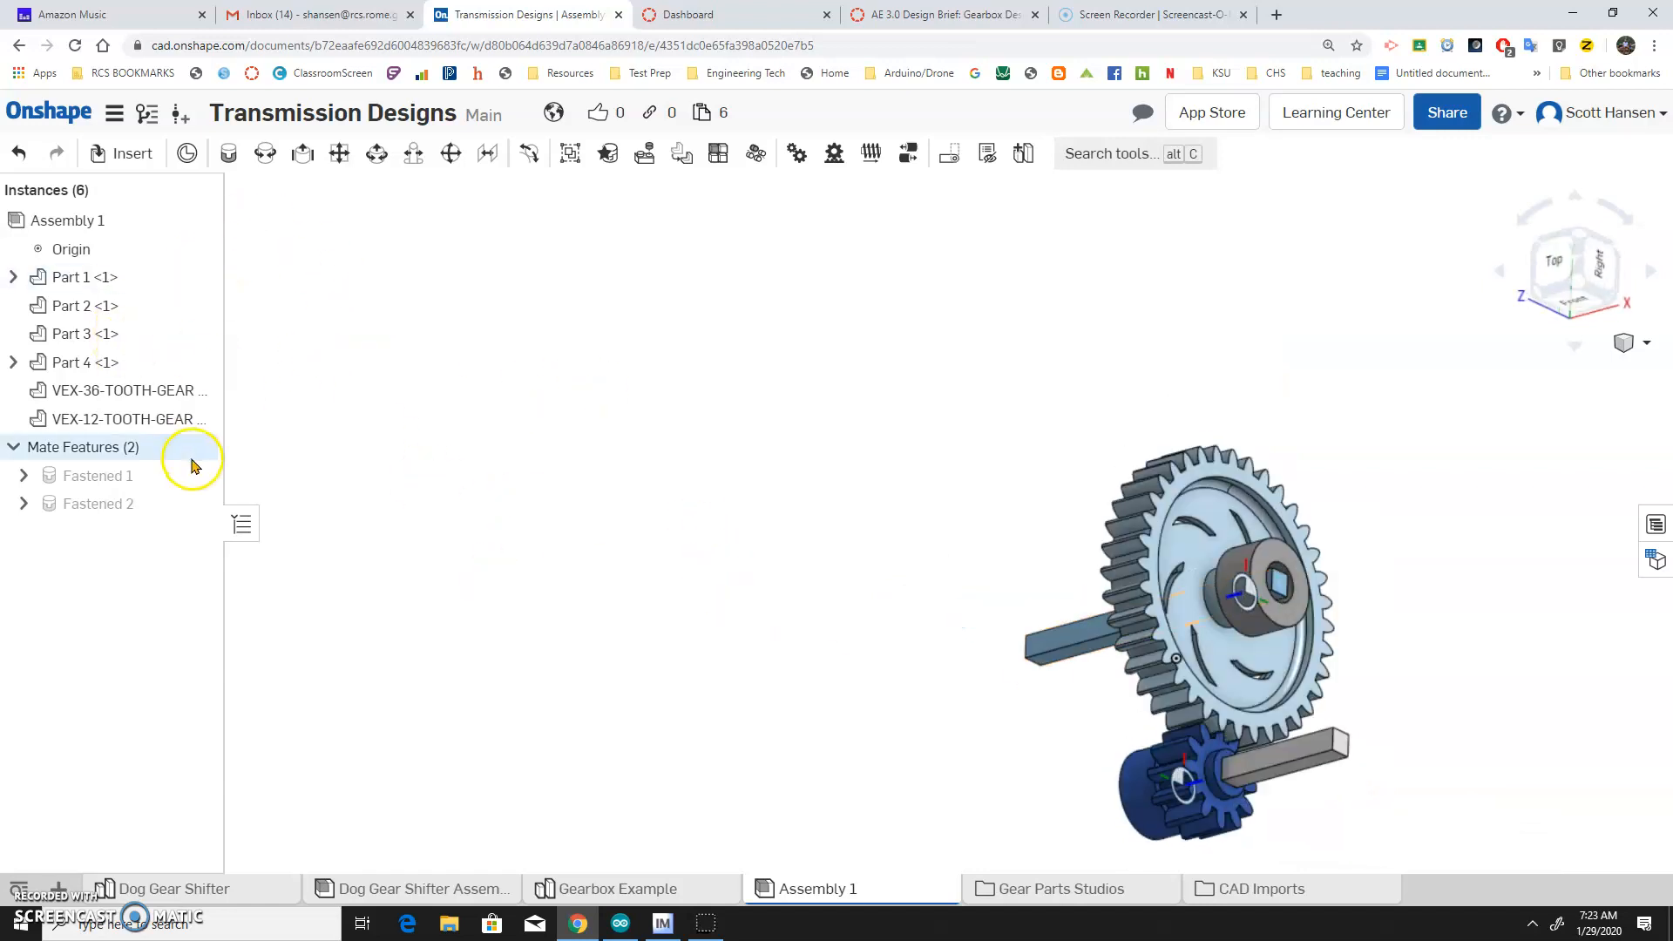
Review the Gearbox Example part studio and look inside the Gear Parts Studios folder.
right_click(817, 889)
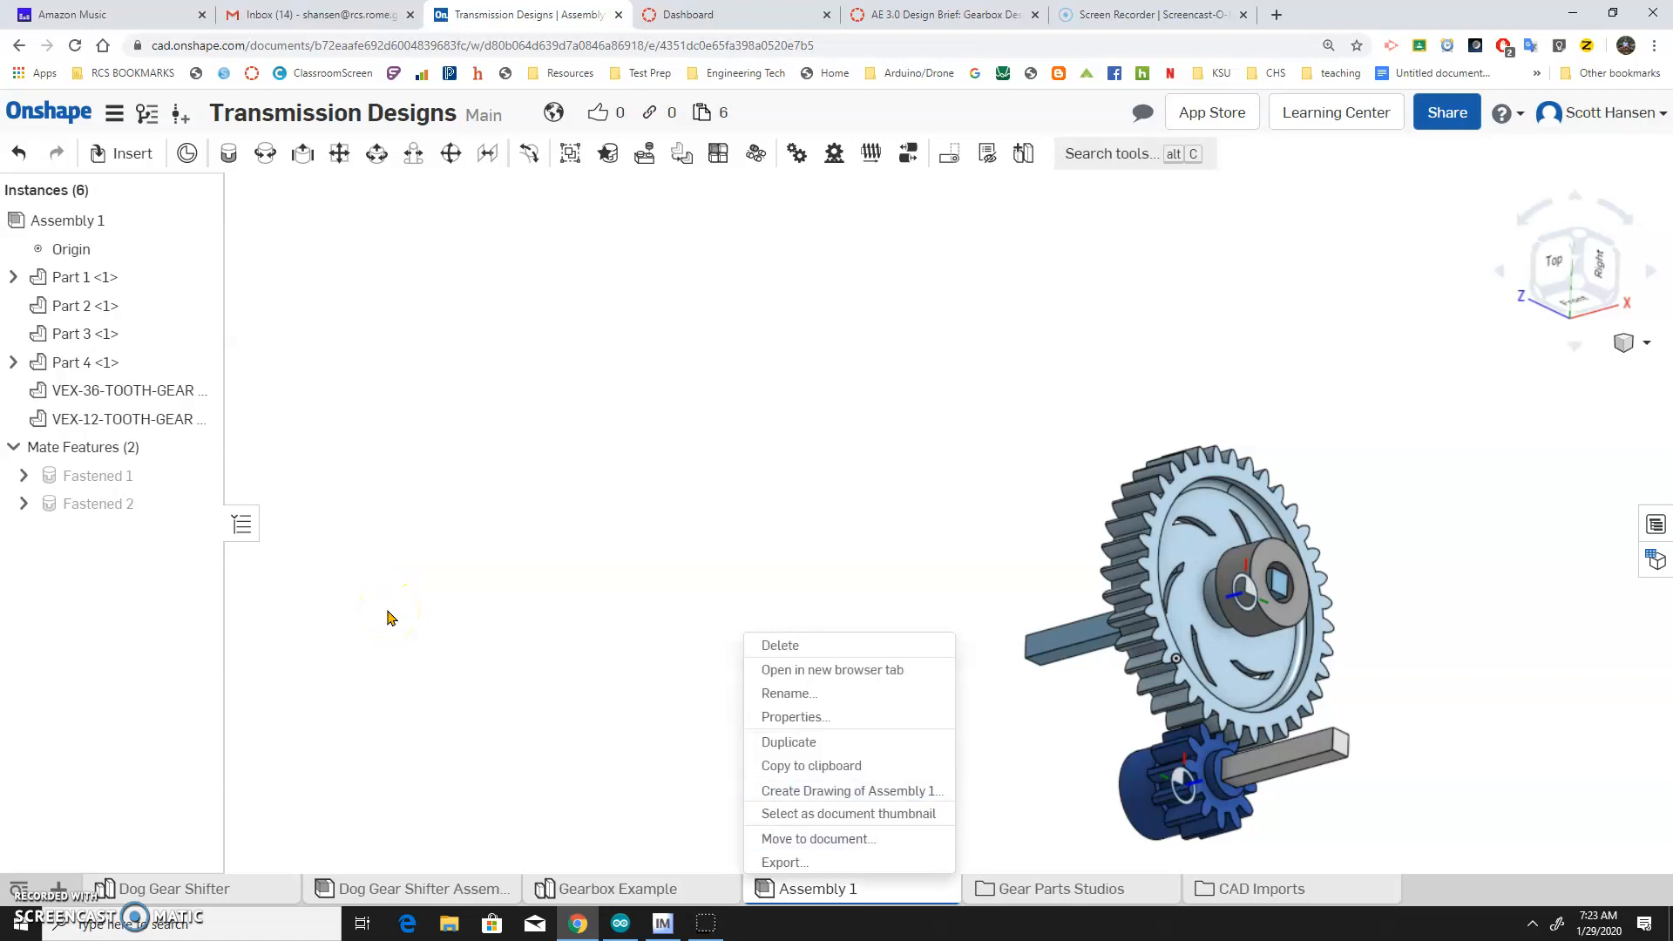
click(548, 889)
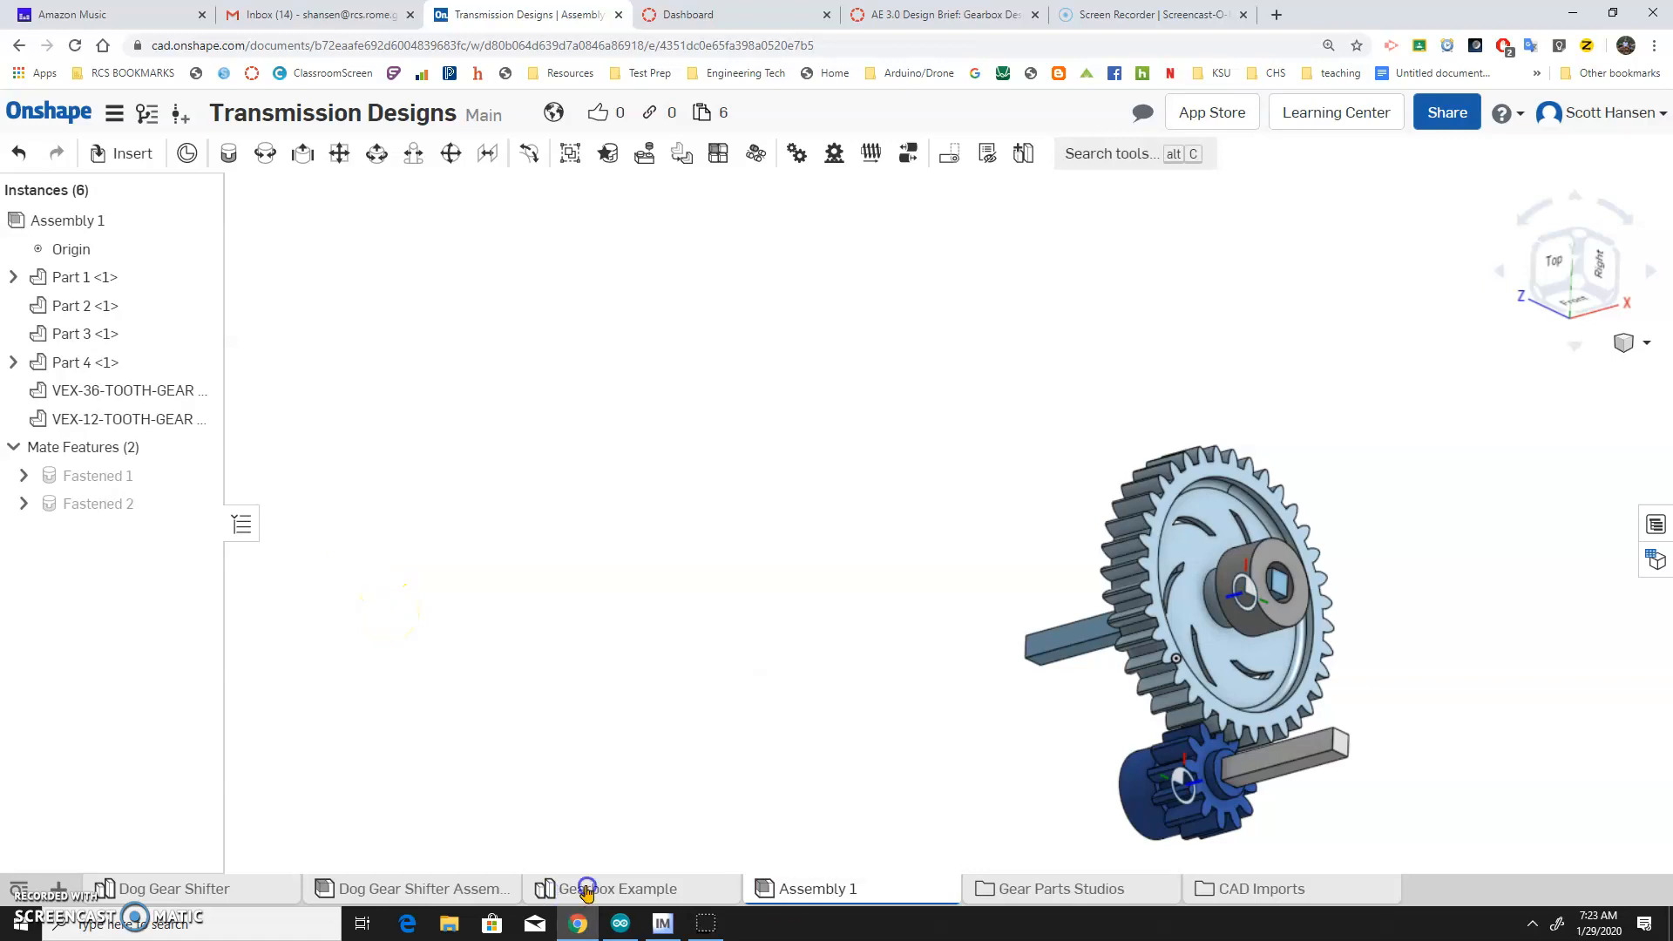
right_drag(482, 615, 561, 687)
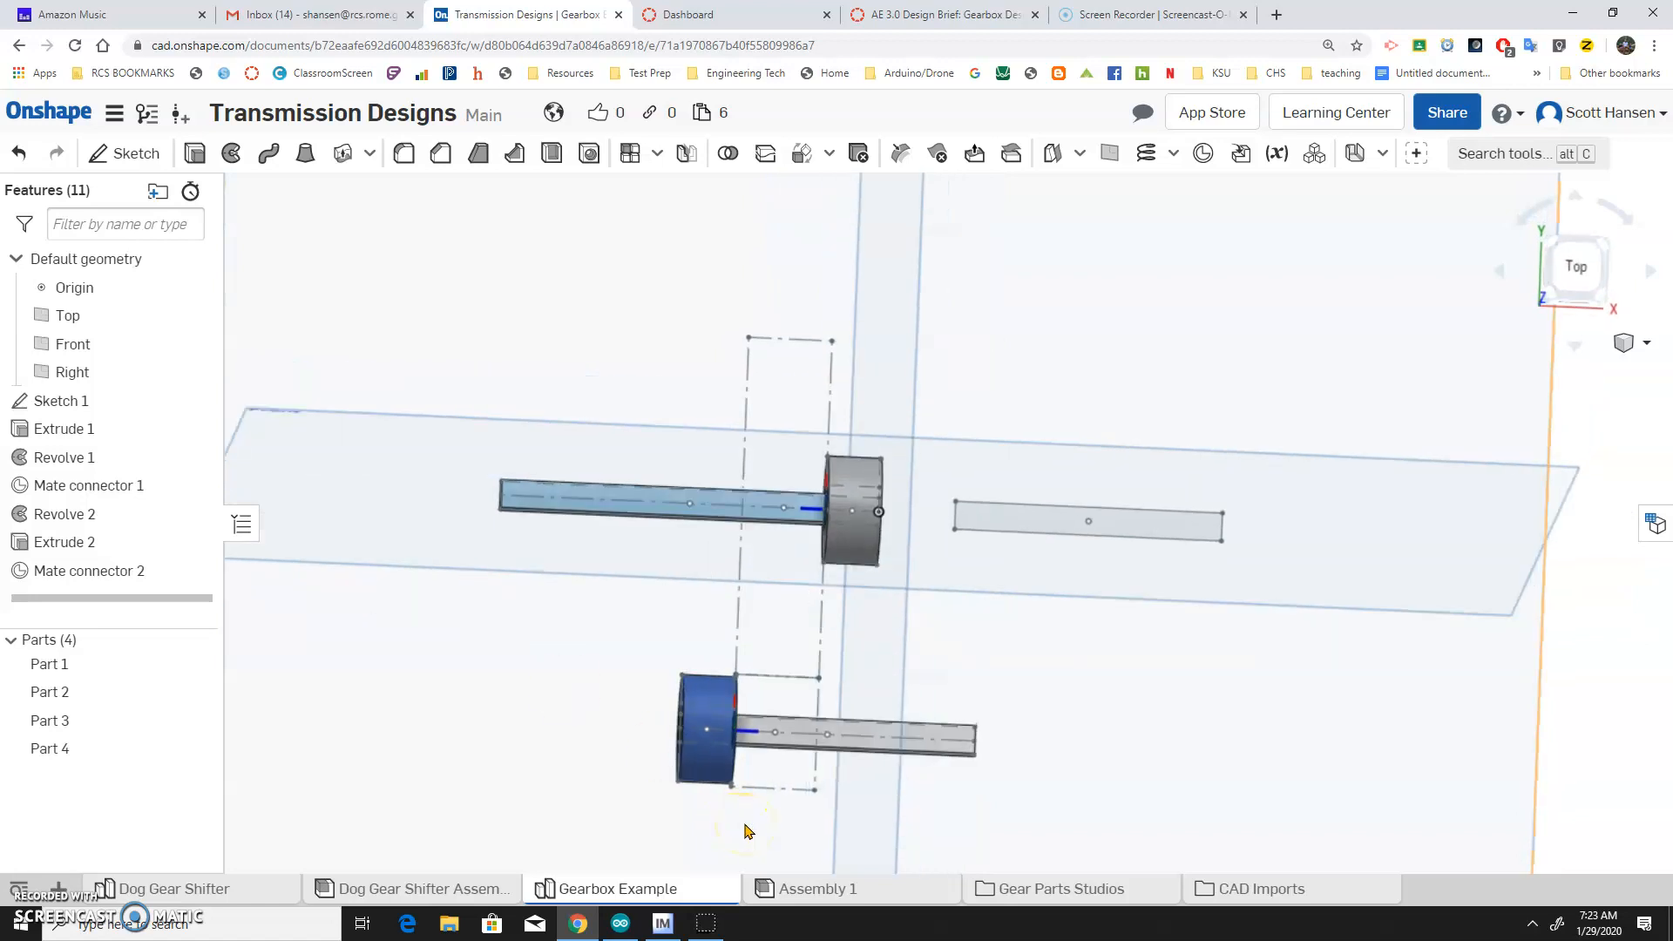
click(983, 898)
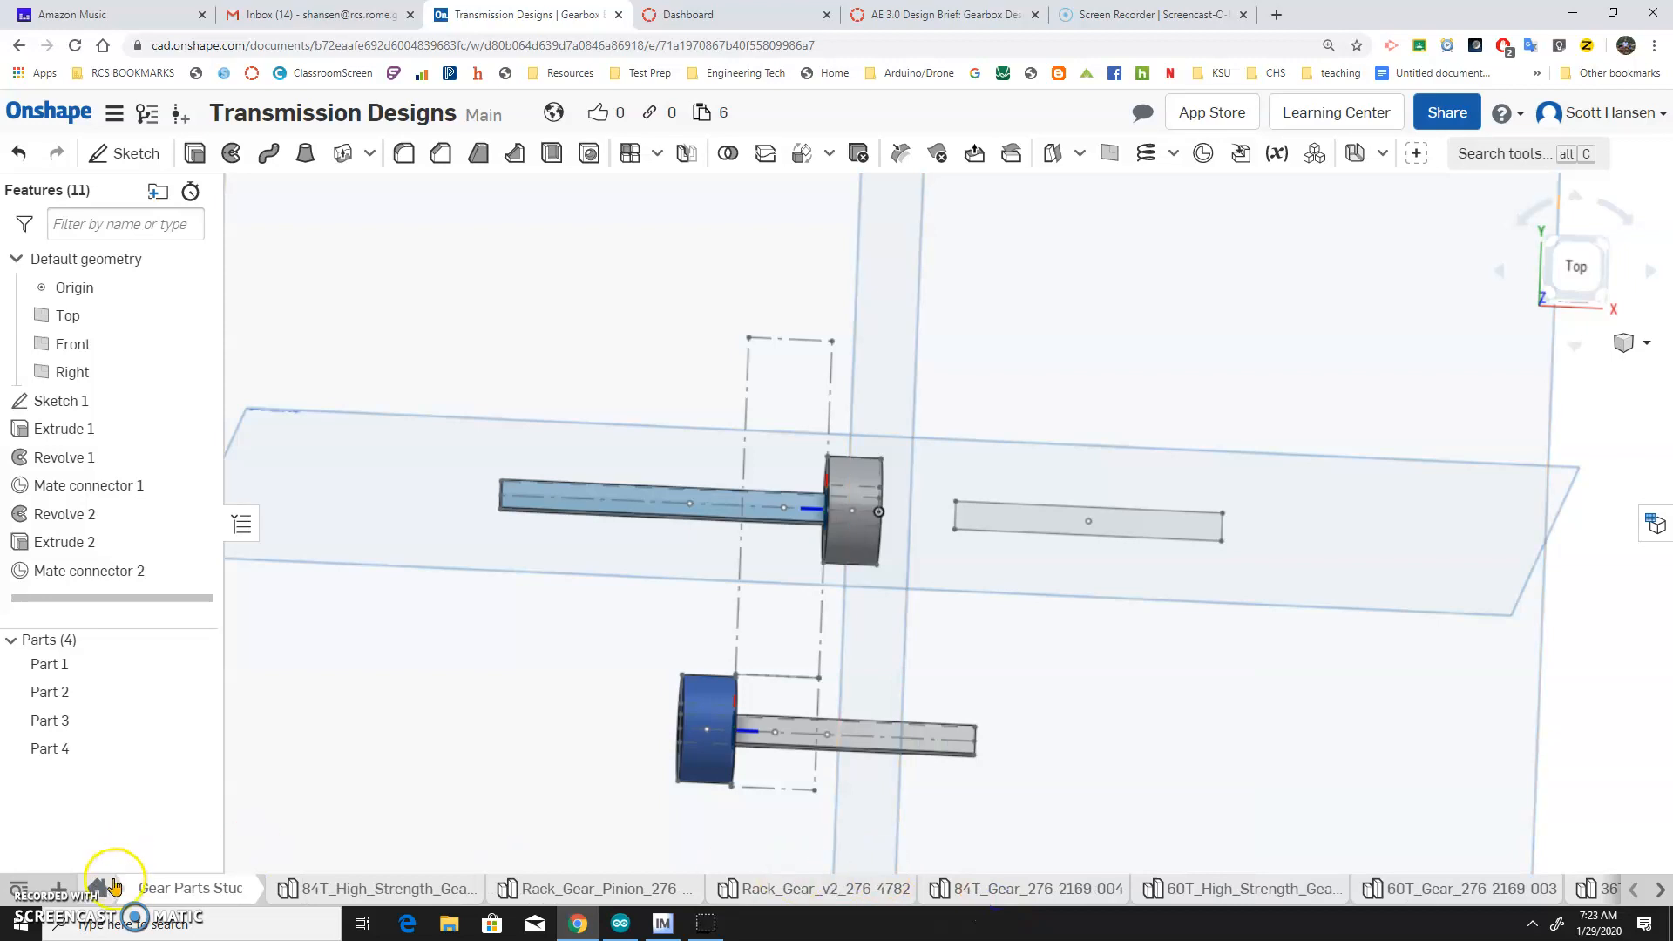
click(100, 890)
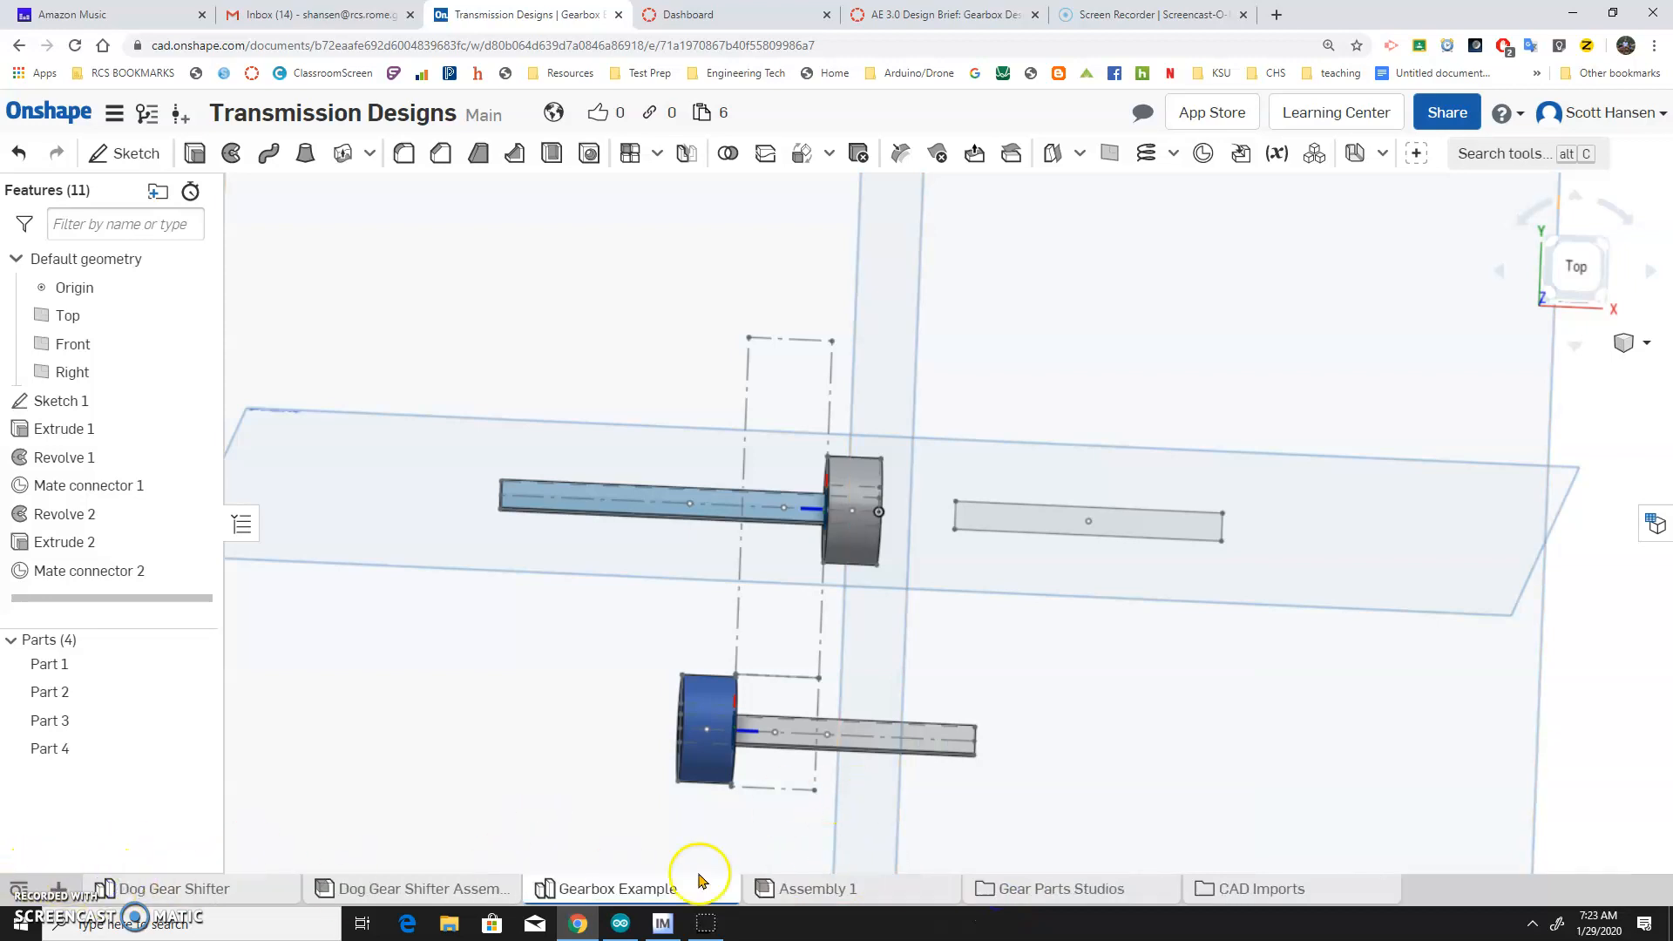
Inspect the meshed gears and hubs of Assembly 1 from the top view.
click(842, 898)
right_drag(953, 653, 1013, 667)
drag(1101, 746, 1217, 812)
mouse_move(1309, 675)
right_down()
mouse_move(1367, 584)
mouse_move(1299, 722)
mouse_move(1309, 685)
right_up()
right_drag(502, 560, 455, 552)
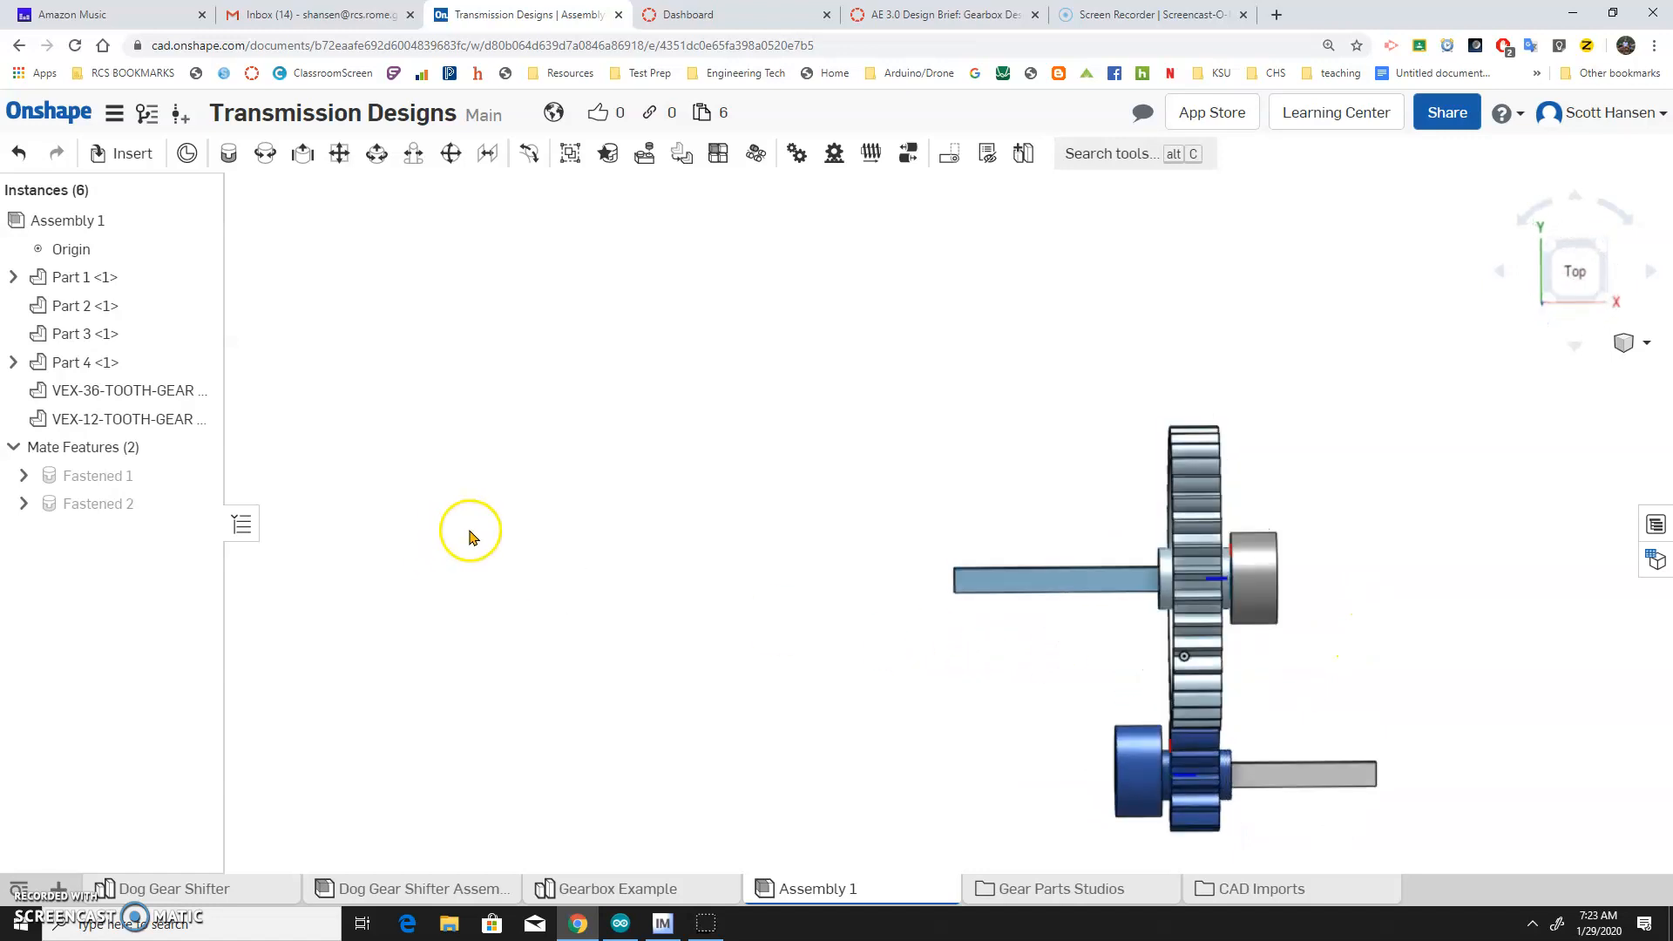